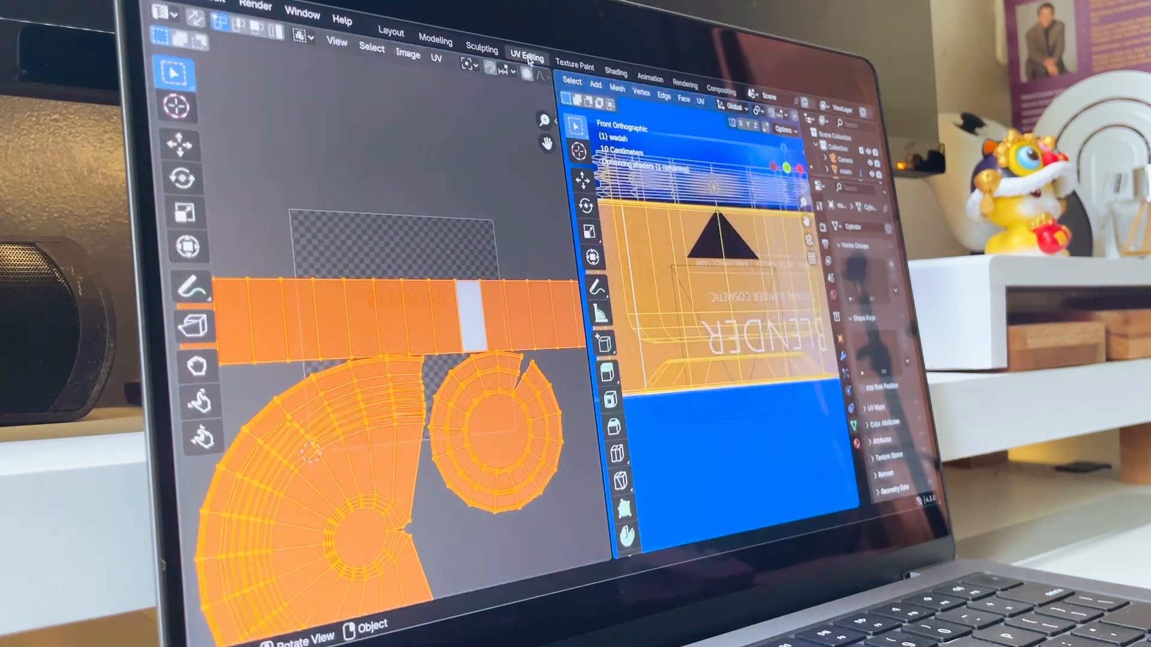
Step: Rotate the jar's selected UV islands by 180° and reposition them over the label image
text(r180)
key(Return)
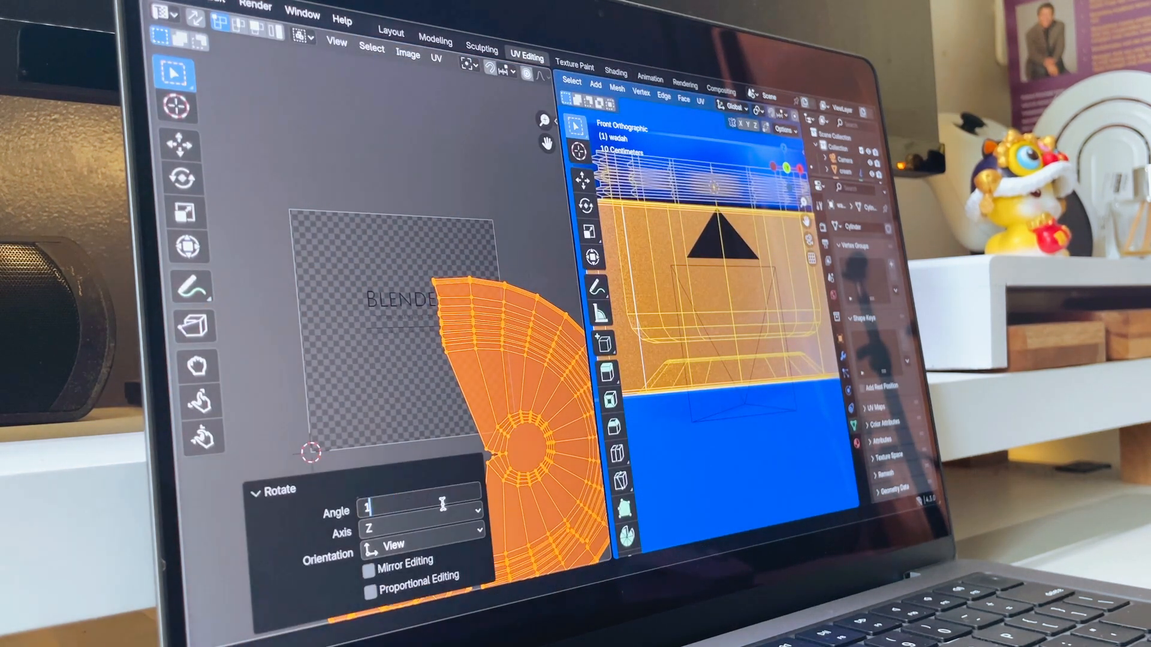
key(g)
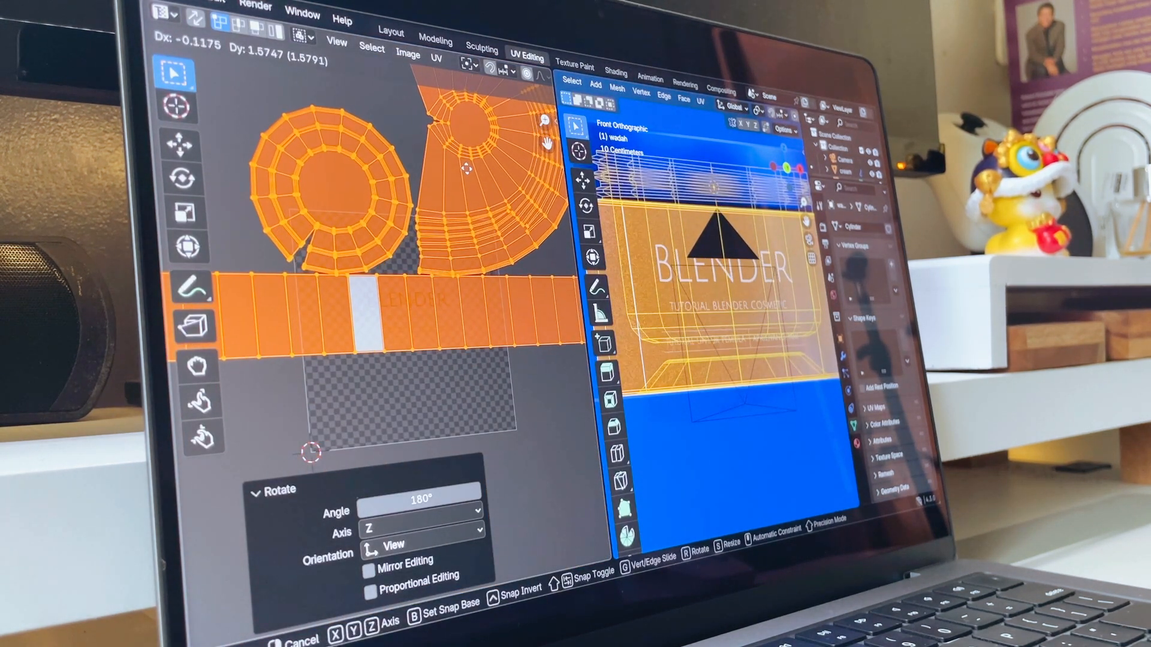
click(466, 168)
key(Tab)
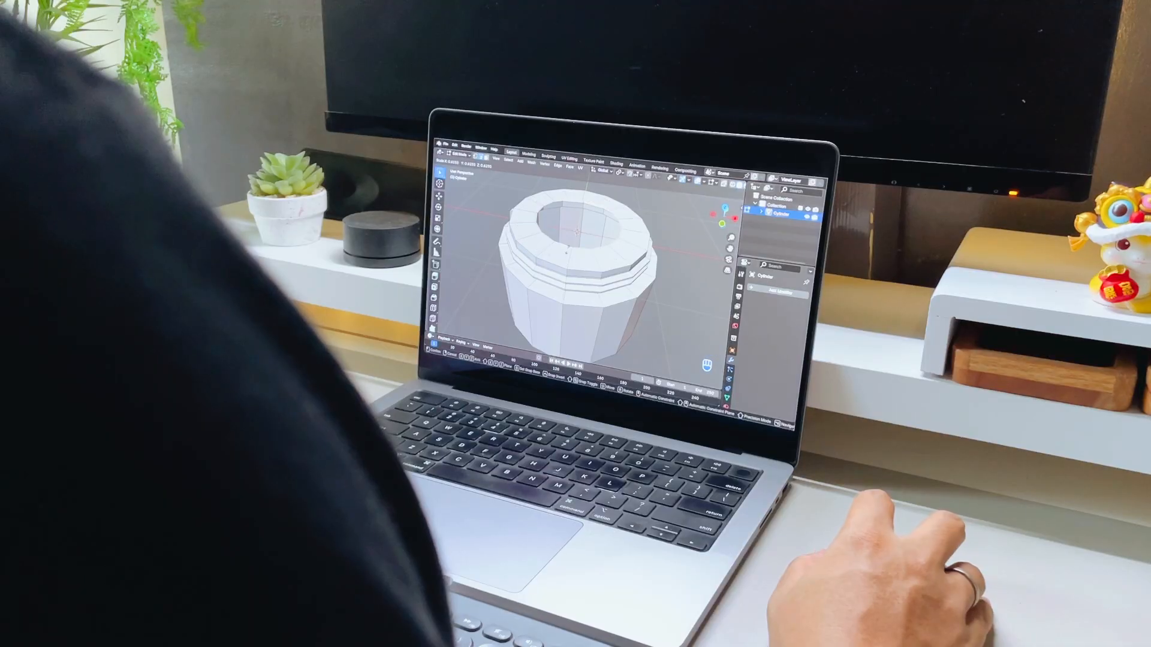
Step: Render the cosmetic jar scene as a still image
key(e)
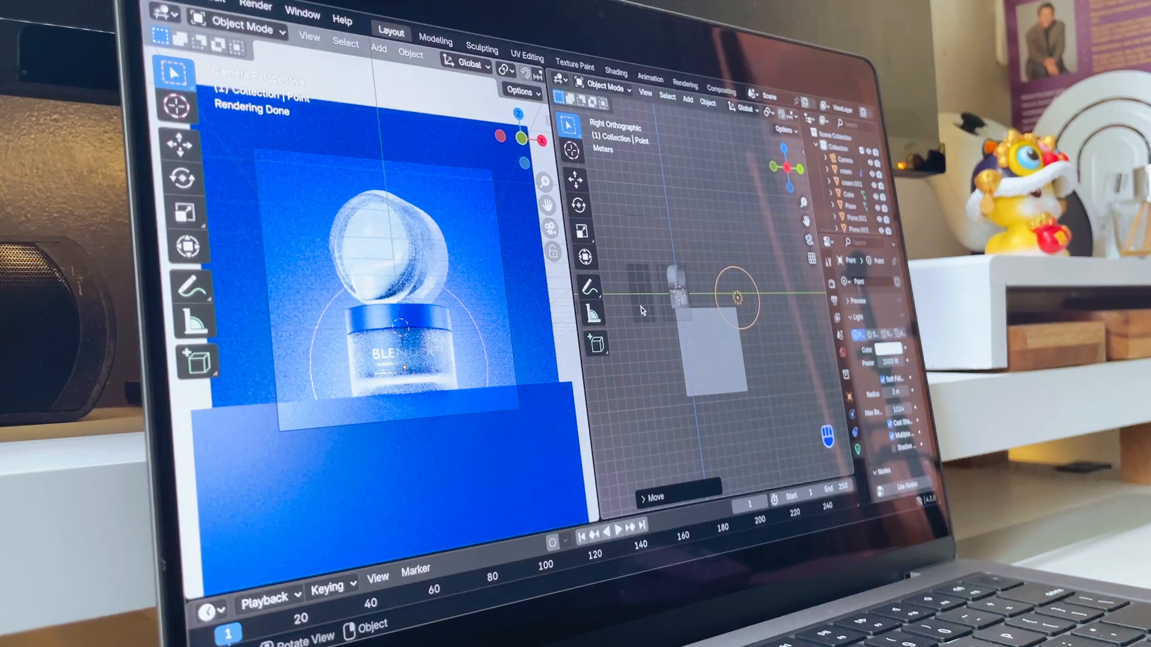
click(257, 8)
click(287, 28)
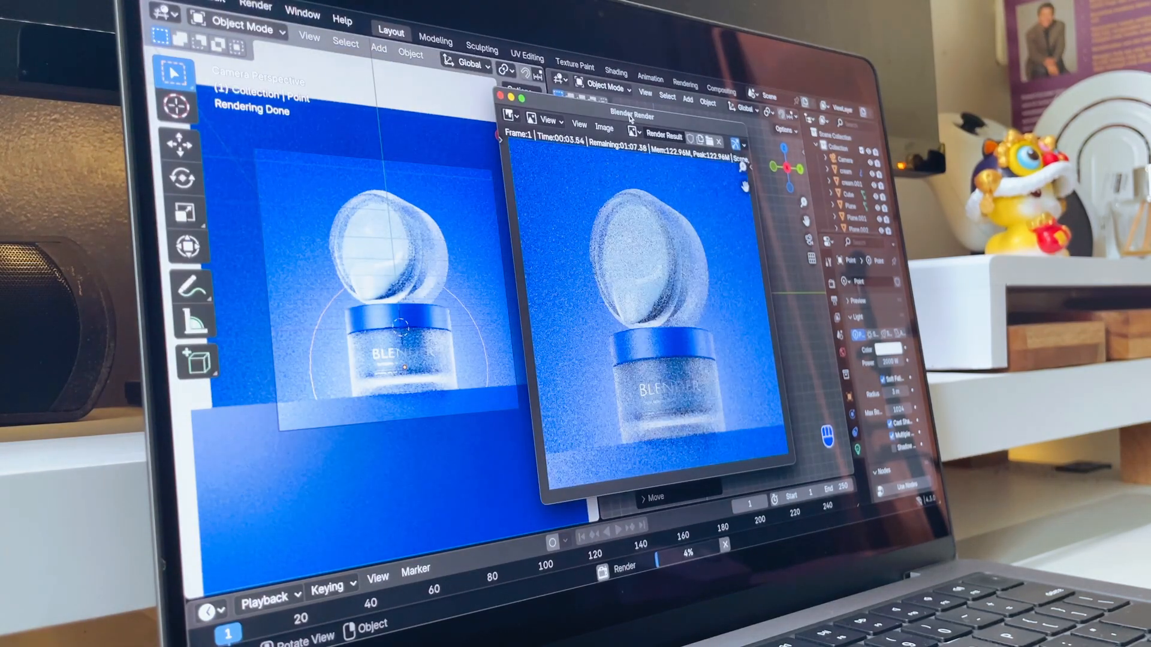
Step: Scale the jar opening's inner edge loop and extrude it along Z into the jar with X-ray shading
key(s)
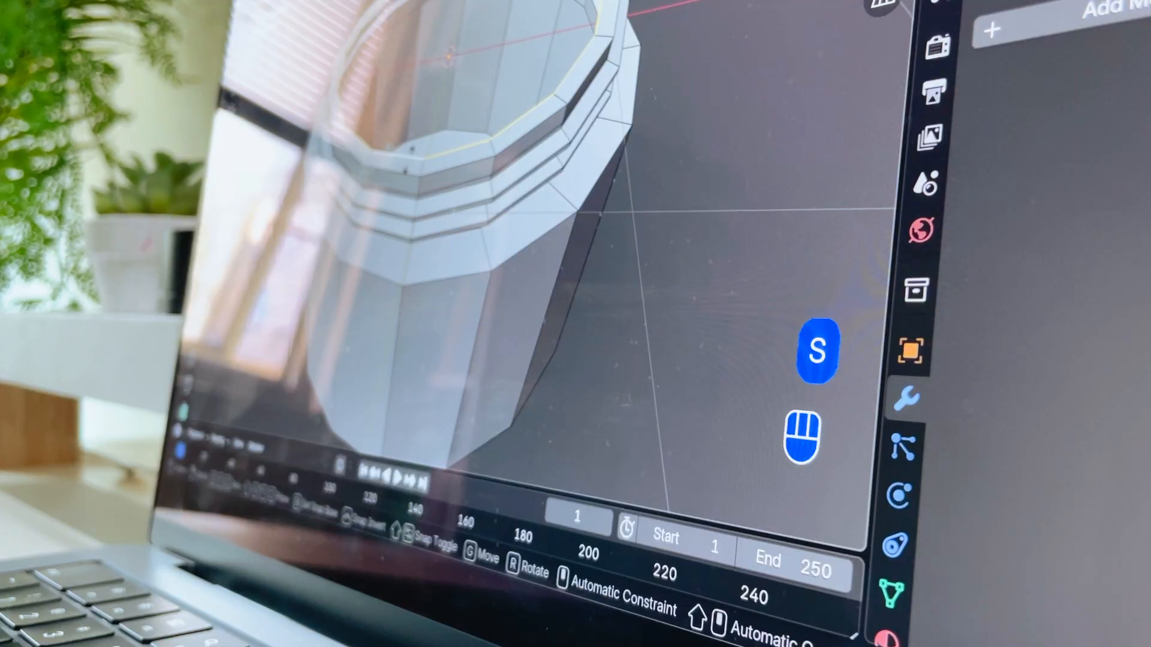
key(alt+z)
key(e)
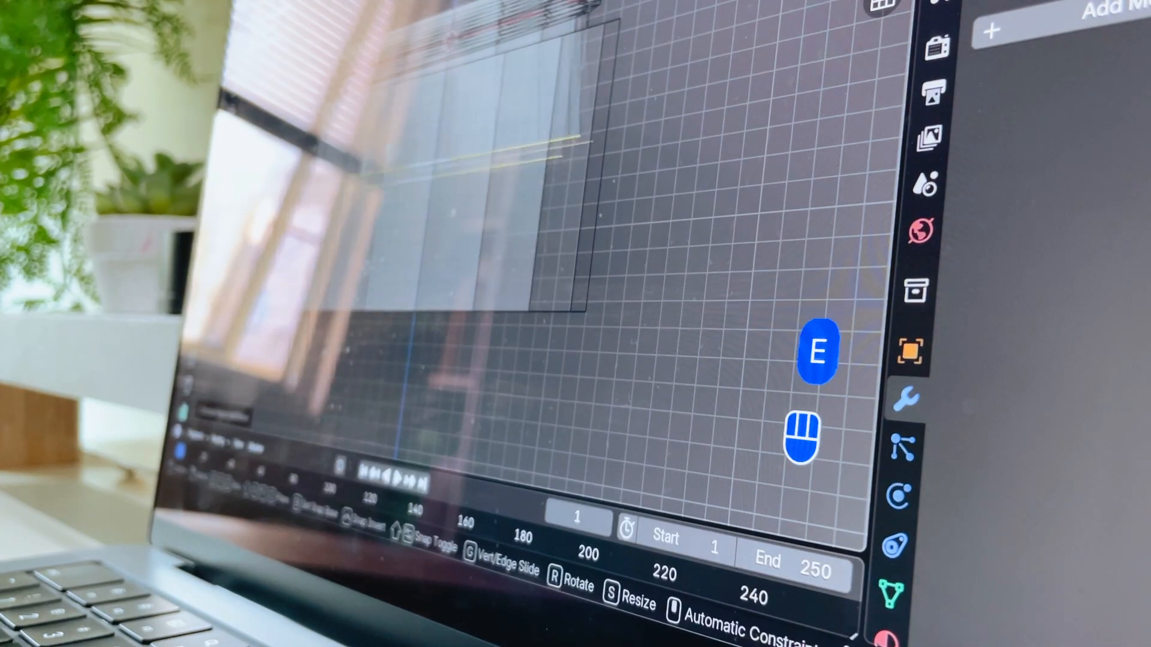
key(z)
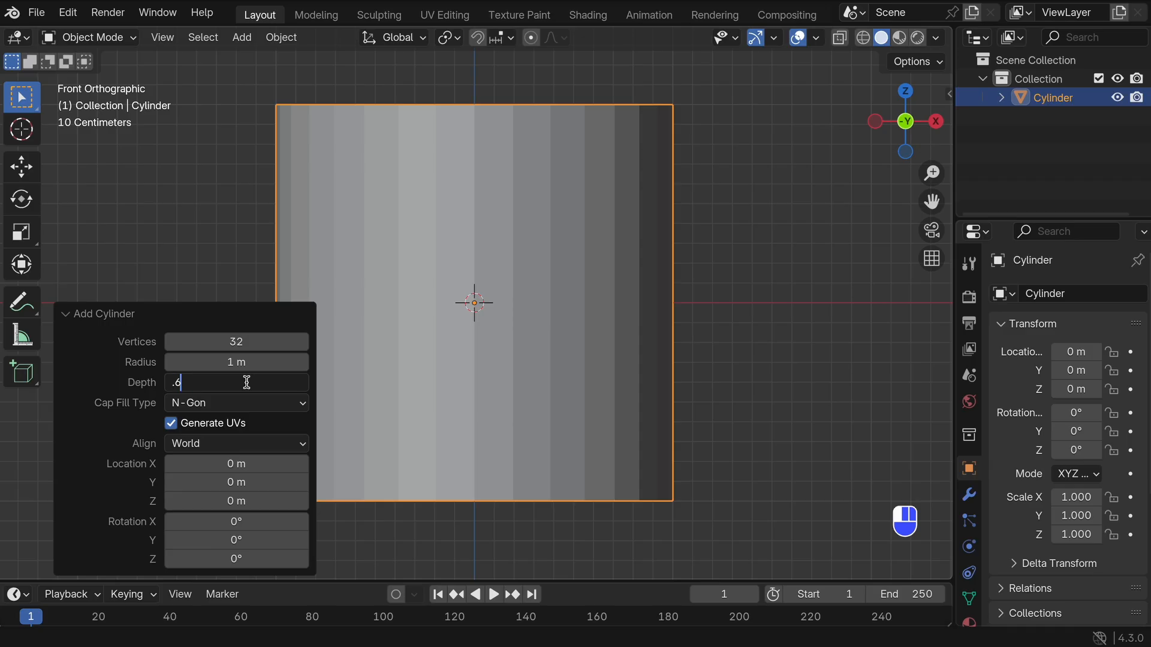
Step: Add a Screw modifier to the cylinder's remaining thread profile edges
key(Tab)
key(x)
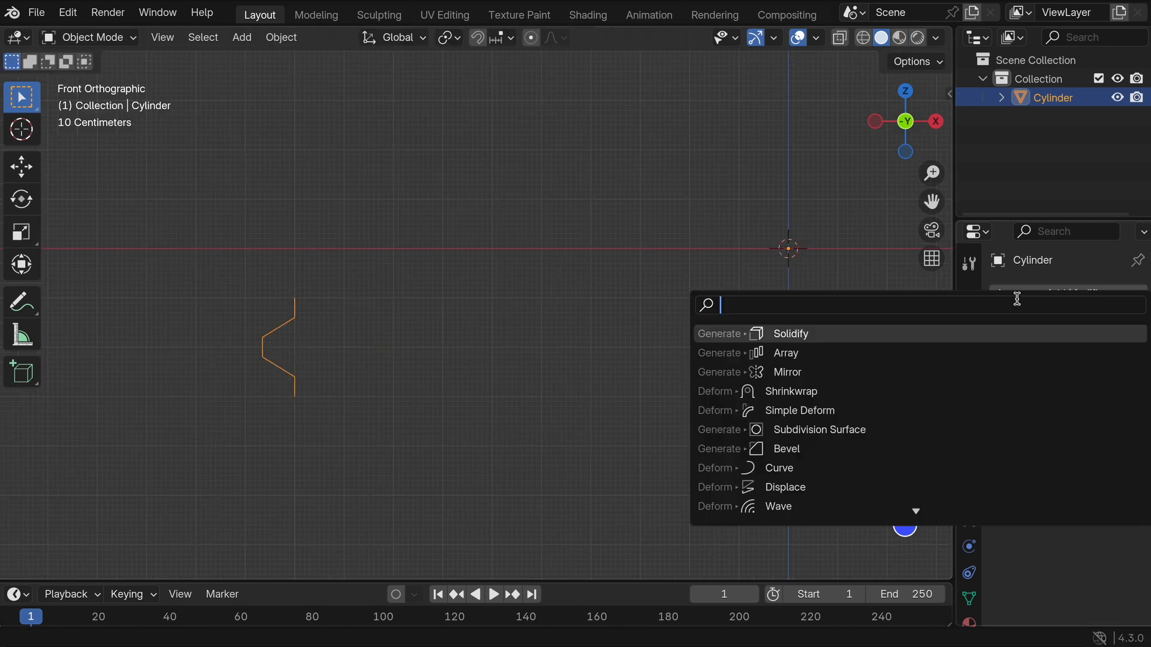
text(screw)
key(Return)
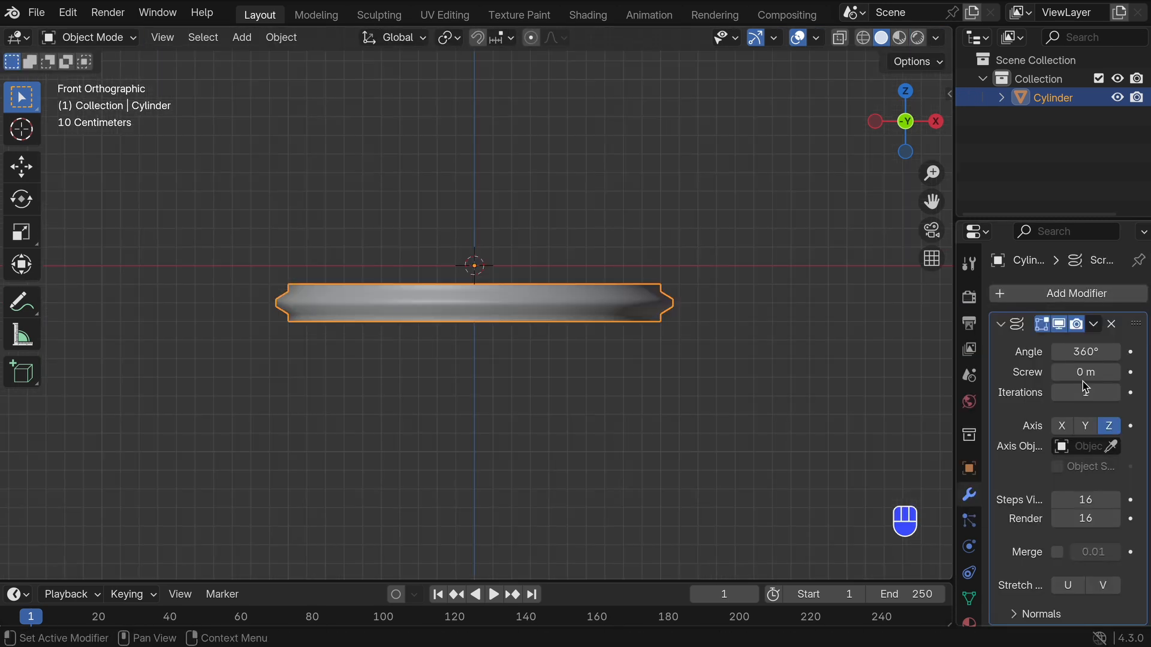
double_click(1085, 371)
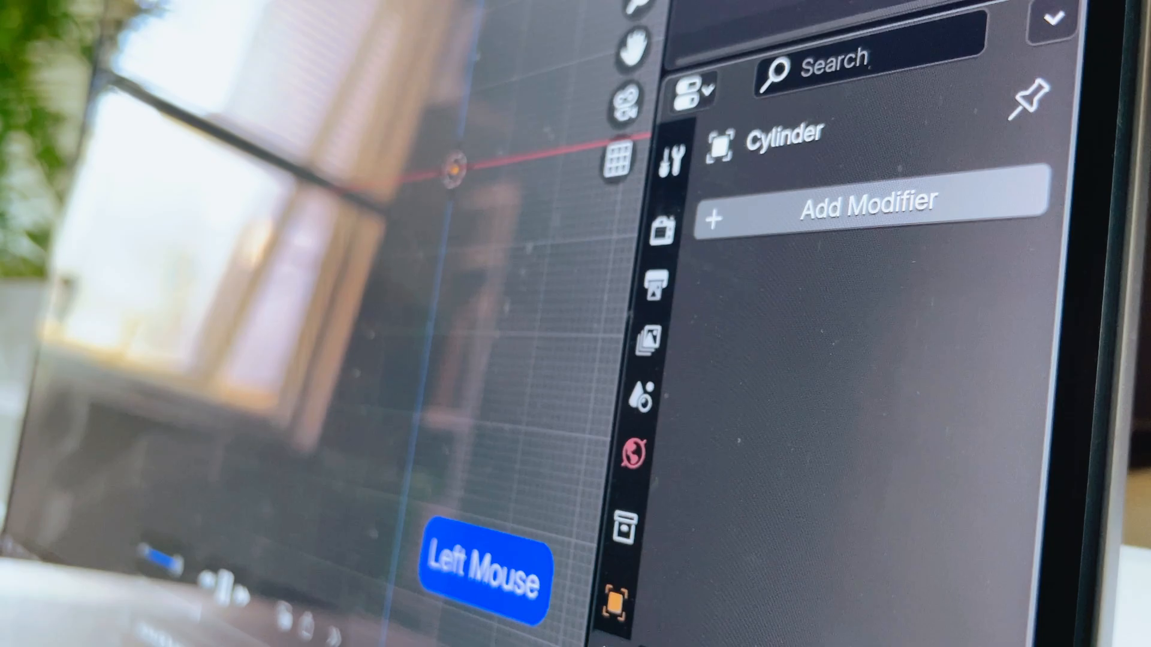
click(745, 242)
click(744, 239)
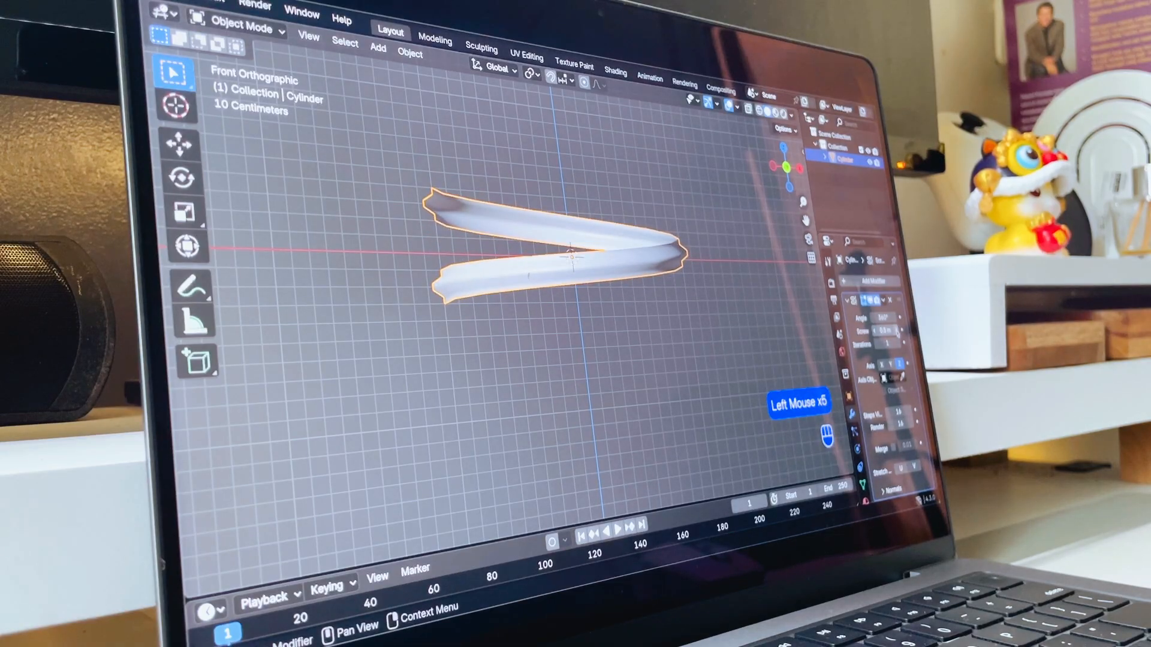
Step: Adjust the modifier's Screw distance and iterations so the thread turns meet, and apply the modifier
click(876, 331)
click(876, 331)
click(877, 331)
click(898, 344)
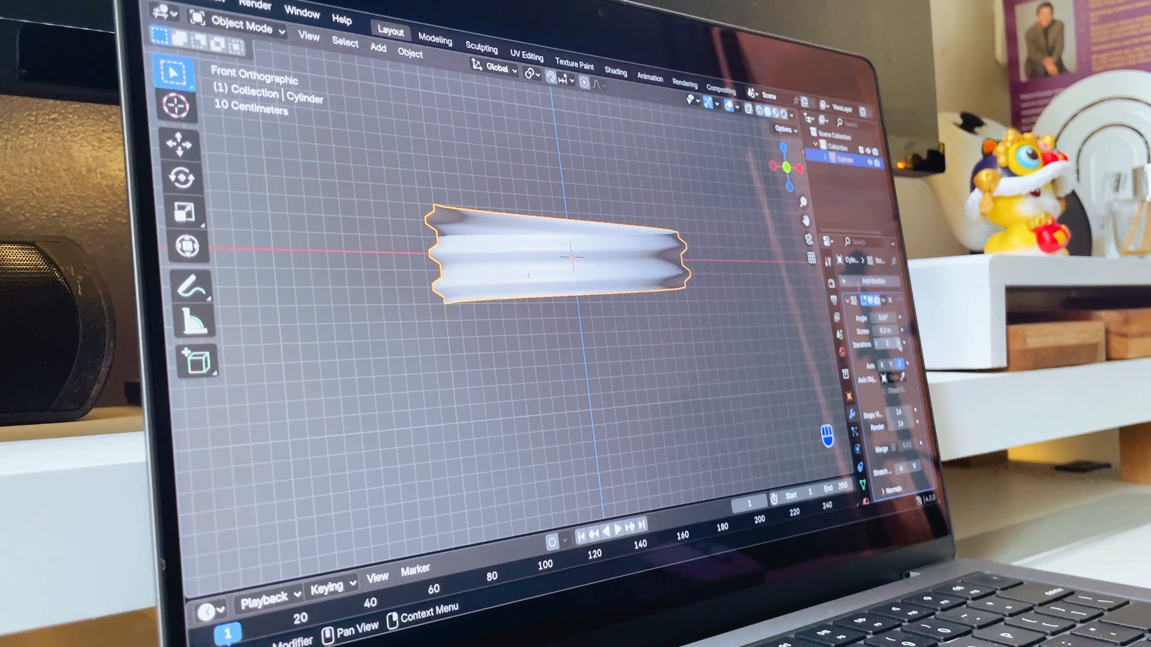
click(884, 301)
click(853, 315)
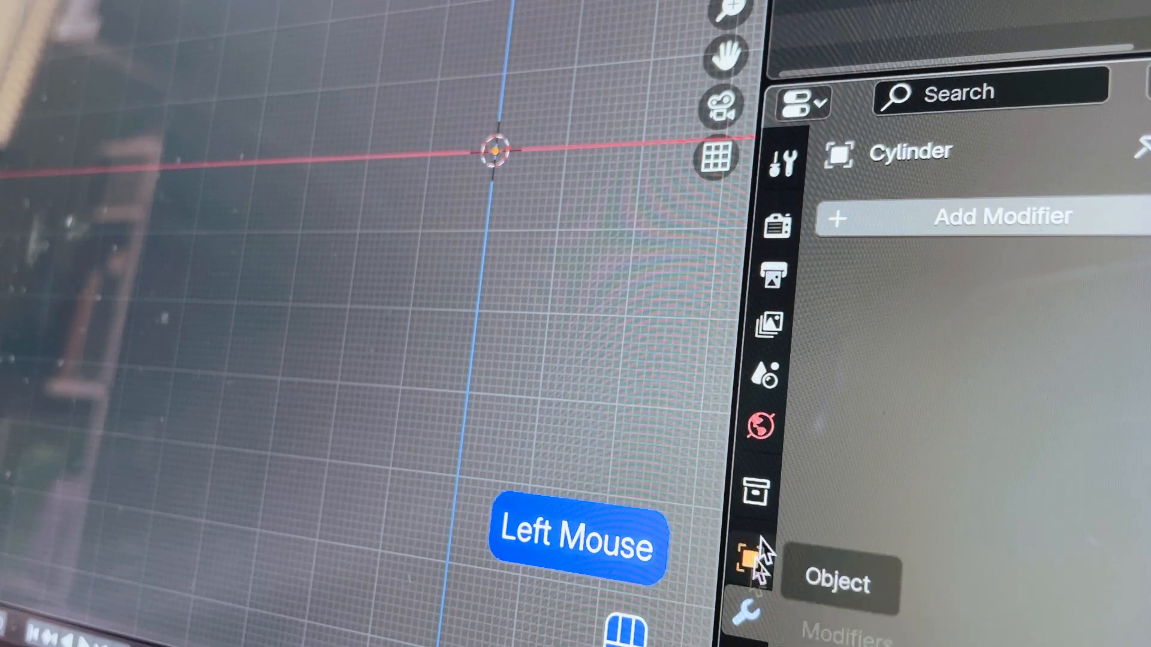
Step: Add a Screw modifier to revolve the profile around Z, and frame the selected object
click(870, 228)
click(870, 228)
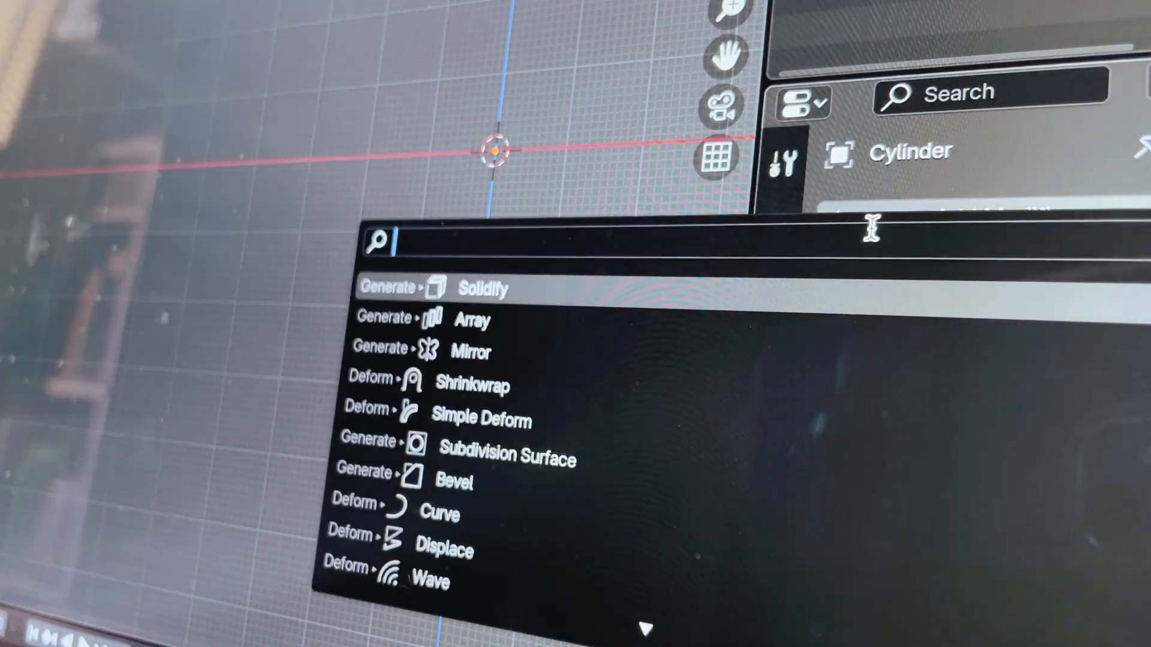
text(sc)
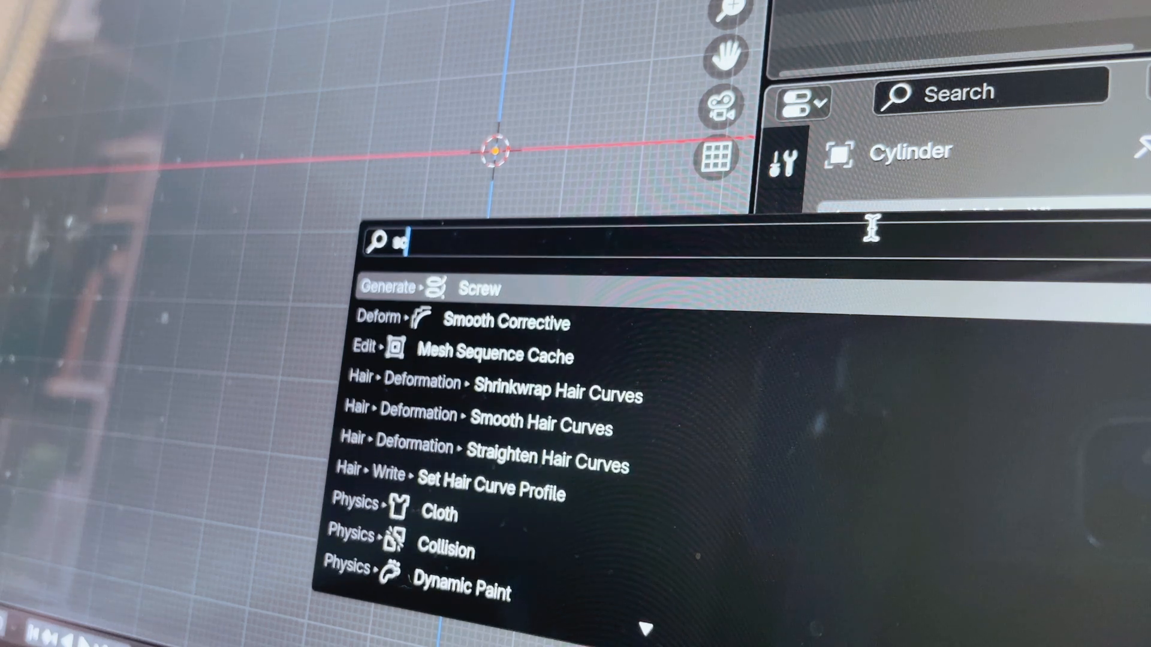
key(Return)
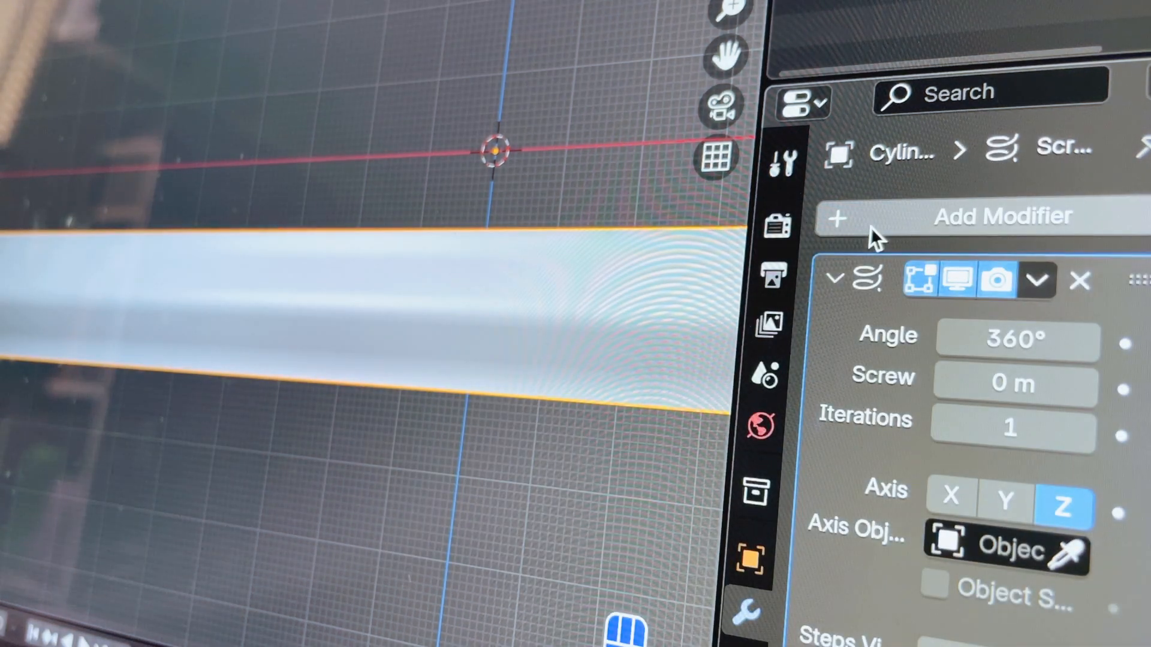
key(grave)
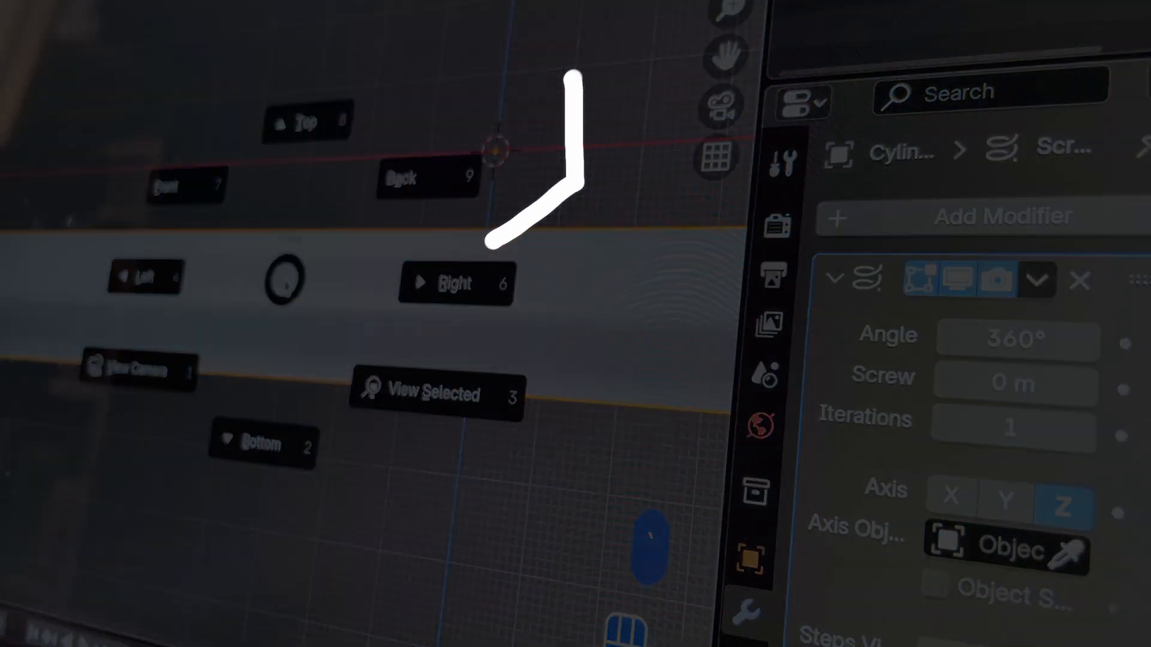
click(405, 386)
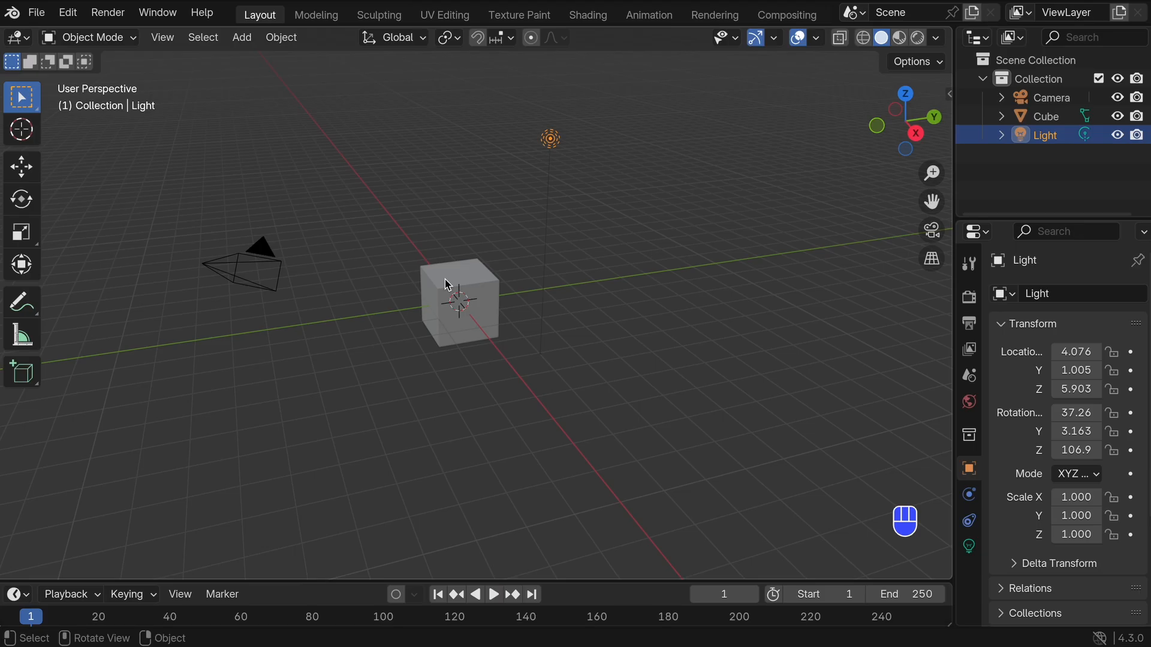
Step: Delete the default camera, cube and light from the scene
key(a)
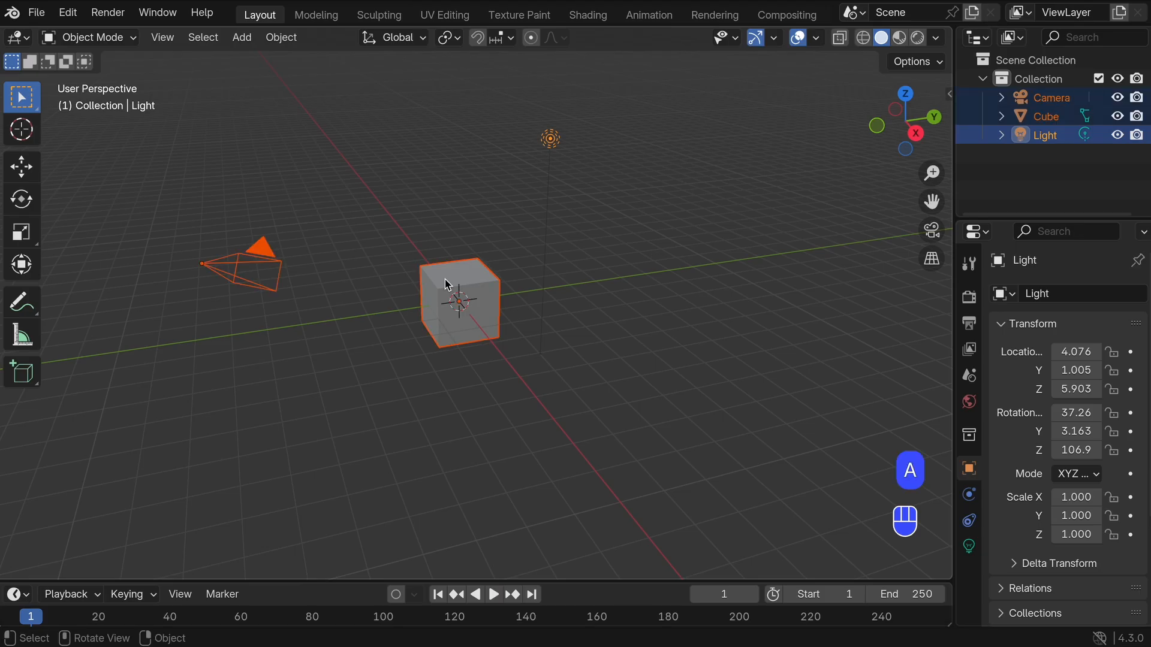
key(x)
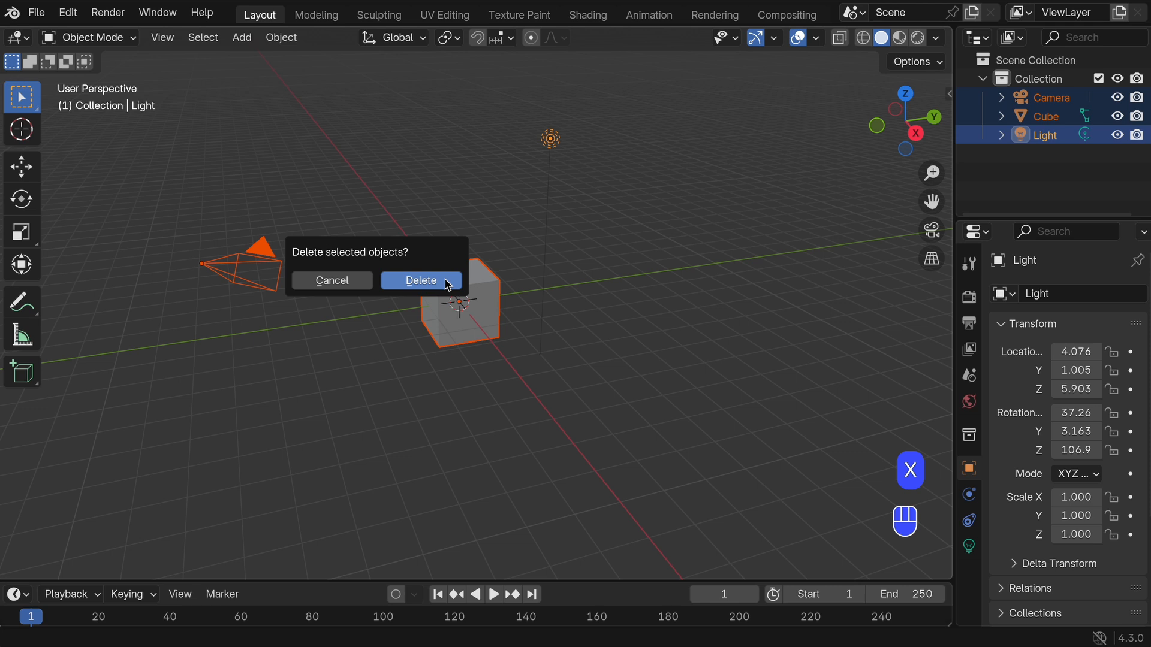
click(449, 286)
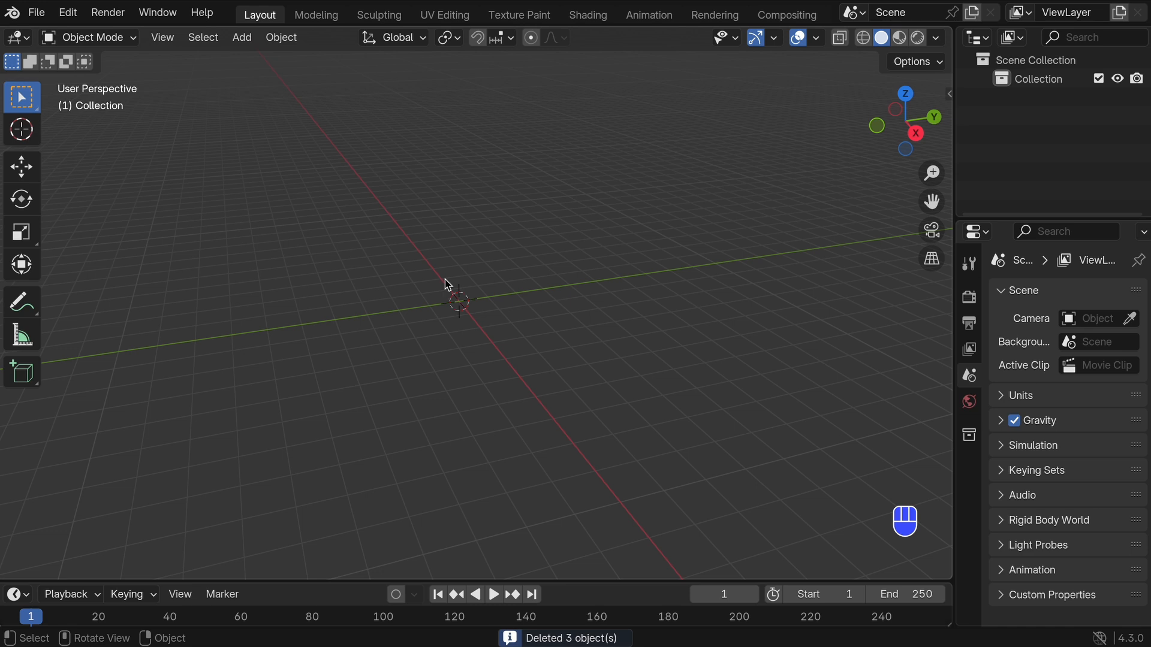
Step: Add a mesh cylinder and frame it in the front orthographic view
key(shift+a)
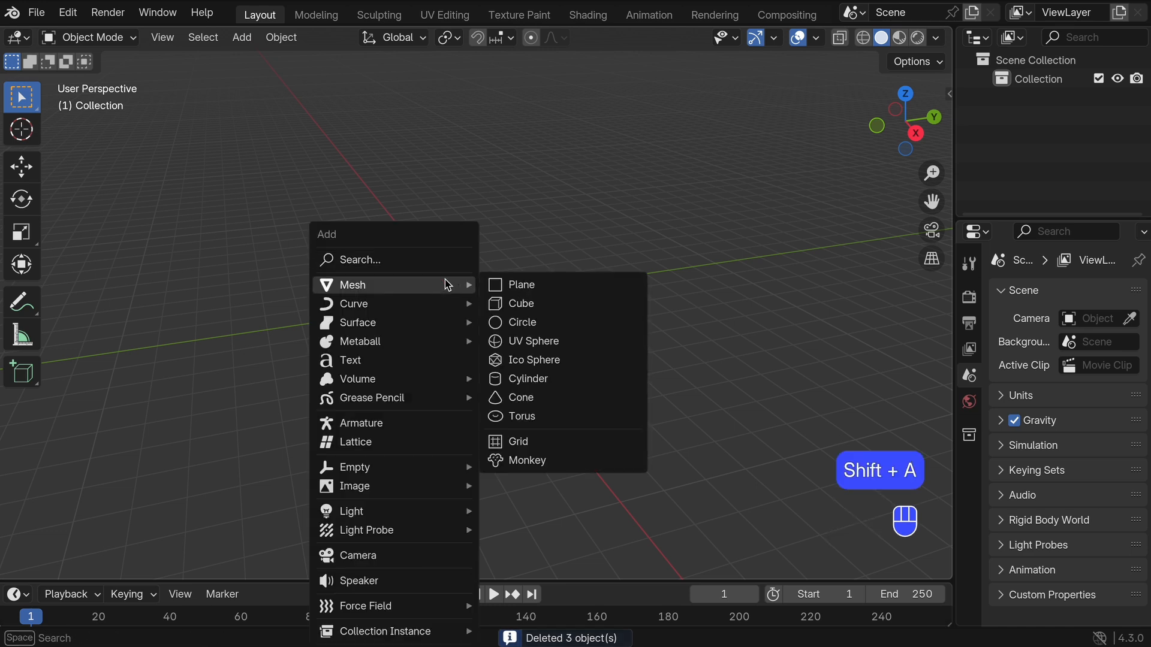
click(544, 380)
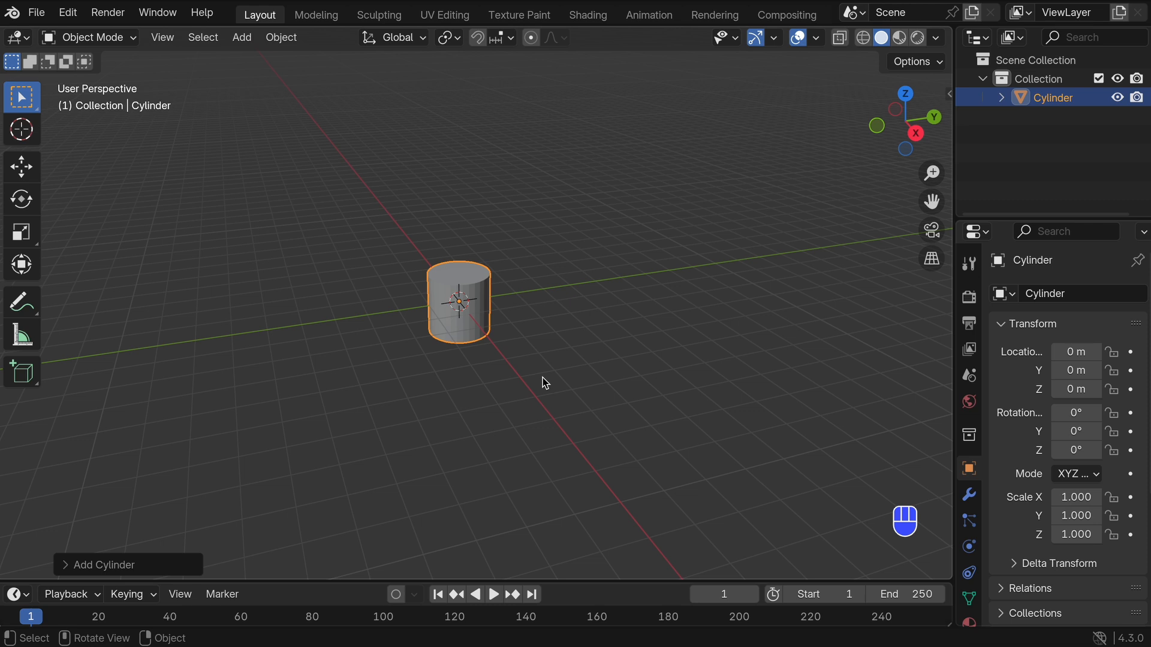
key(grave)
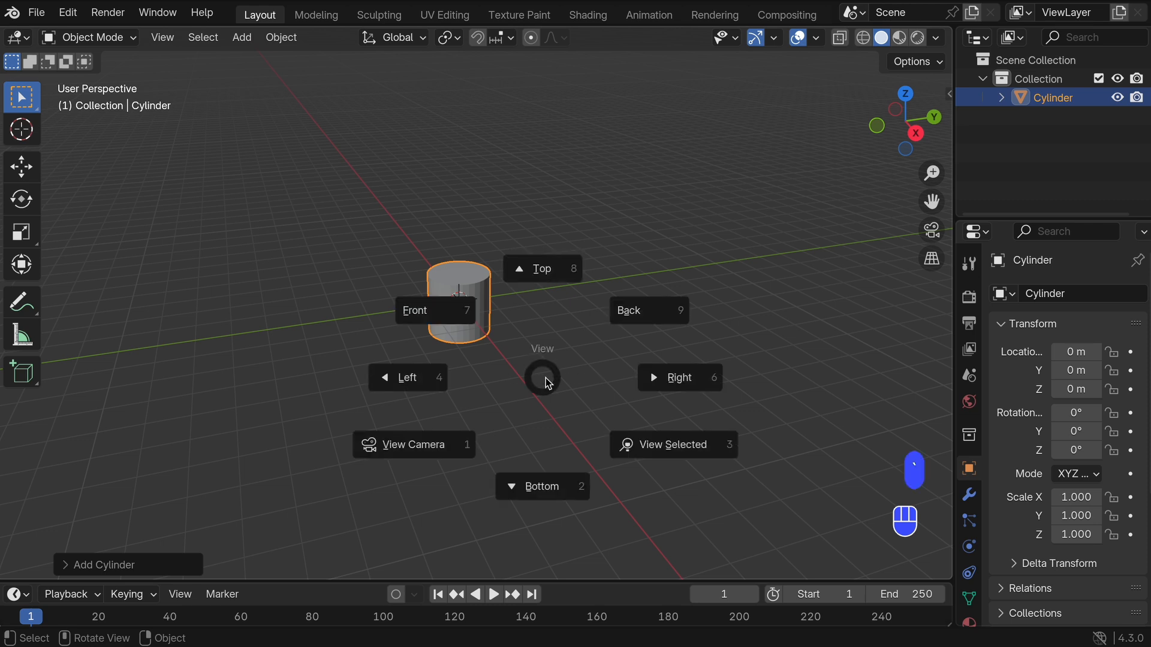
click(647, 431)
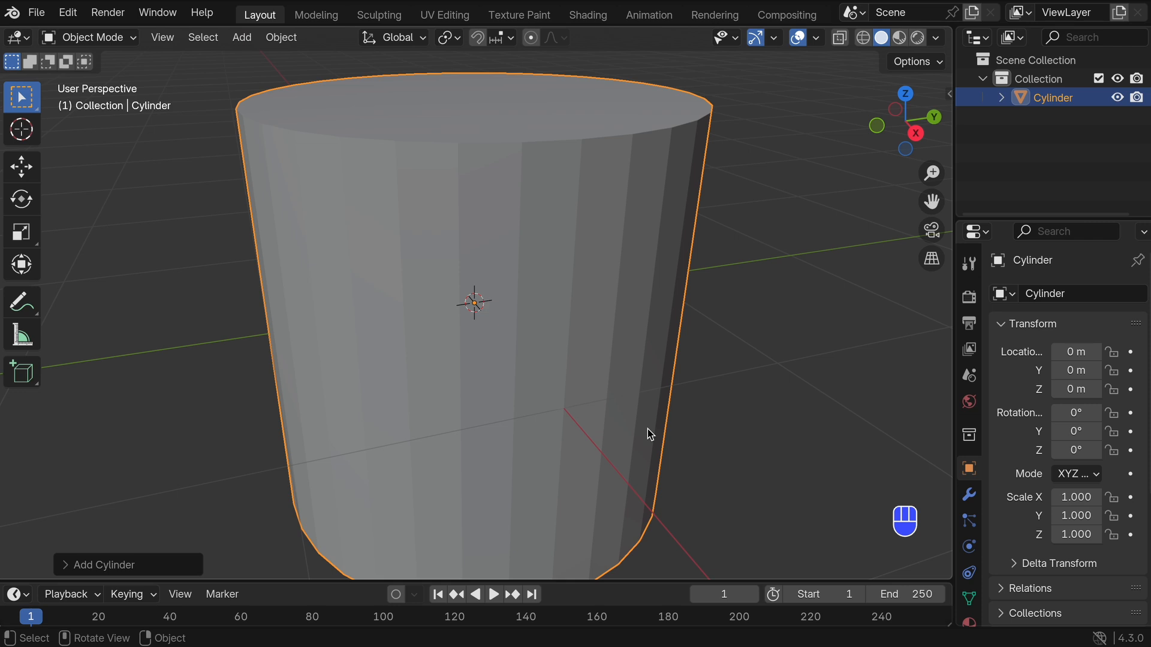
key(grave)
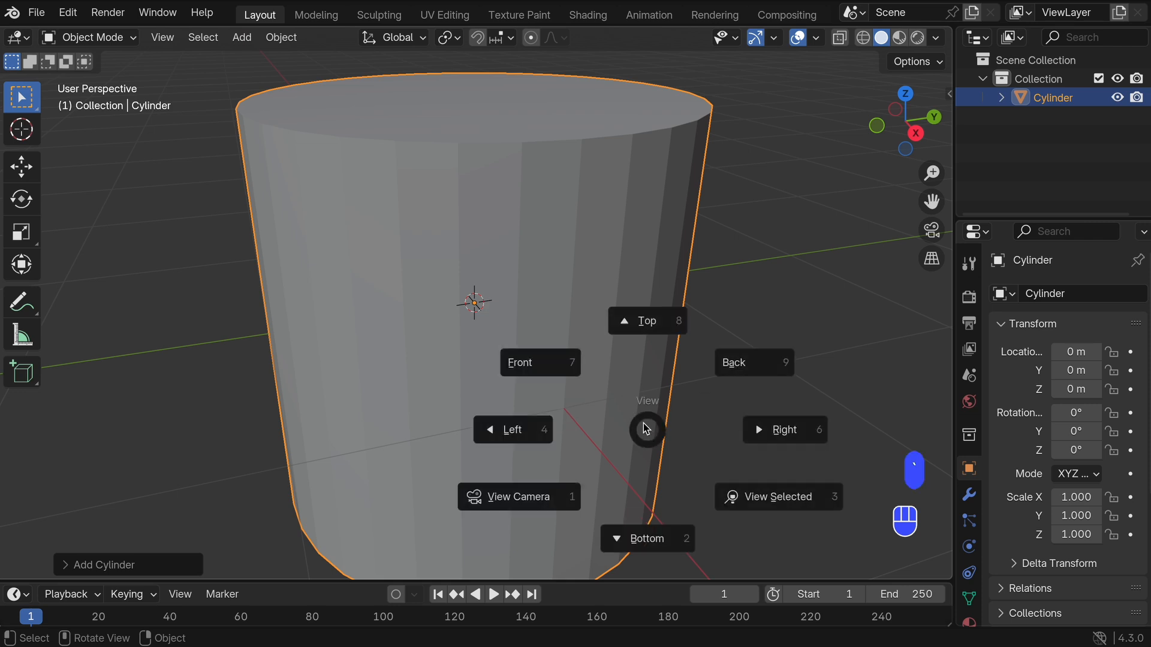
click(573, 368)
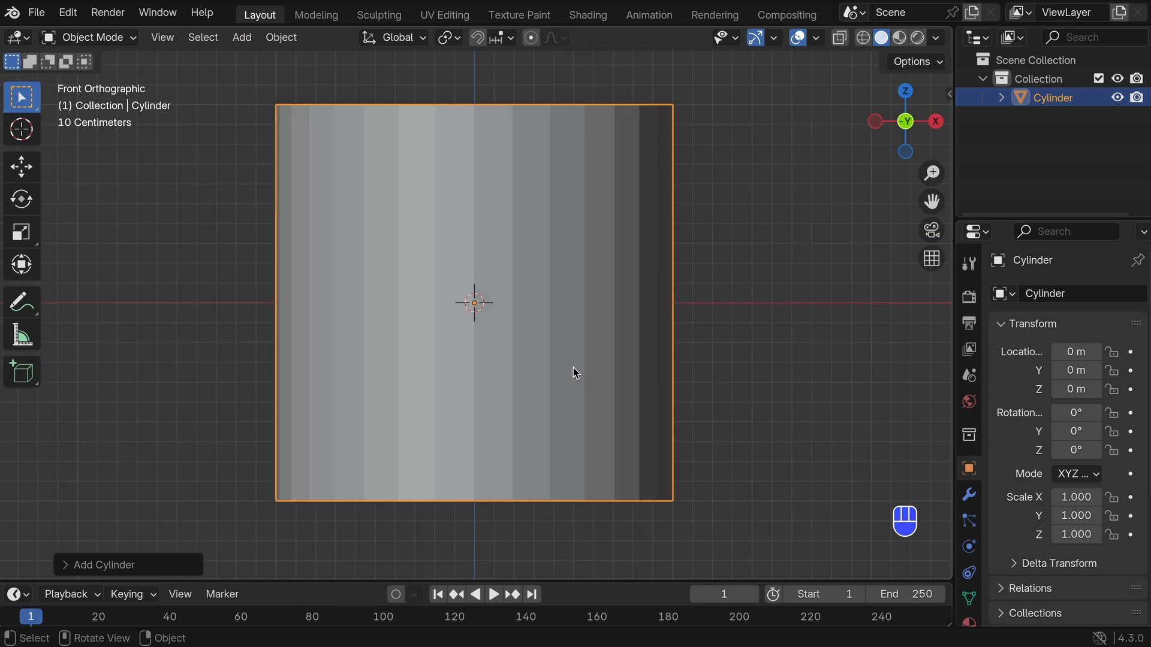
Step: Set the new cylinder's depth to 0.6 m
click(118, 563)
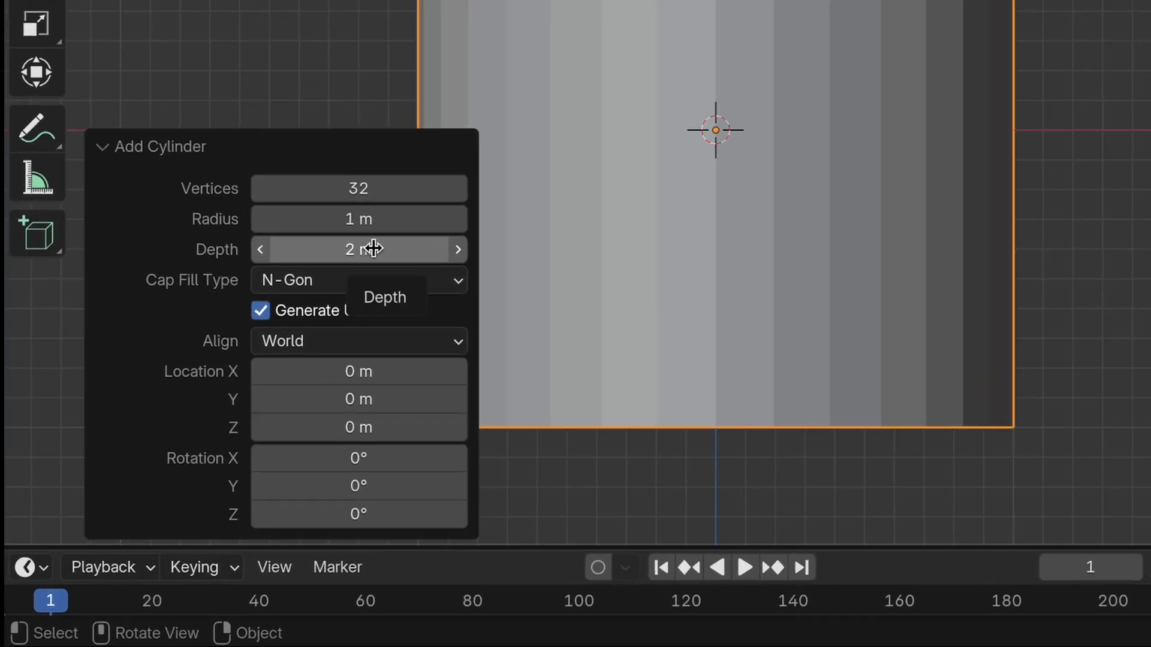
click(373, 248)
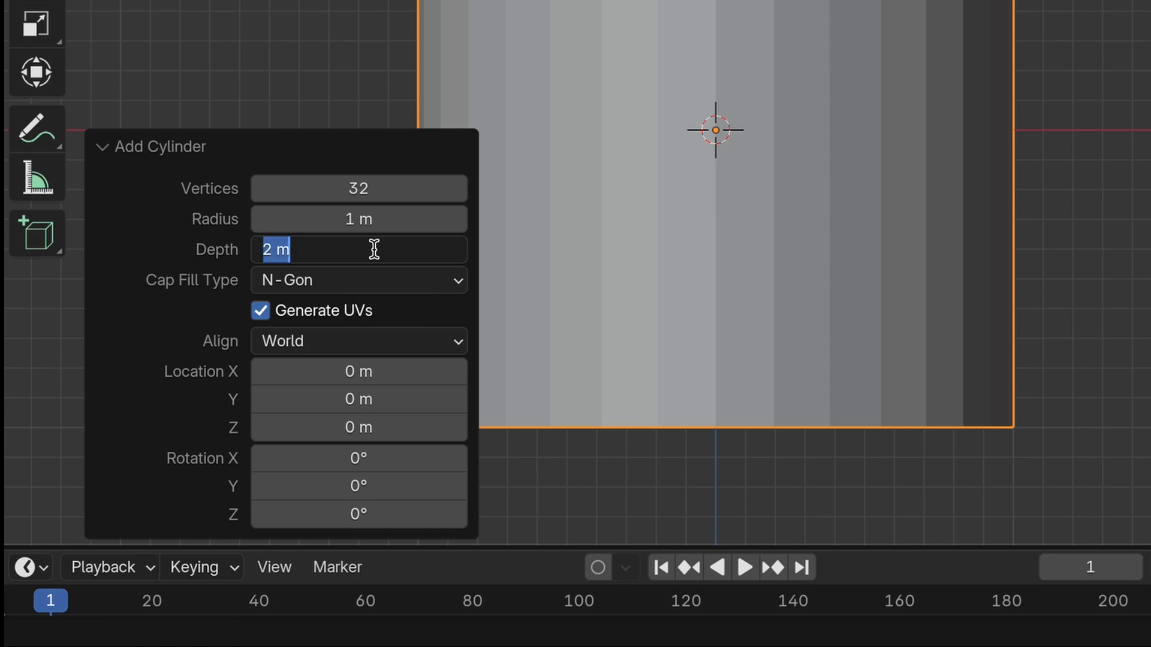
key(BackSpace)
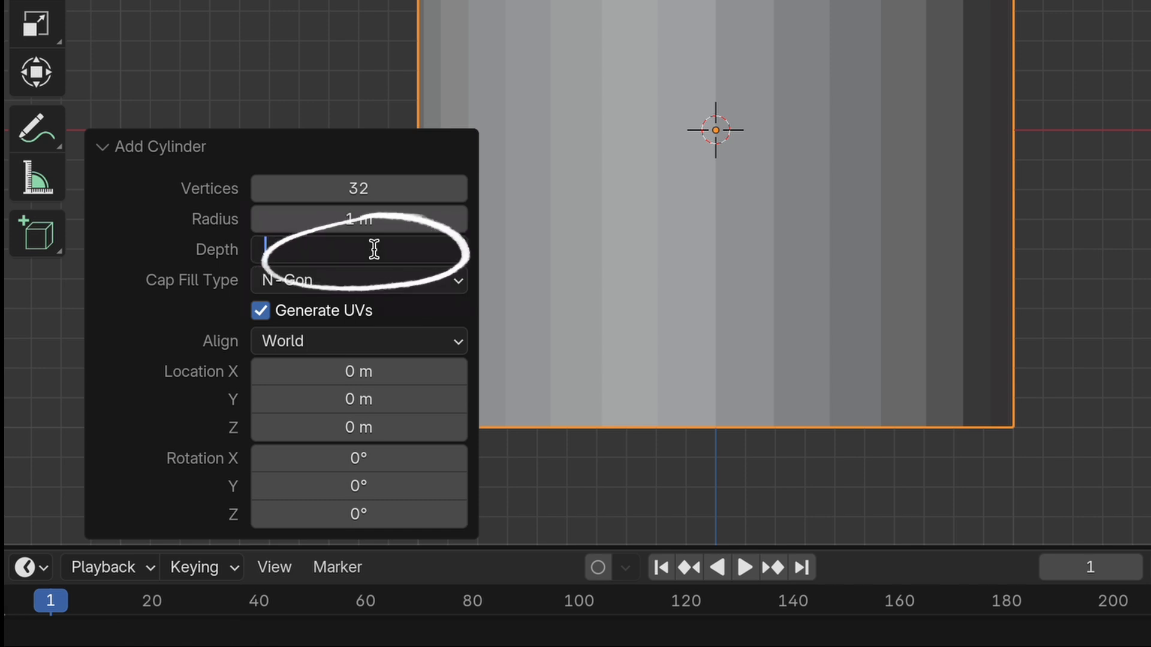
text(0.6)
key(Return)
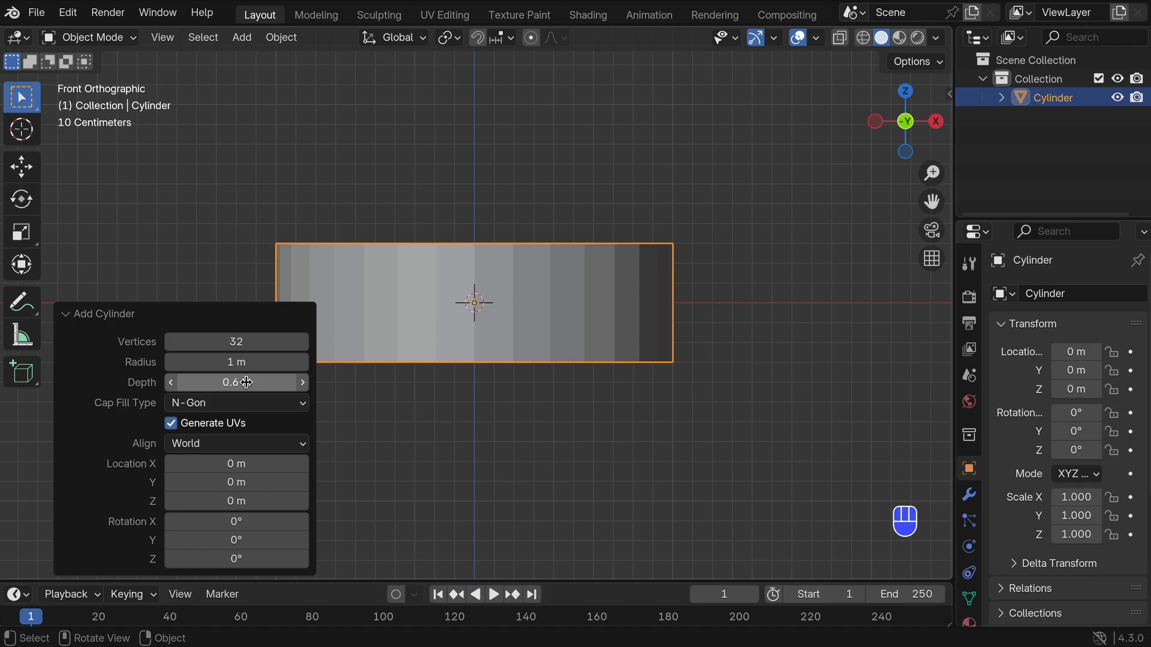
click(96, 316)
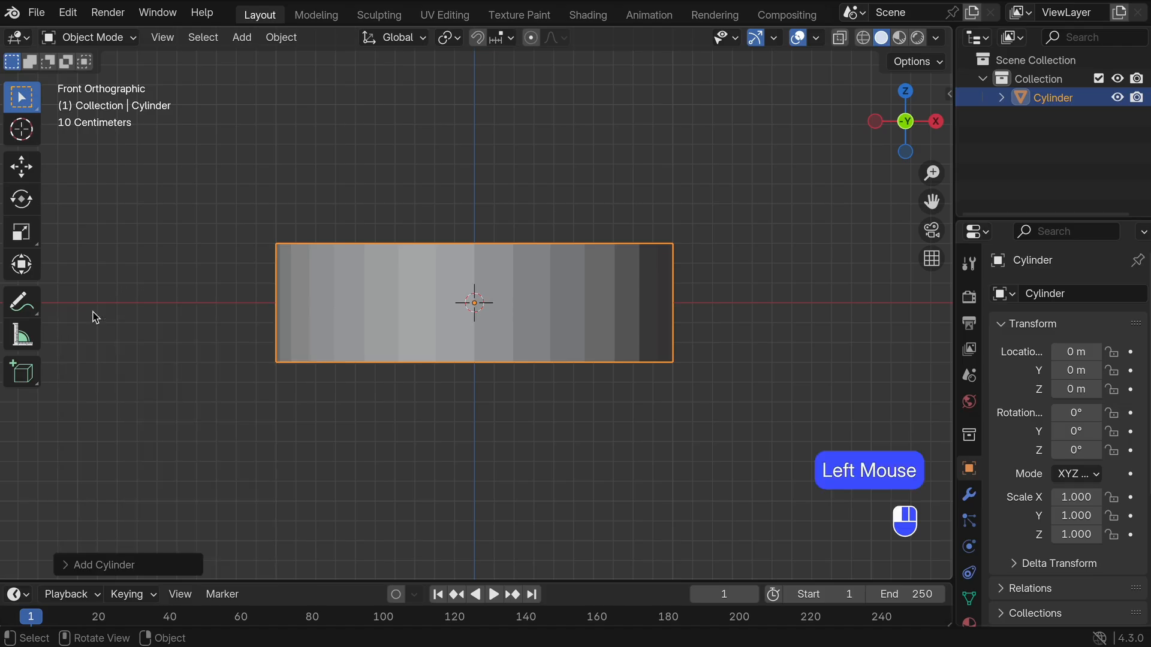
Step: Enter Edit Mode on the cylinder and try out vertex, edge and face selection on its side wall
key(Tab)
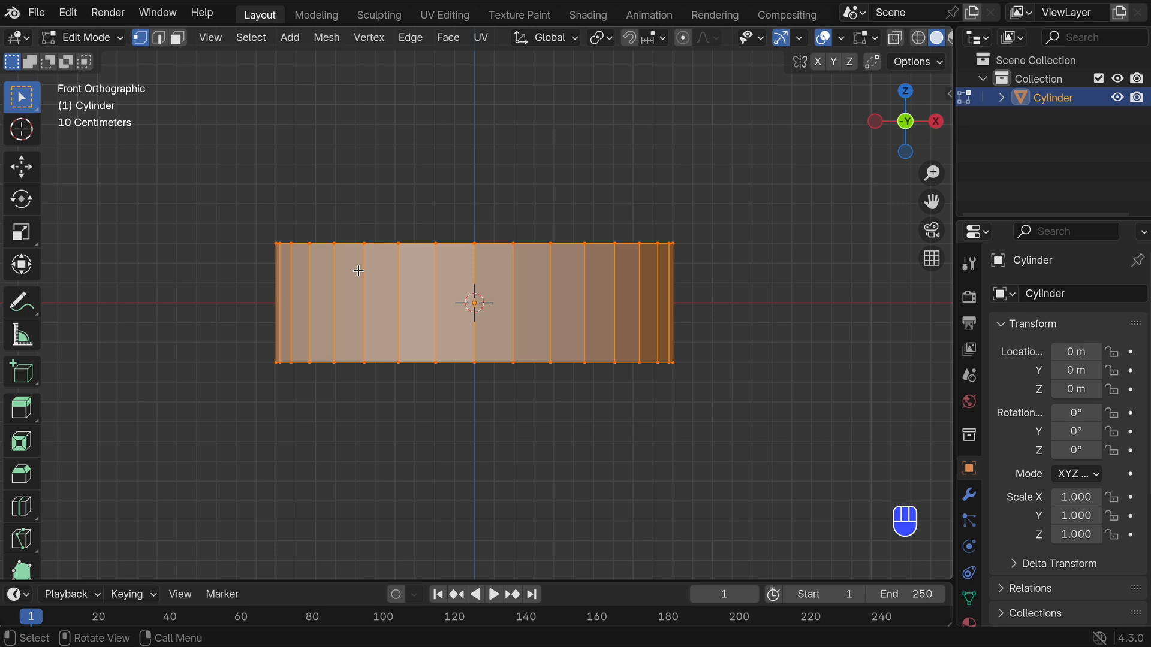
click(267, 245)
click(327, 243)
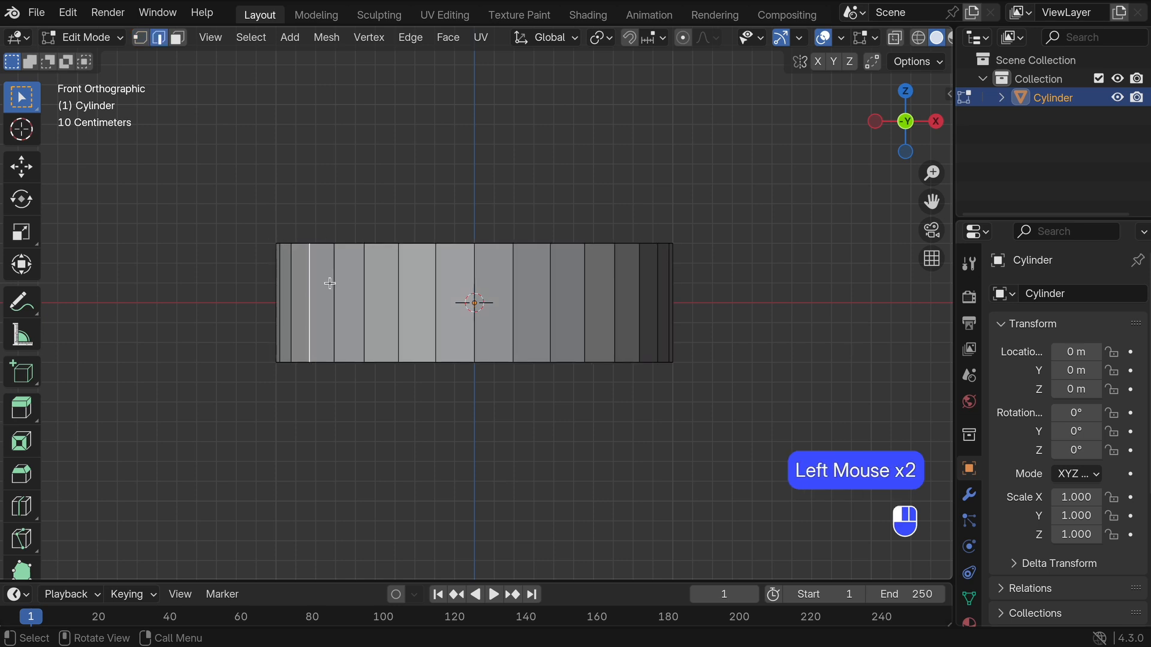
key(2)
click(362, 284)
key(3)
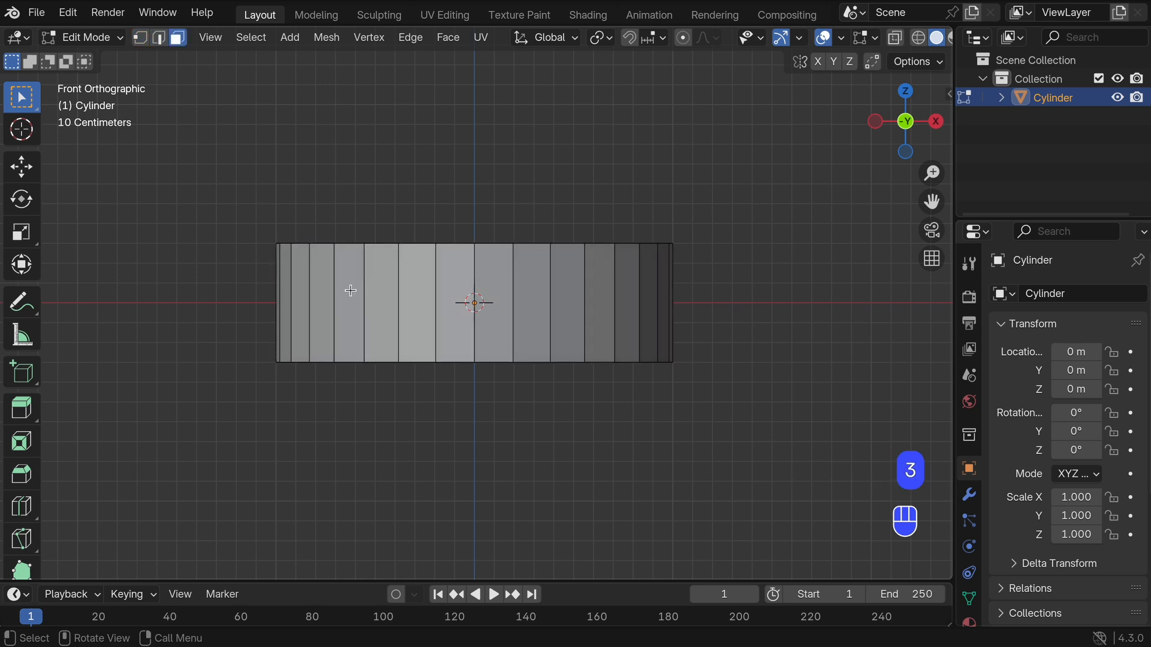
click(352, 291)
click(387, 291)
click(414, 292)
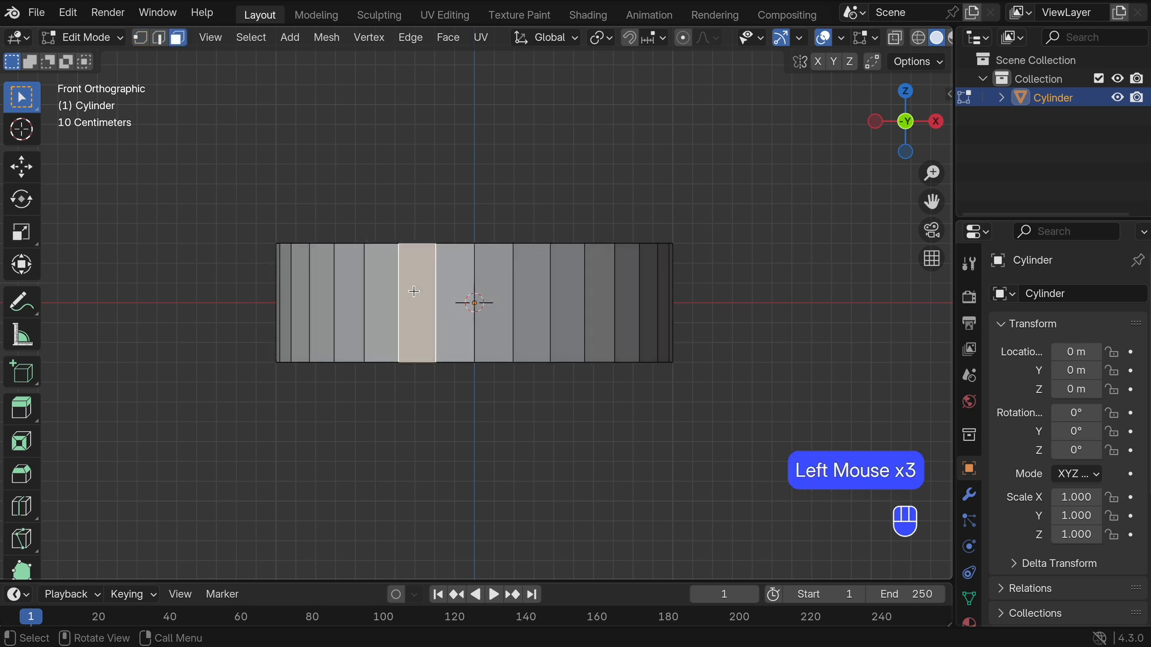
Step: Delete all of the cylinder's edges except the leftmost vertical one
key(2)
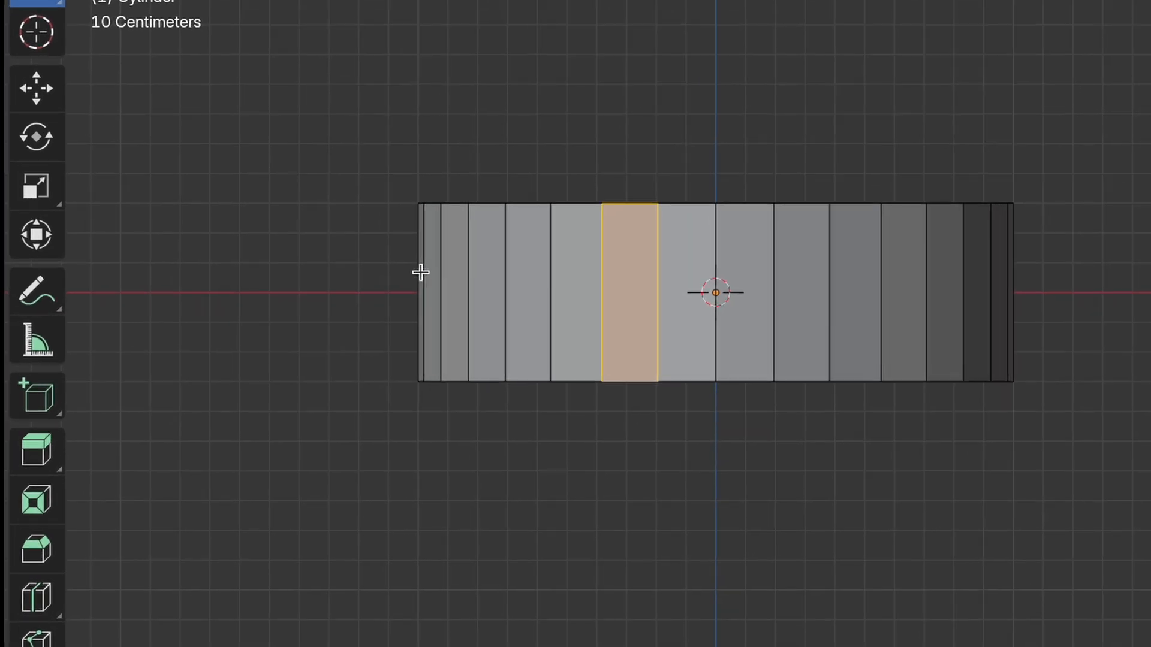
click(418, 272)
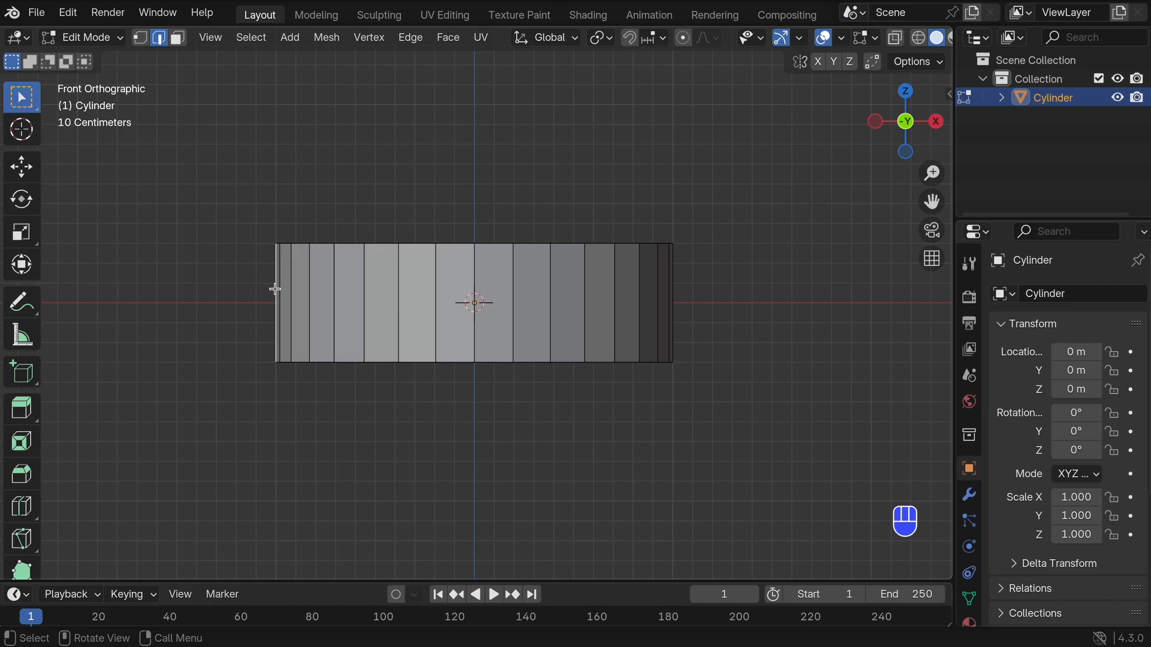
key(super+i)
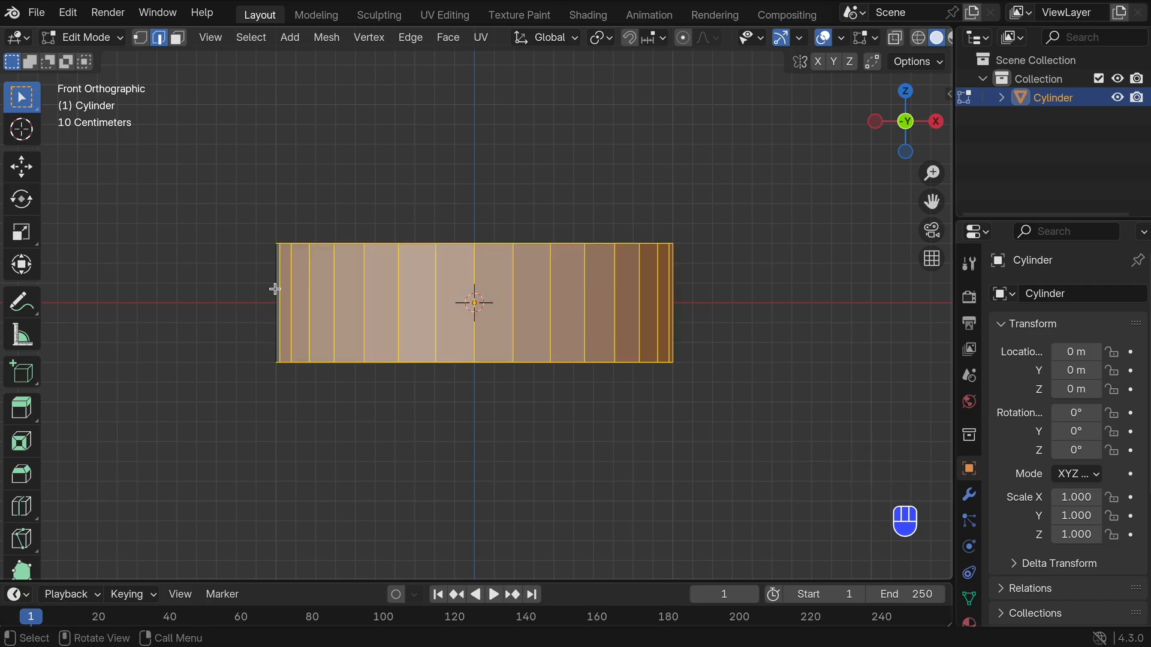
key(x)
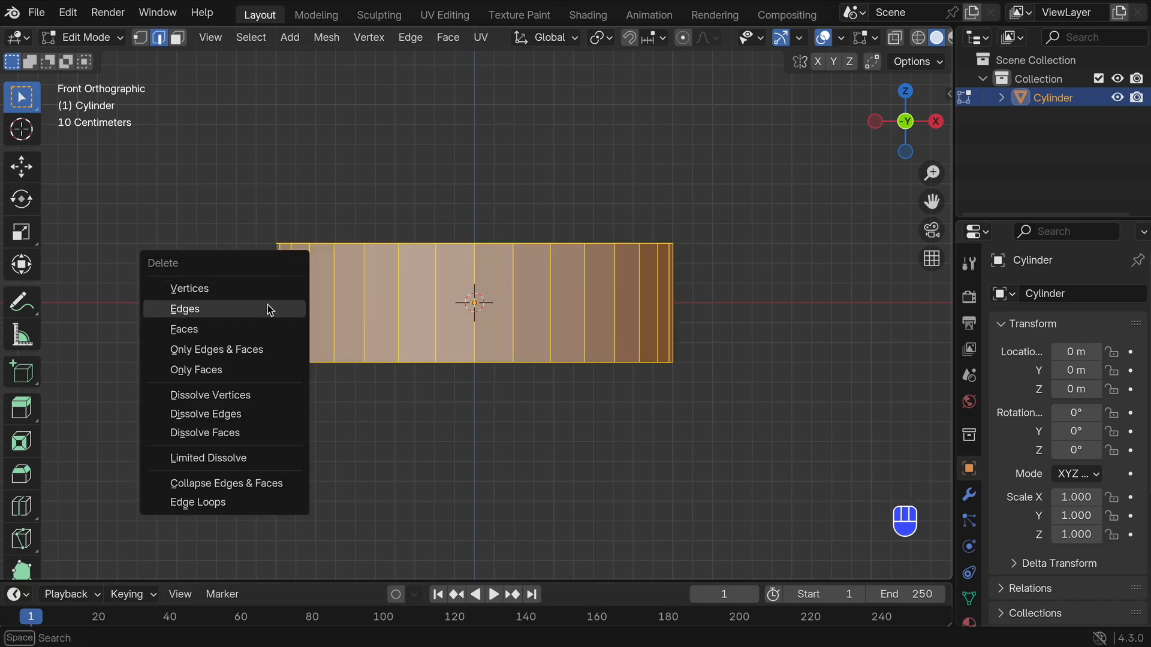
click(267, 309)
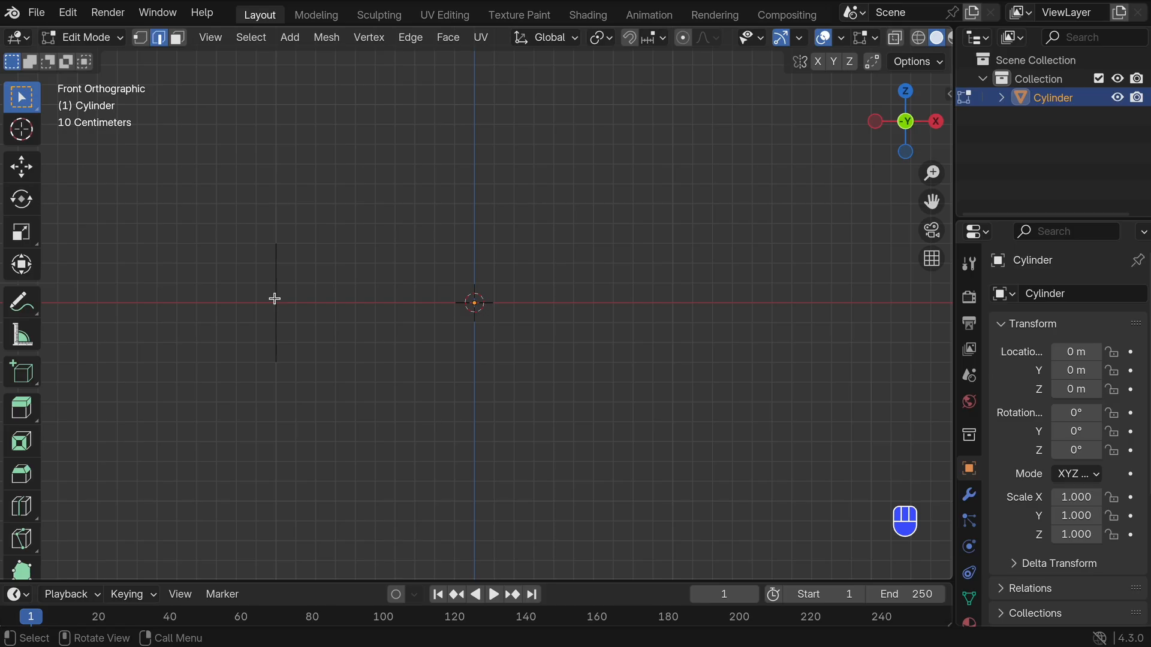
Step: Divide the remaining vertical edge into three equal segments with two loop cuts
click(275, 298)
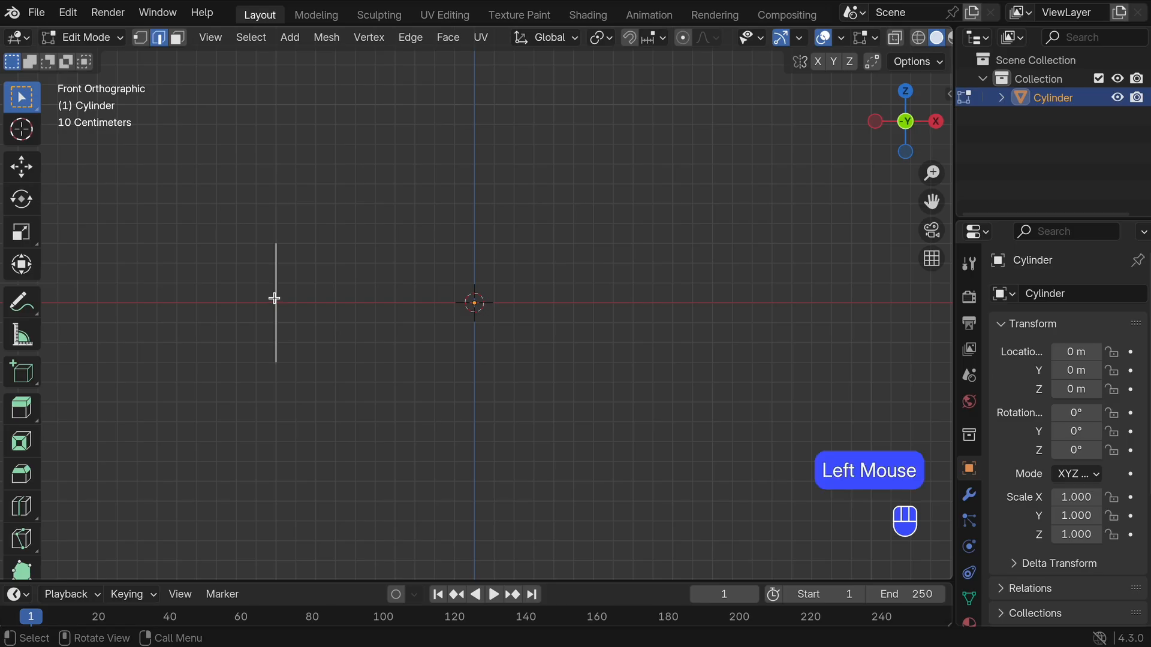
key(super+r)
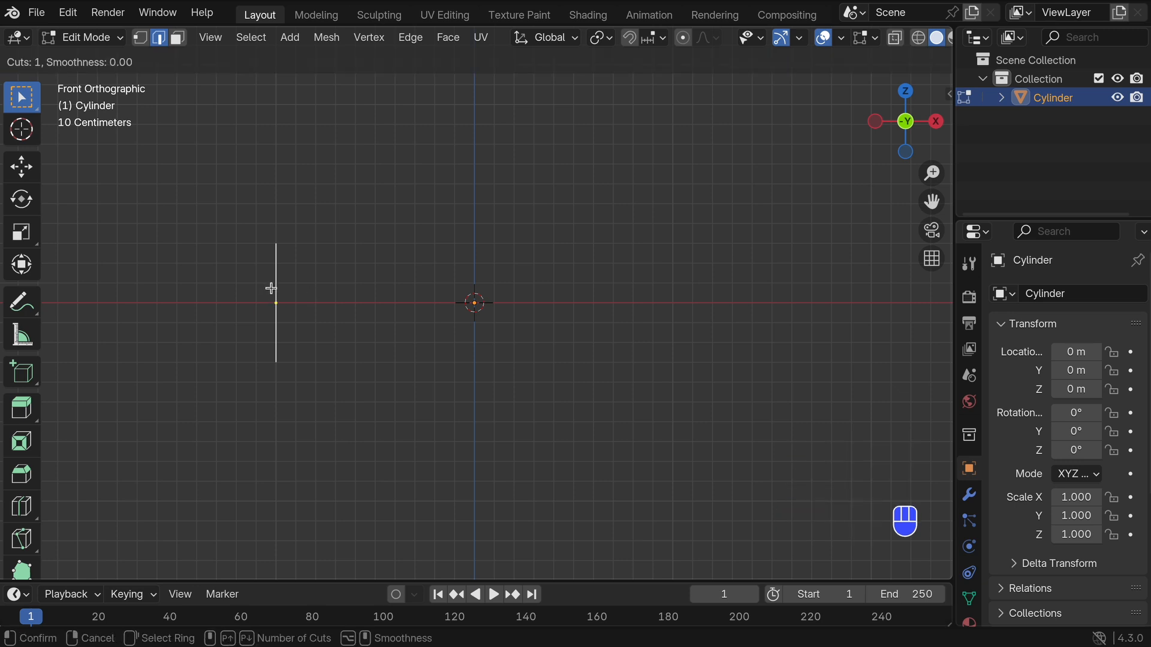
scroll(271, 289, up, 1)
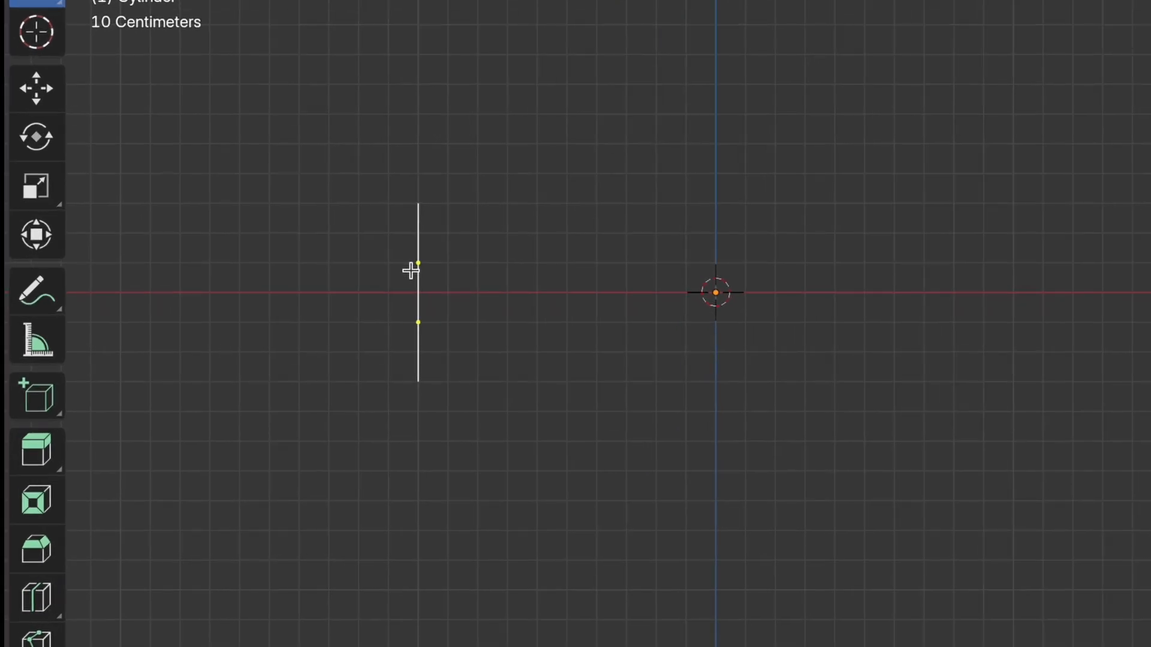
click(411, 271)
Step: Delete the upper and middle segments of the vertical edge, keeping only the lowest third
shift+click(423, 229)
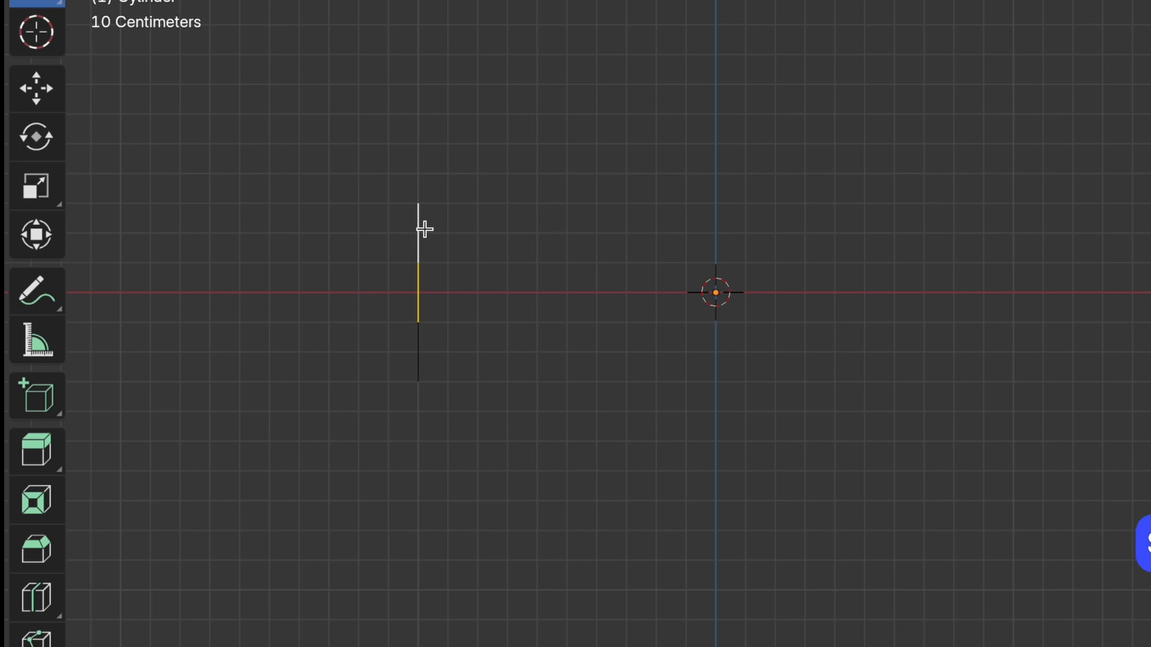
key(x)
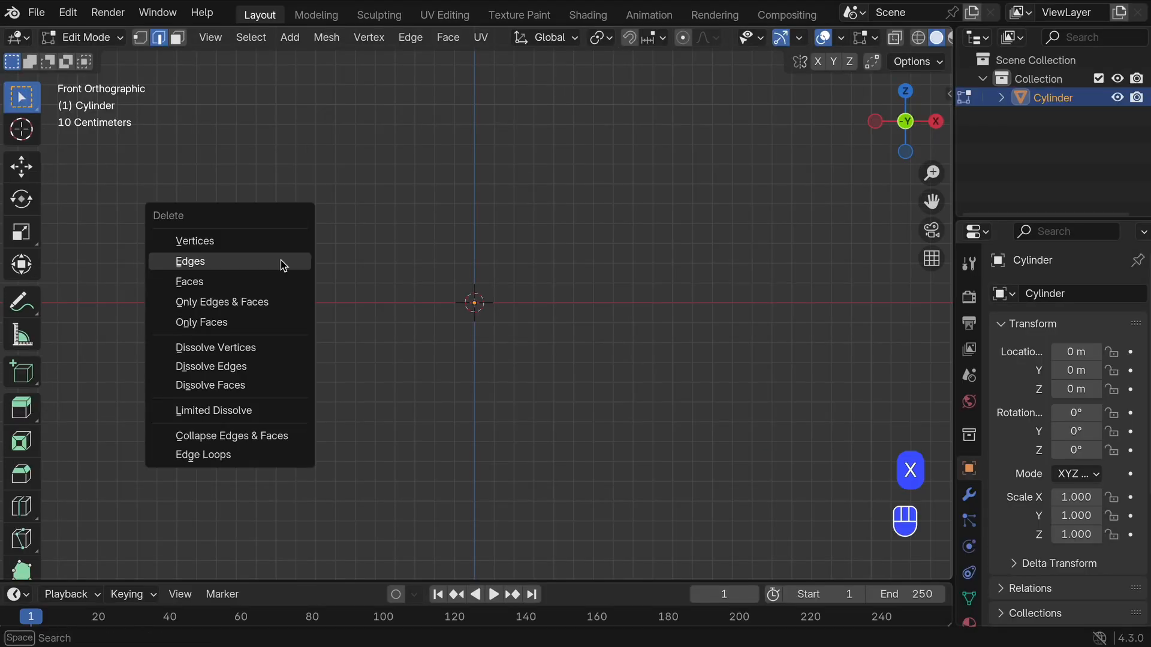
click(281, 261)
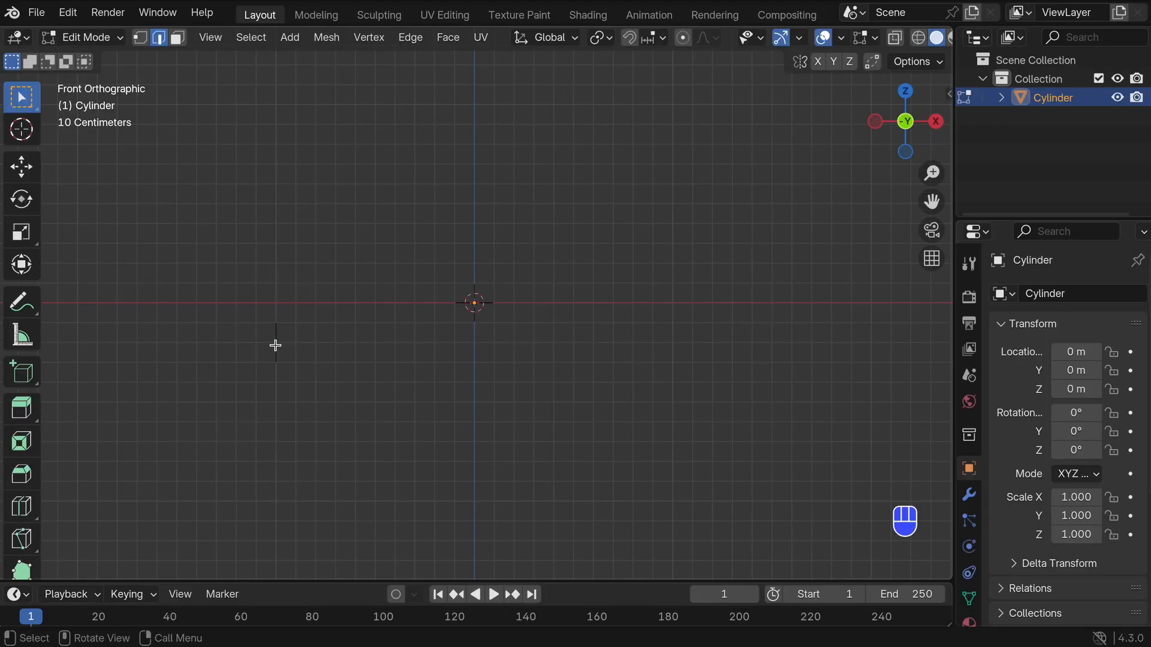
Step: Divide the remaining short vertical edge into five equal segments with four loop cuts
scroll(274, 344, up, 4)
shift+middle_drag(275, 344, 506, 313)
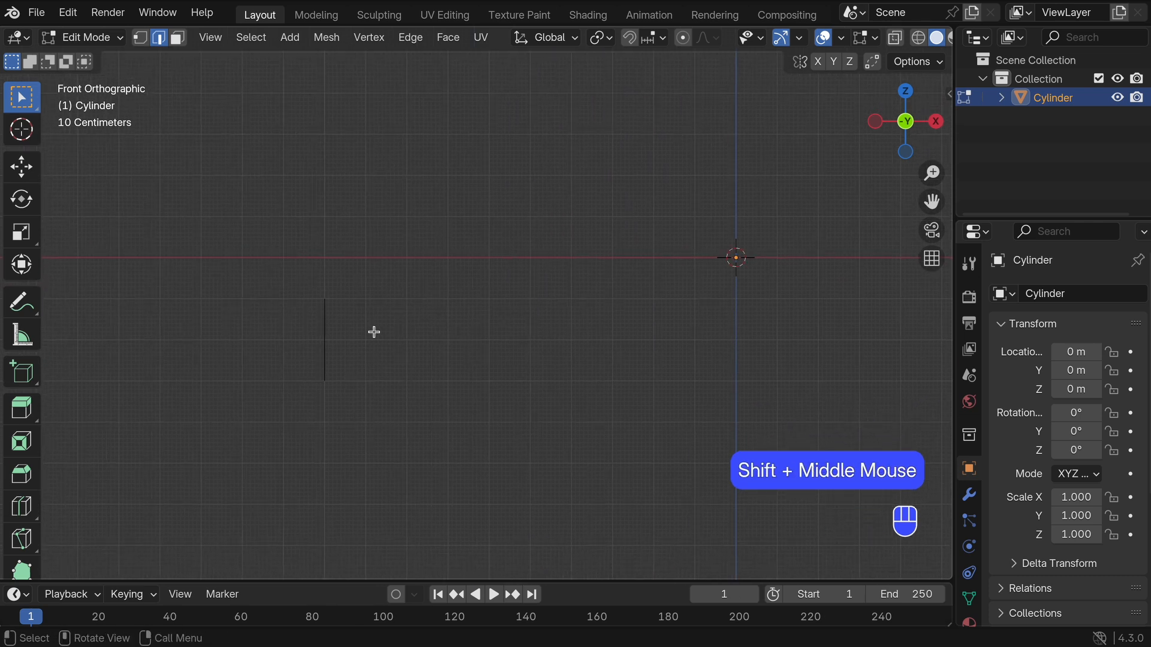
click(324, 336)
scroll(306, 336, up, 1)
key(ctrl+r)
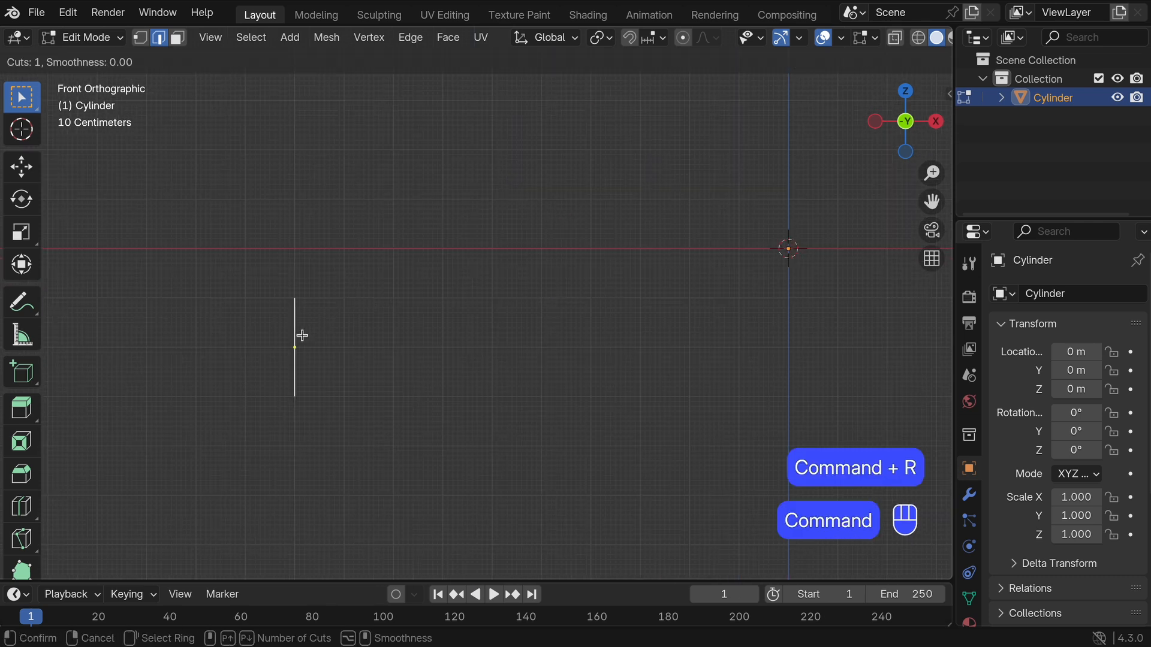
scroll(302, 336, up, 2)
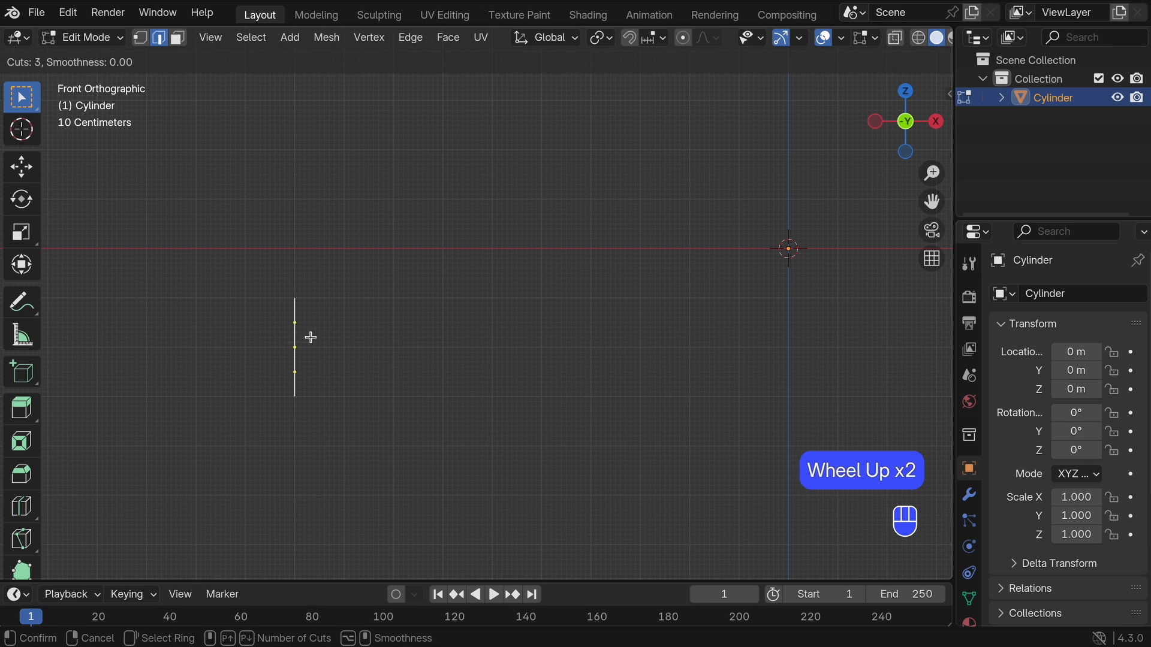
scroll(310, 337, up, 1)
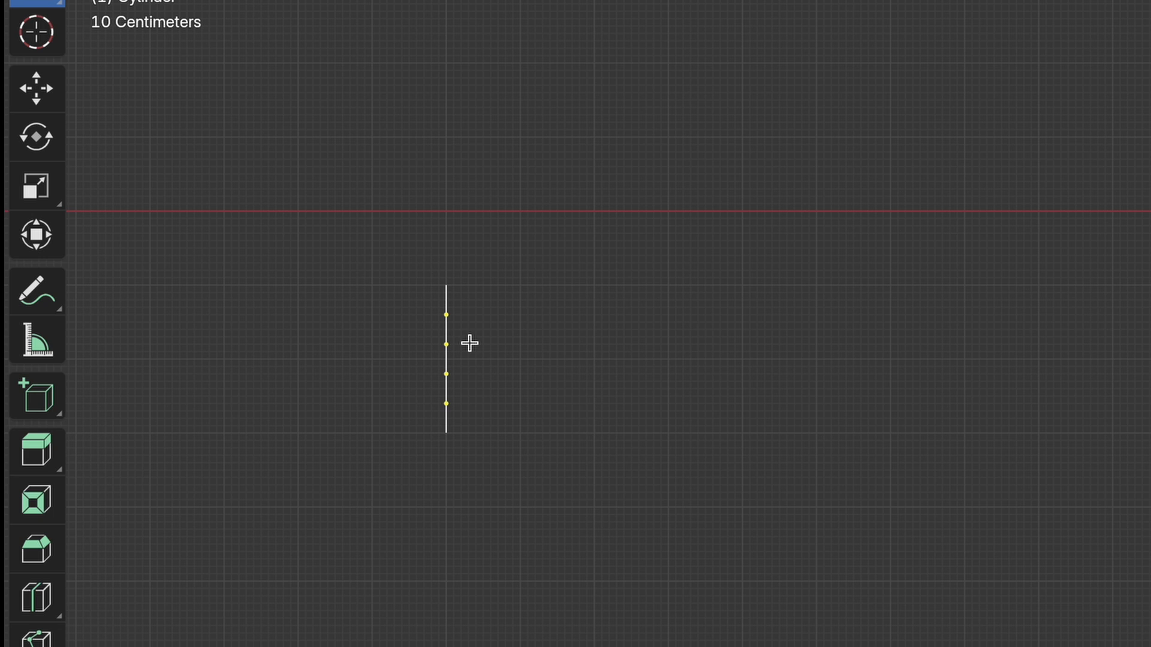
click(470, 343)
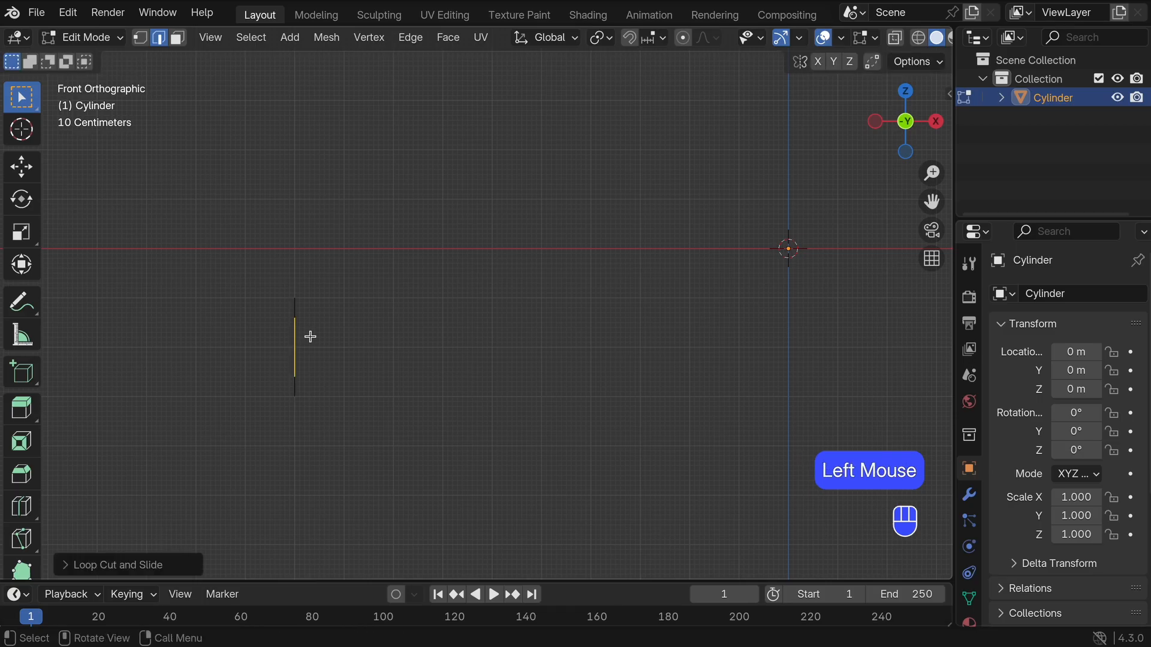
Step: Move the middle segment outward along X, away from the Z axis, to form the thread's protruding profile
click(296, 344)
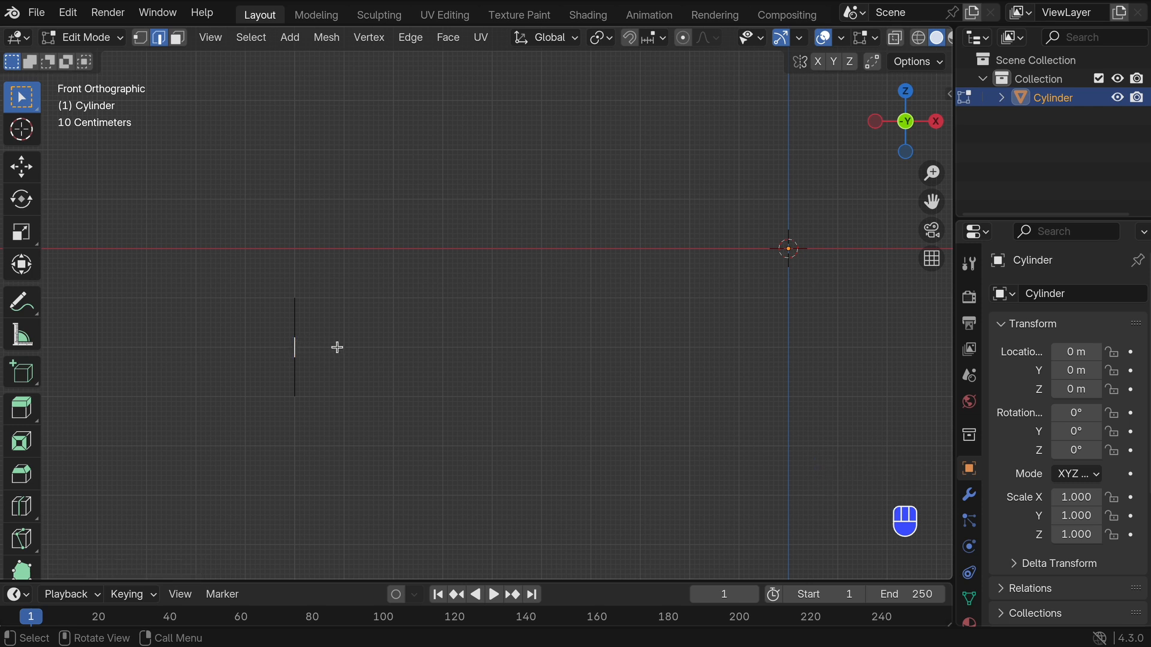
key(1)
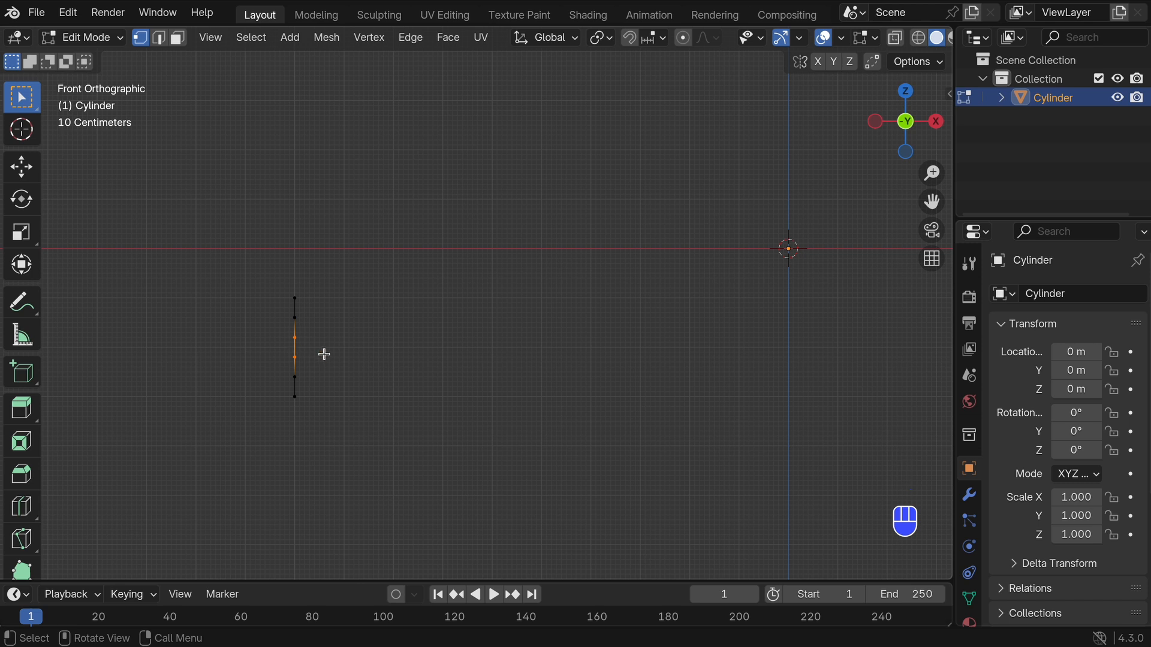
key(g)
key(x)
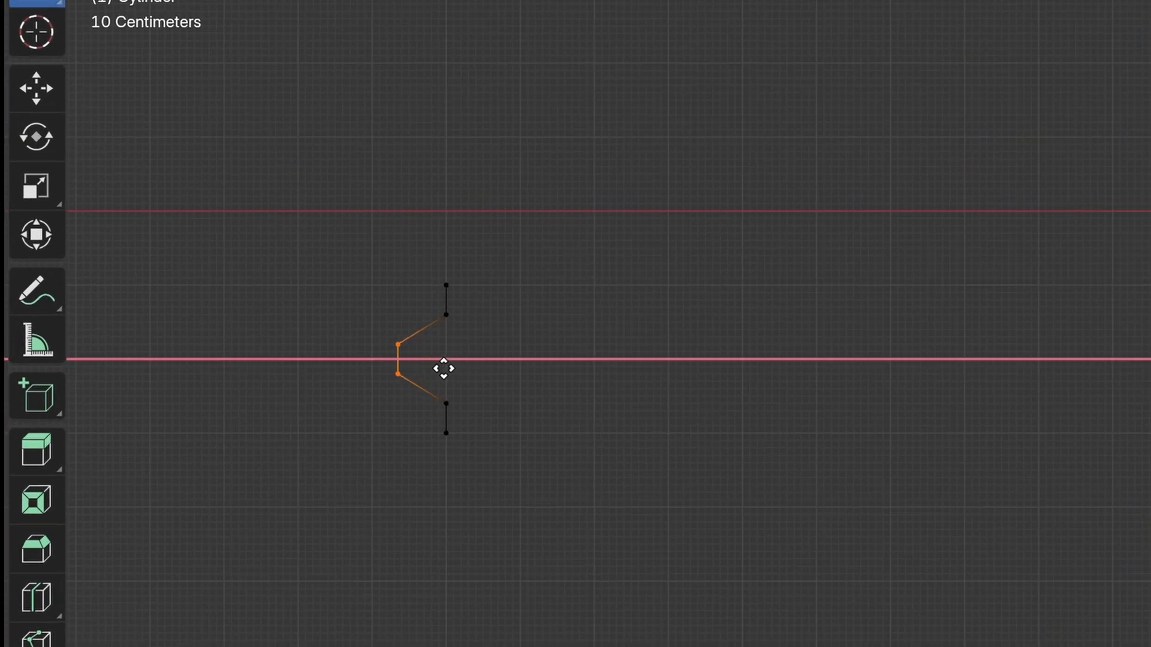
click(443, 368)
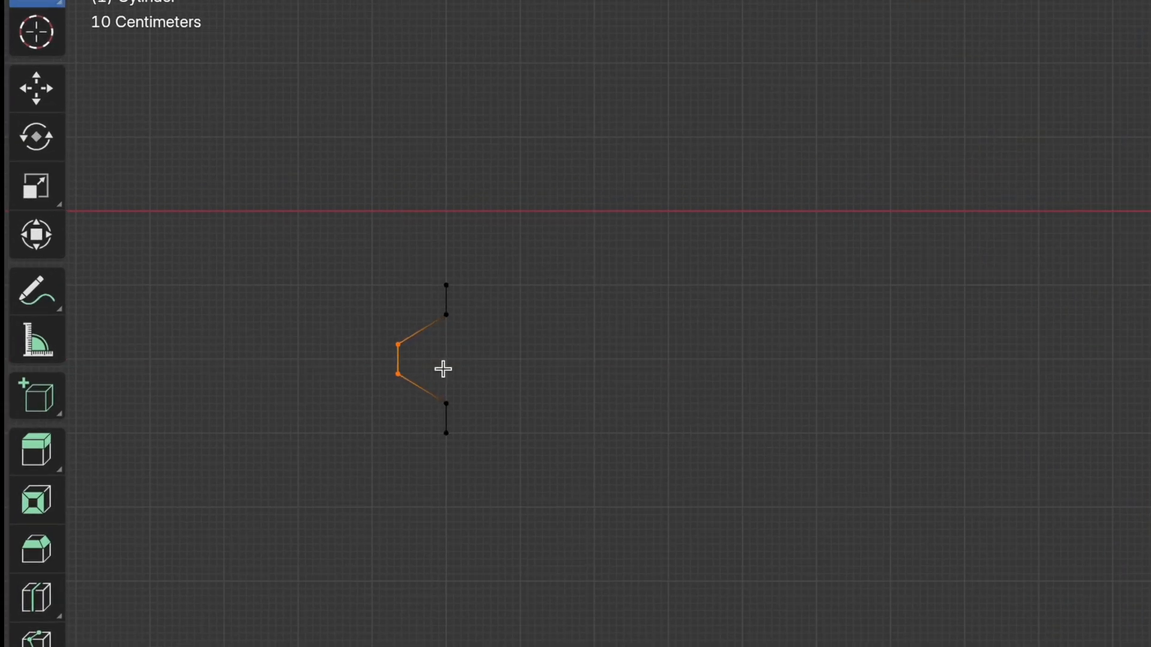
Step: Return to Object Mode, add a Screw modifier to the thread profile, and frame the object in the view
key(Tab)
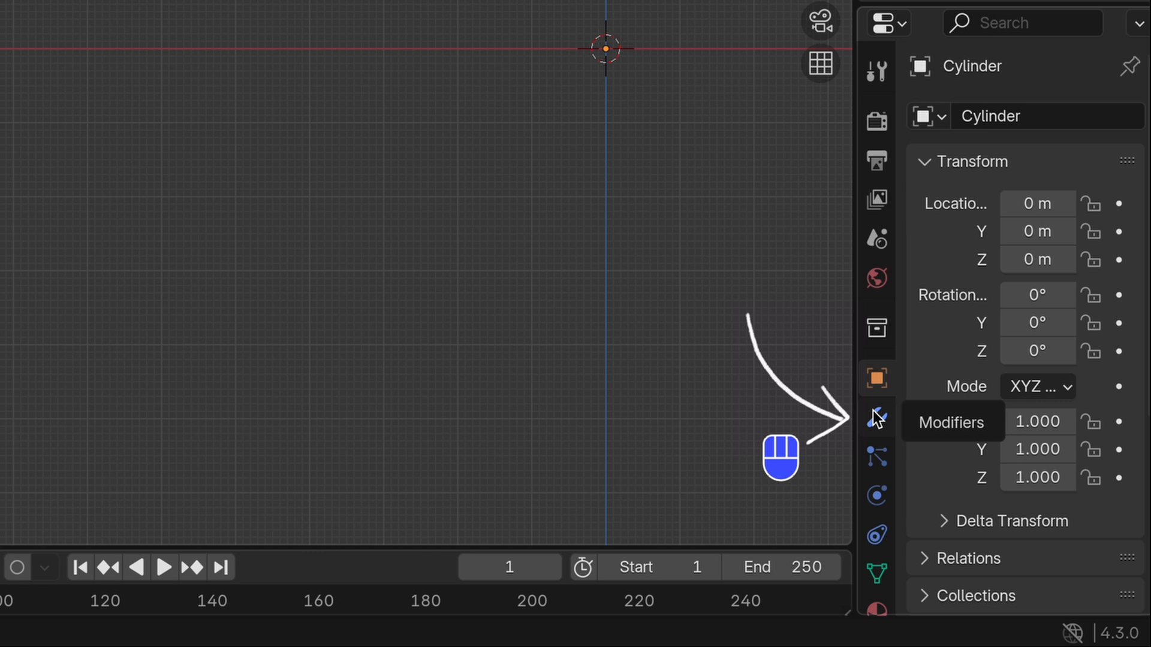
click(876, 418)
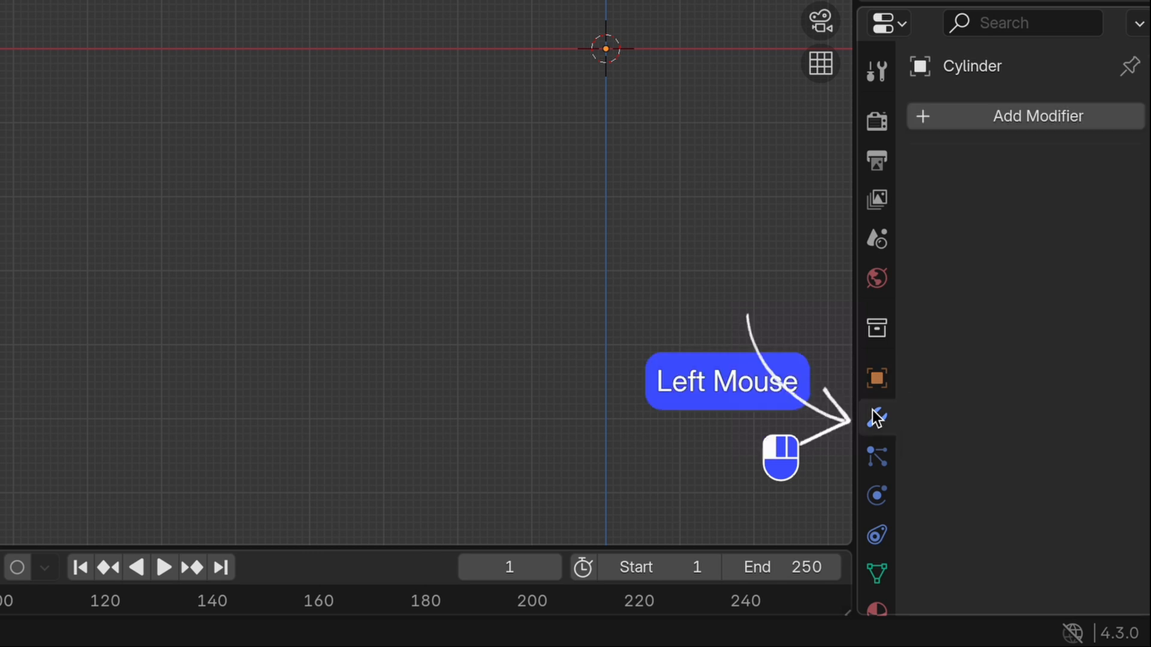
click(948, 124)
text(sc)
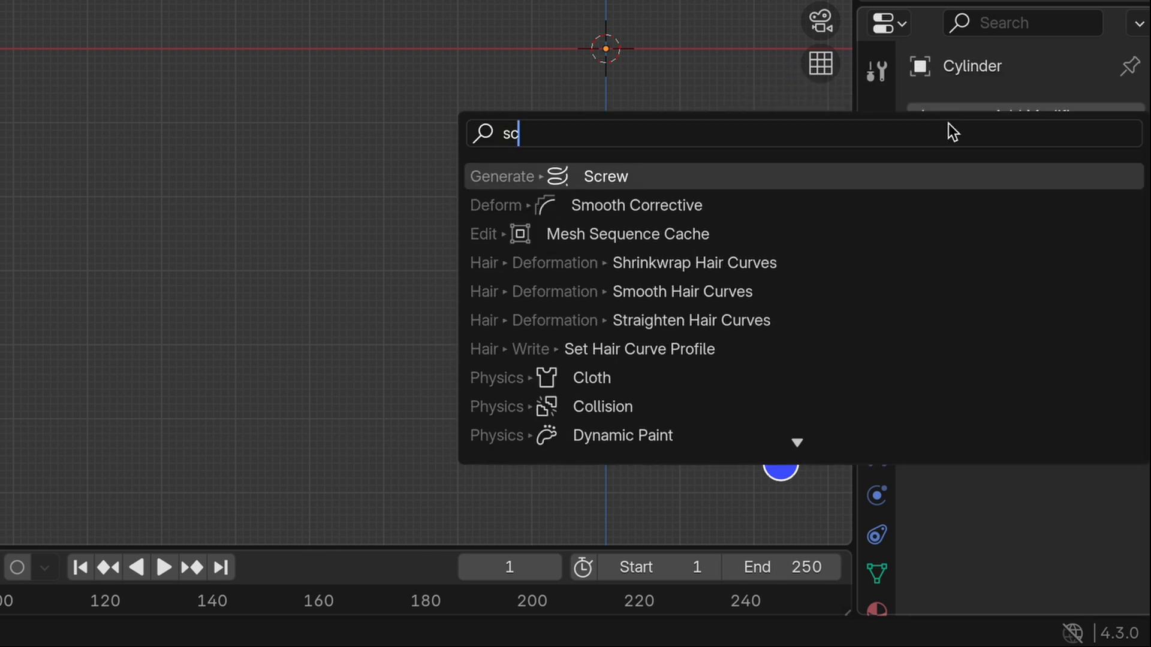
key(Return)
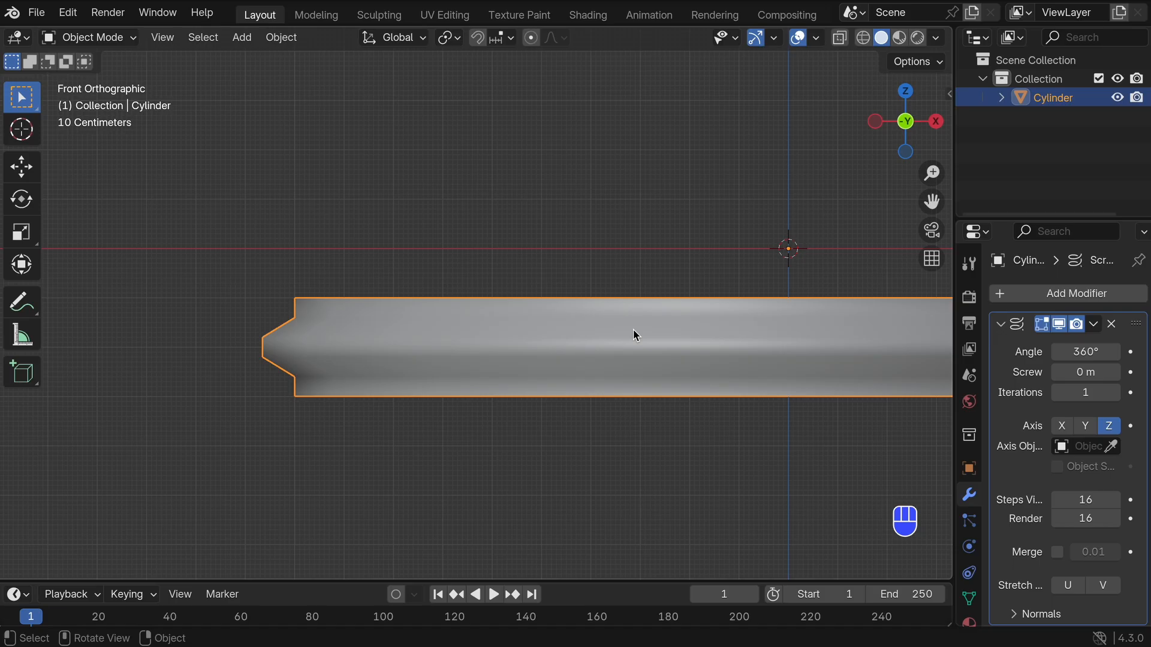
key(grave)
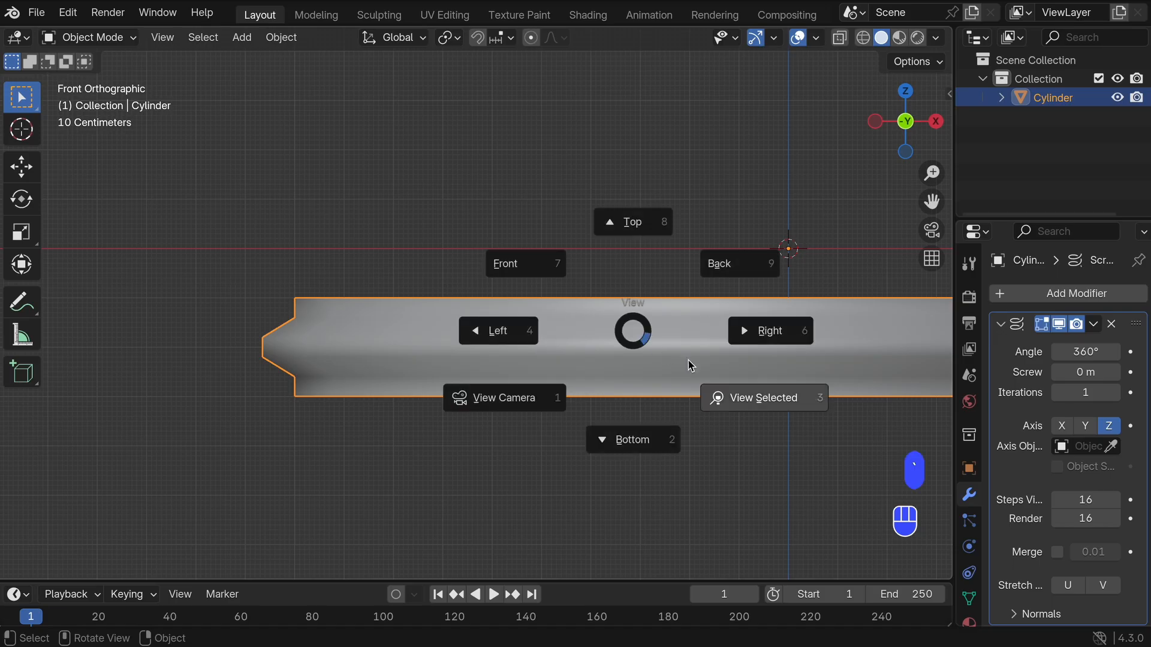
click(740, 393)
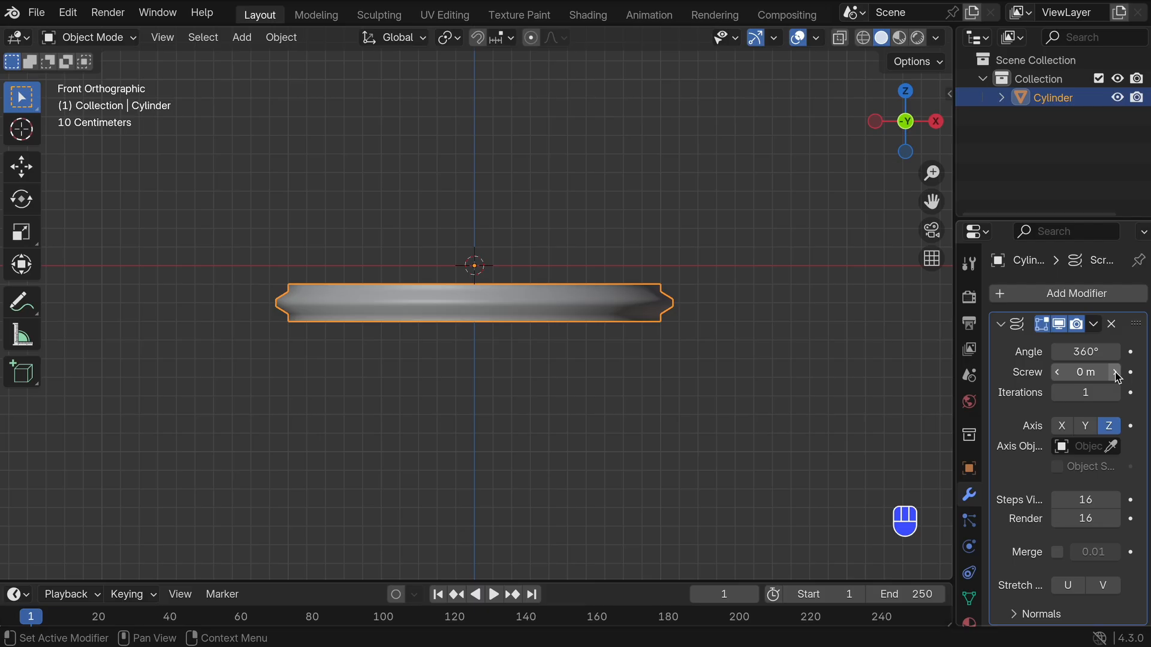
Step: Set the Screw modifier's screw offset to 0.2 m and its iterations to 2
click(1115, 372)
click(1116, 372)
click(1116, 373)
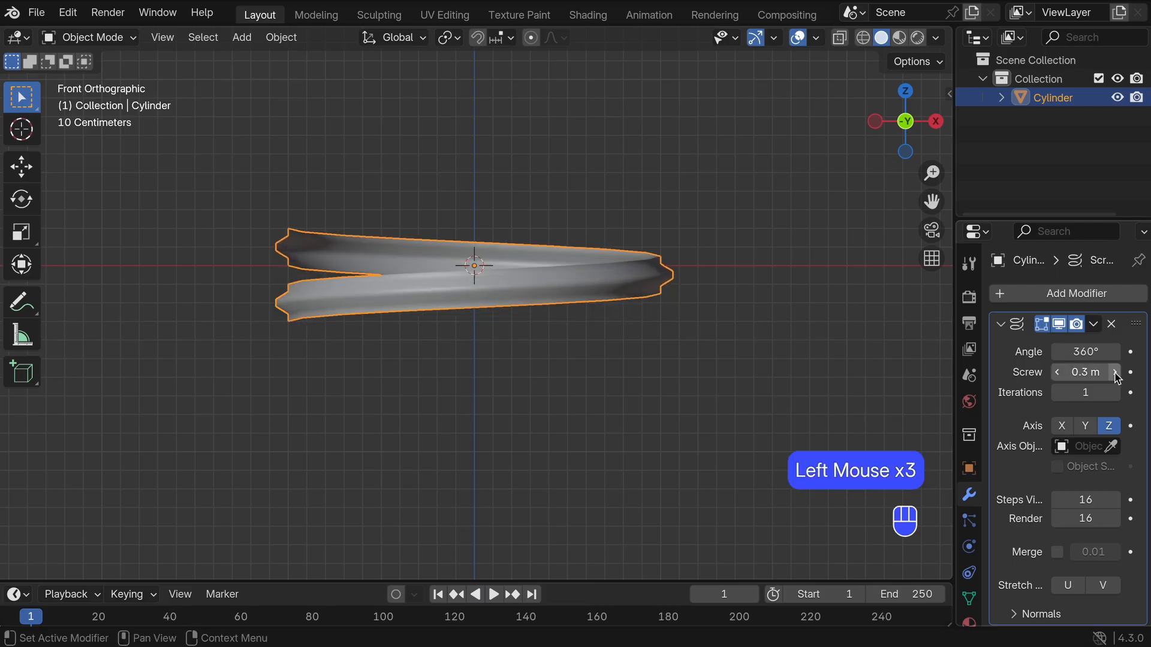
click(1116, 372)
click(1115, 372)
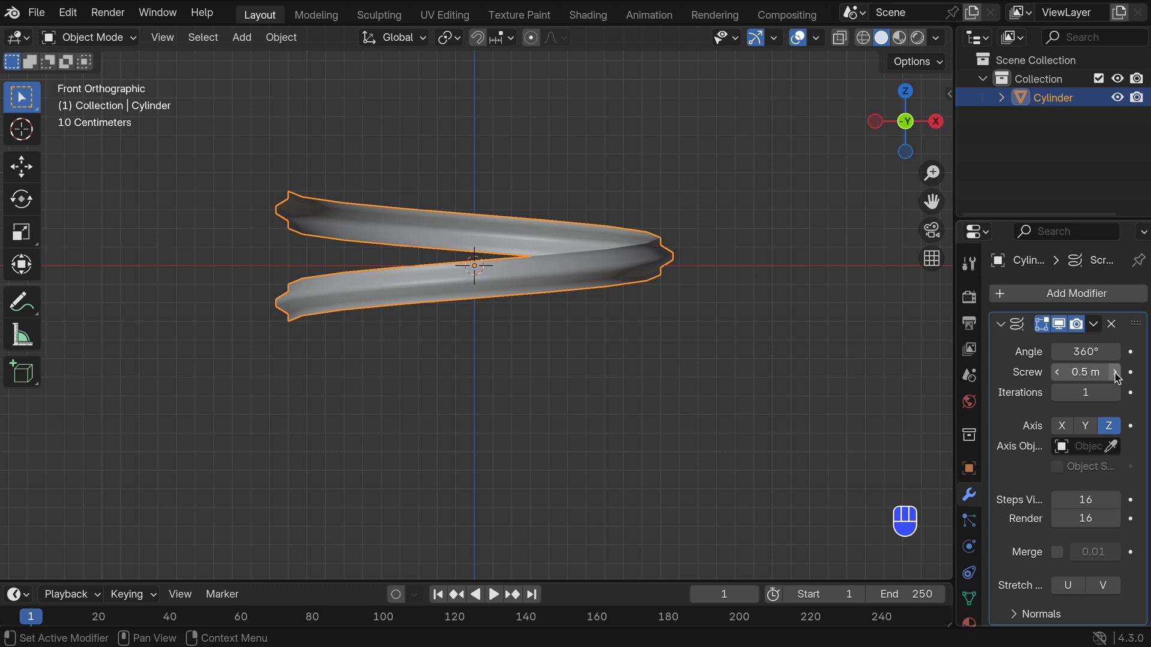
click(1058, 372)
click(1058, 372)
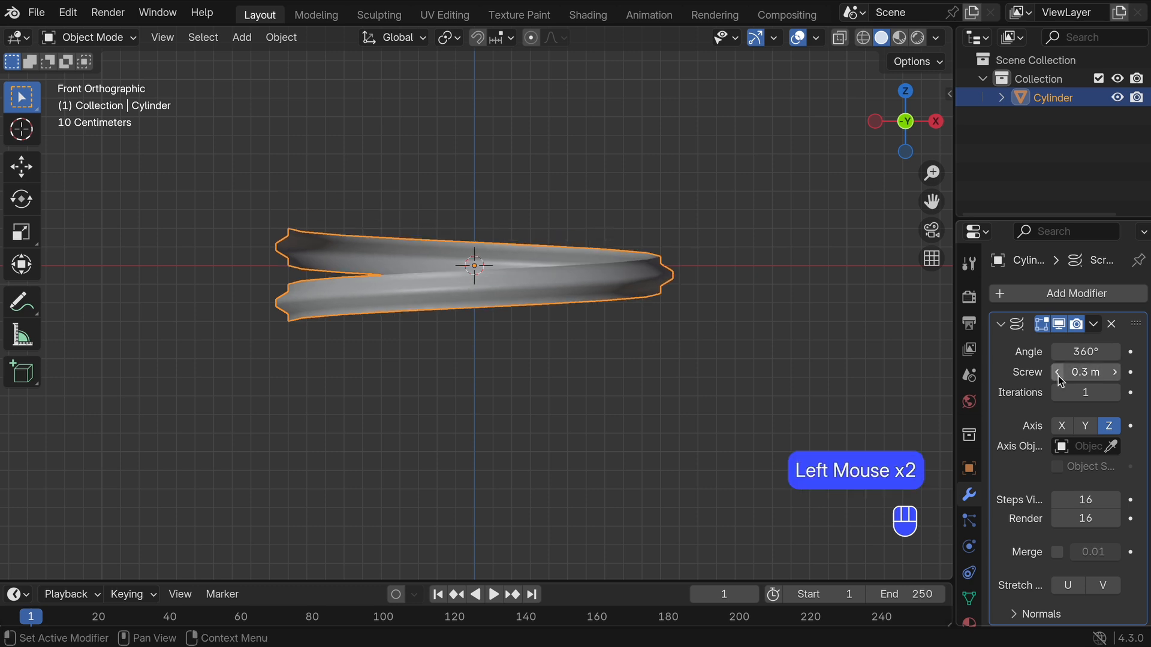
click(1057, 372)
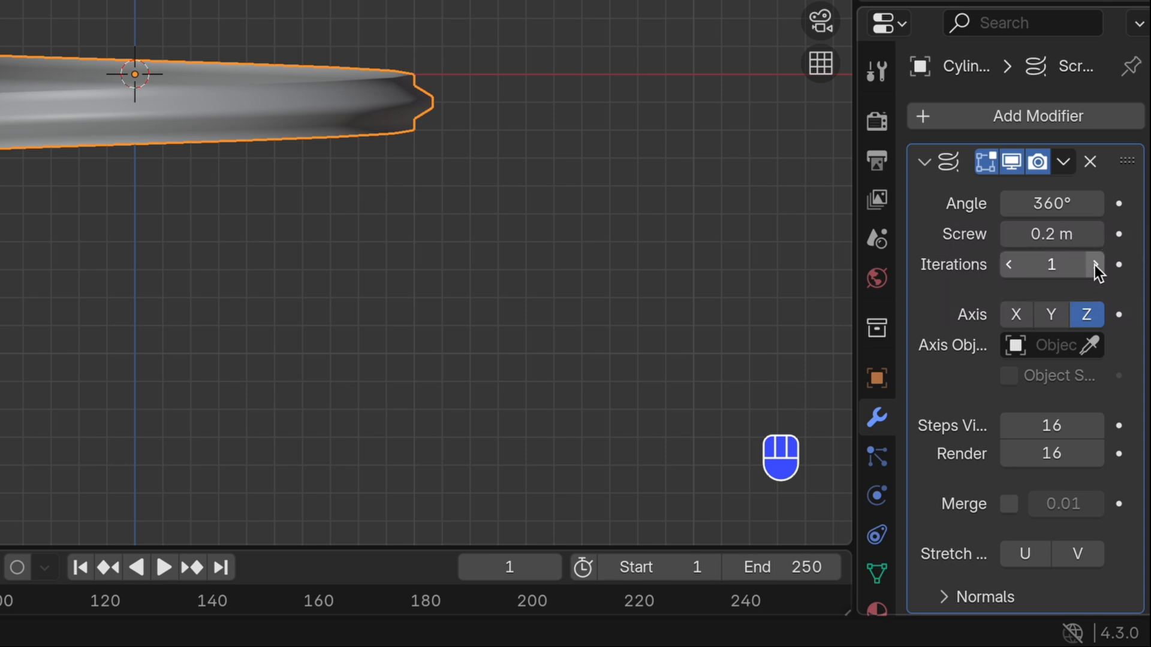
click(1095, 265)
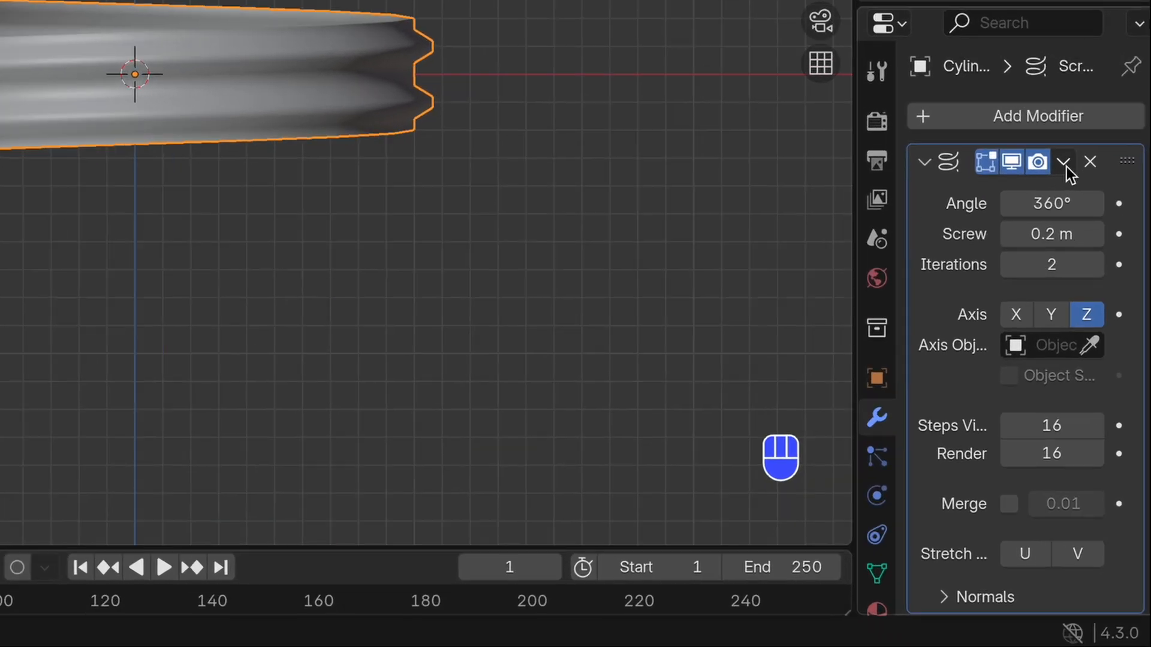
Step: Apply the Screw modifier to the thread and enter Edit Mode on the resulting mesh
click(1093, 324)
click(1030, 193)
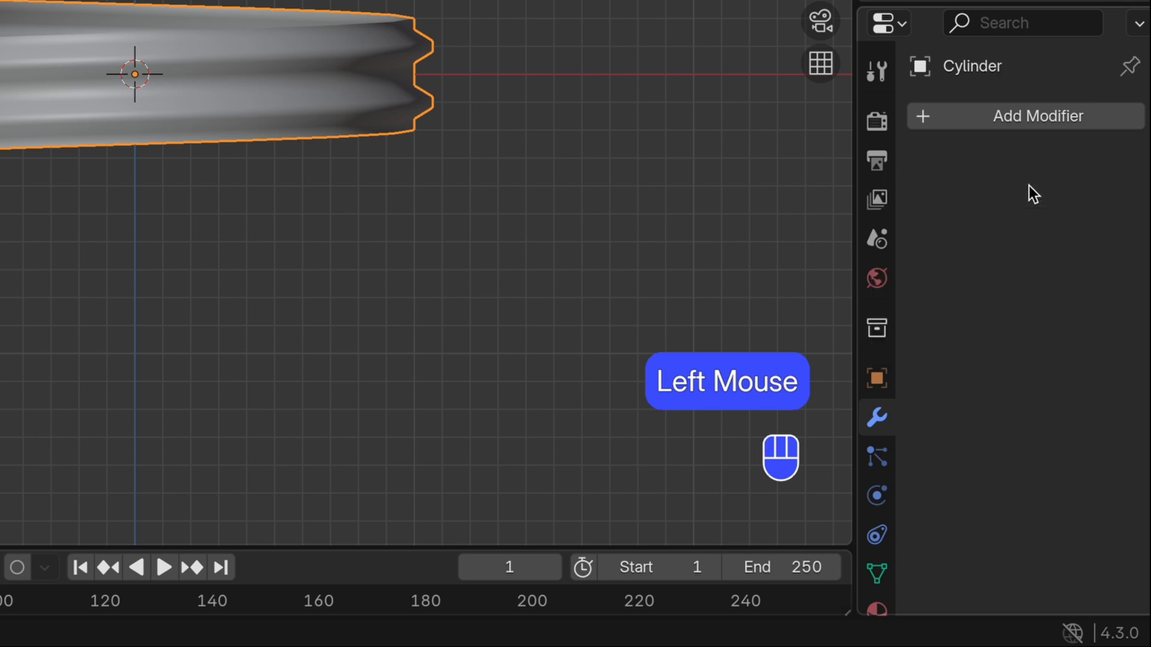
scroll(123, 42, up, 3)
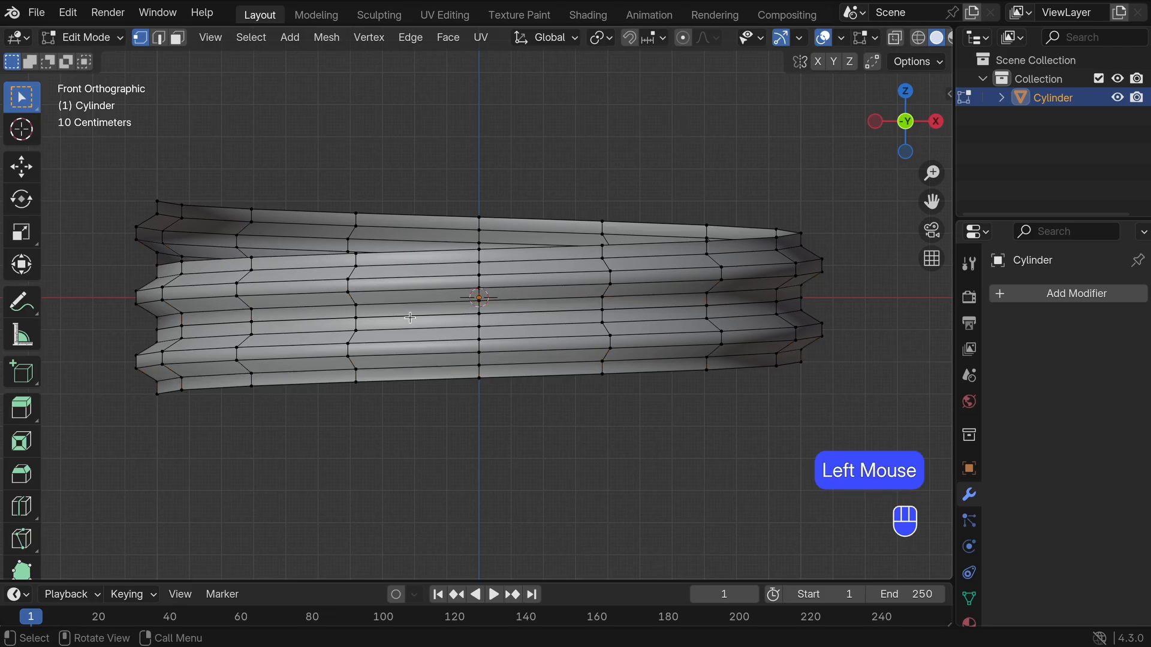
Step: Check whether the vertices where neighbouring thread turns meet are connected by test-moving single vertices
click(155, 329)
key(g)
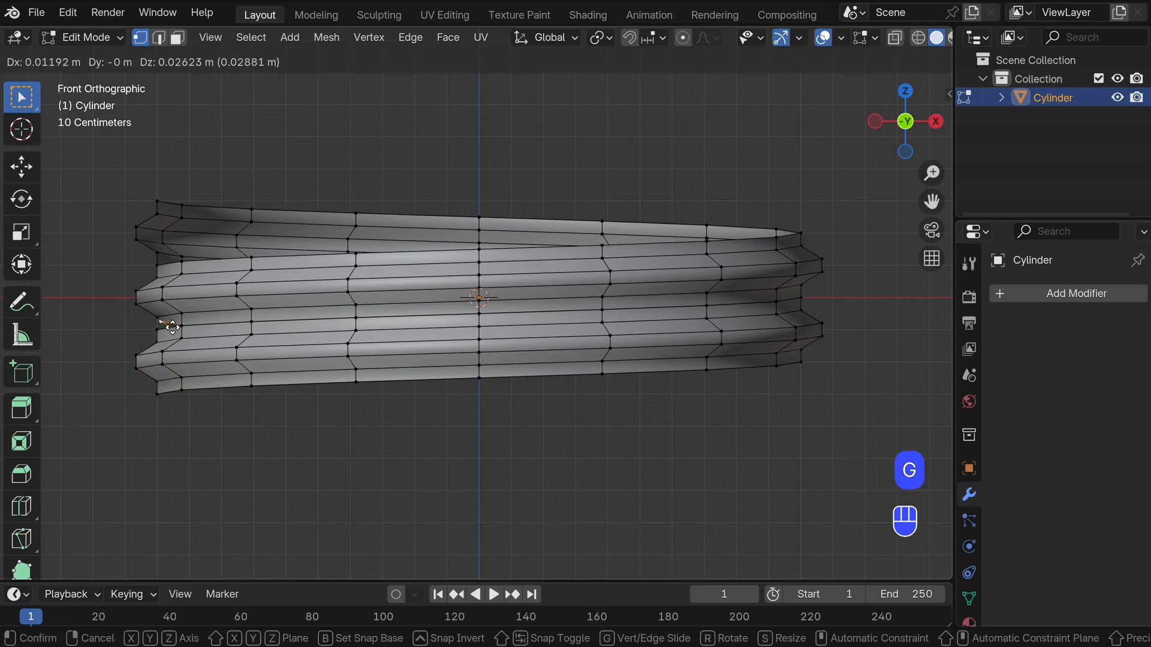
right_click(170, 326)
scroll(157, 328, up, 4)
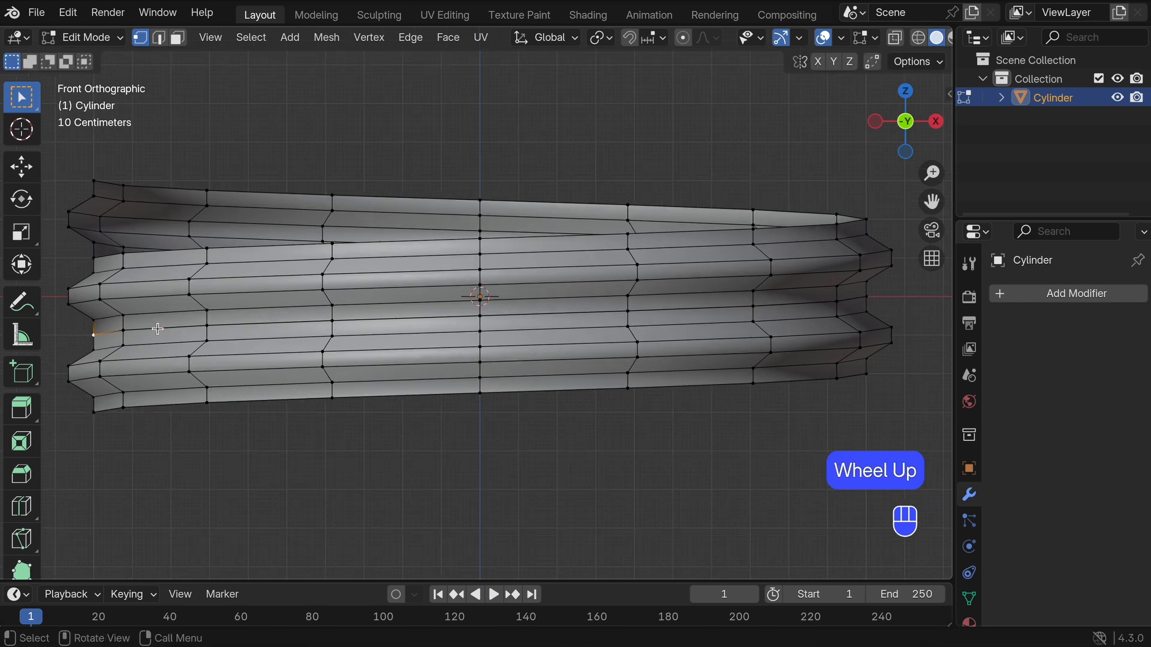
shift+middle_drag(184, 333, 713, 307)
scroll(342, 337, up, 1)
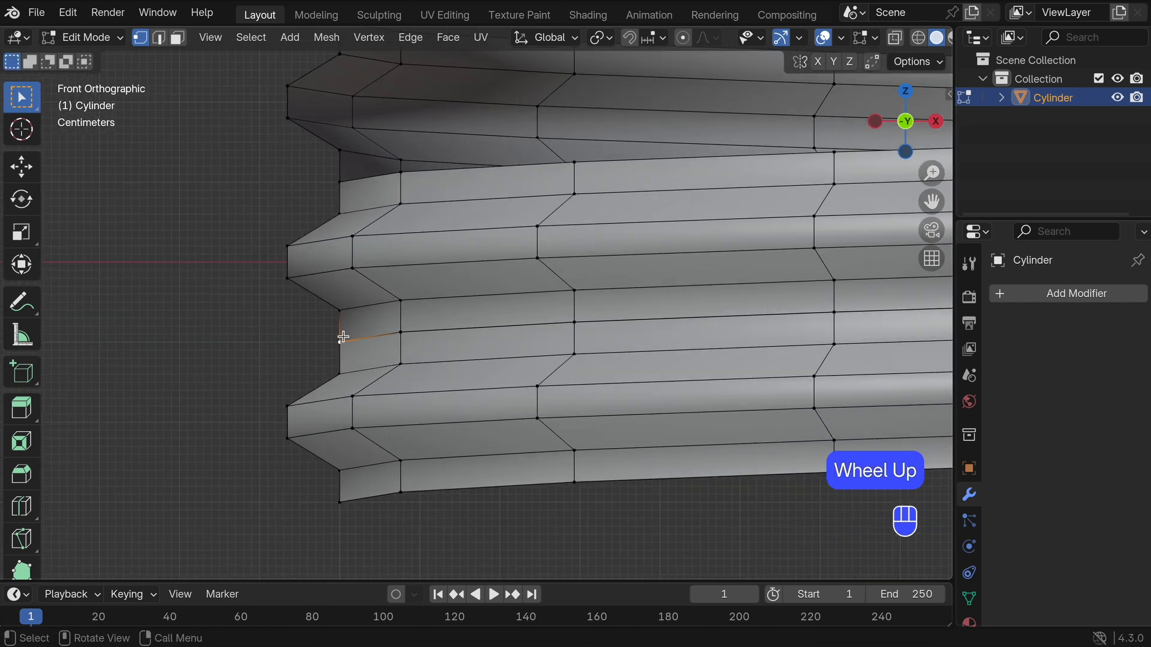
key(g)
shift+middle_drag(409, 330, 377, 332)
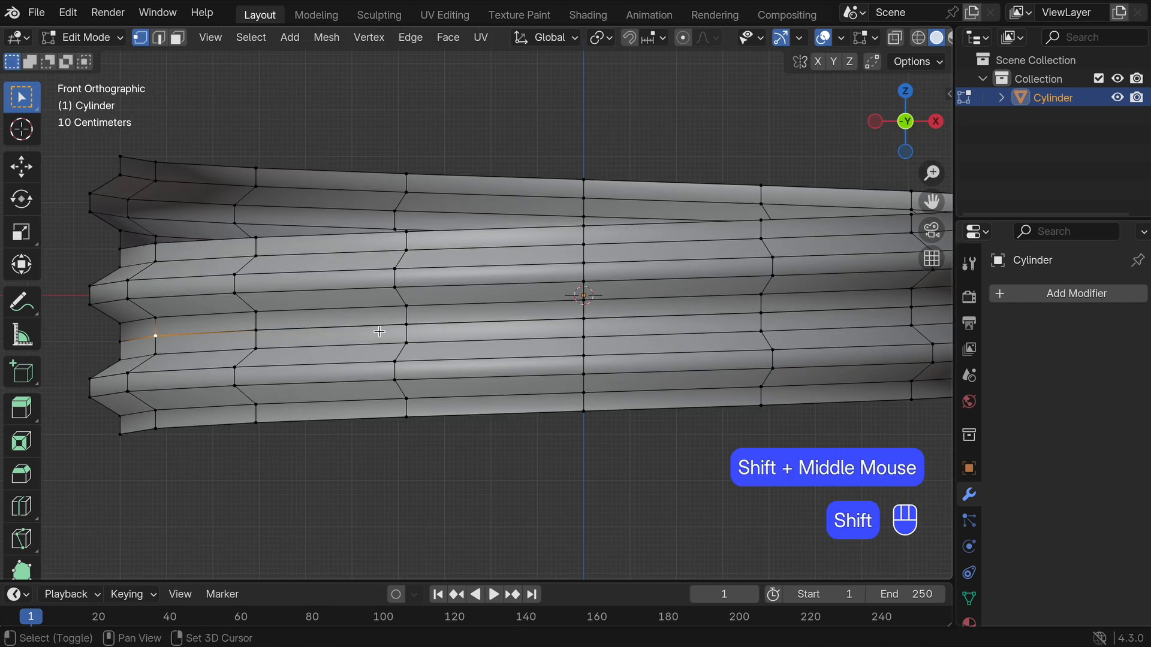
scroll(457, 326, down, 1)
shift+middle_drag(466, 326, 421, 328)
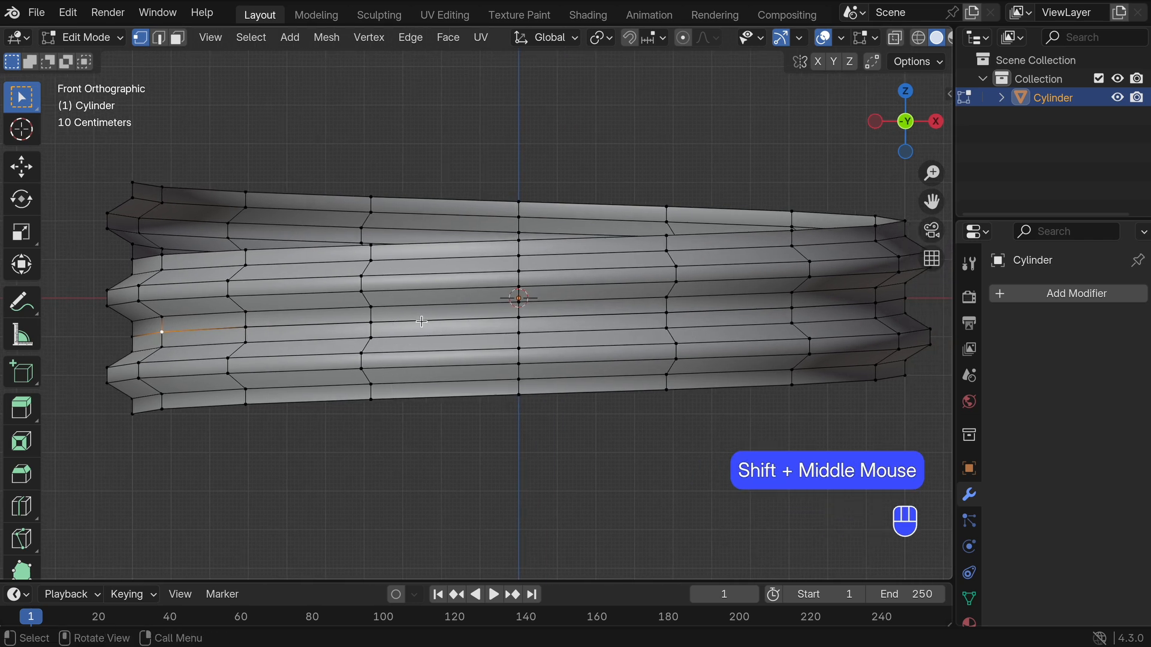
Step: Select the spiral edge loop along the lower border of the thread turns and delete its vertices
alt+click(420, 320)
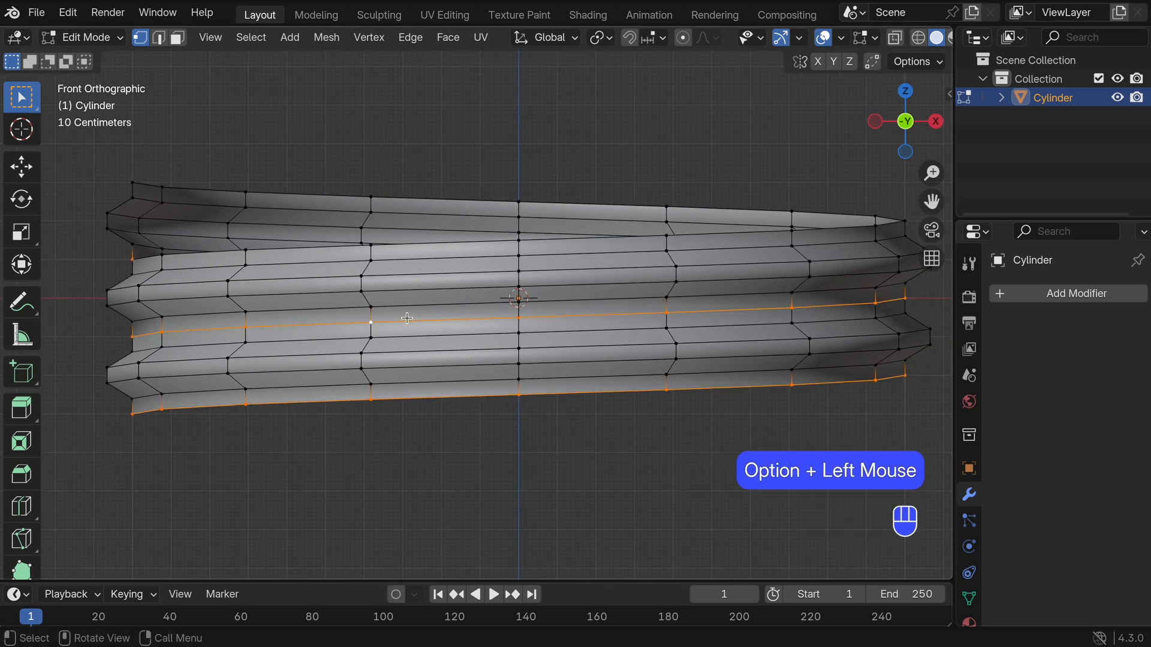
key(g)
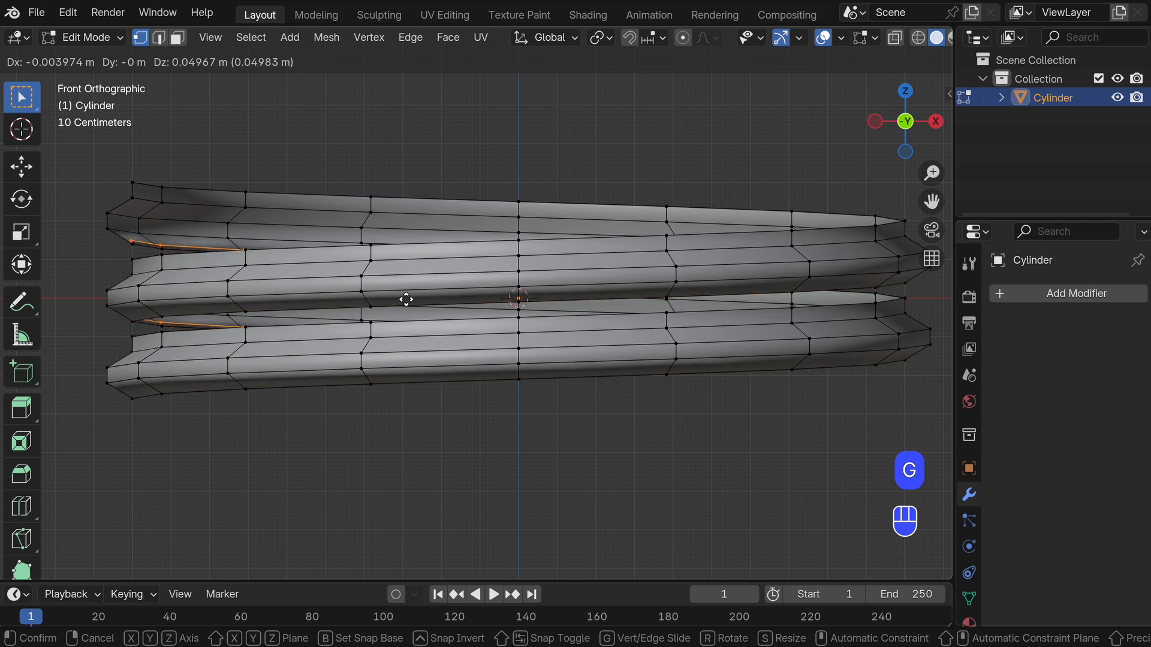
key(Escape)
key(x)
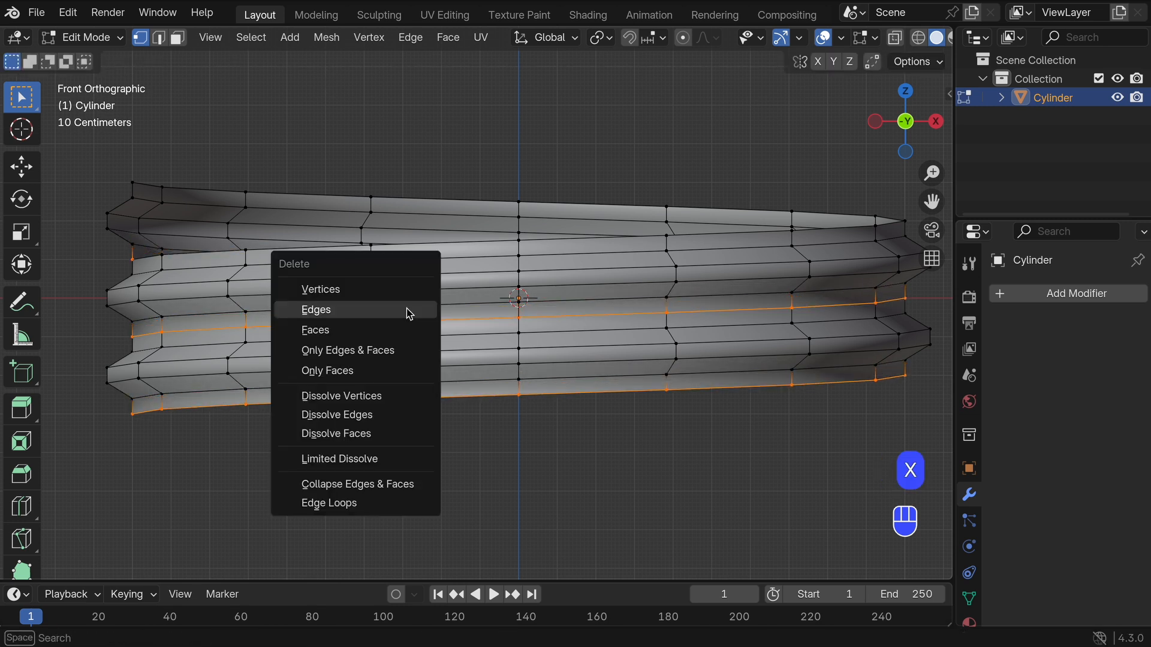
click(398, 285)
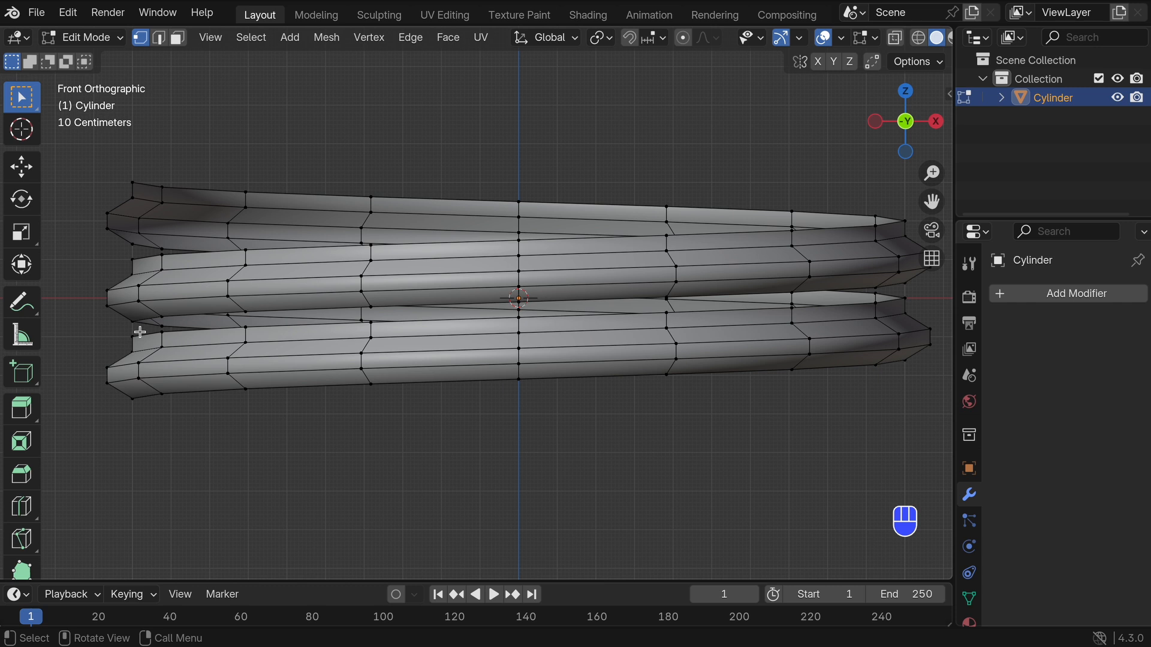
Step: In edge select mode, fill a face between the two facing edges at the start of the gap between the thread turns
key(2)
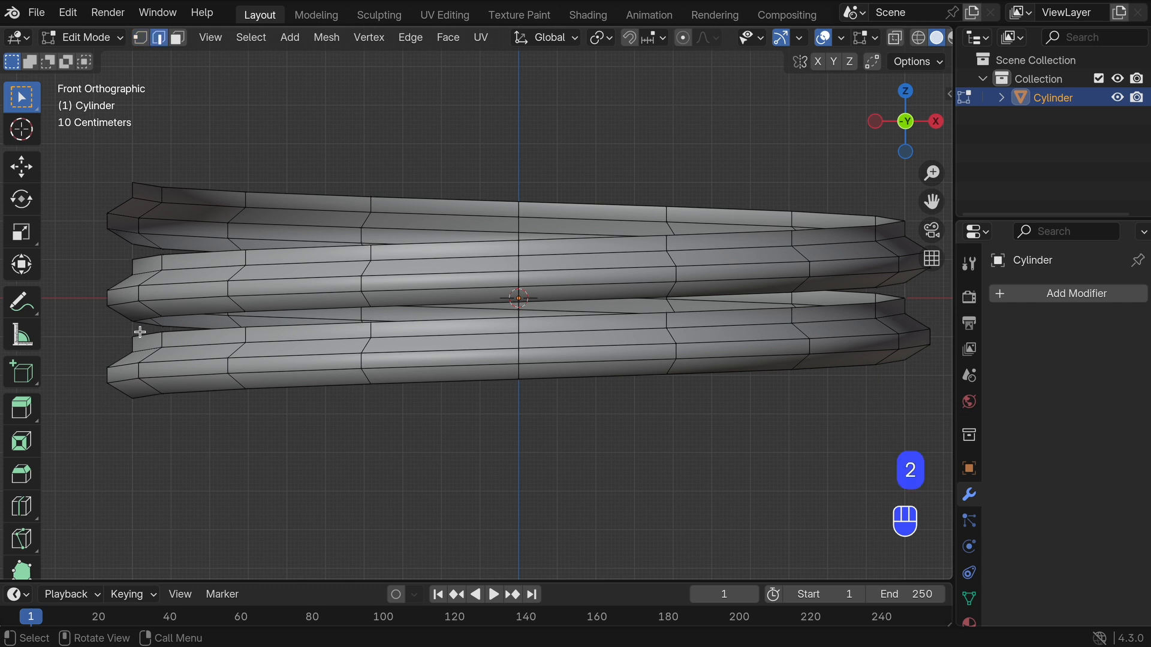
click(146, 319)
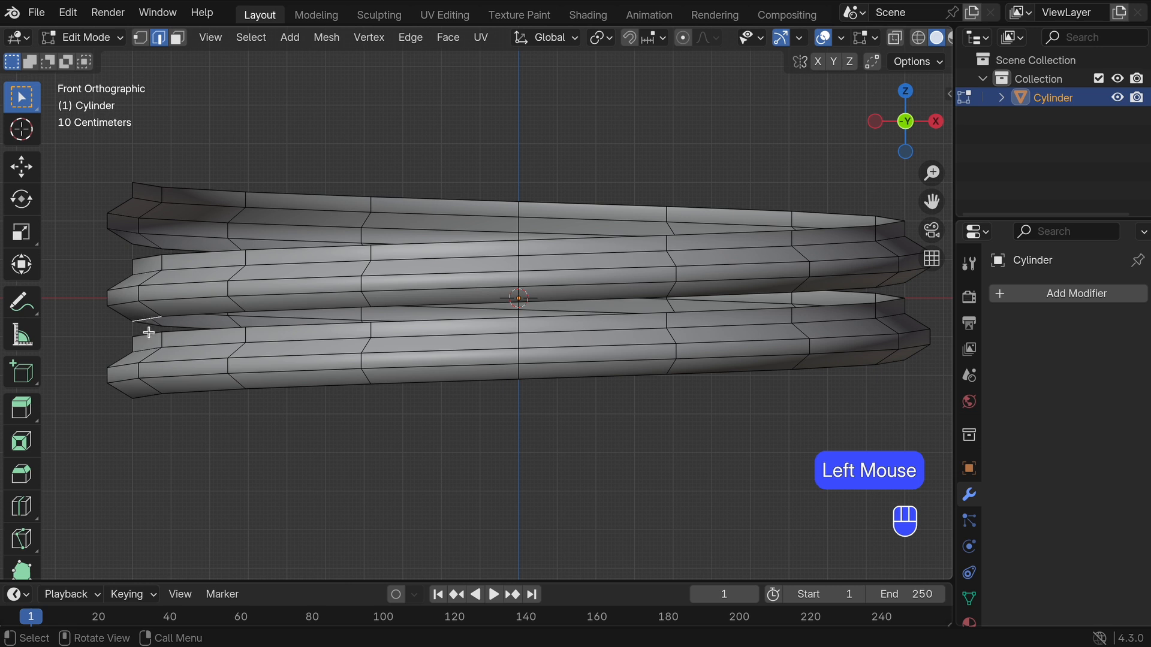
shift+click(148, 333)
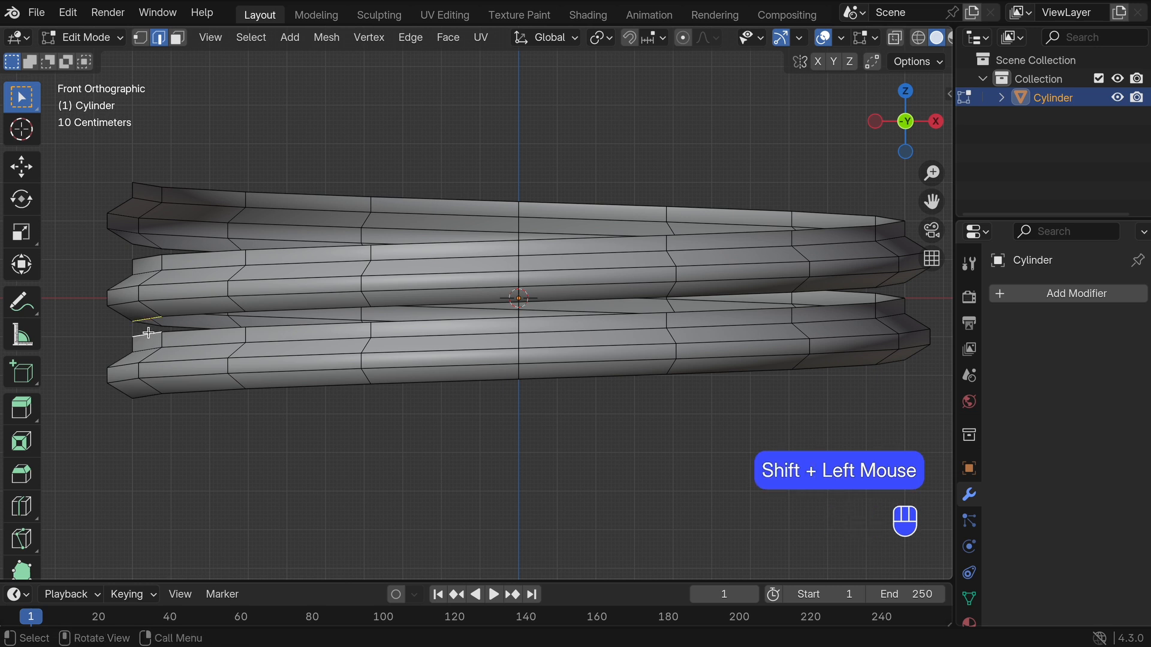
scroll(275, 351, up, 4)
key(f)
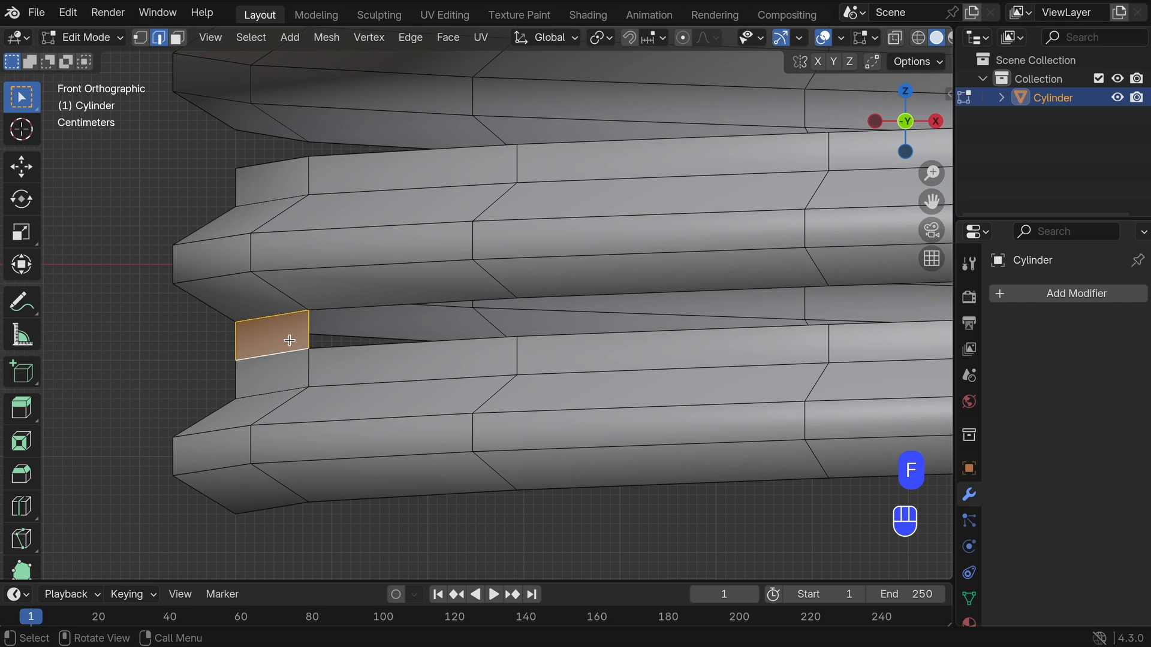
Step: Continue filling faces from the new face's open side edge all around the gap until the thread turns are joined
click(304, 329)
scroll(305, 329, down, 2)
shift+middle_drag(305, 328, 218, 353)
scroll(192, 360, down, 2)
key(f)
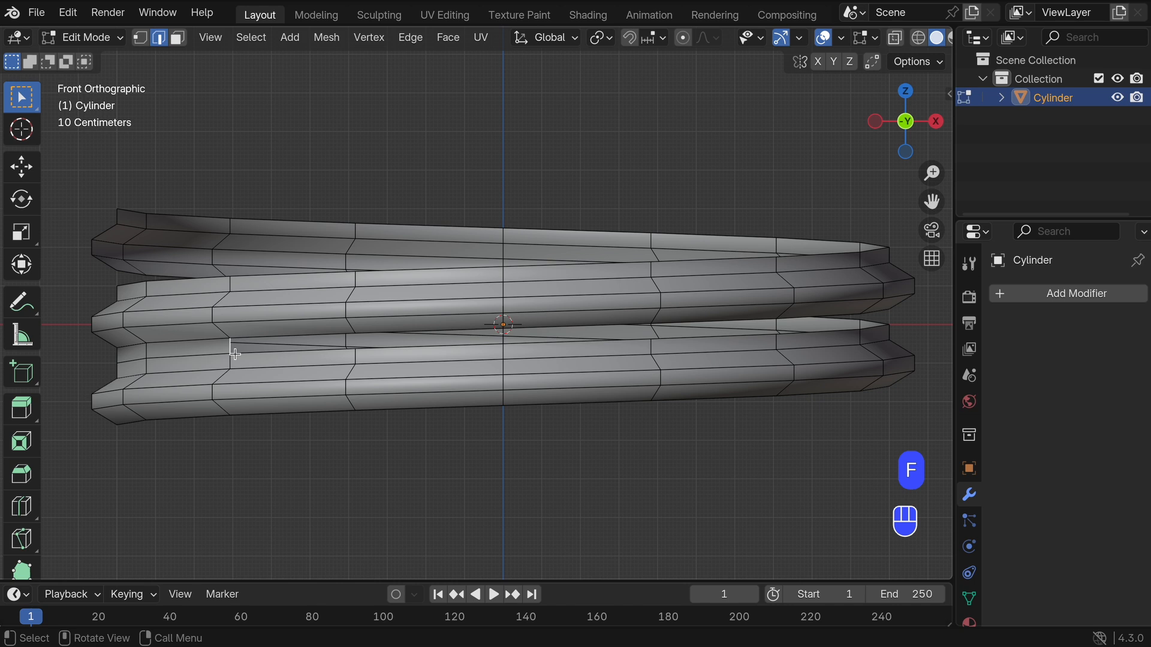
key(f)
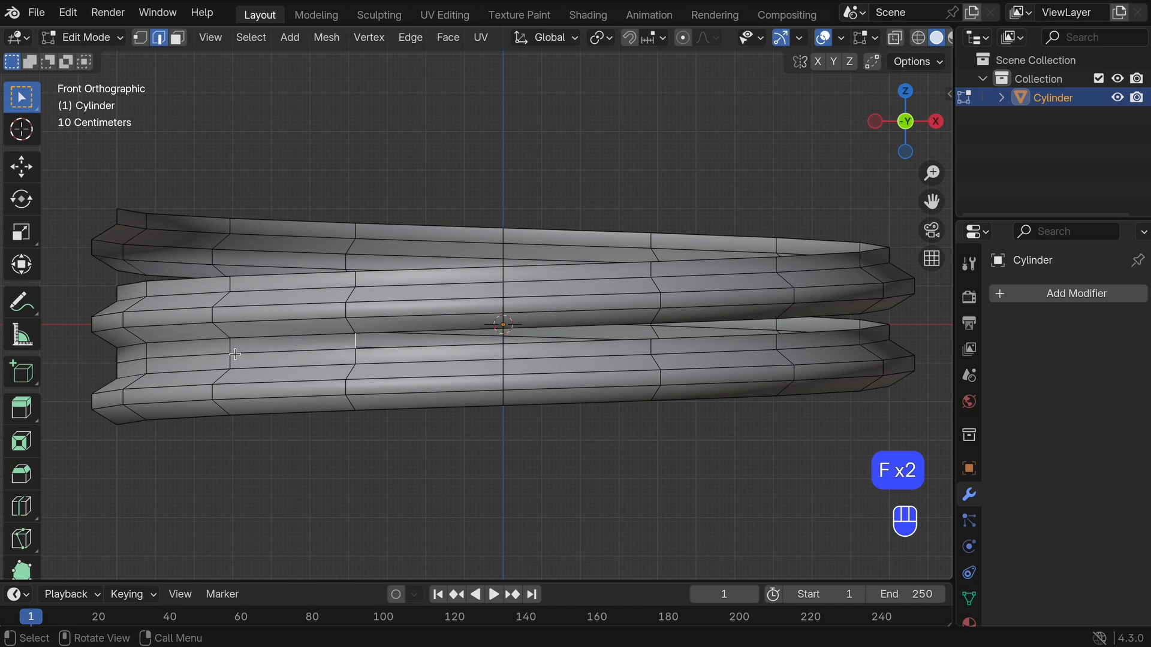
key(f)
key(f)
key(f)
key(f)
key(f)
key(f)
key(f)
key(f)
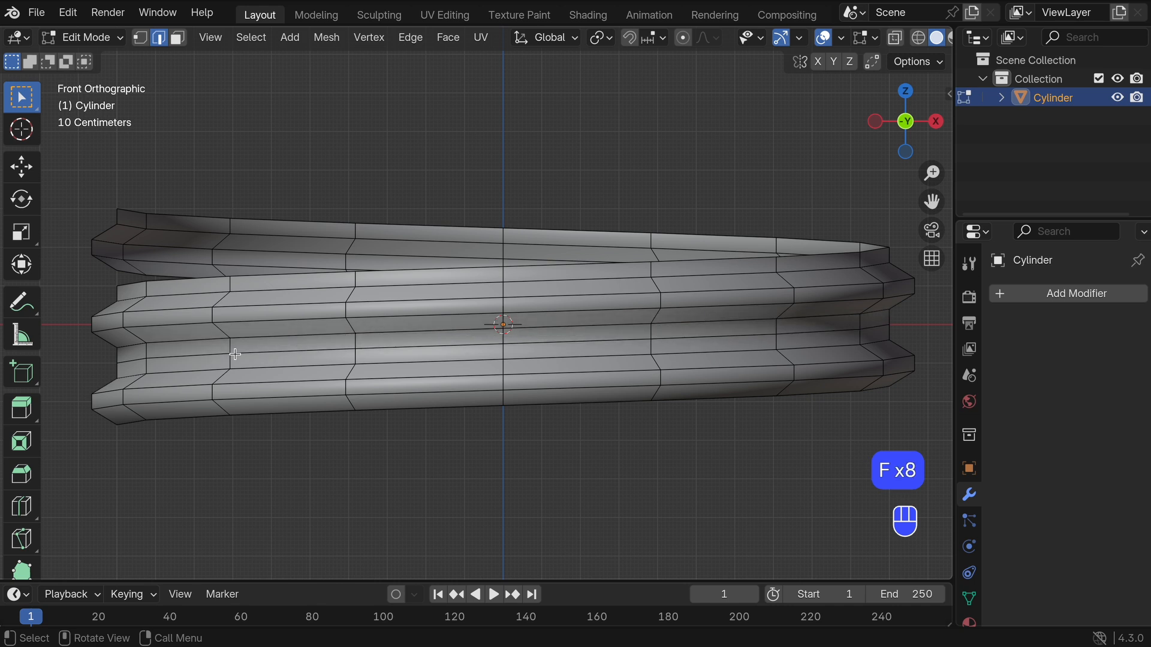
key(f)
key(f)
key(f)
key(f)
key(f)
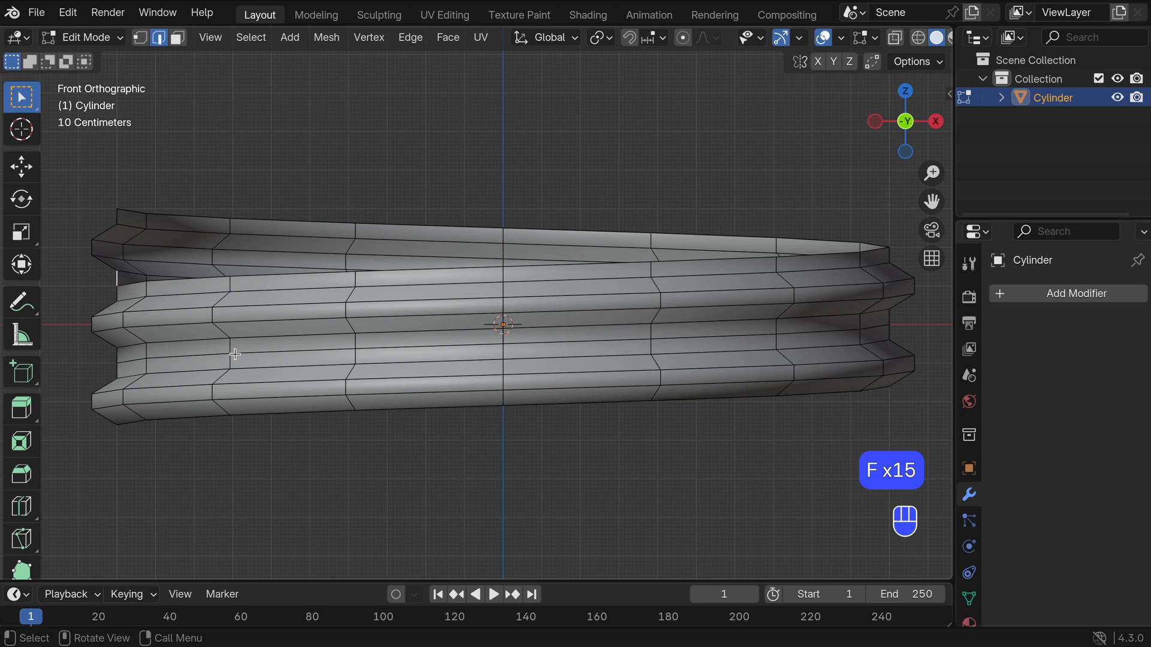
Step: Select the thread's upper border loop without the vertical profile edges and extrude it up along Z by about 0.27 m
alt+click(249, 275)
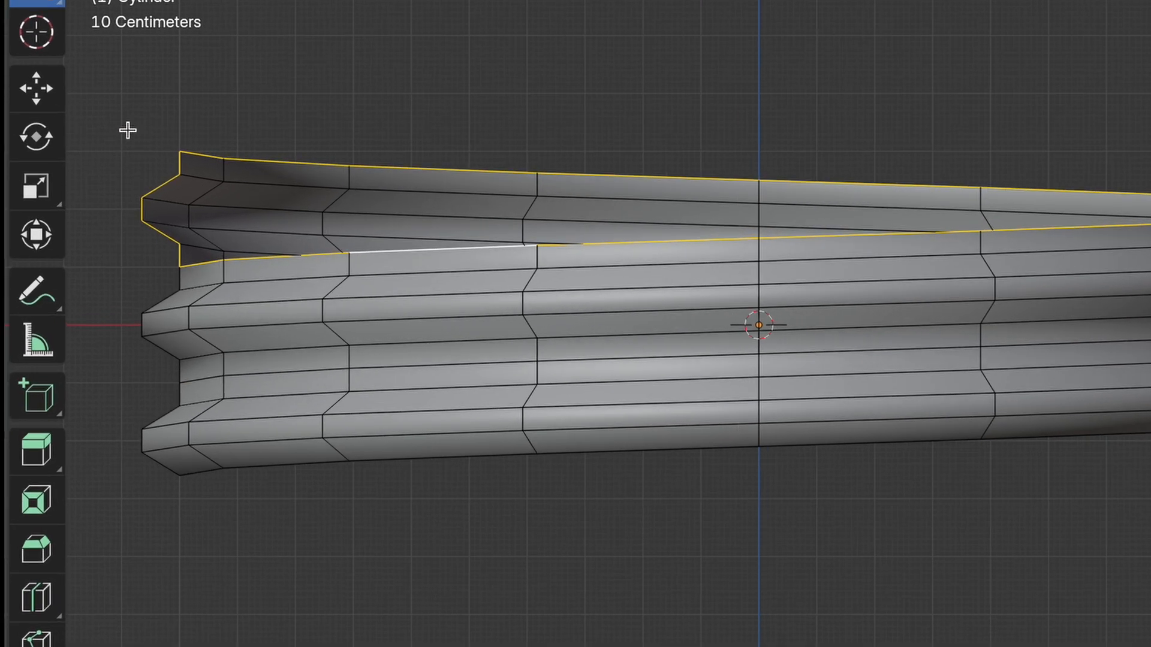
super+drag(127, 130, 192, 274)
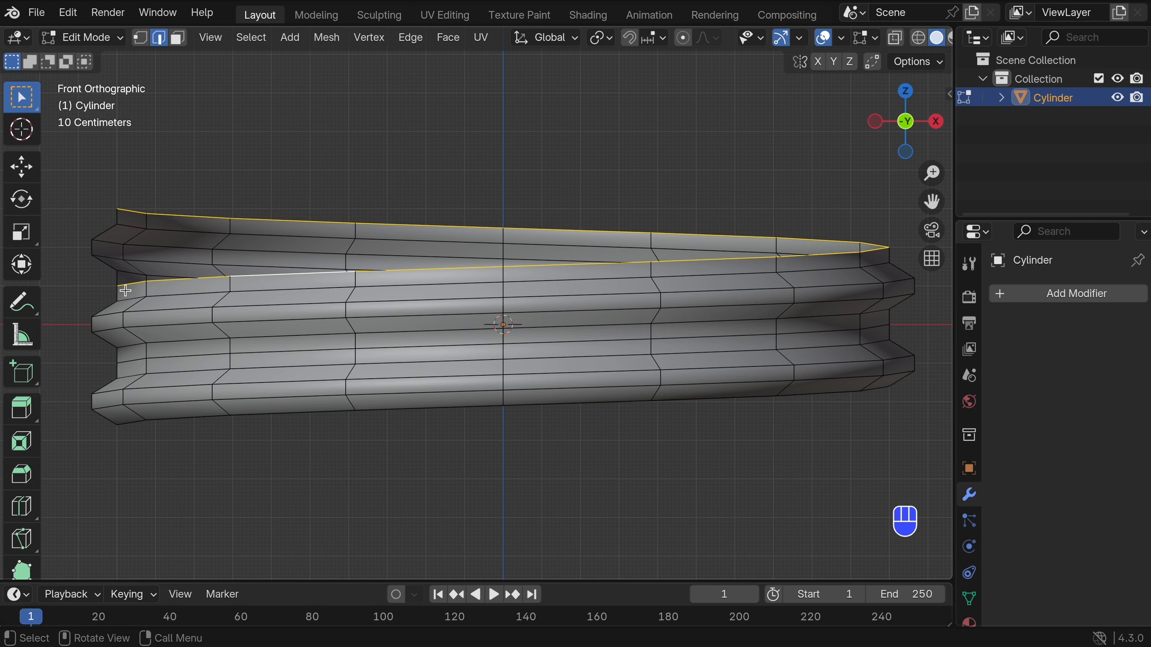
key(e)
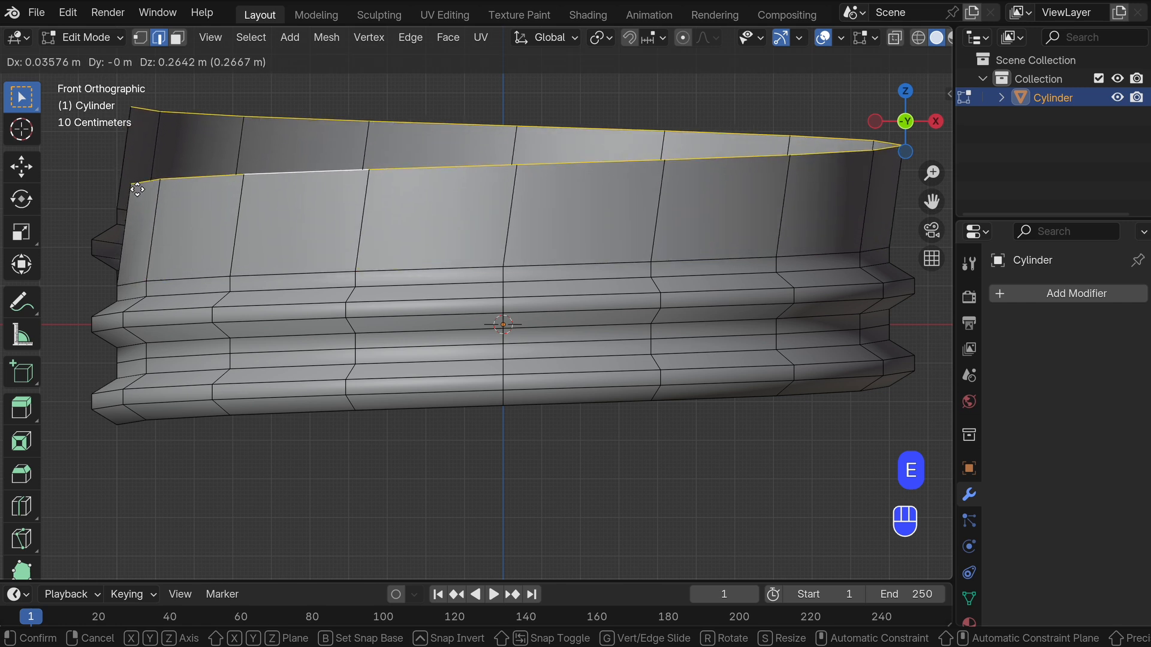
key(z)
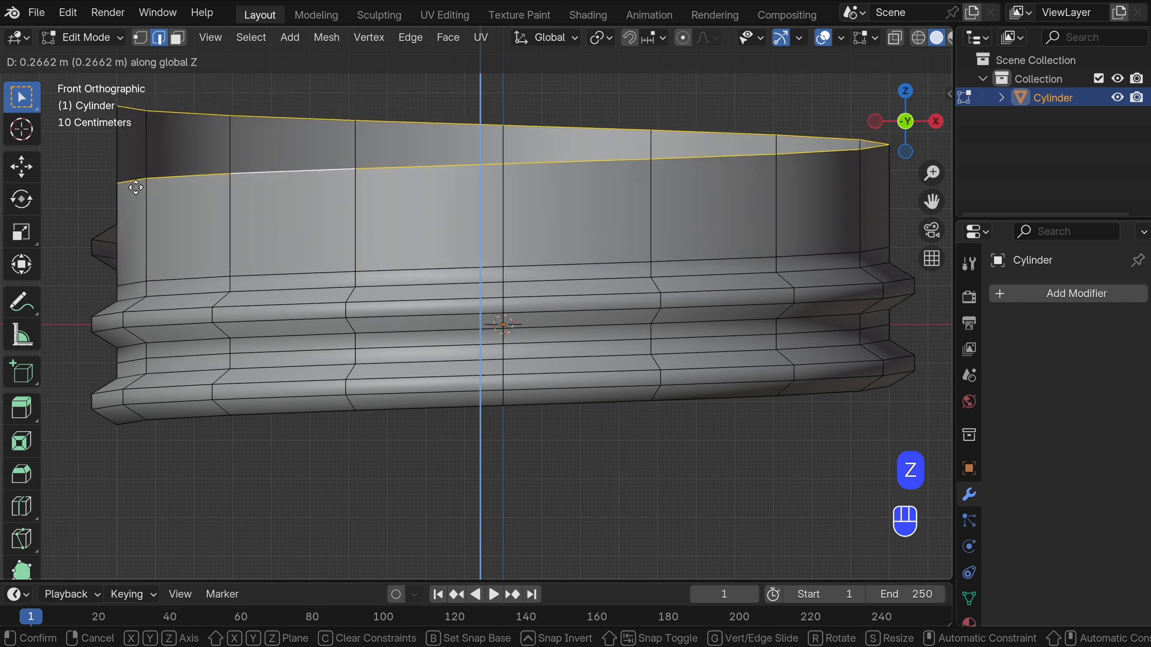
click(136, 185)
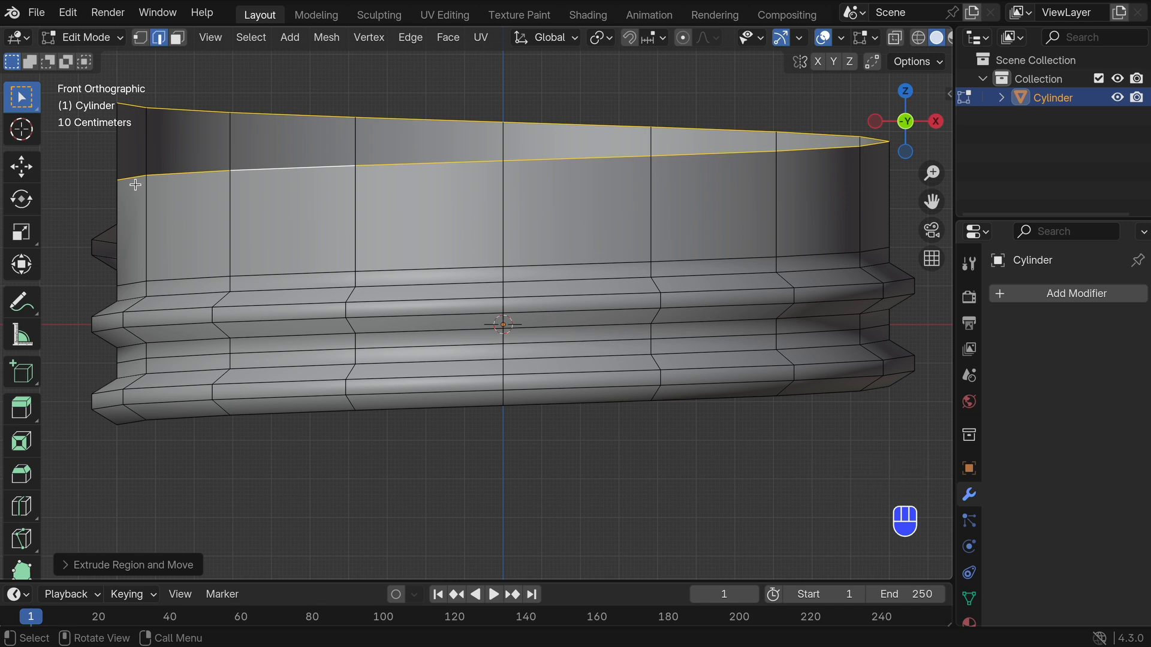
Step: Flatten the extruded upper rim by scaling it to 0 along Z, and lower it along Z by about 0.16 m
key(s)
key(z)
key(0)
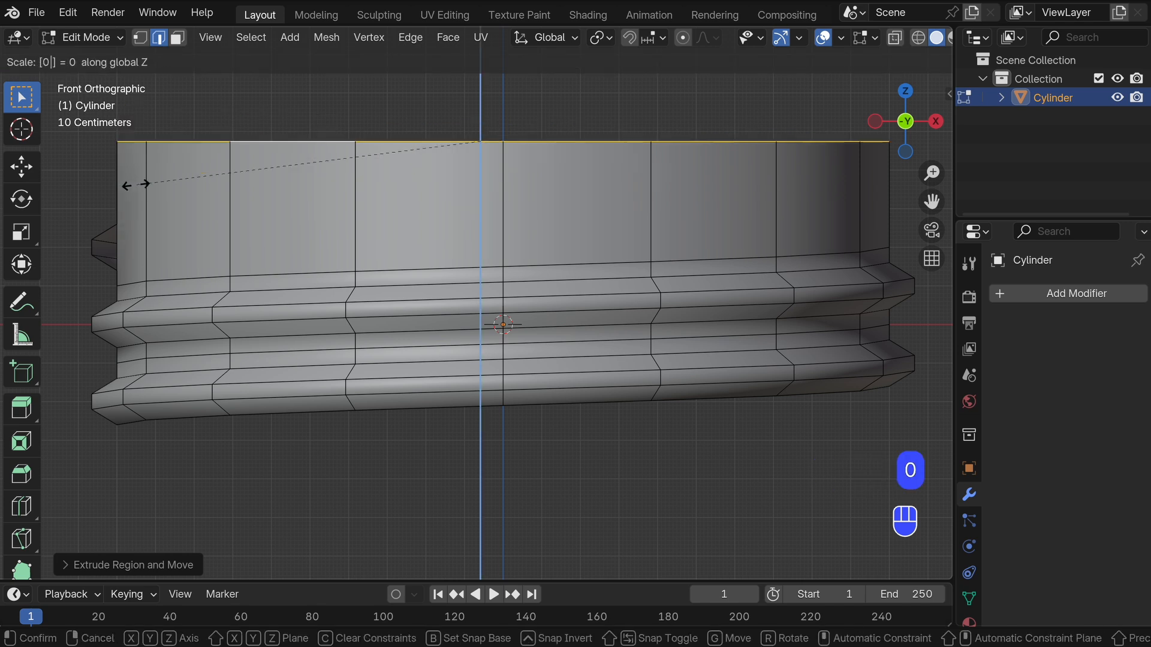
key(Return)
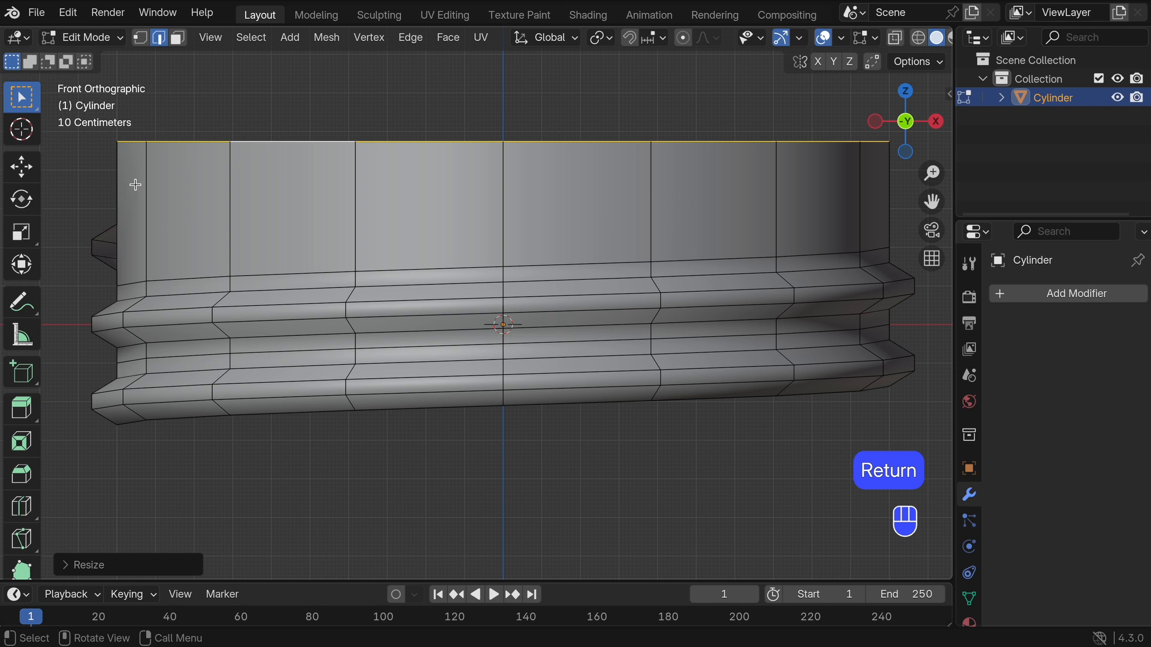
key(g)
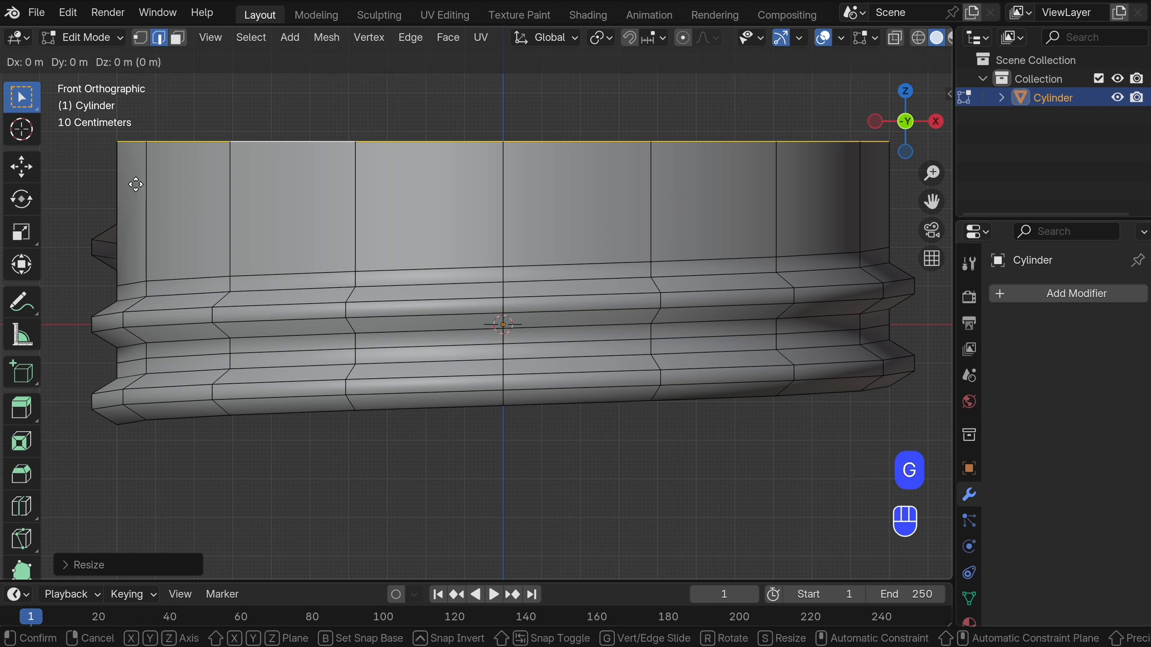
key(z)
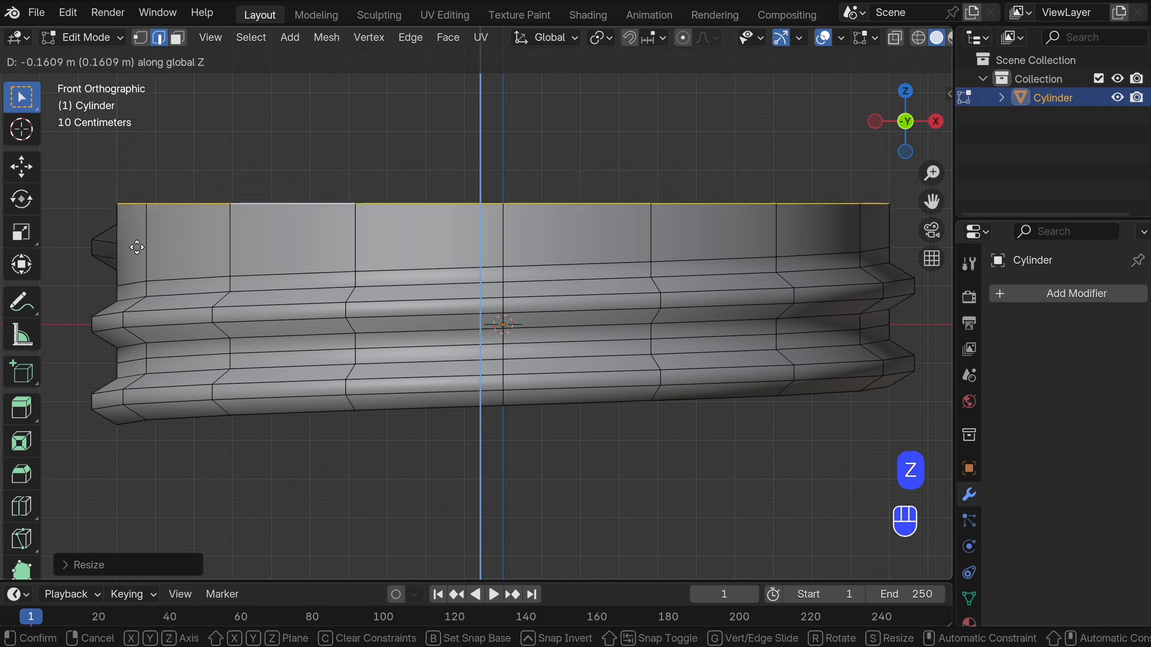
click(136, 244)
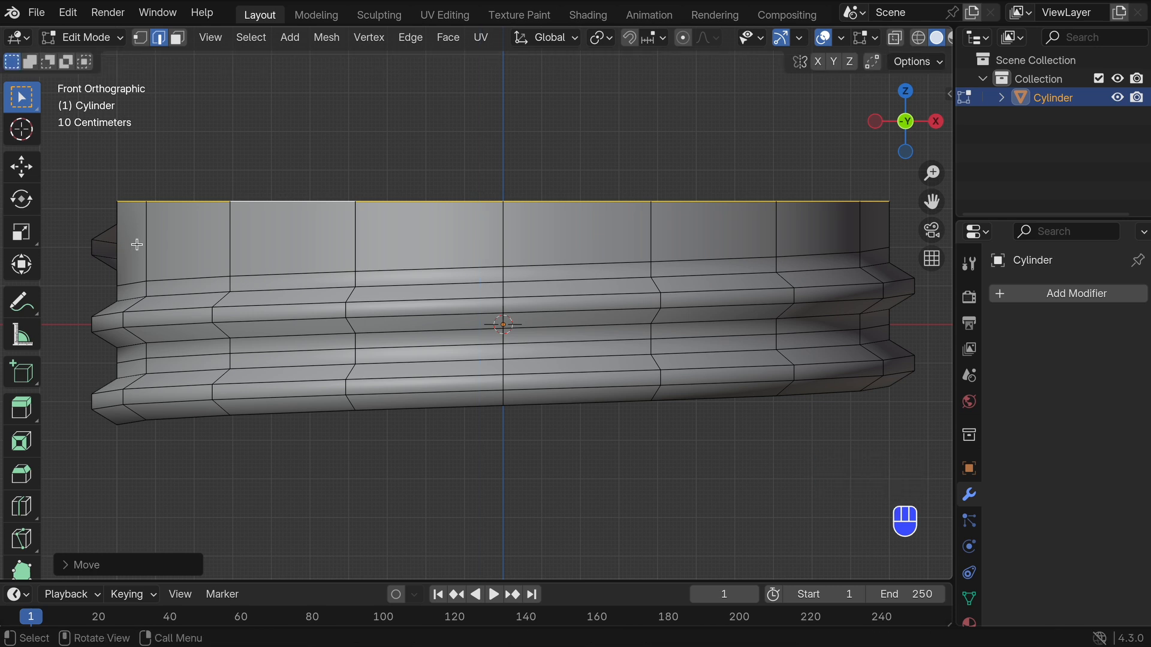
Step: Select the thread's lower border loop without the vertical profile edges, extrude it downward along Z, and turn on X-ray display
scroll(197, 228, down, 1)
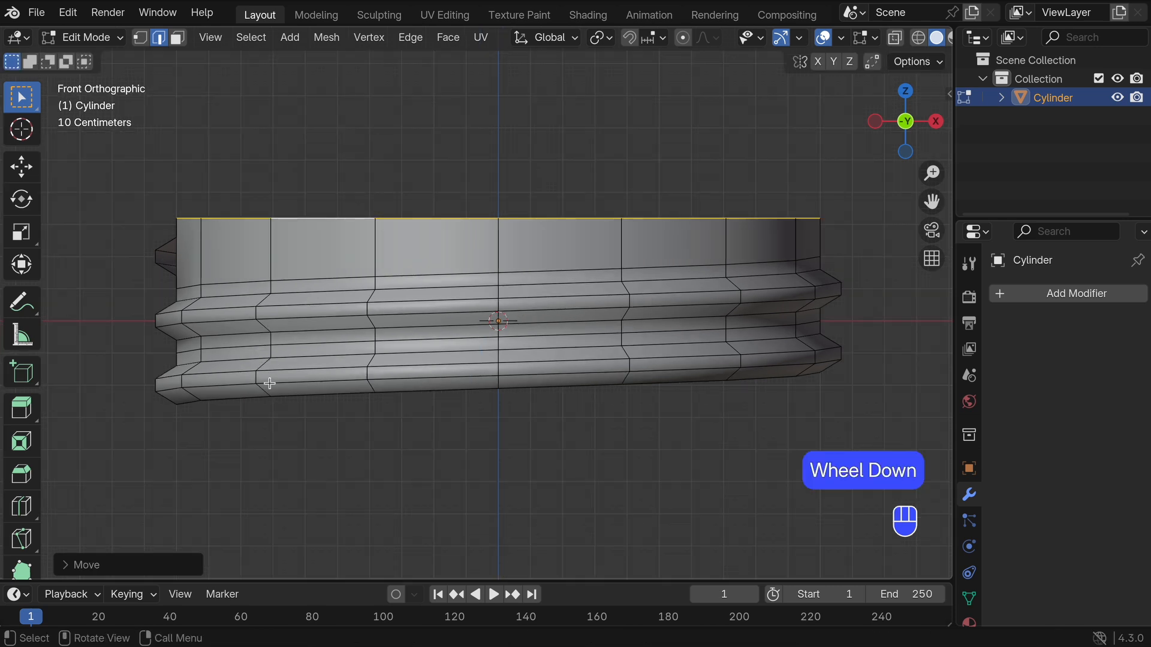
alt+click(282, 400)
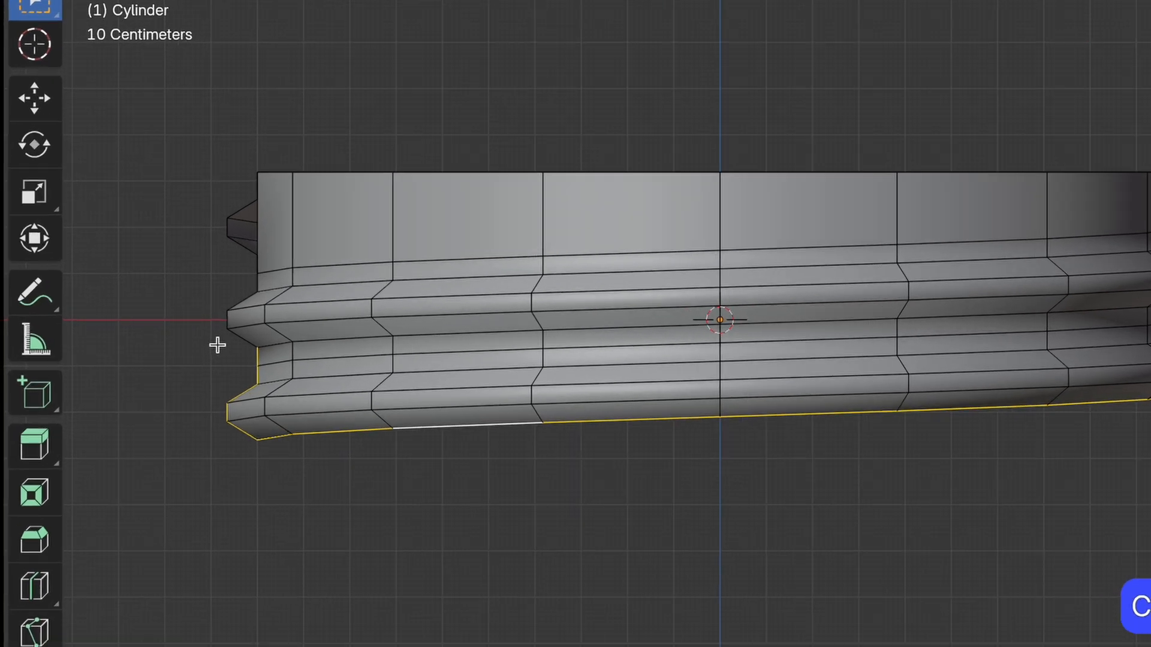
super+drag(149, 338, 183, 417)
super+drag(278, 463, 278, 465)
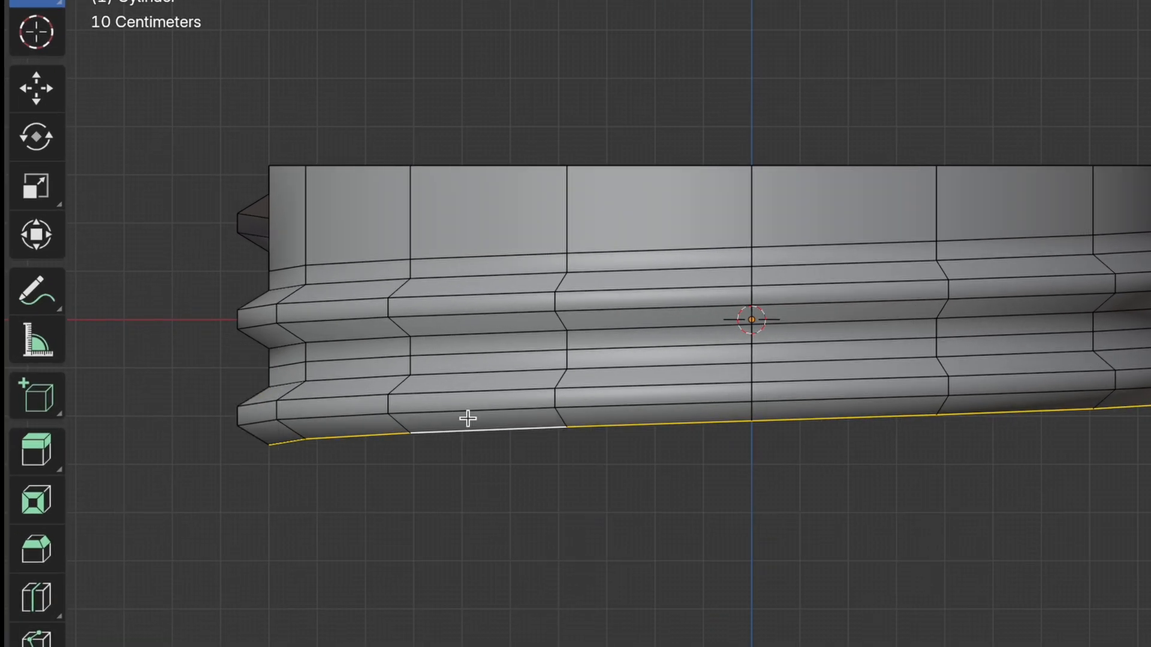
key(e)
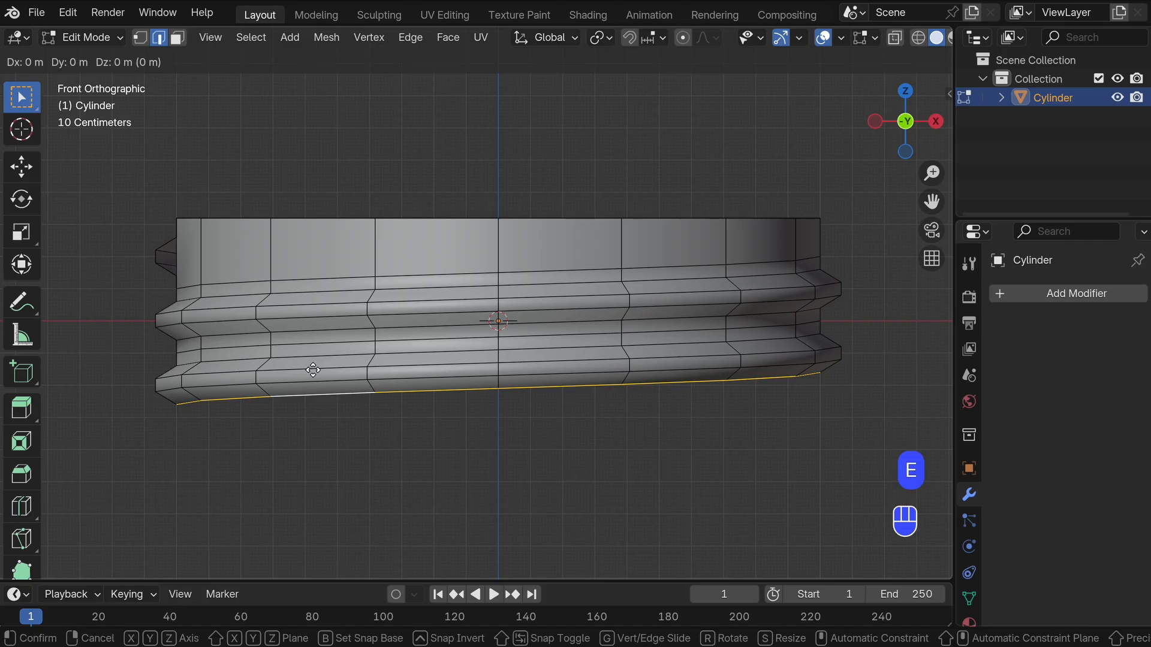
key(z)
click(312, 439)
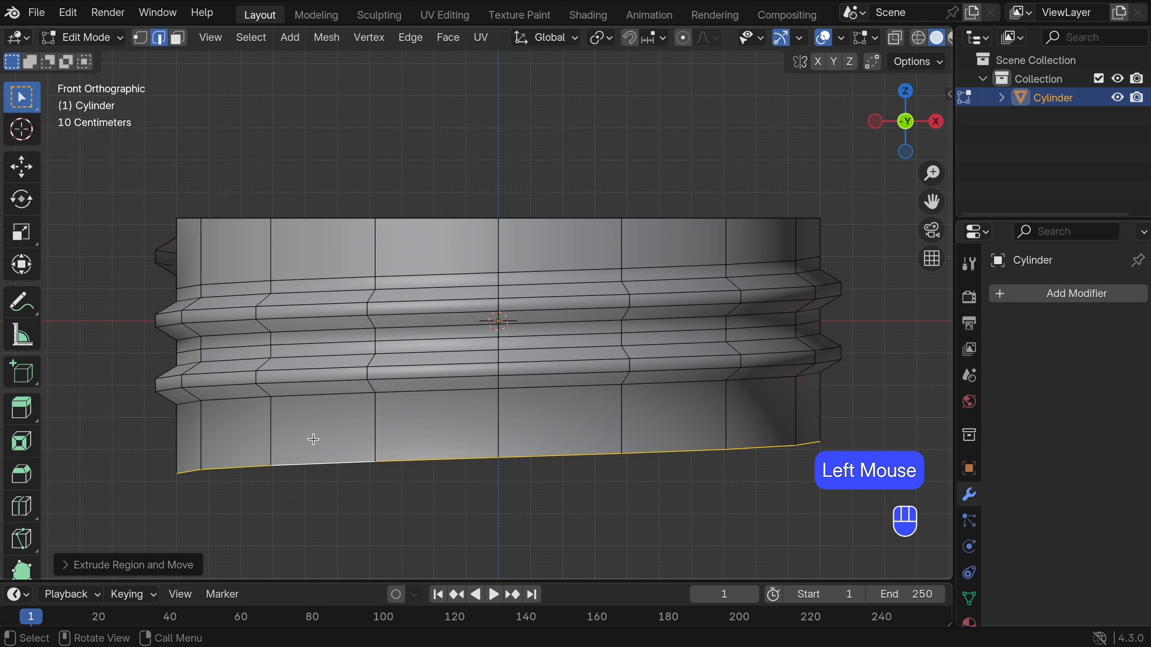
key(alt+z)
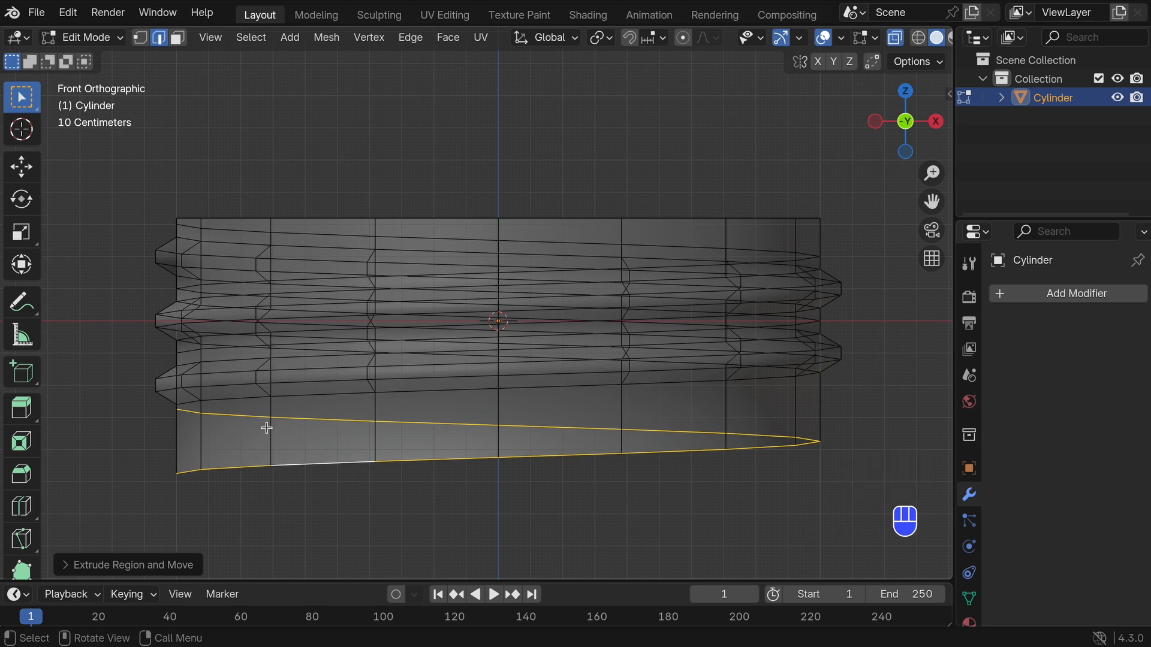
Step: Flatten the extruded lower rim by scaling it to 0 along Z, raise it about 0.07 m along Z, and turn off X-ray display
key(s)
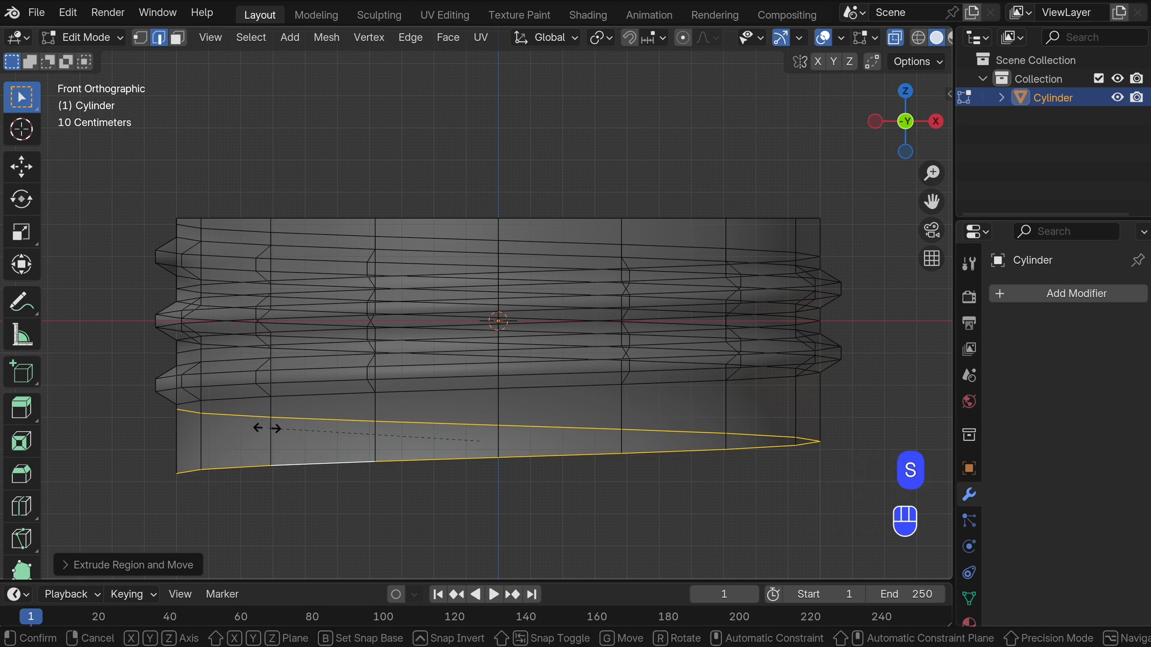
key(z)
key(0)
key(Return)
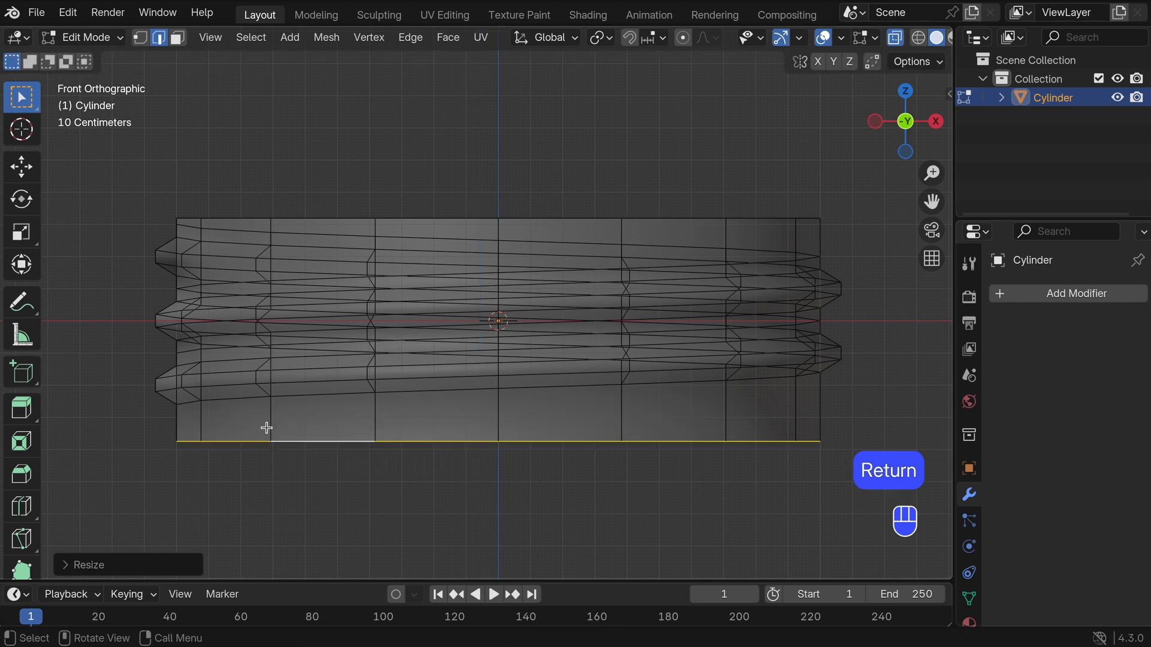
key(g)
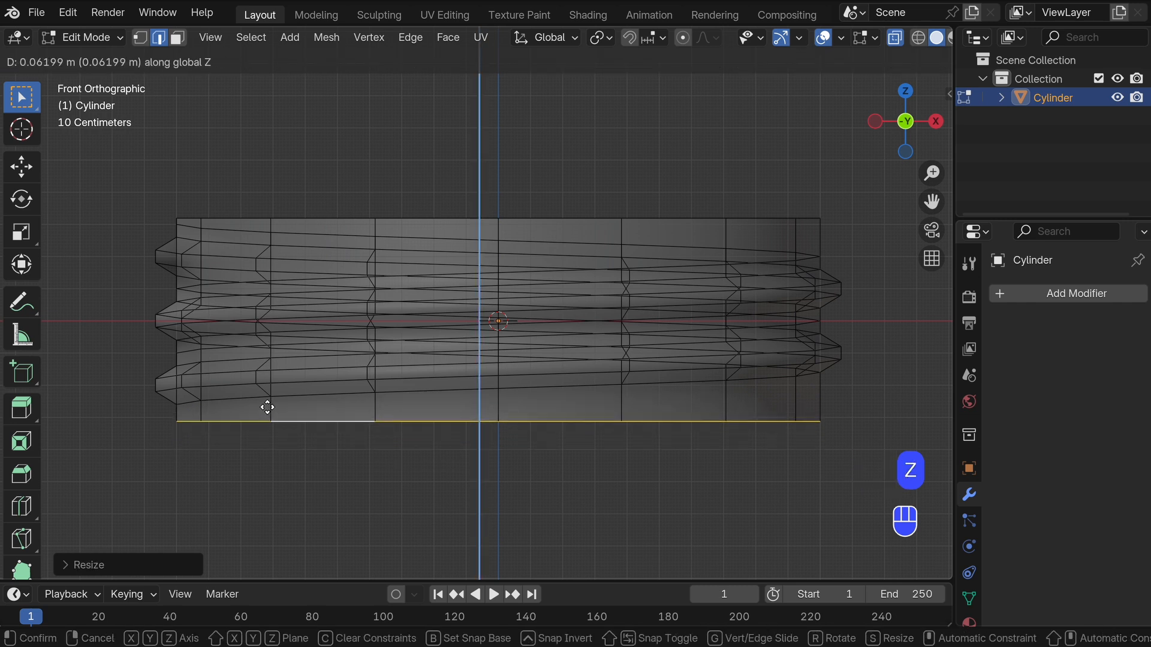
click(266, 404)
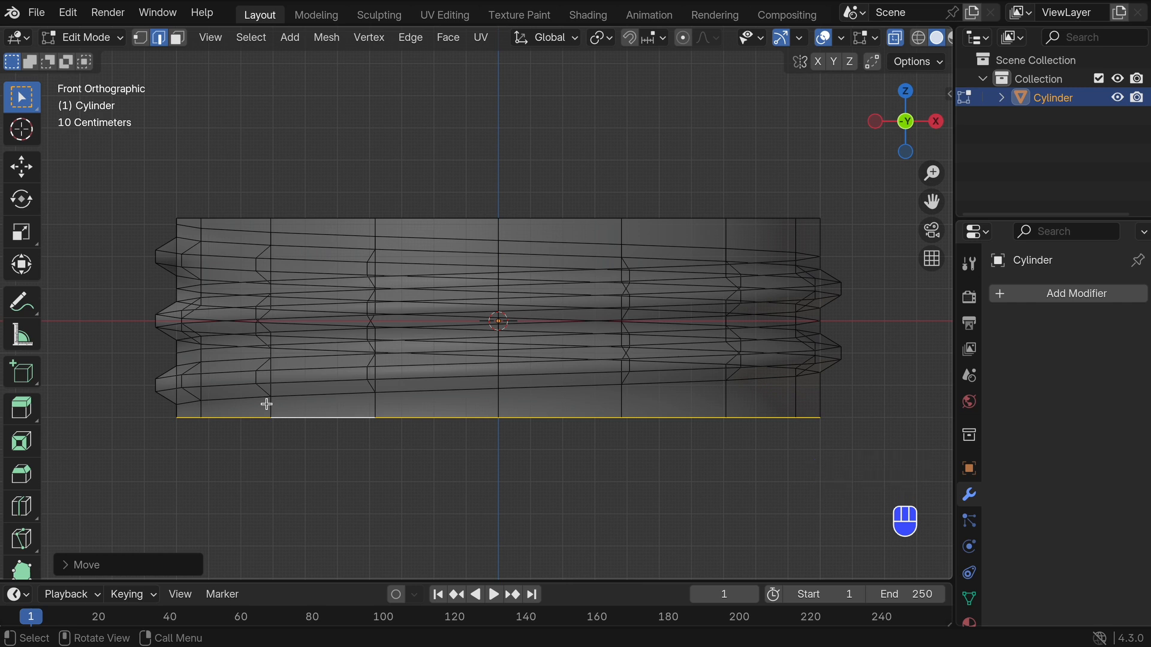
key(alt+z)
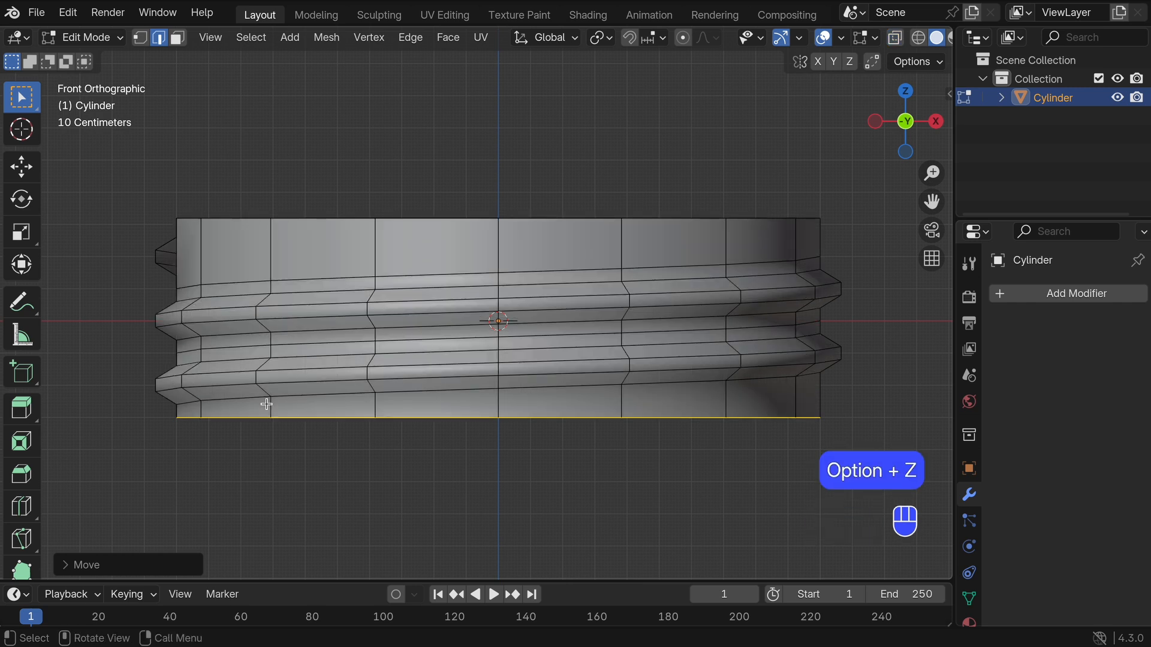
Step: Delete the two large faces beside the thread ends, one on the upper rim and one on the lower rim
key(grave)
middle_drag(264, 404, 408, 268)
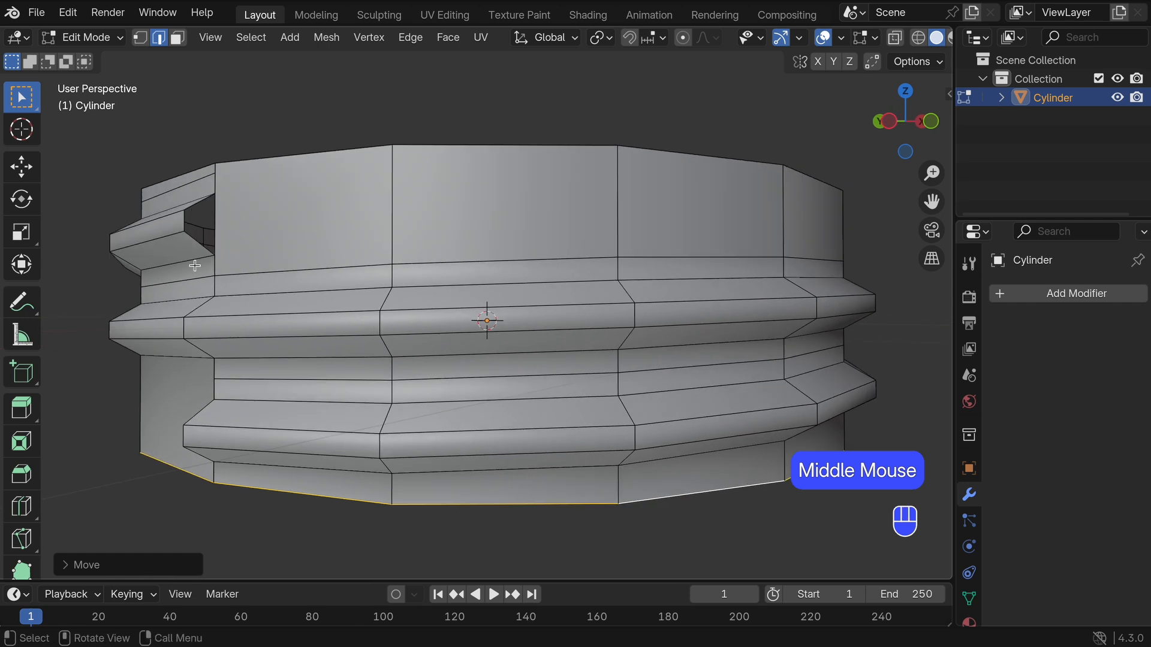
middle_drag(195, 265, 370, 272)
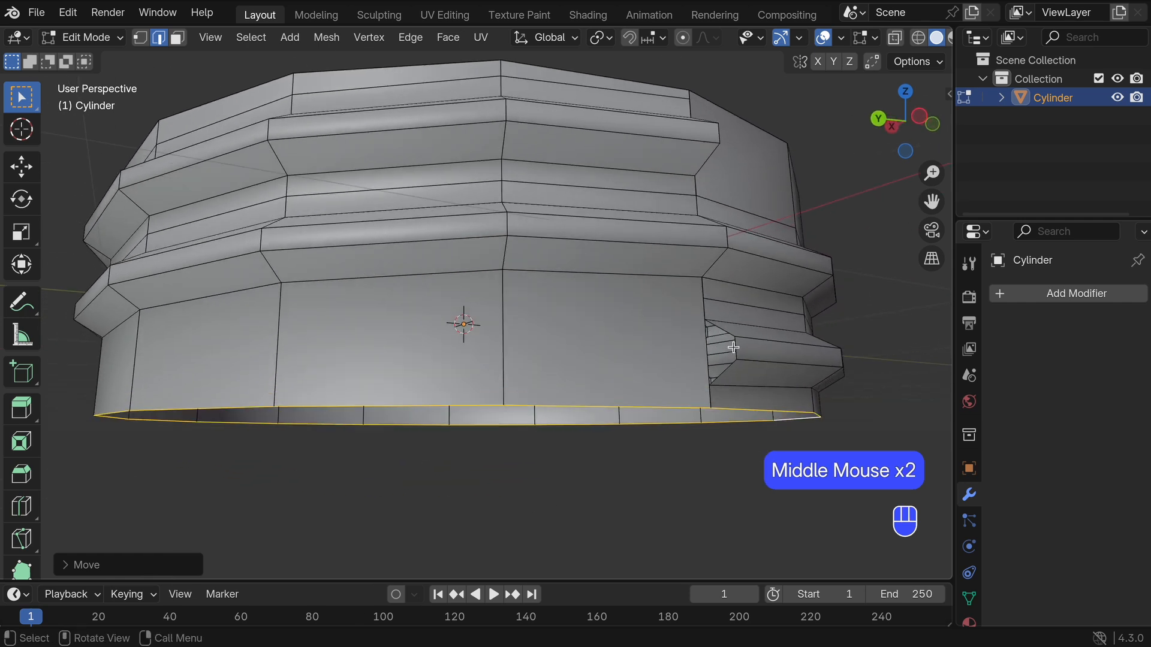
middle_drag(706, 336, 627, 349)
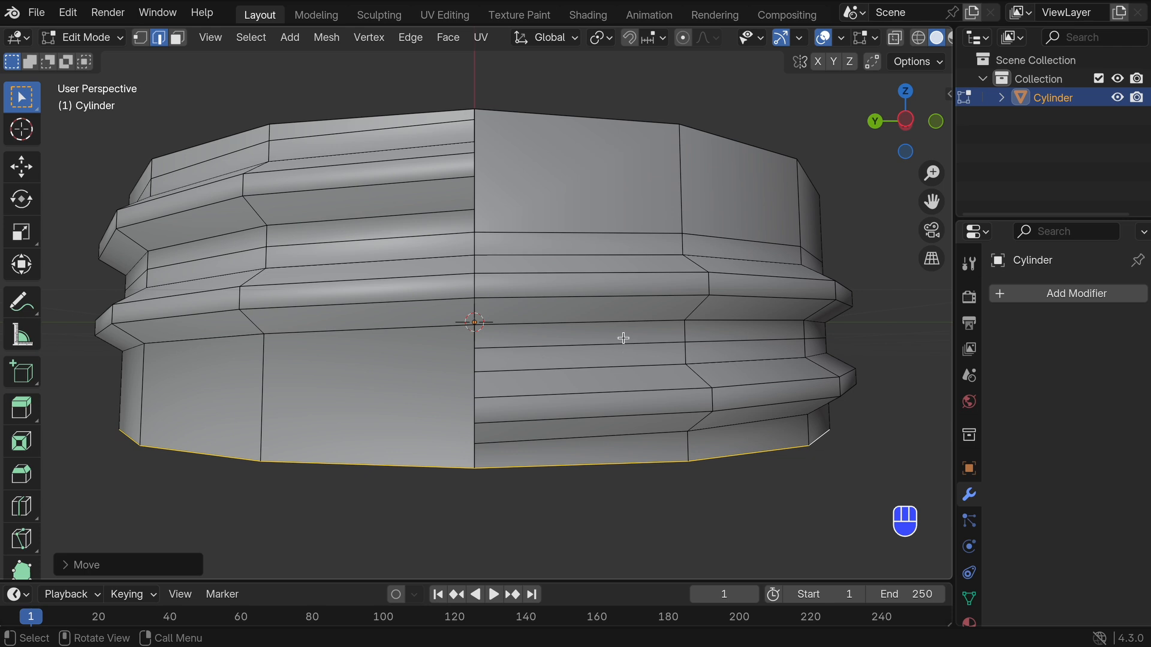
key(3)
click(578, 188)
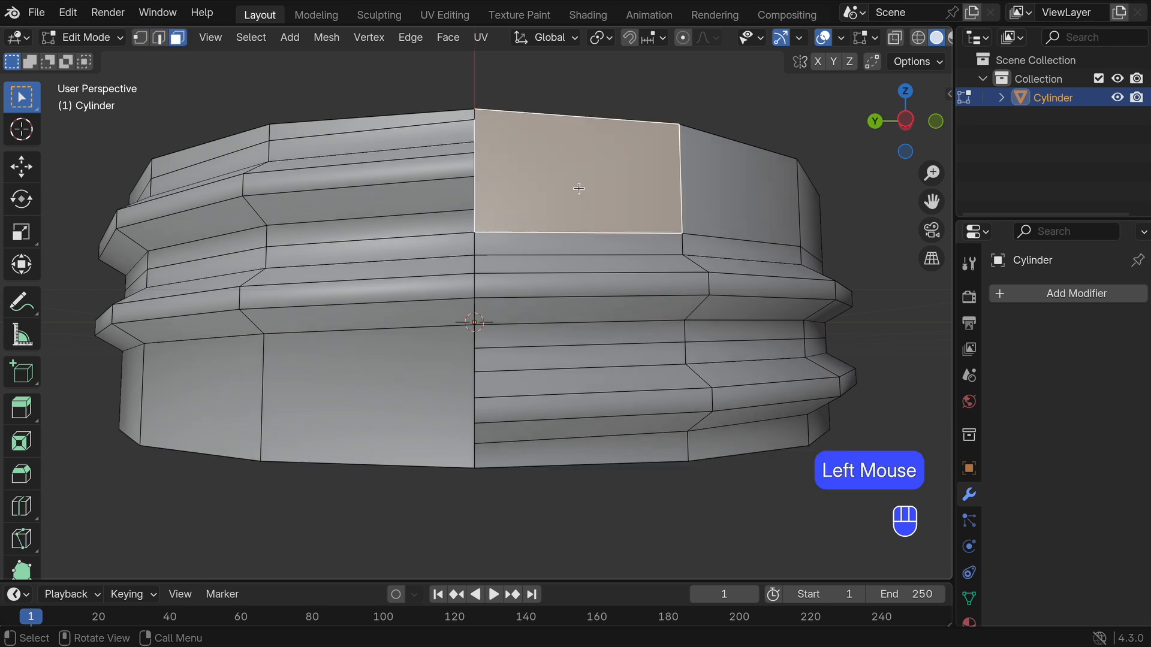
shift+click(368, 374)
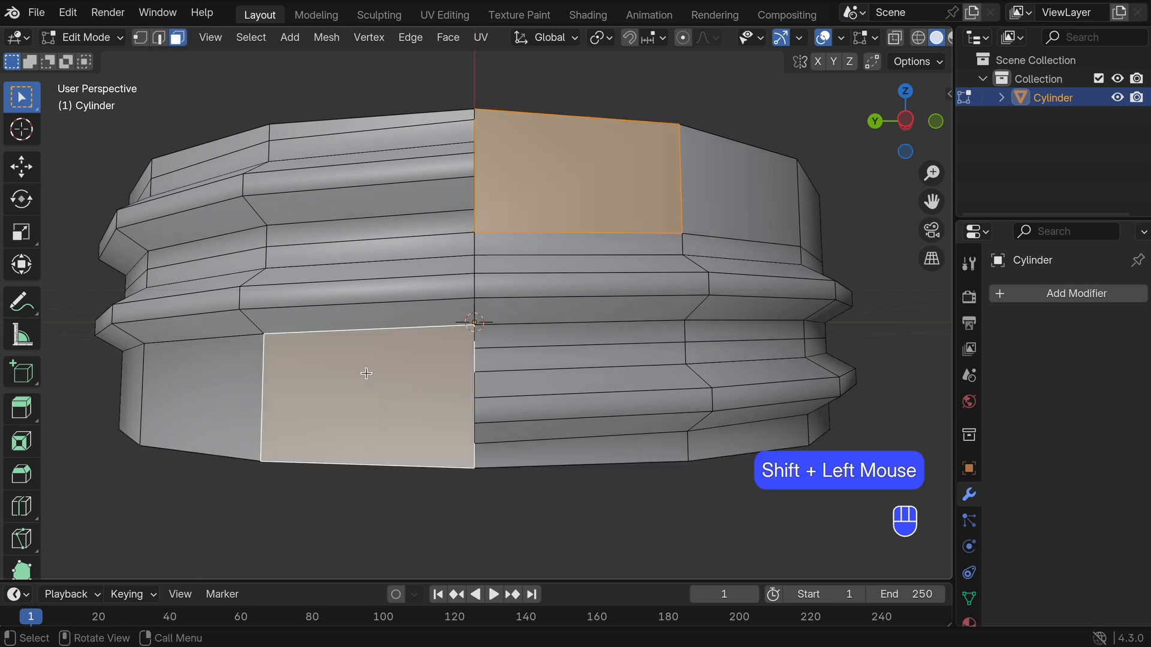
key(x)
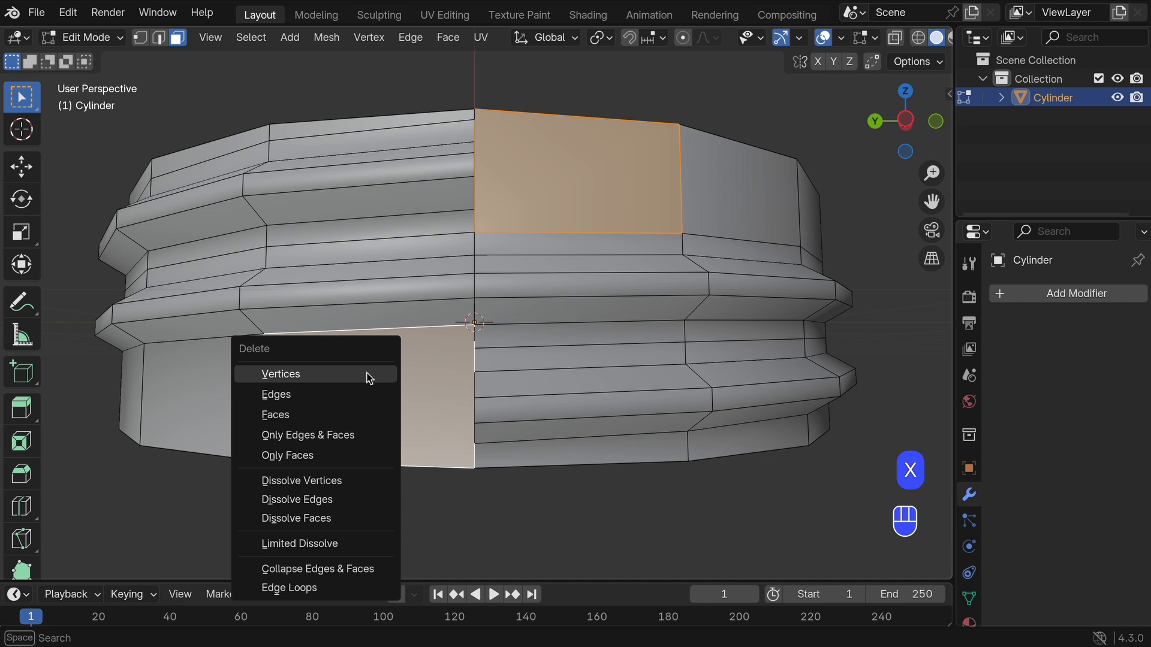
click(349, 411)
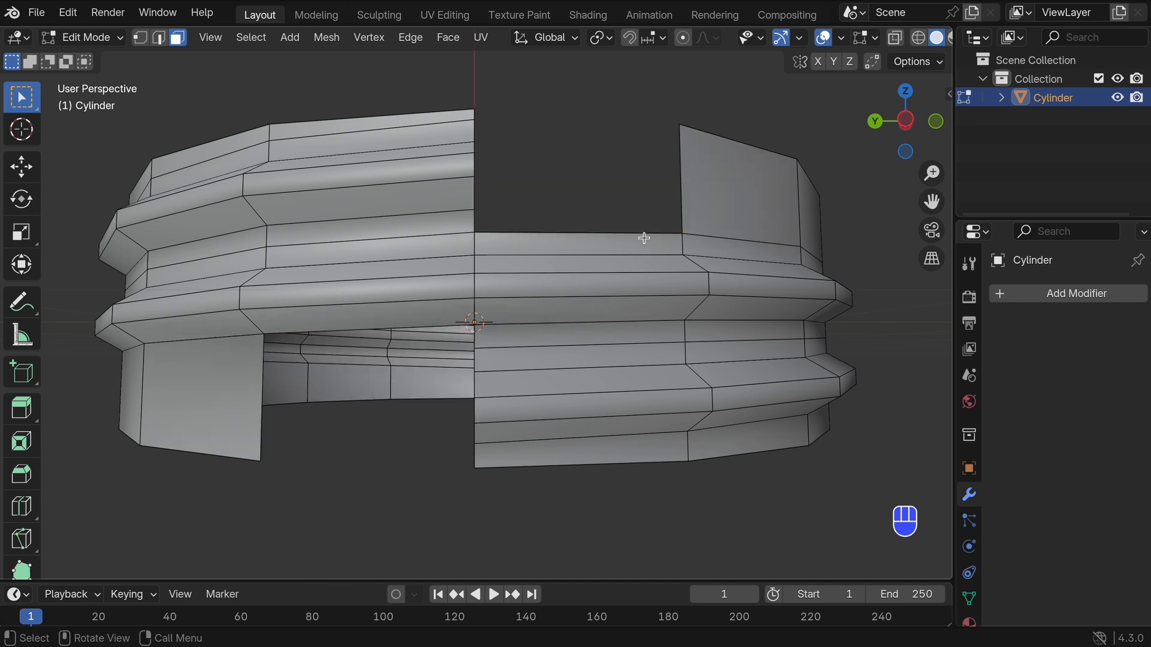
Step: Fill both openings with new faces from their border edge loops, including the vertical profile edges of the thread ends
key(2)
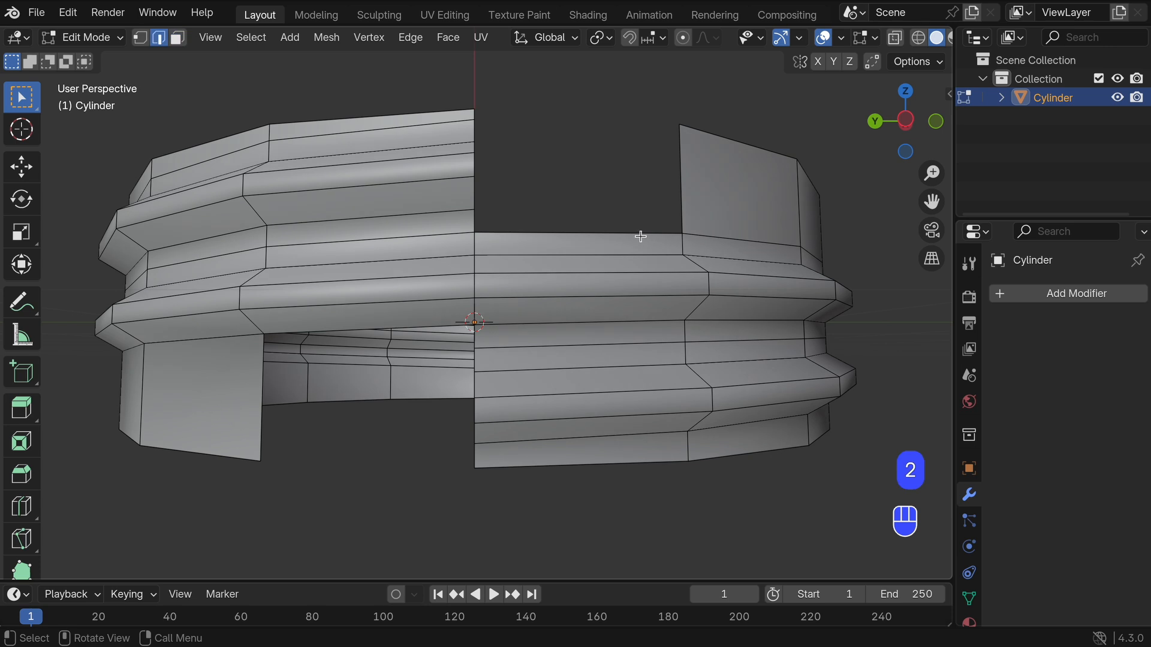
key(alt)
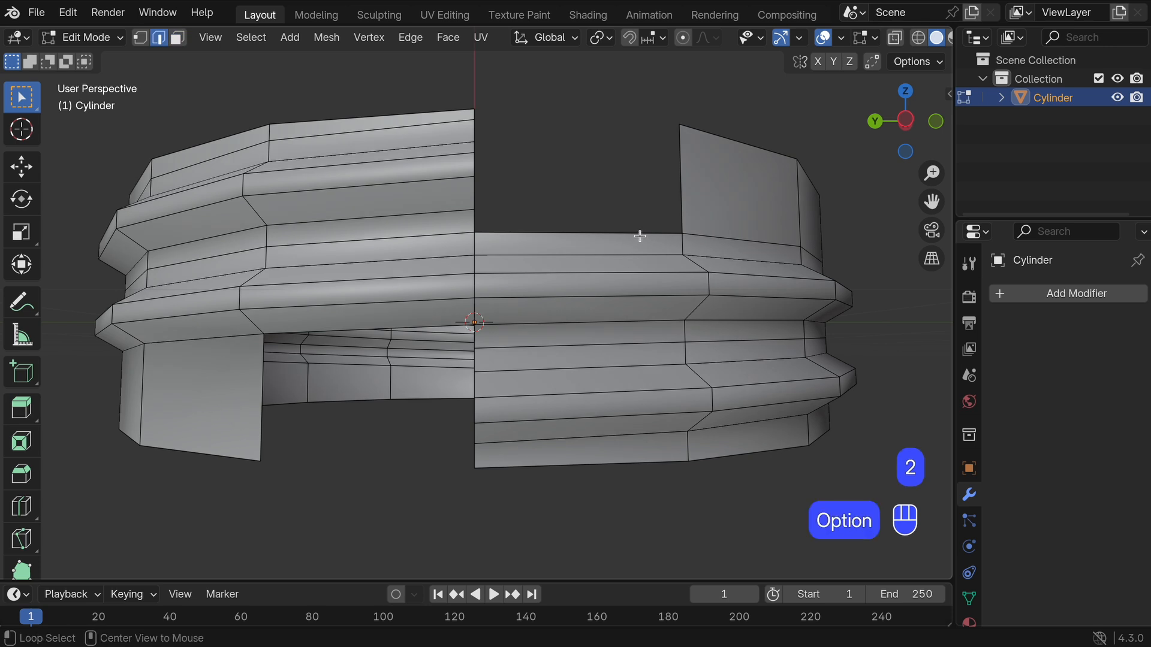
alt+click(639, 236)
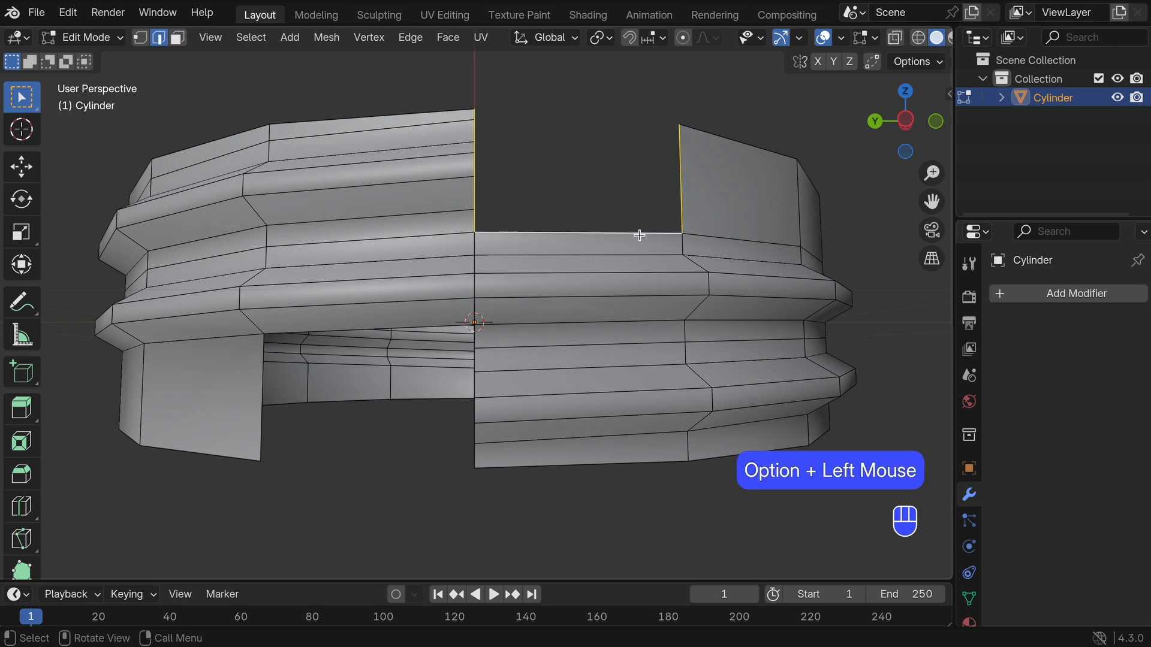
key(f)
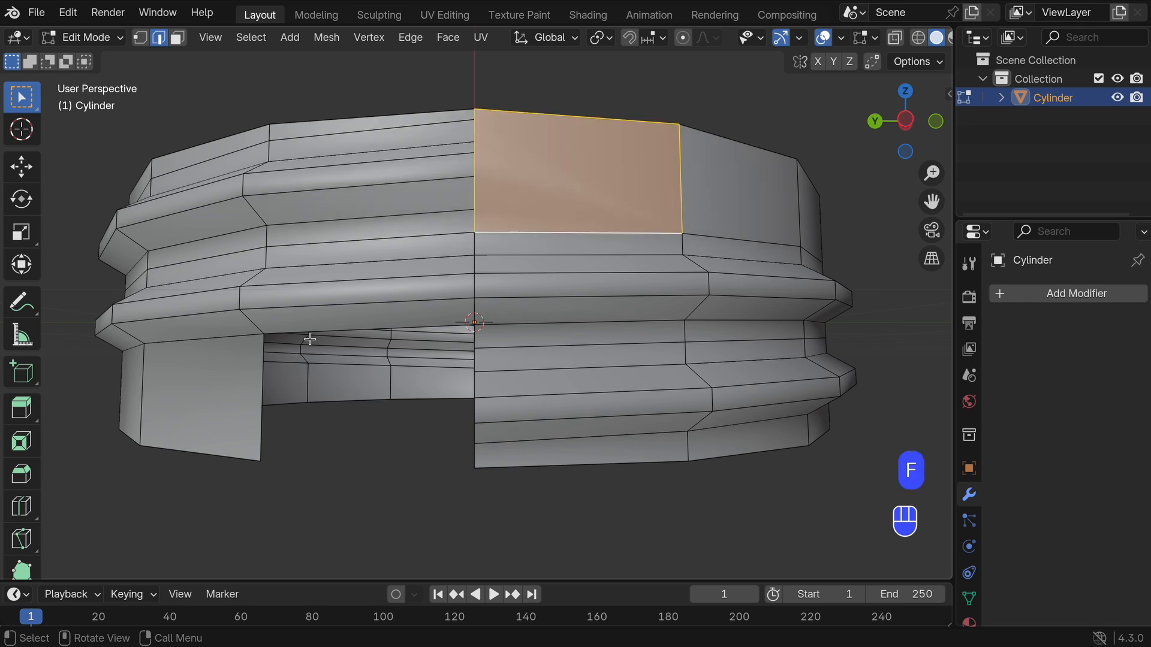
alt+click(262, 384)
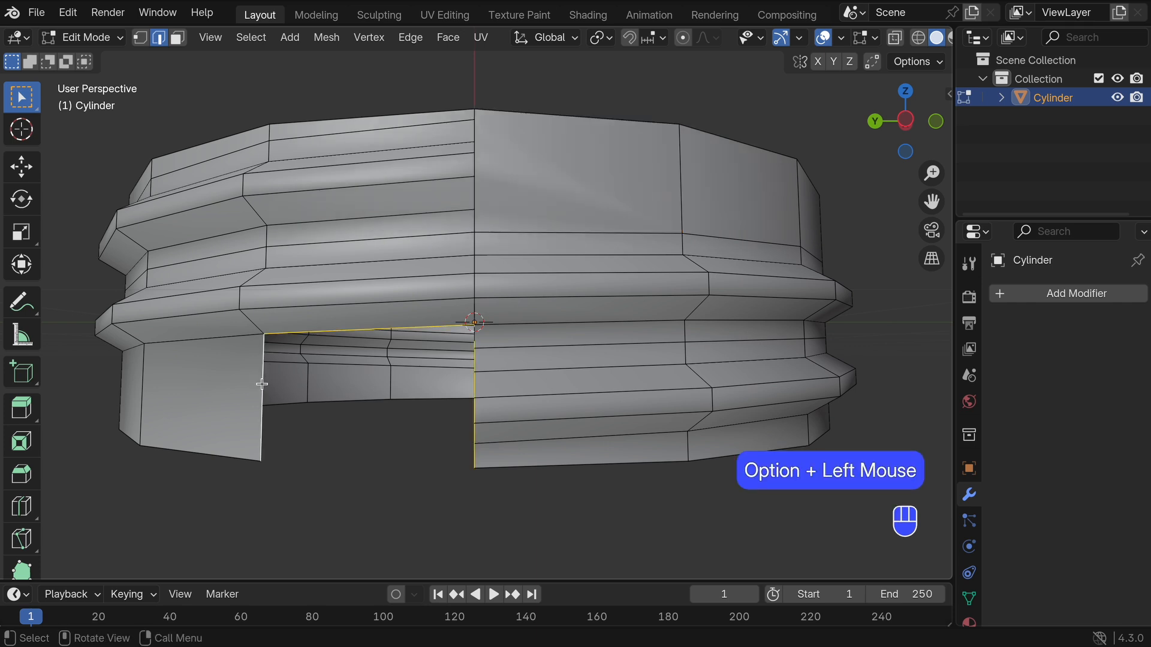
key(f)
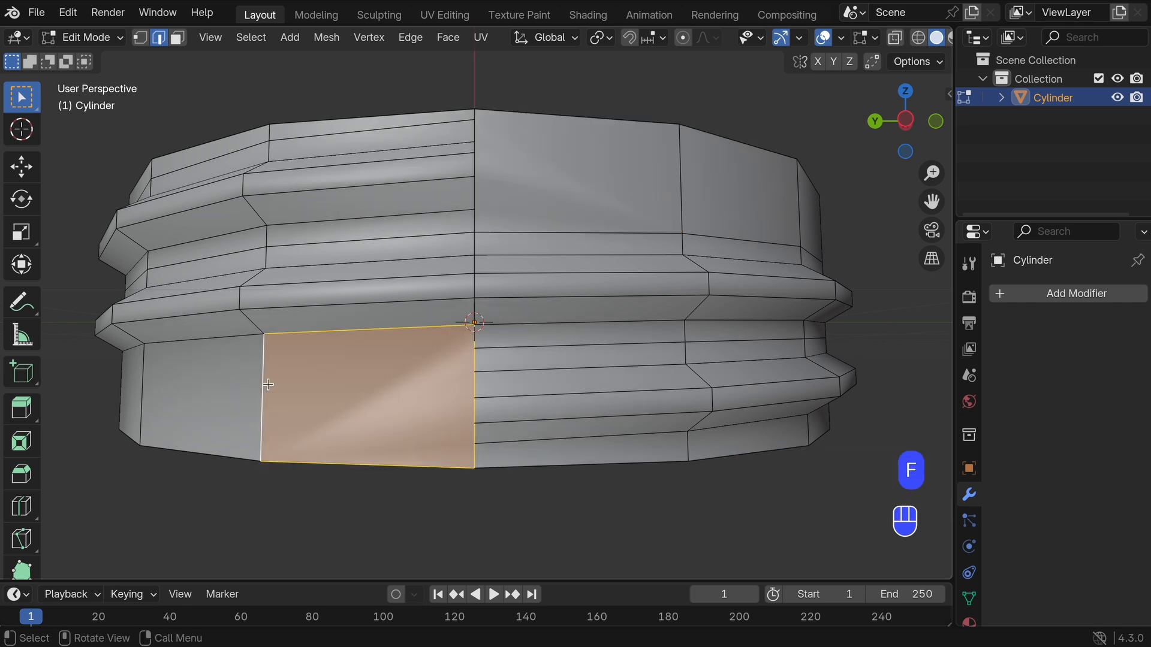
Step: Return to Object Mode and set the threaded neck to flat shading
middle_drag(495, 354, 558, 355)
key(Tab)
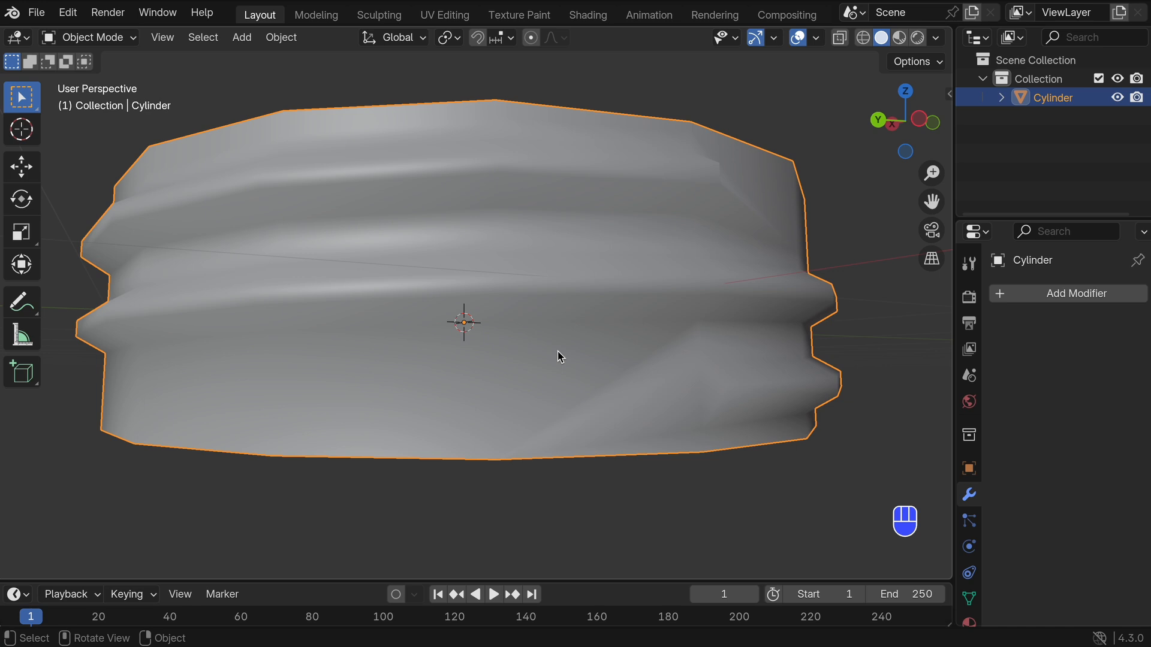
right_click(550, 306)
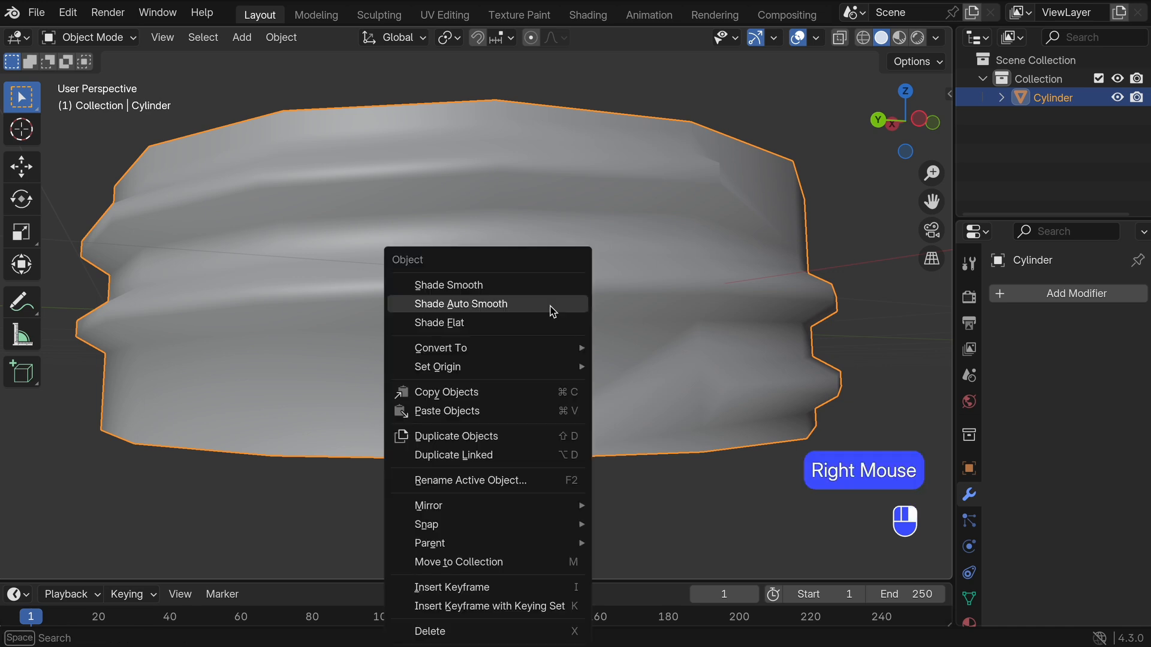
click(542, 320)
middle_drag(541, 318, 473, 219)
Step: Select the neck's whole mesh in Edit Mode and scale it along Z by exactly 0.5
key(grave)
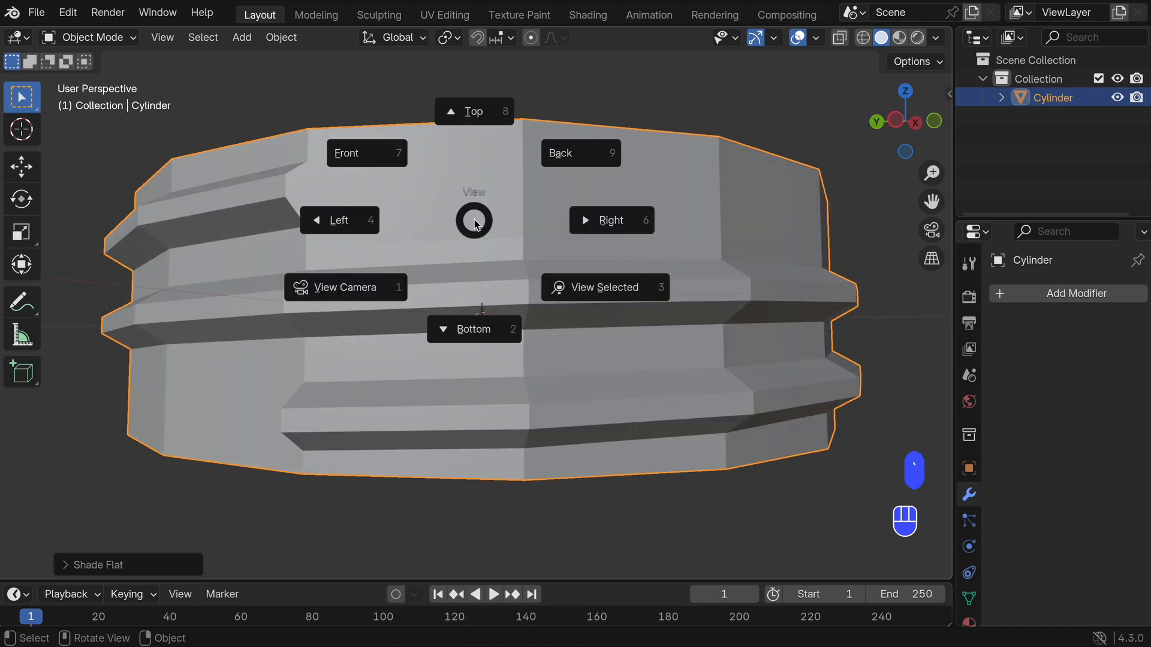
click(402, 165)
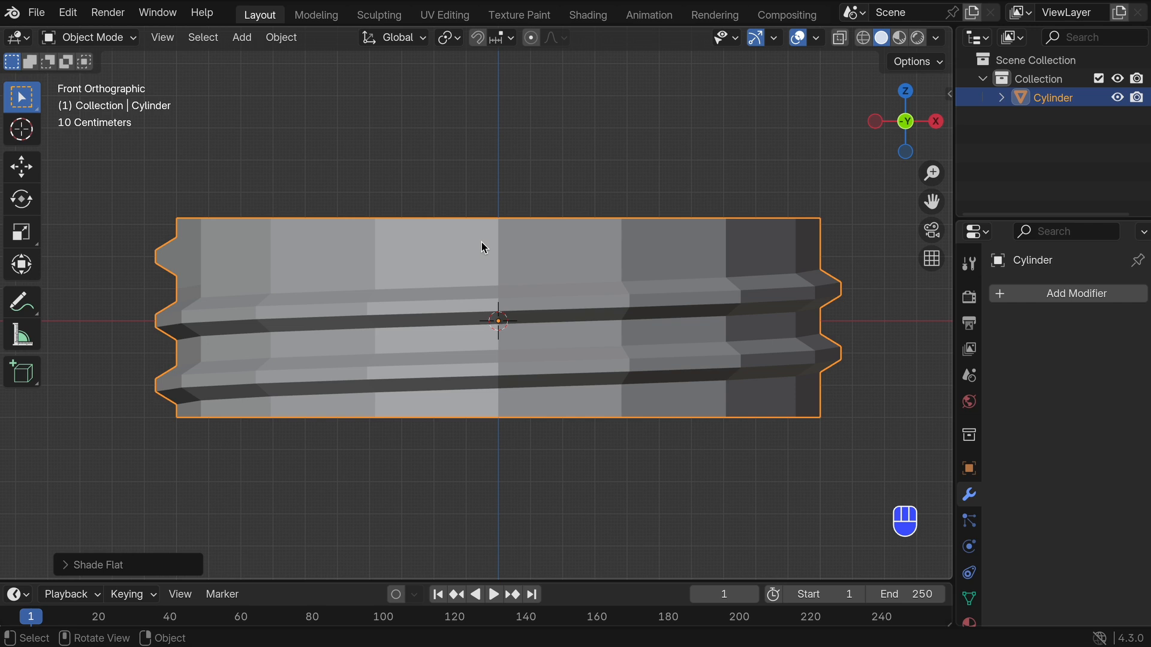
key(Tab)
key(a)
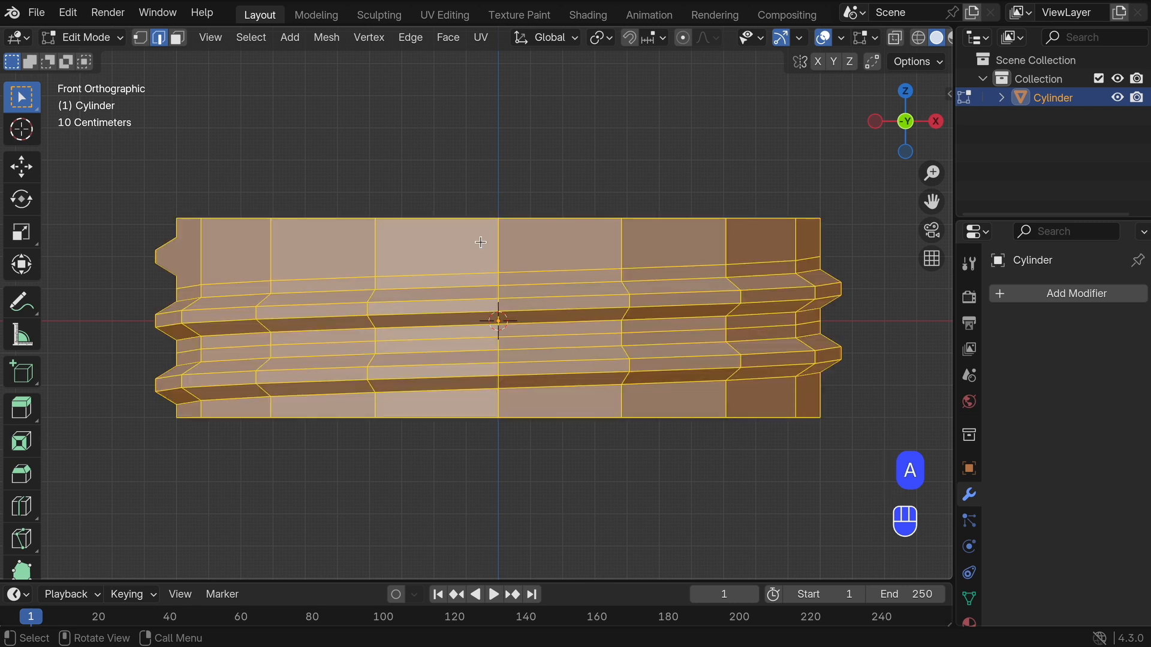
key(s)
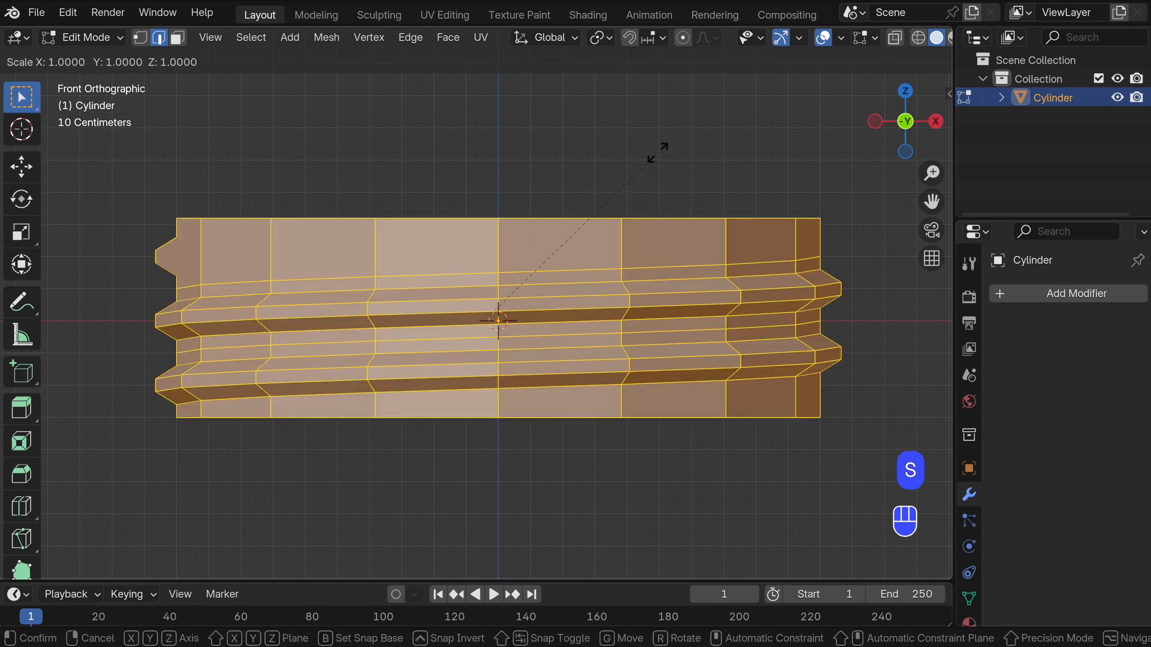
key(z)
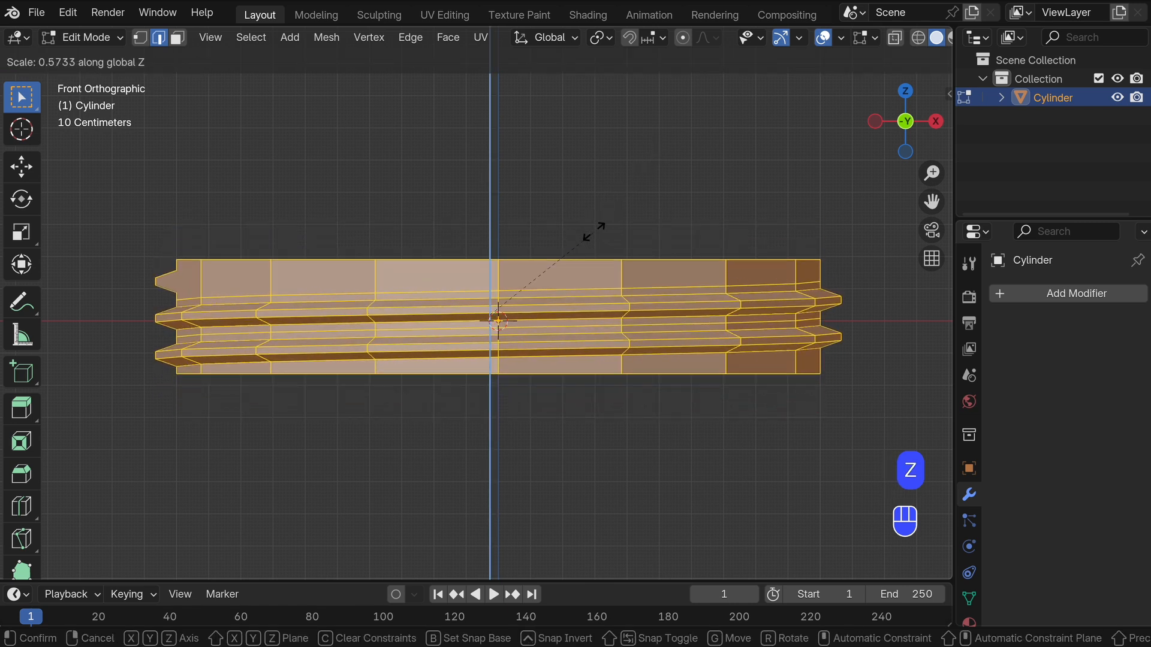
click(589, 237)
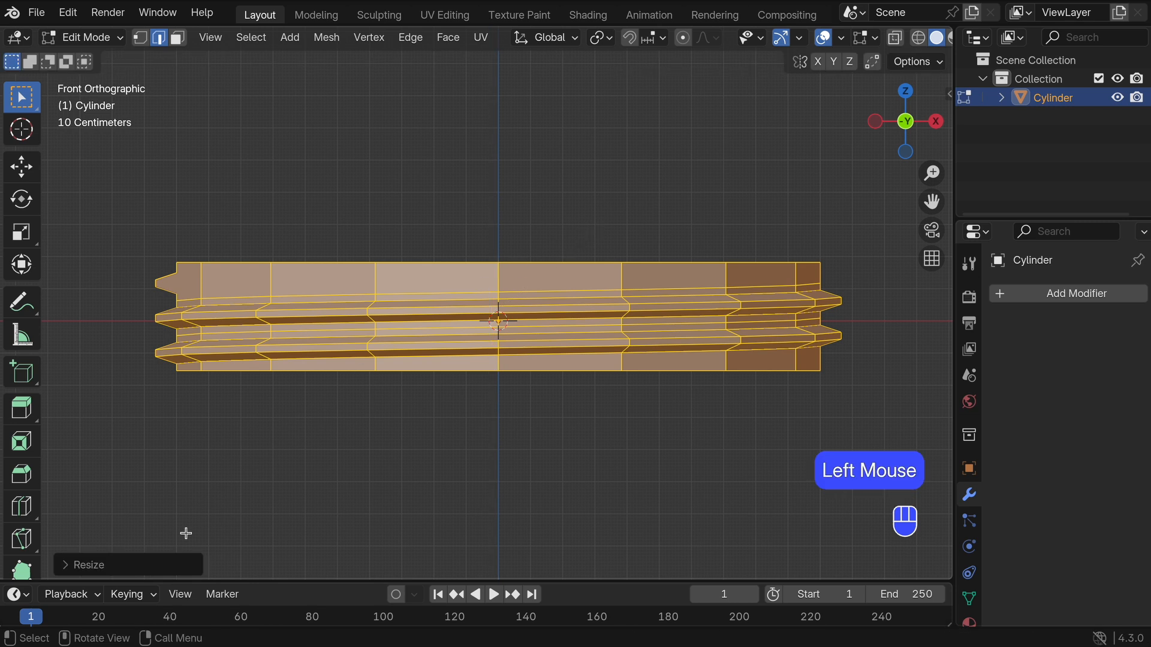
click(157, 565)
click(250, 496)
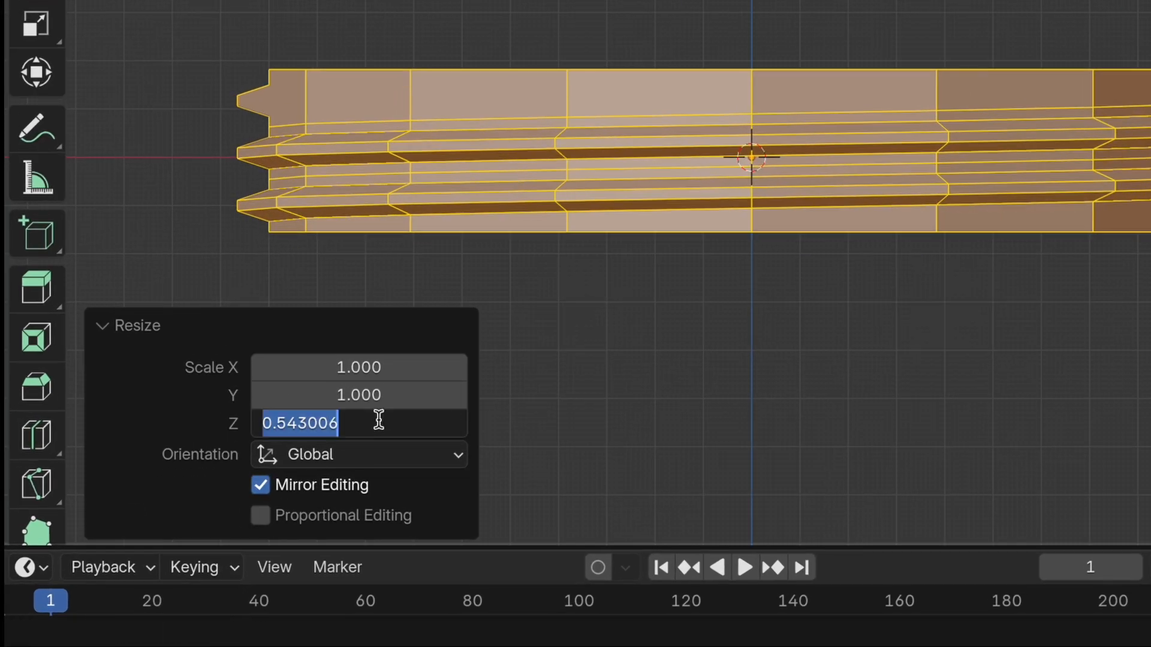
key(BackSpace)
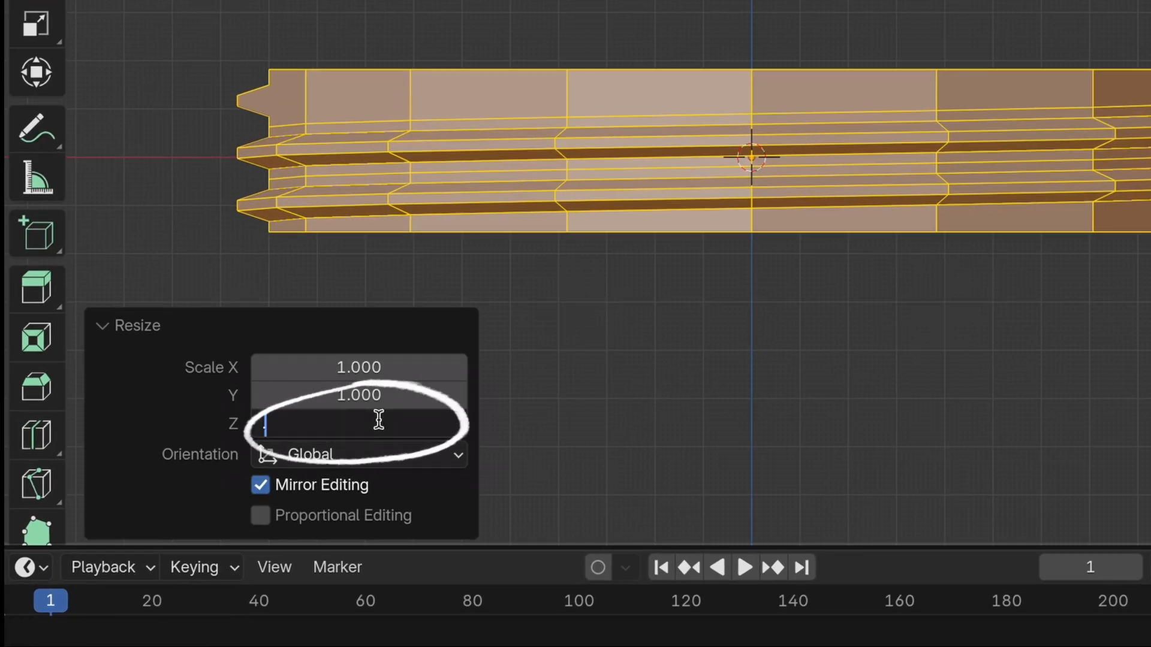
text(0.5)
key(Return)
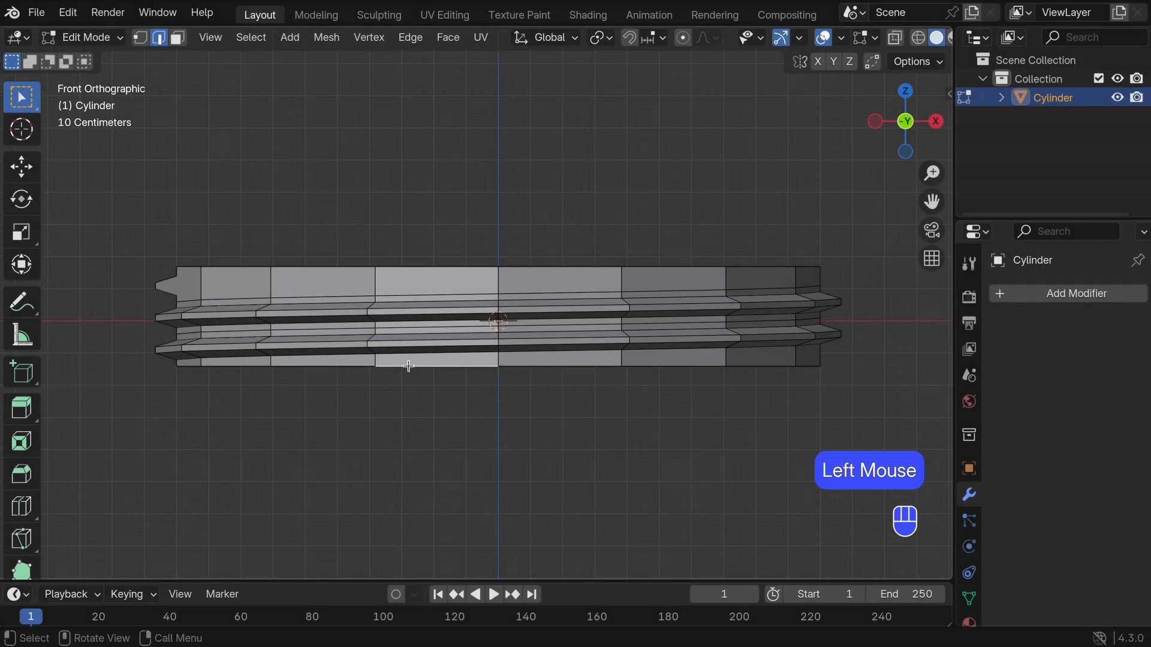
Step: Select the neck's lower border loop and extrude it outward into a flat ring by scaling it to about 1.198
alt+click(411, 366)
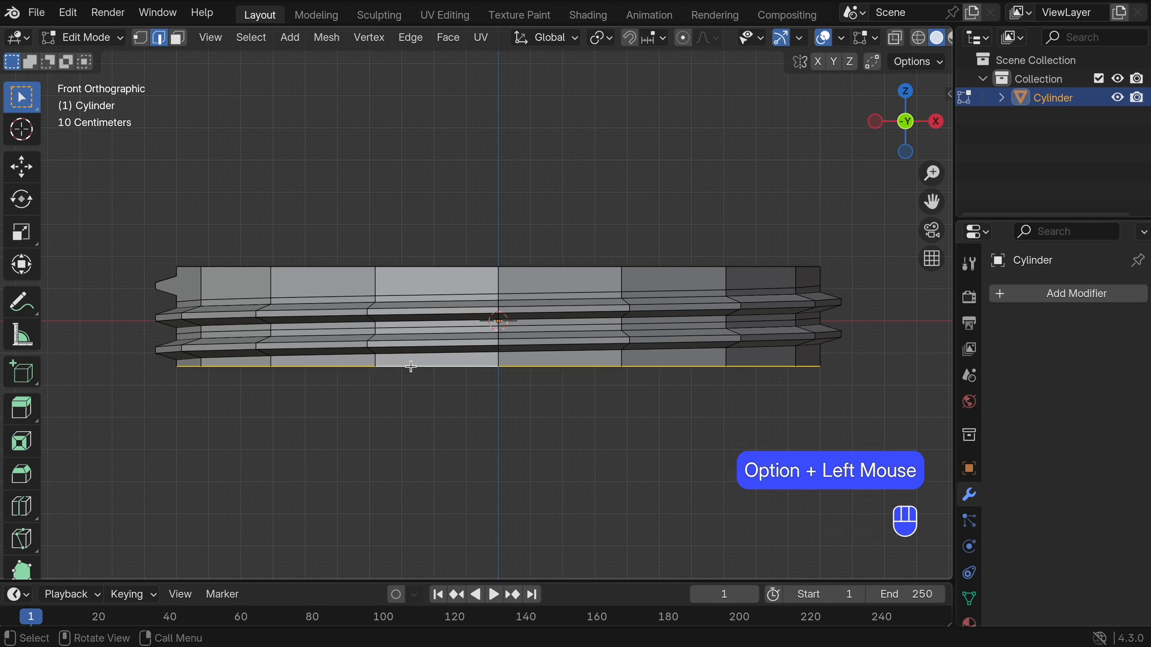
key(grave)
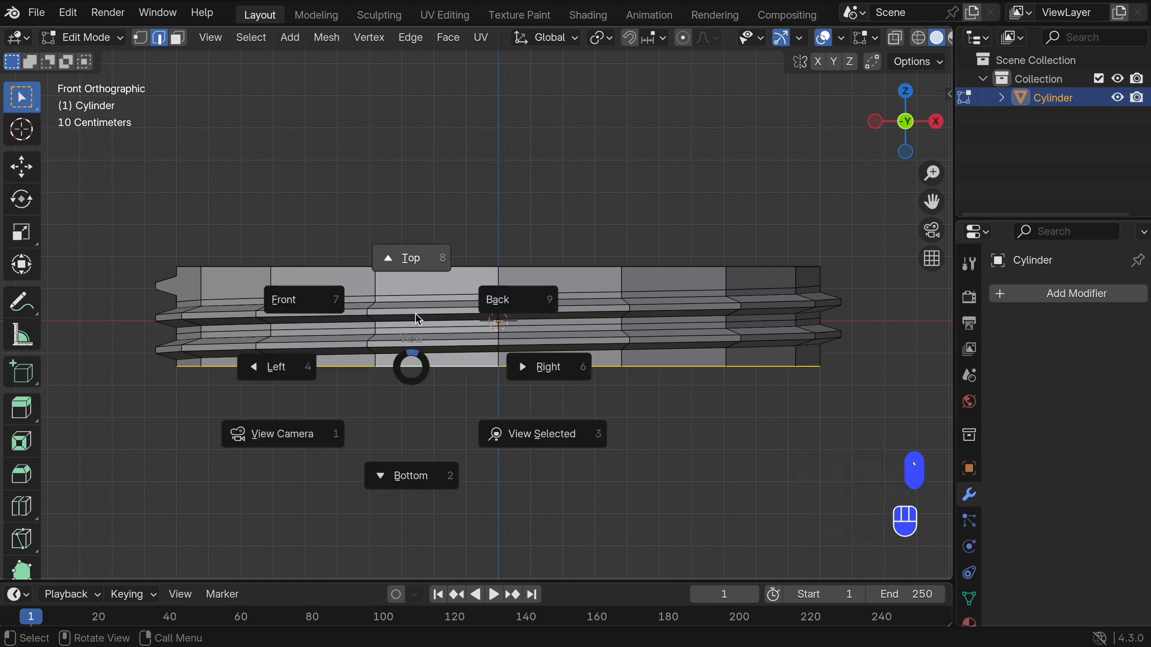
click(414, 266)
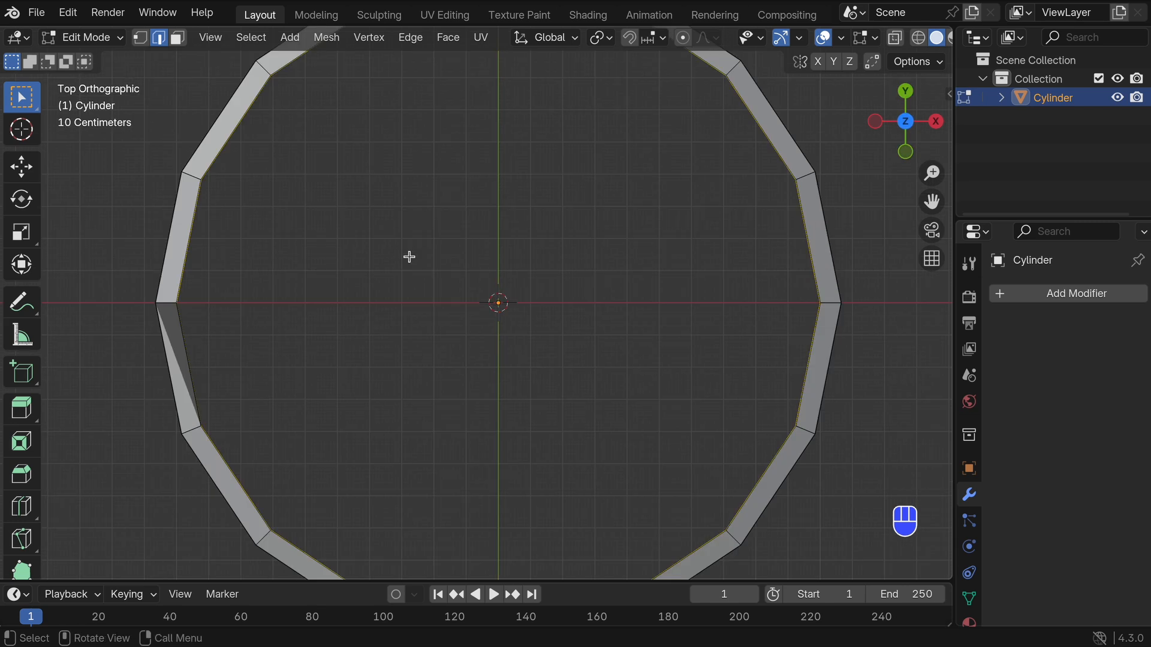
scroll(409, 256, down, 2)
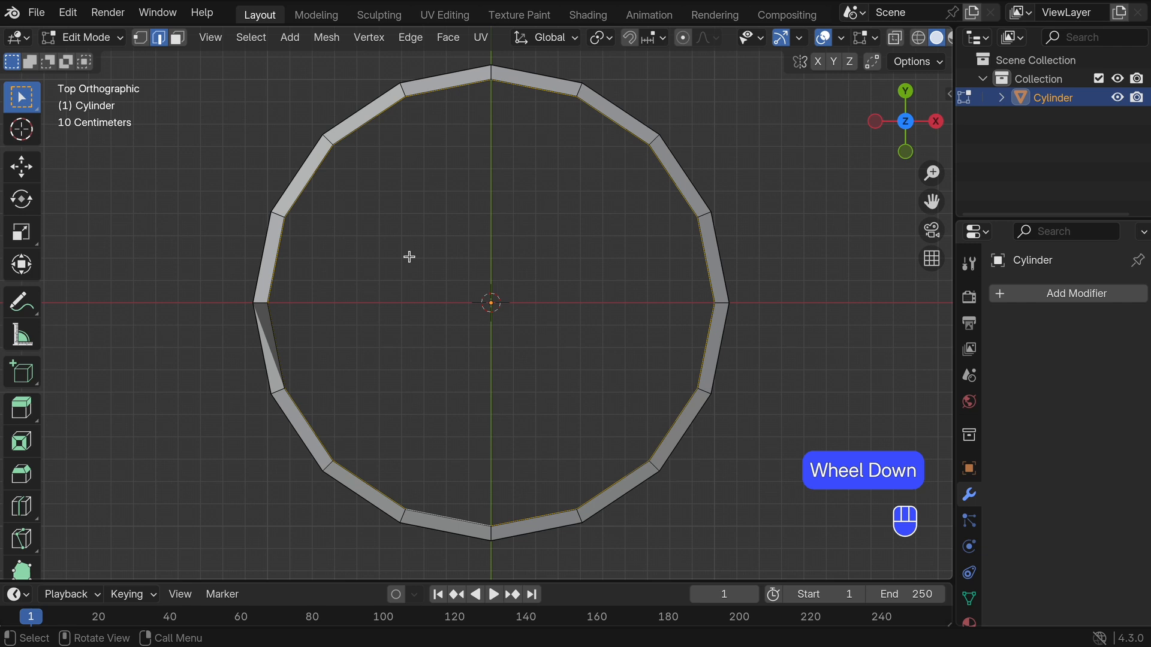
key(e)
key(s)
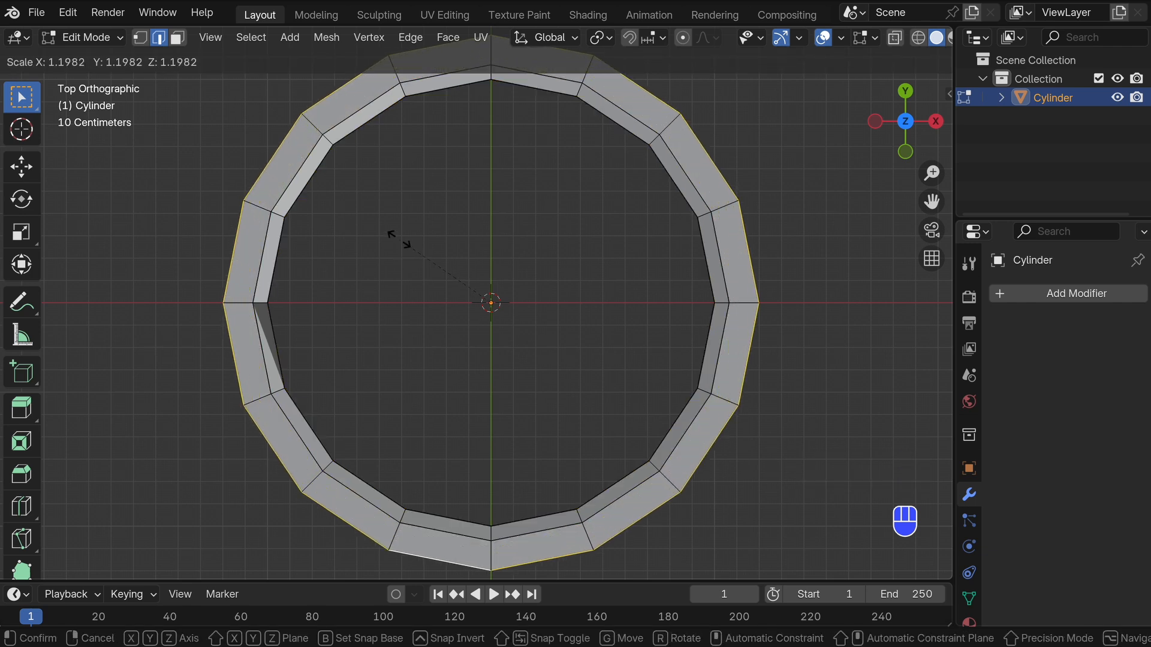
click(398, 238)
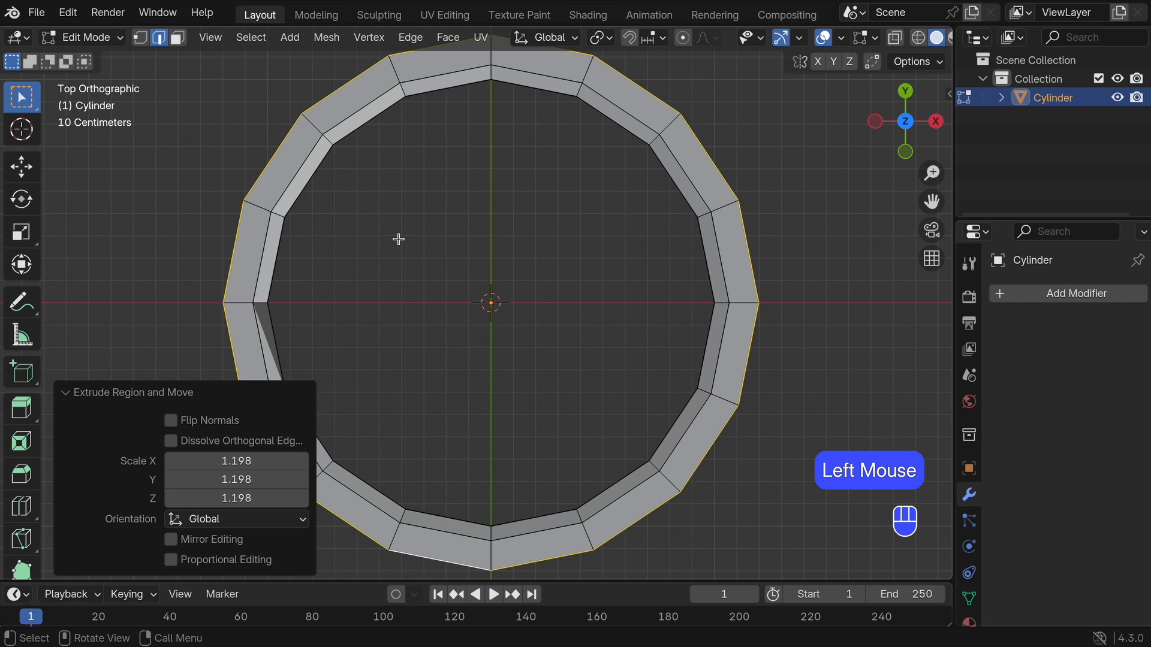
Step: Extrude the flat ring's outer border loop straight down along Z by -1.2 m to form the jar's outer wall
click(103, 391)
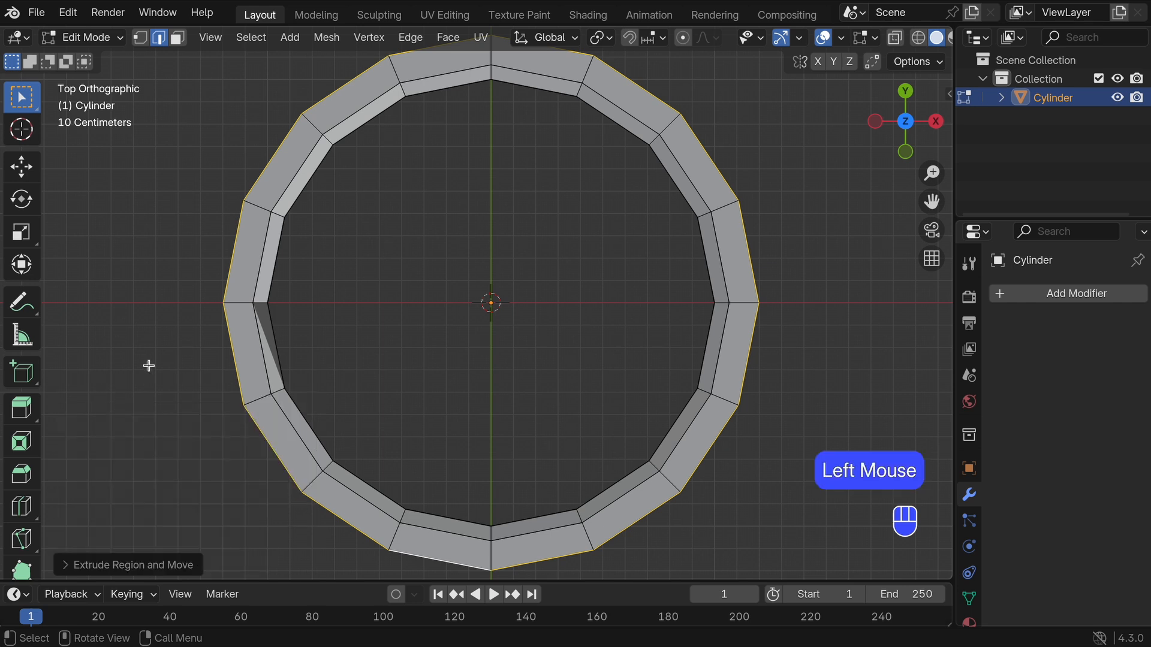
key(grave)
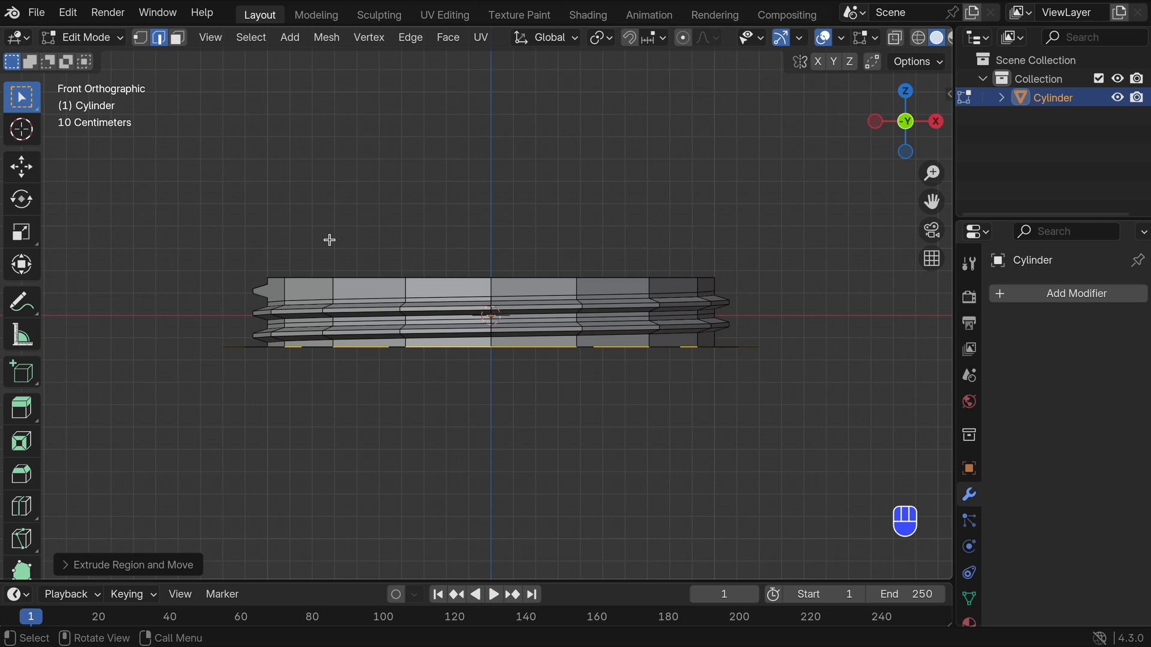
key(e)
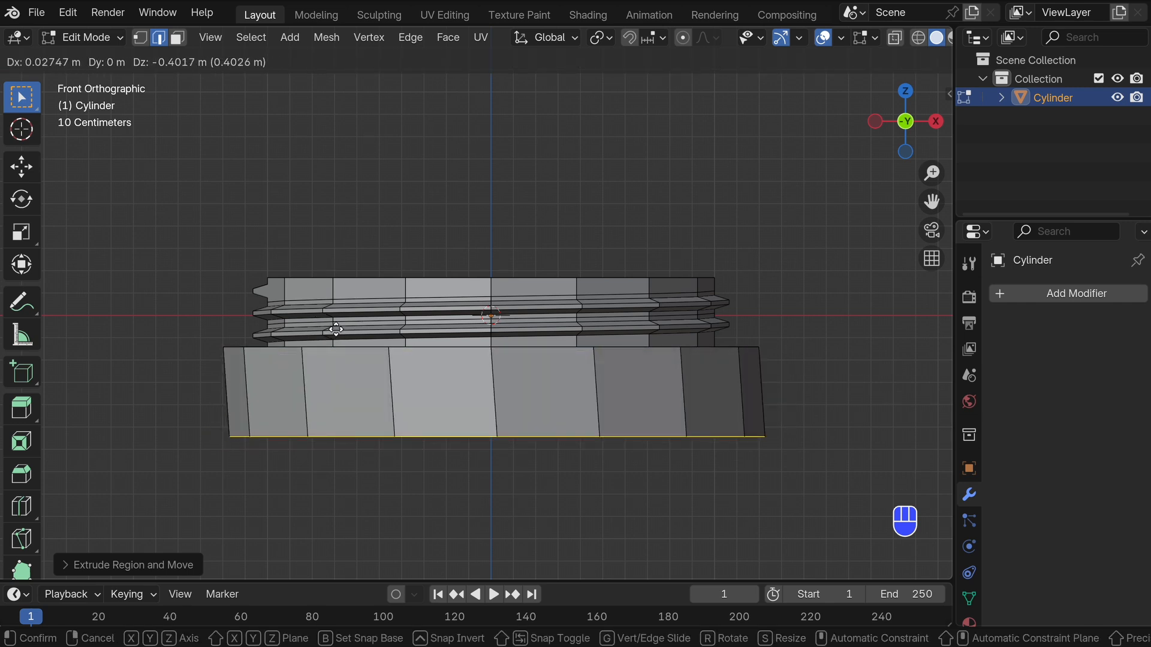
click(329, 477)
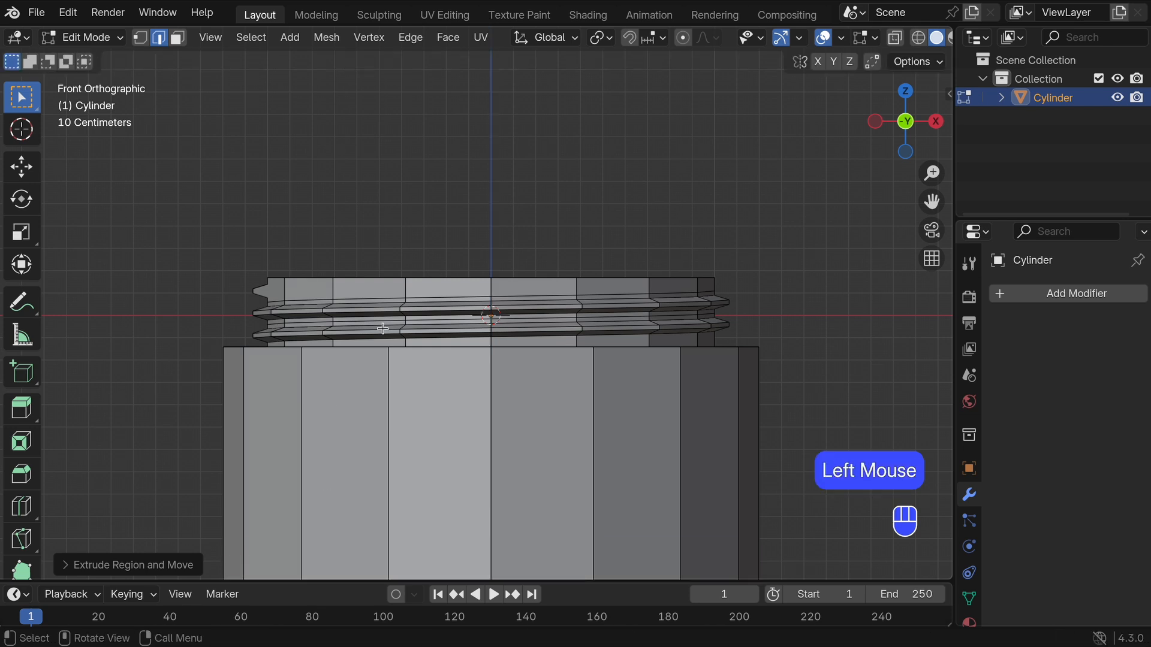
scroll(382, 328, down, 2)
shift+middle_drag(382, 329, 380, 232)
scroll(380, 231, up, 1)
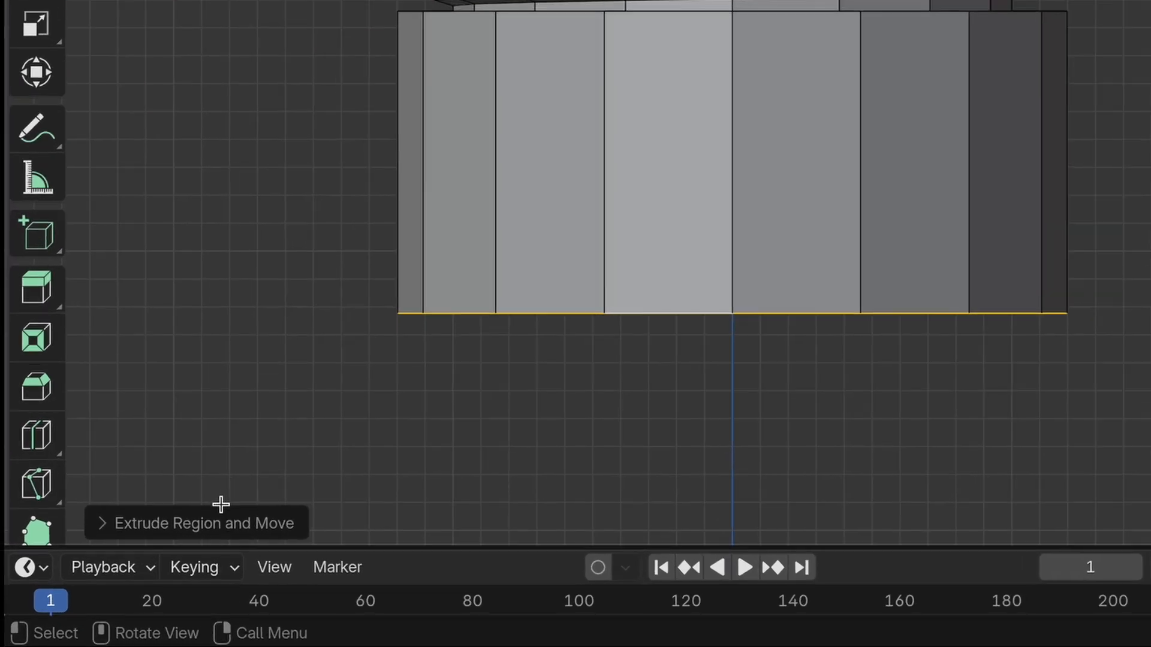
click(147, 564)
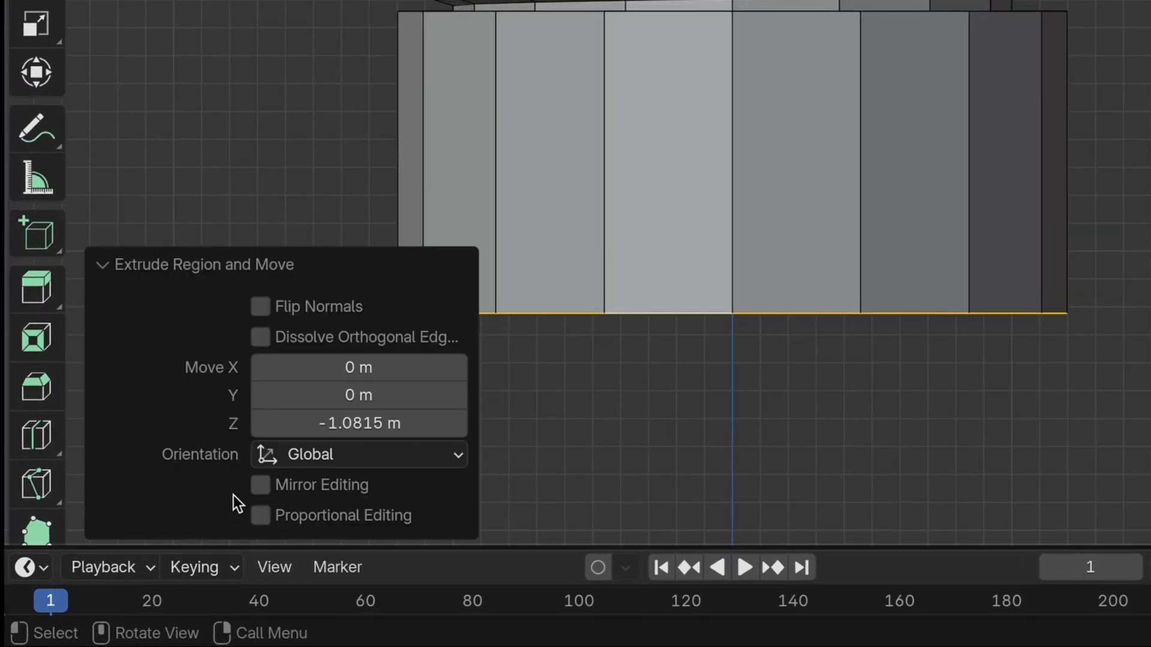
click(310, 426)
text(-1.2)
key(Return)
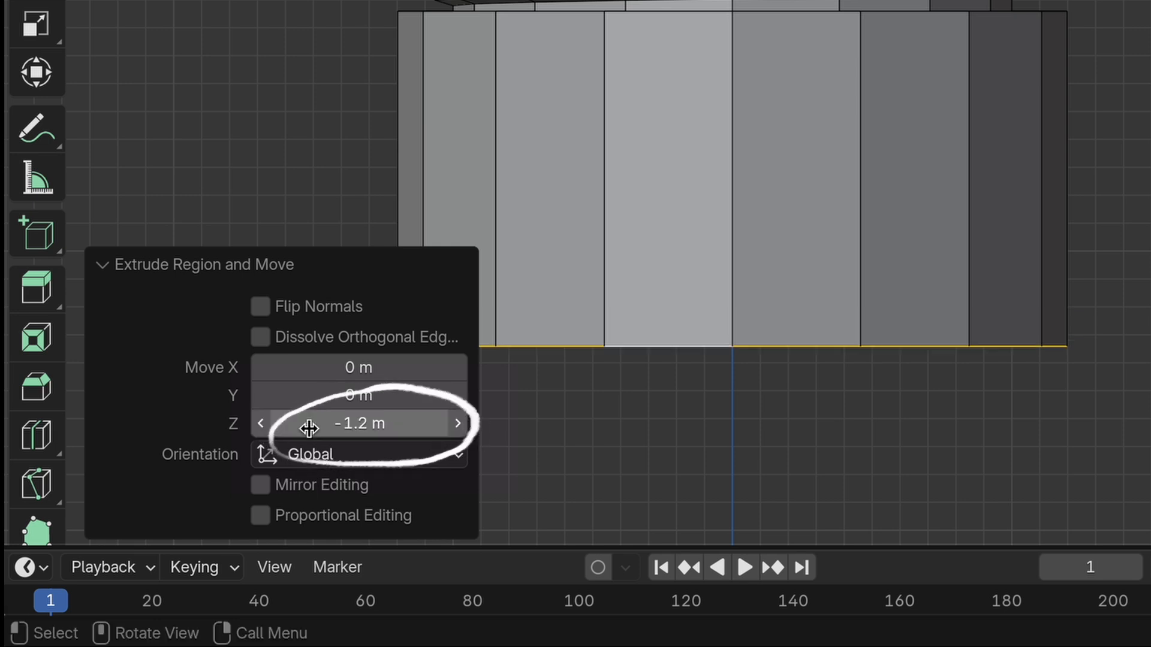
click(129, 261)
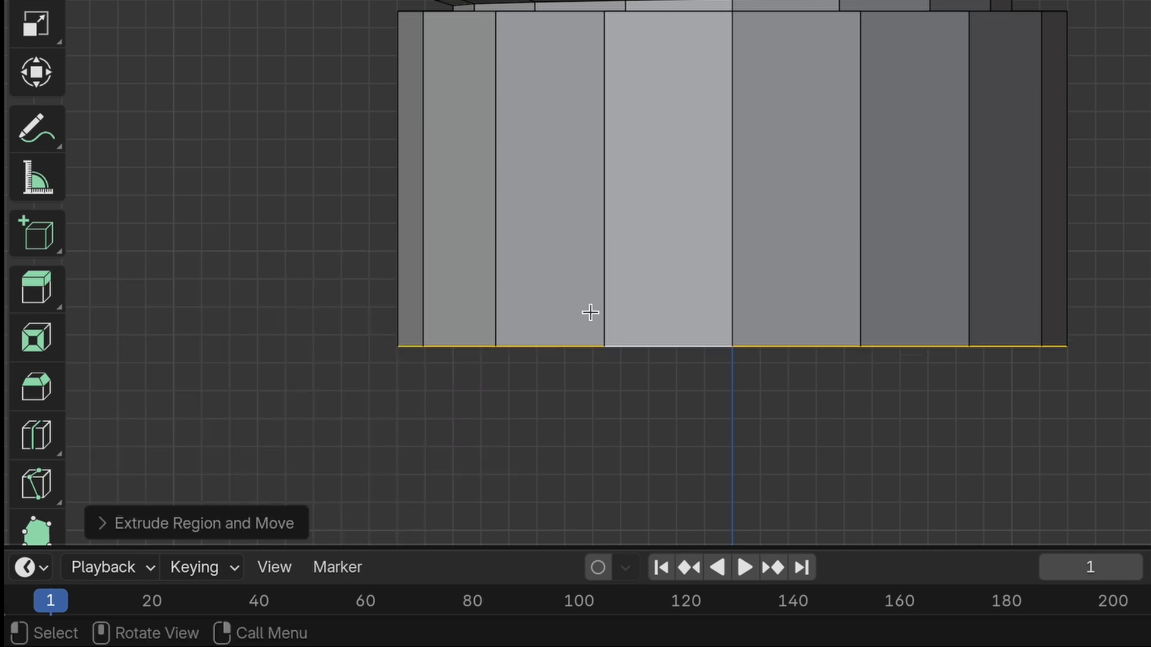
Step: Fill the open underside of the jar body with a face from the selected lower border loop
middle_drag(588, 313, 586, 177)
middle_drag(387, 333, 387, 333)
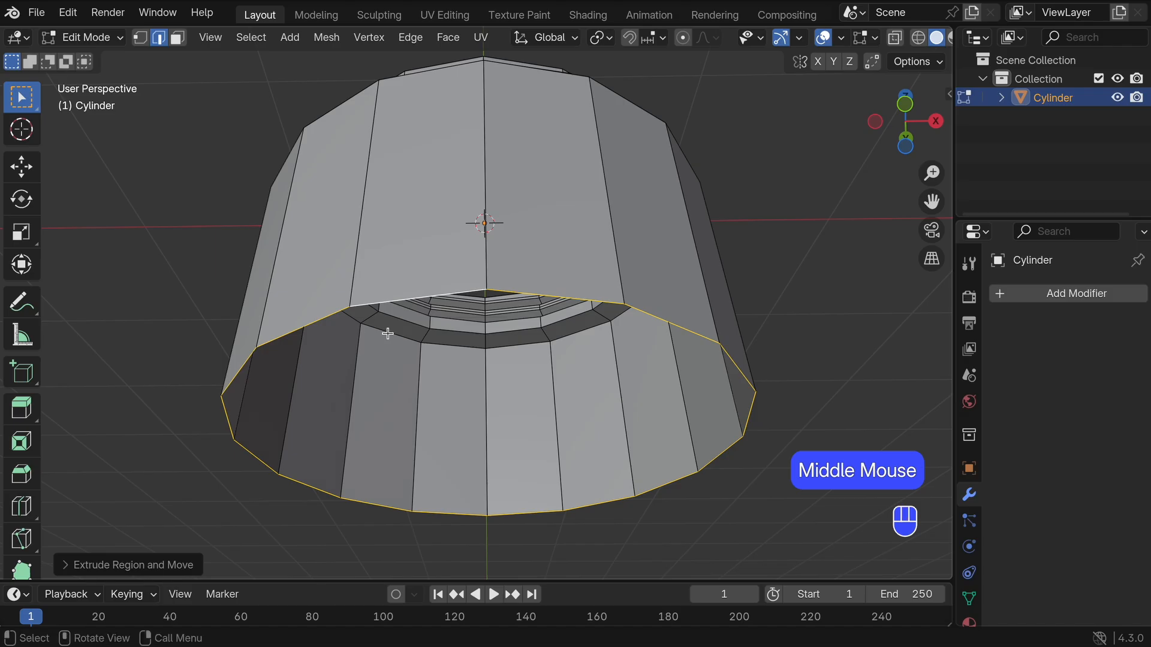
key(f)
Step: Select the neck's top border loop and extrude it inward into a rim by scaling it to about 0.92
middle_drag(442, 226, 431, 410)
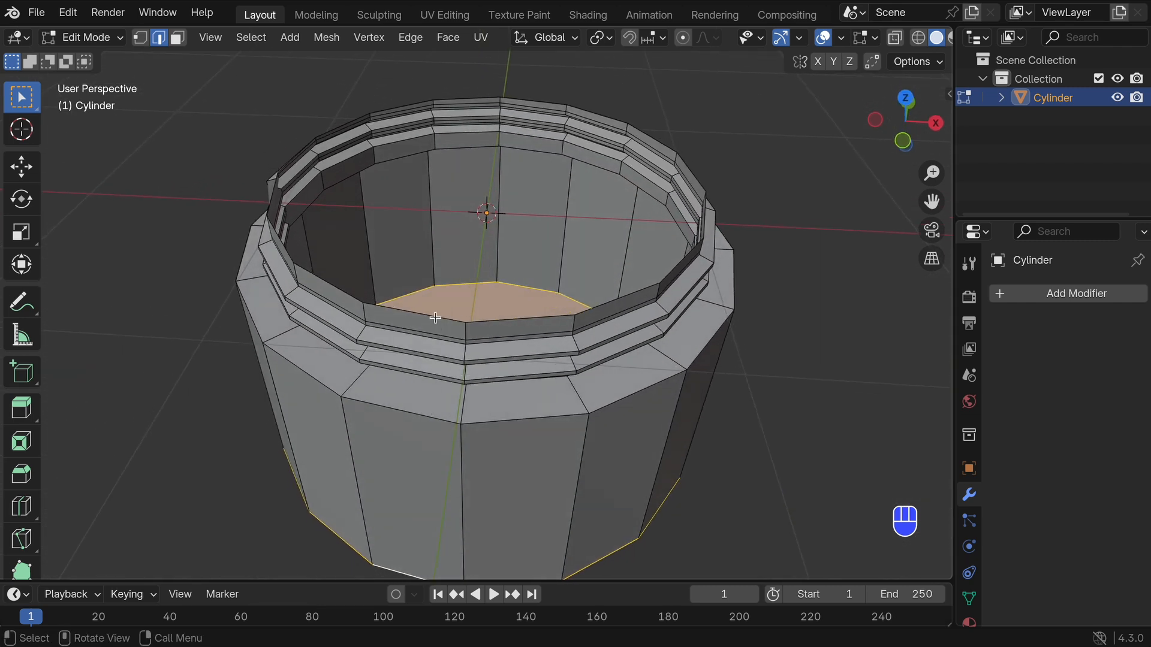
key(alt)
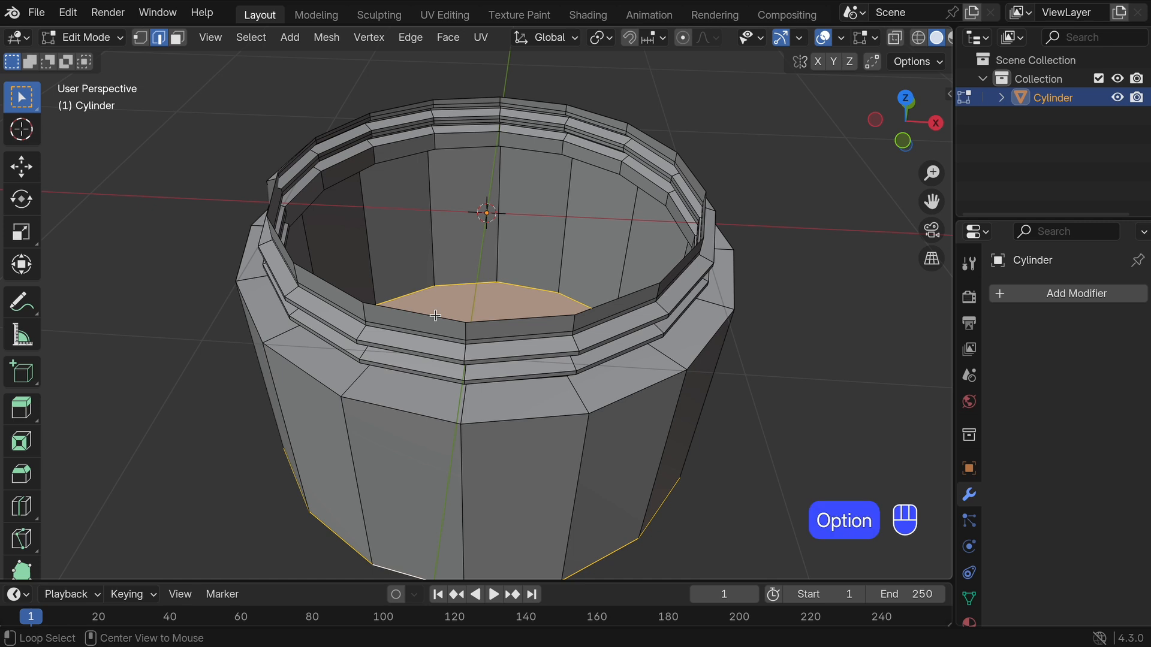
alt+click(435, 315)
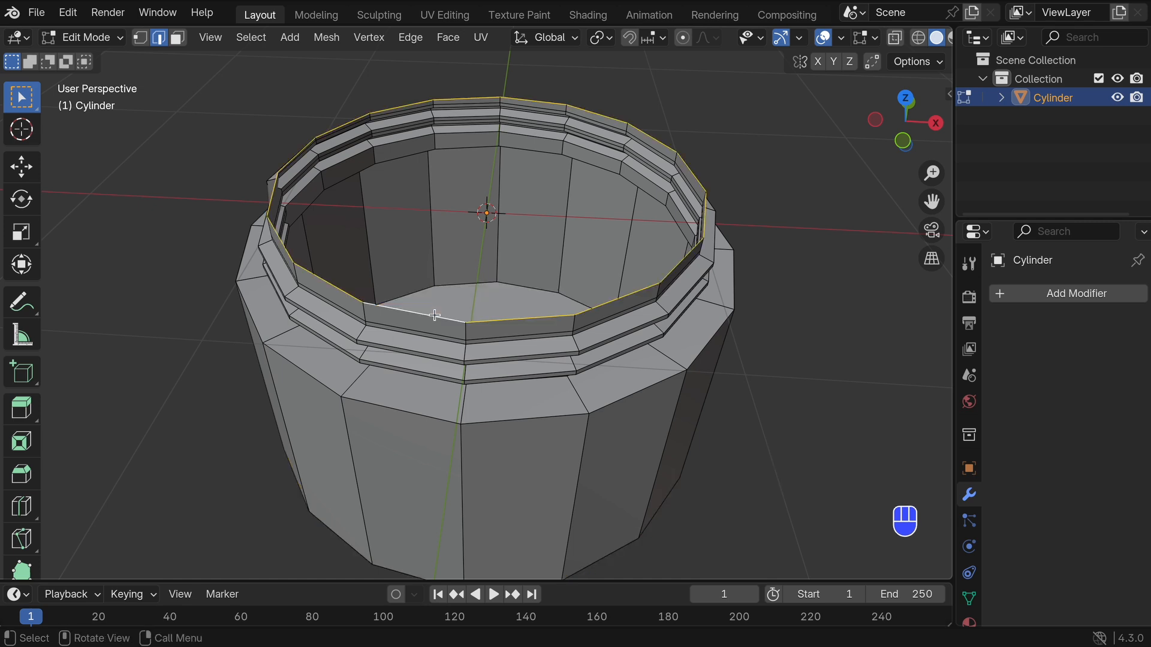
key(e)
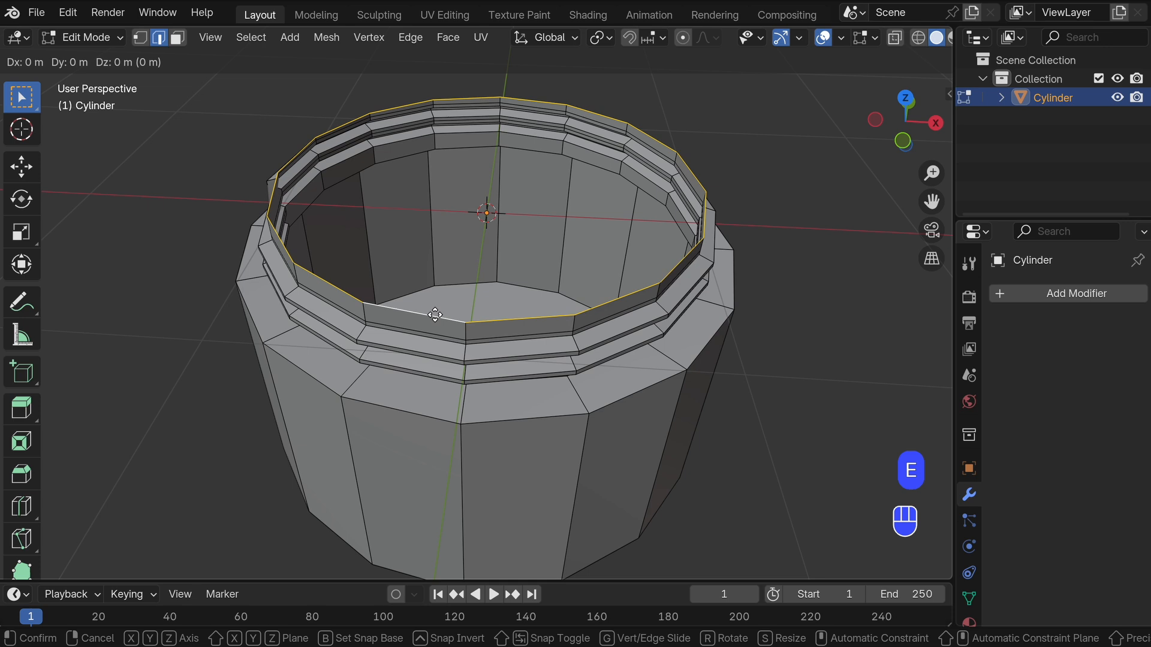
key(s)
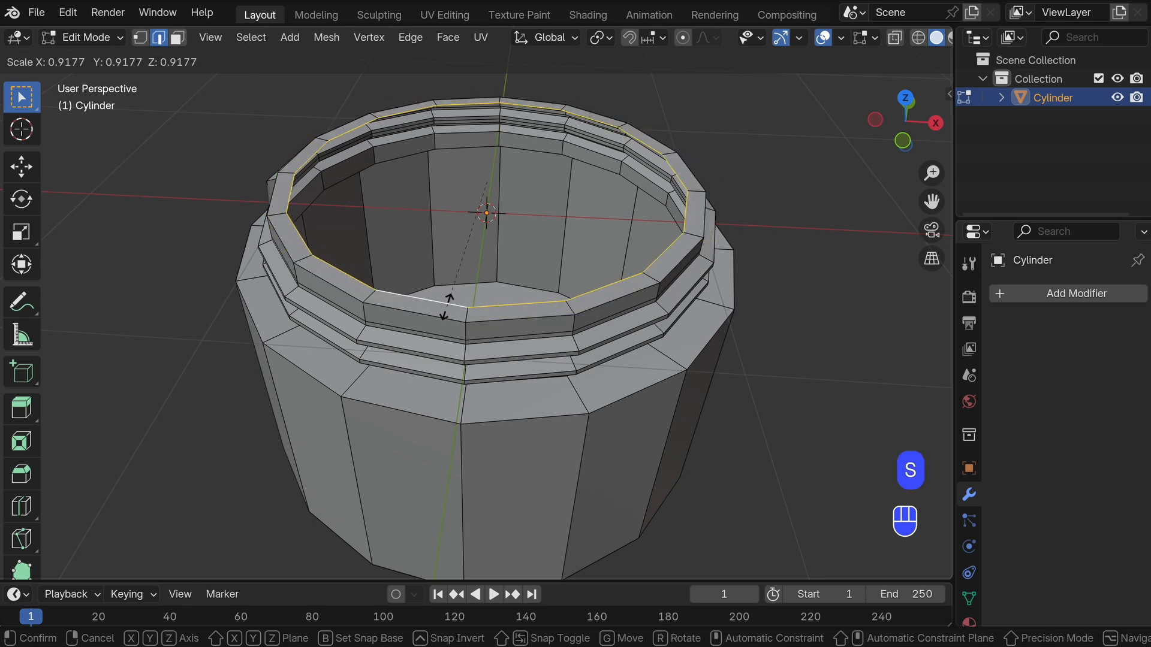
click(435, 304)
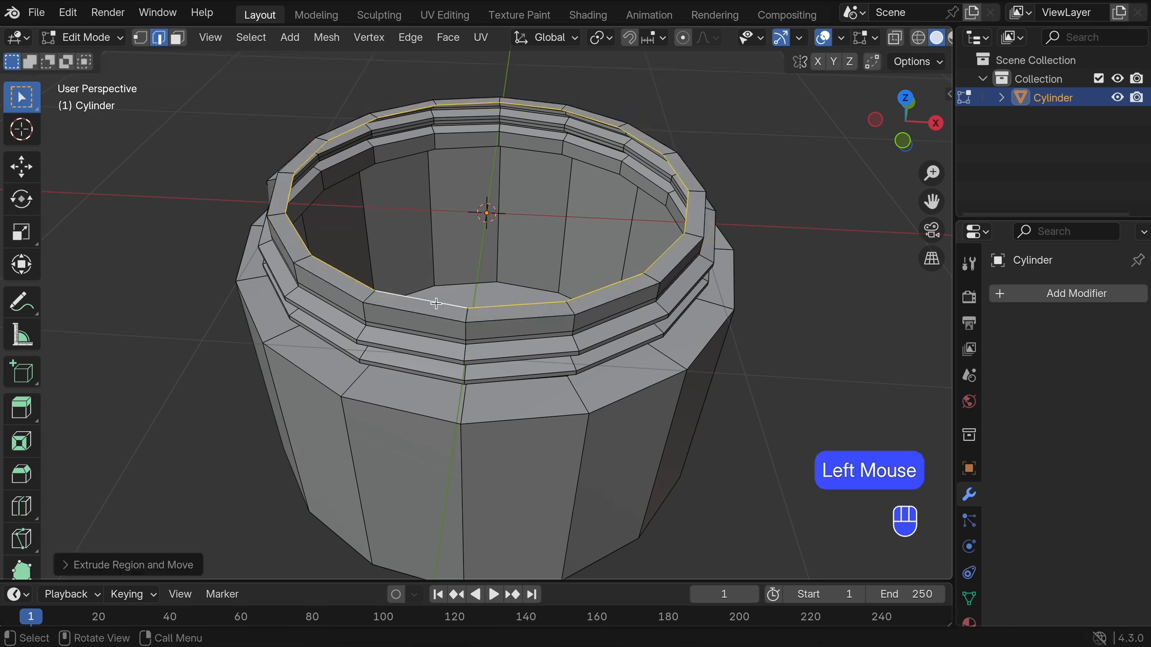
Step: With X-ray turned on, extrude the rim's inner loop down along Z by -1.2 m to form the jar's inner wall
key(grave)
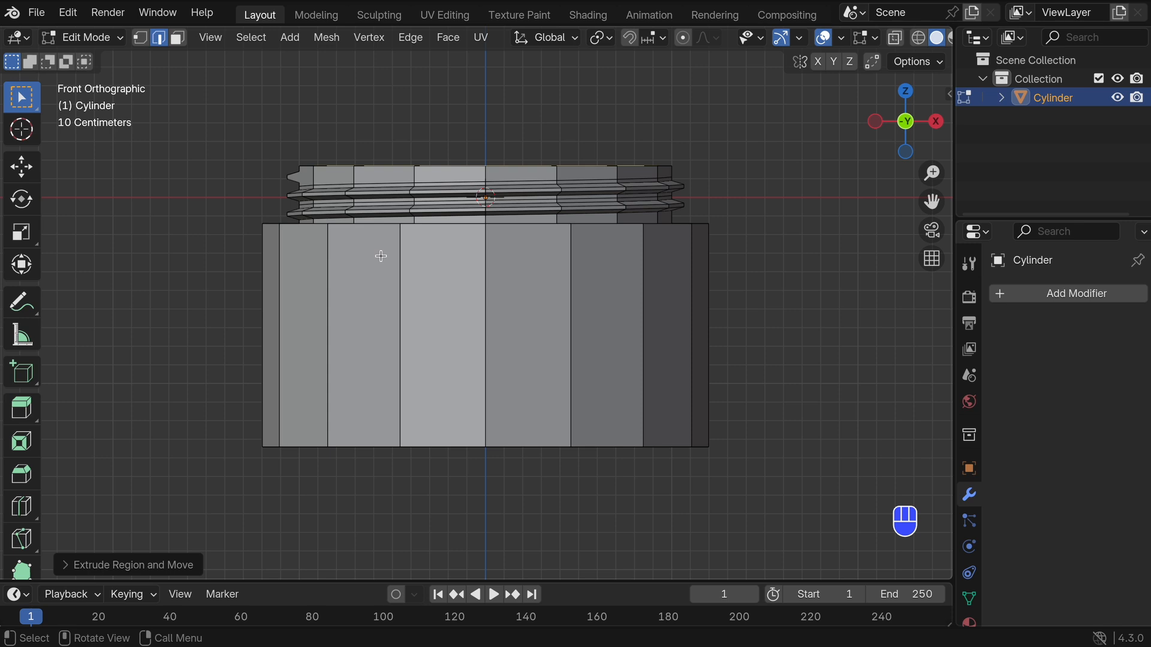
key(alt+z)
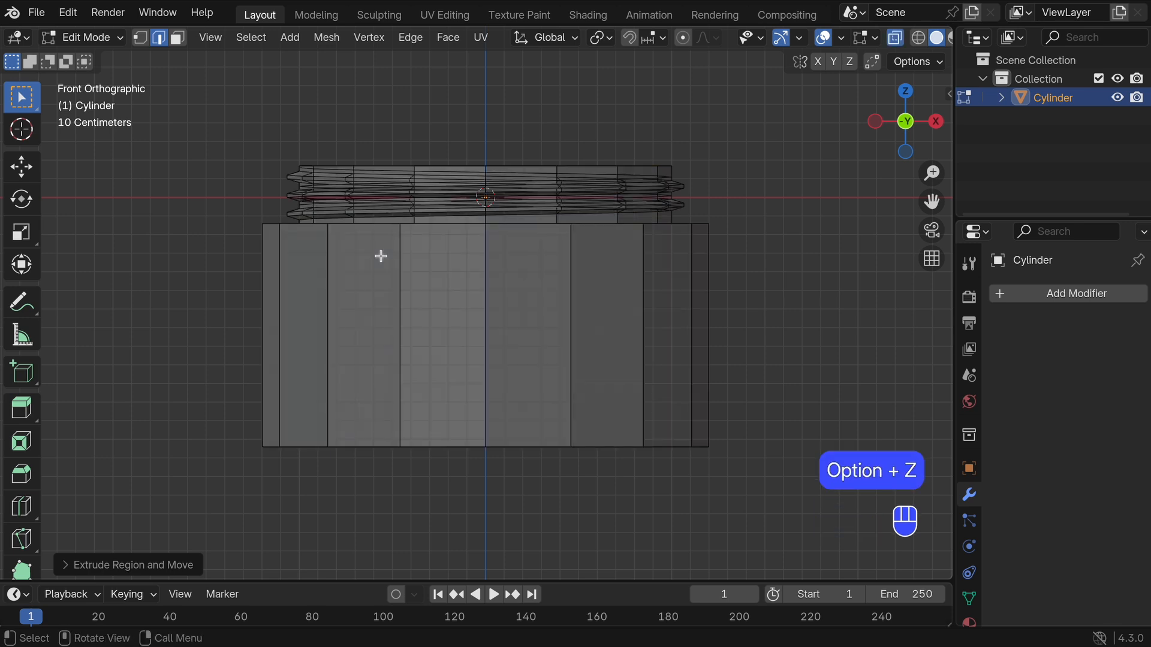
key(e)
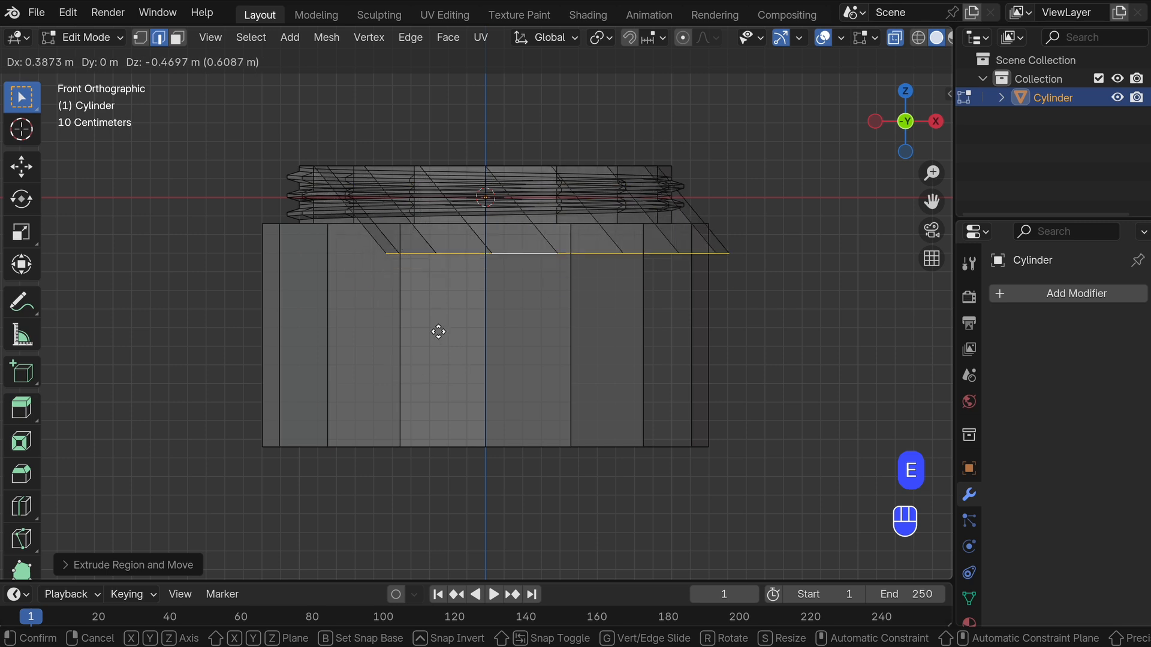
key(z)
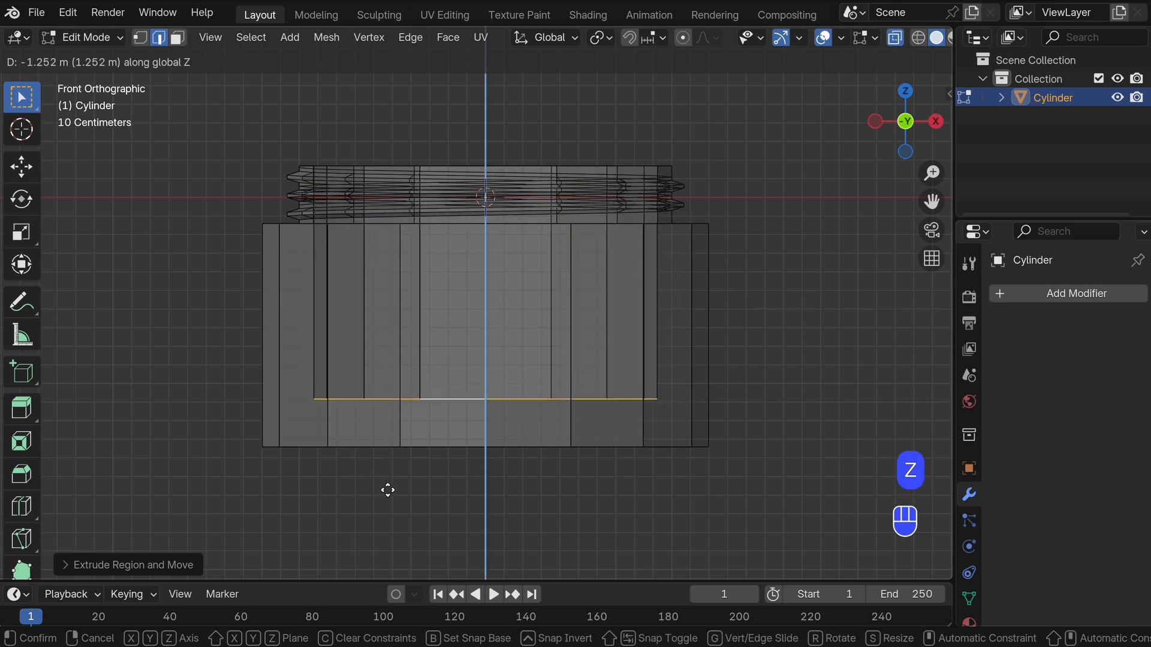
click(385, 484)
click(120, 566)
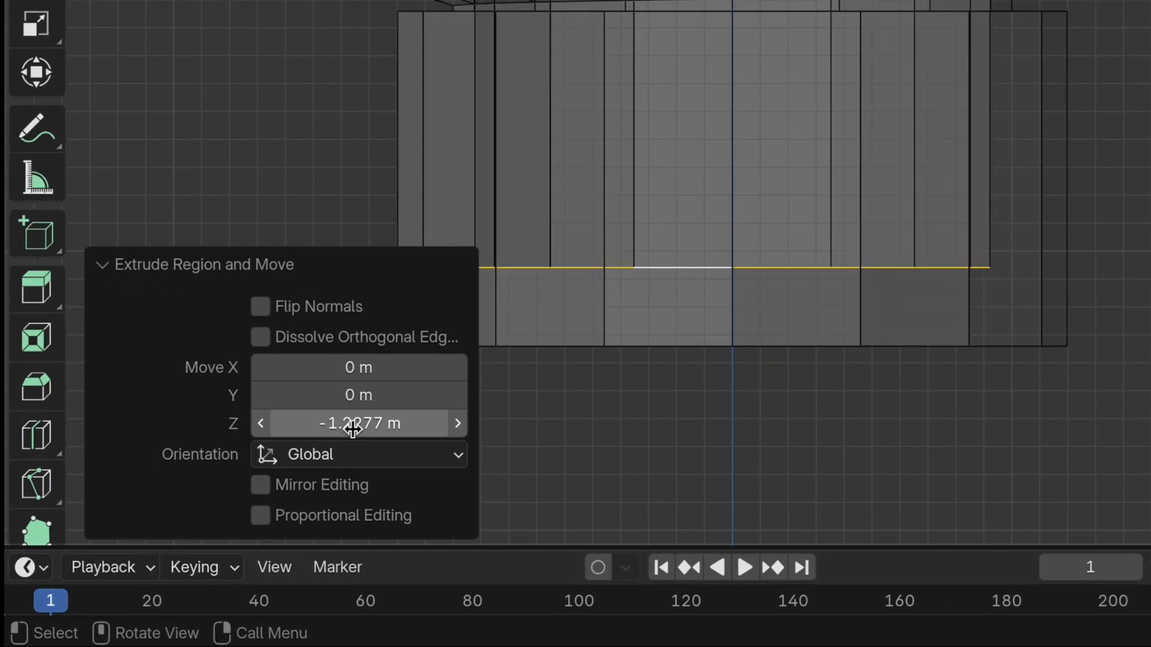
double_click(232, 500)
text(-)
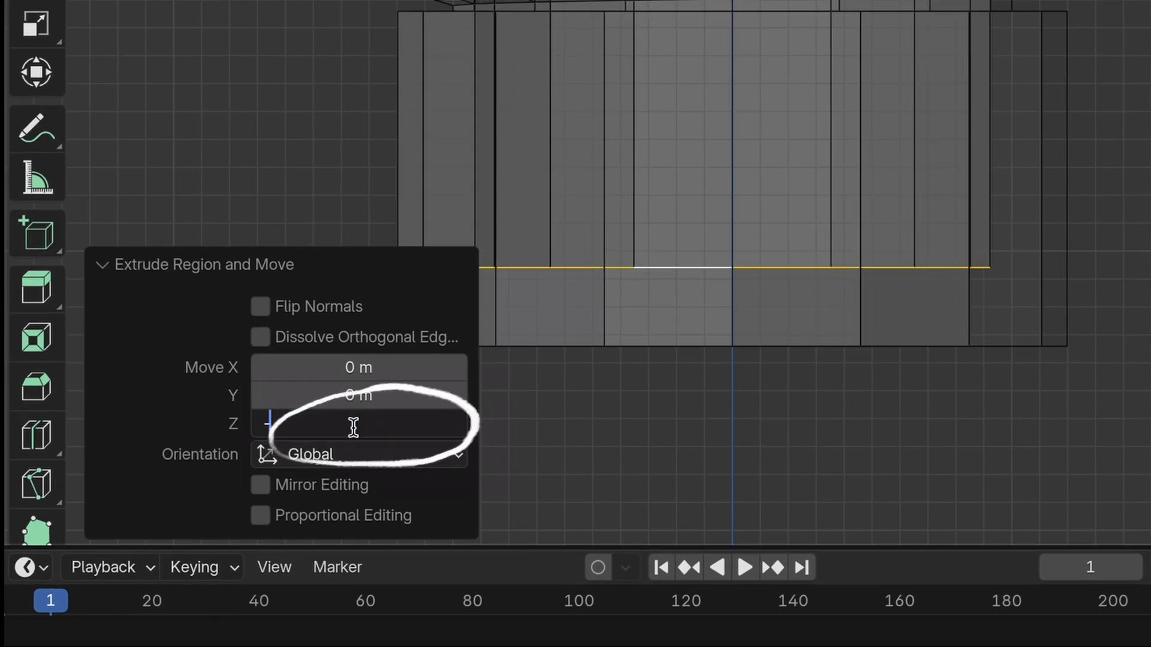
text(1.2)
key(Return)
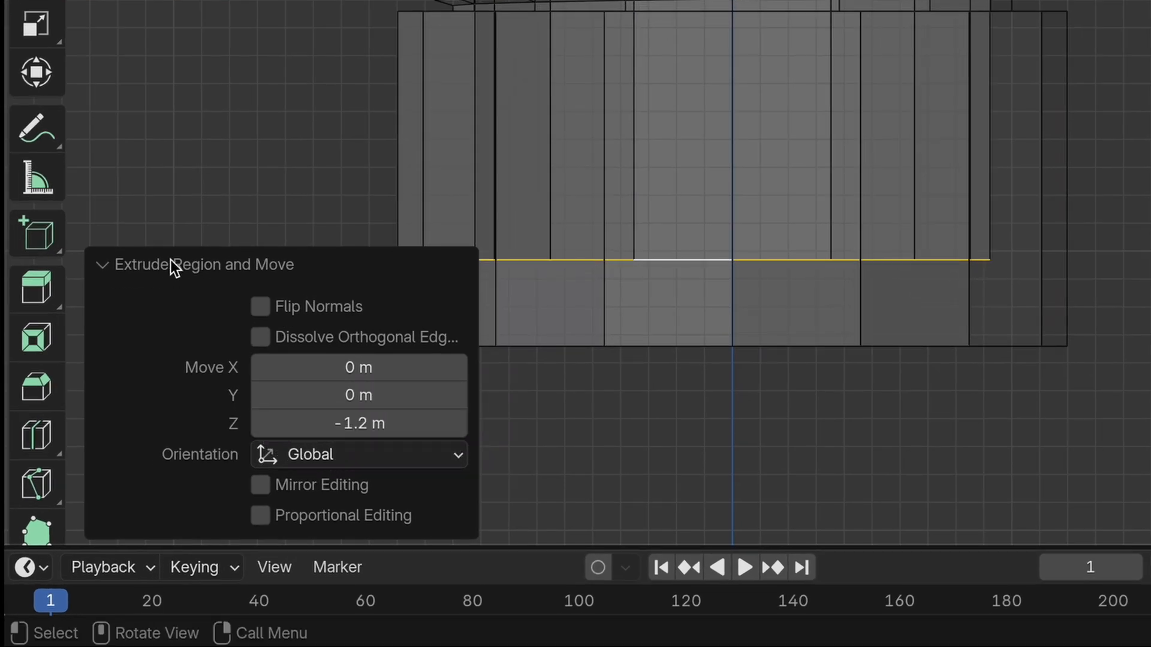
click(170, 264)
Step: Fill the inner wall's lower loop with a floor face and bevel its edge by about 0.13 m with 3 segments
middle_drag(630, 166, 588, 354)
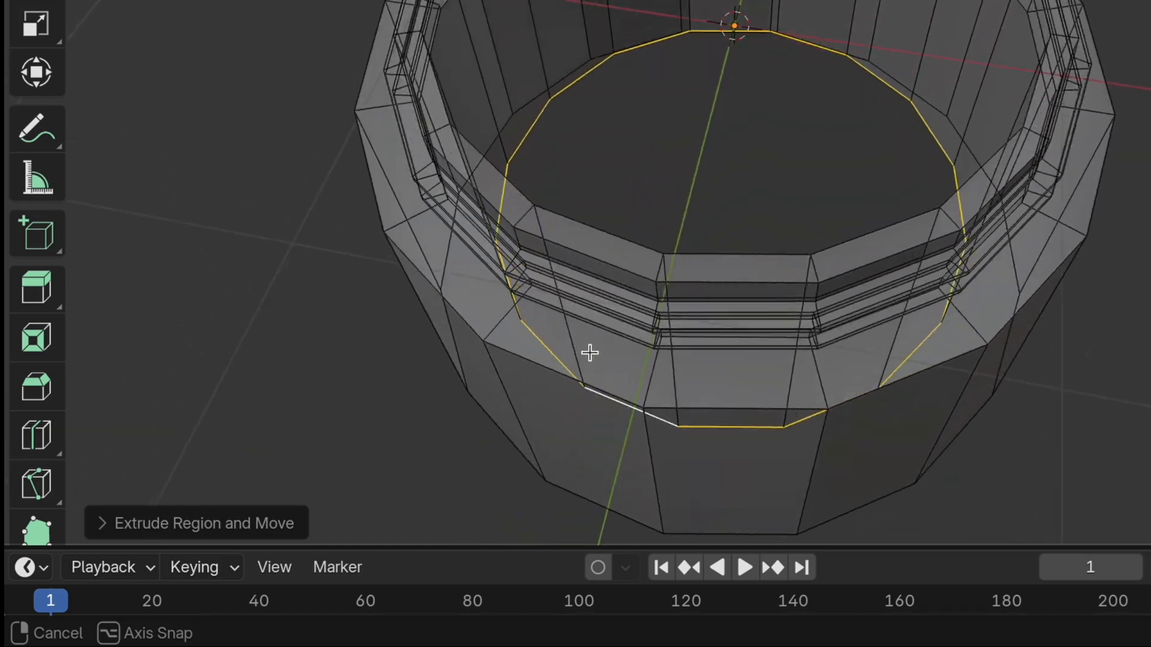
key(f)
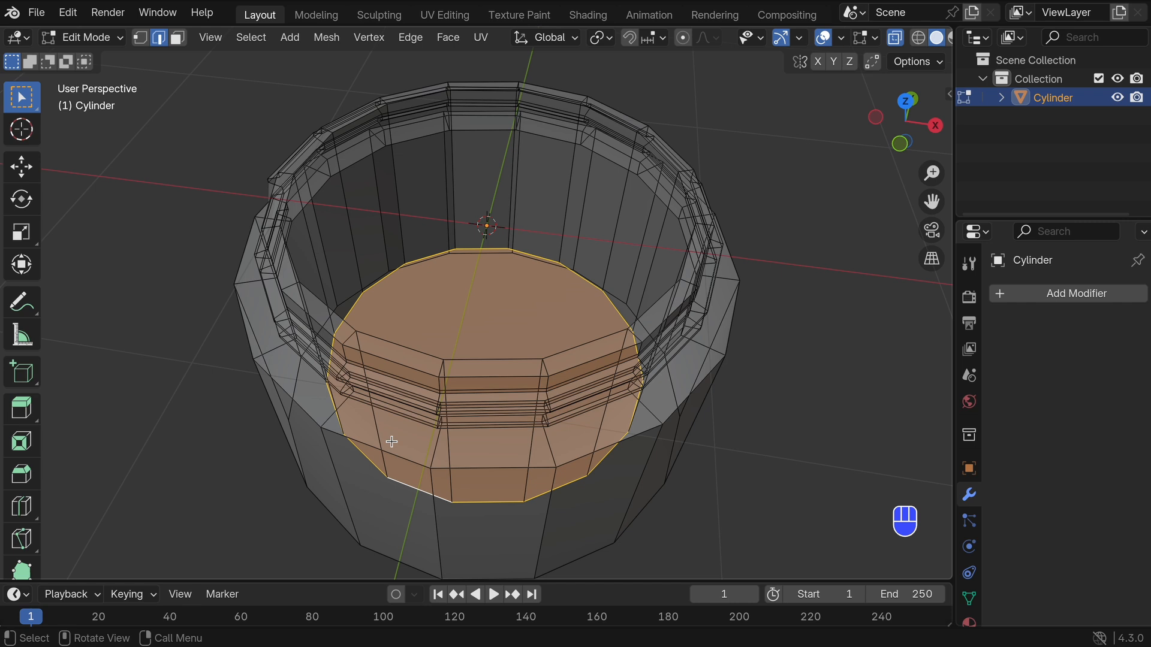
key(grave)
click(289, 353)
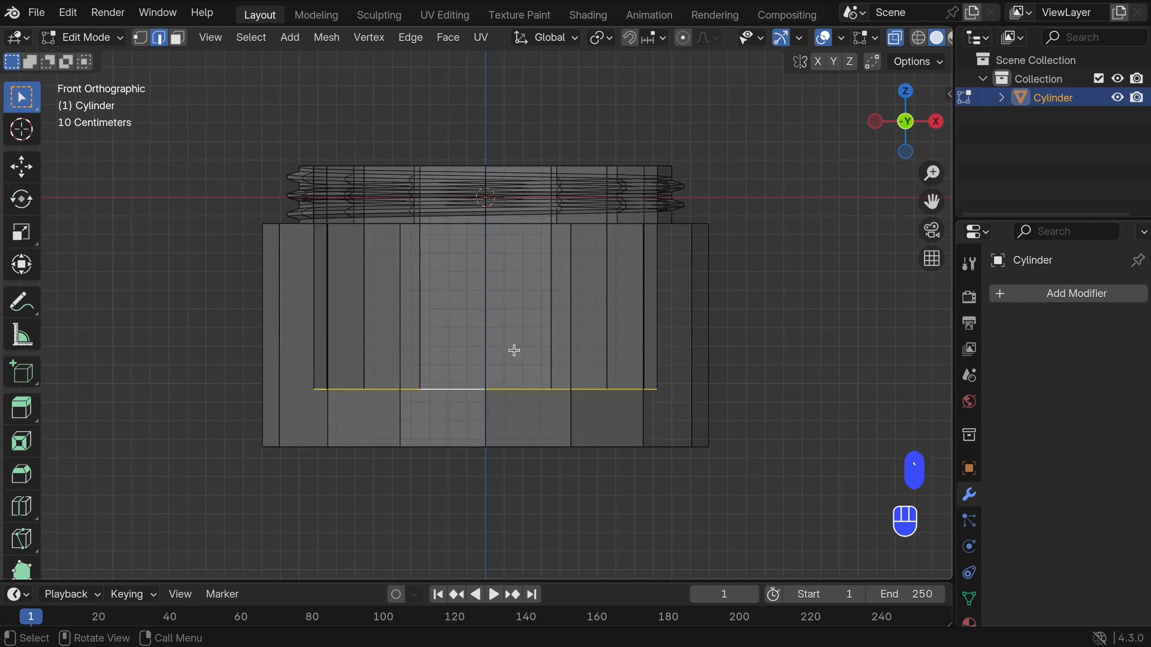
key(super)
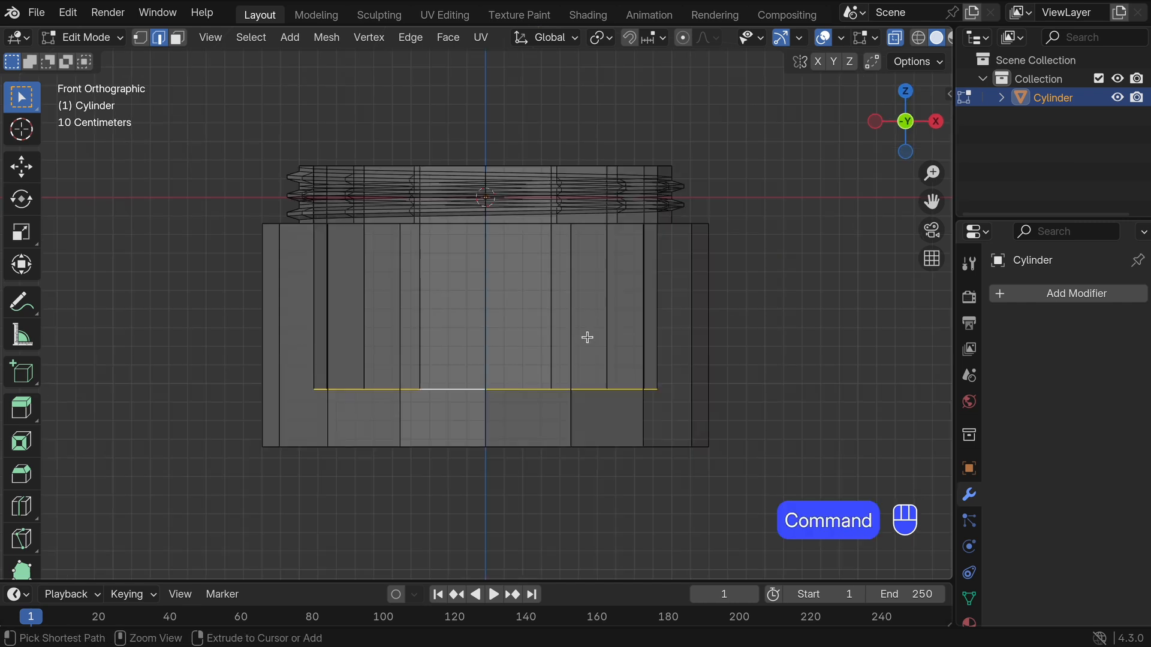
key(super+b)
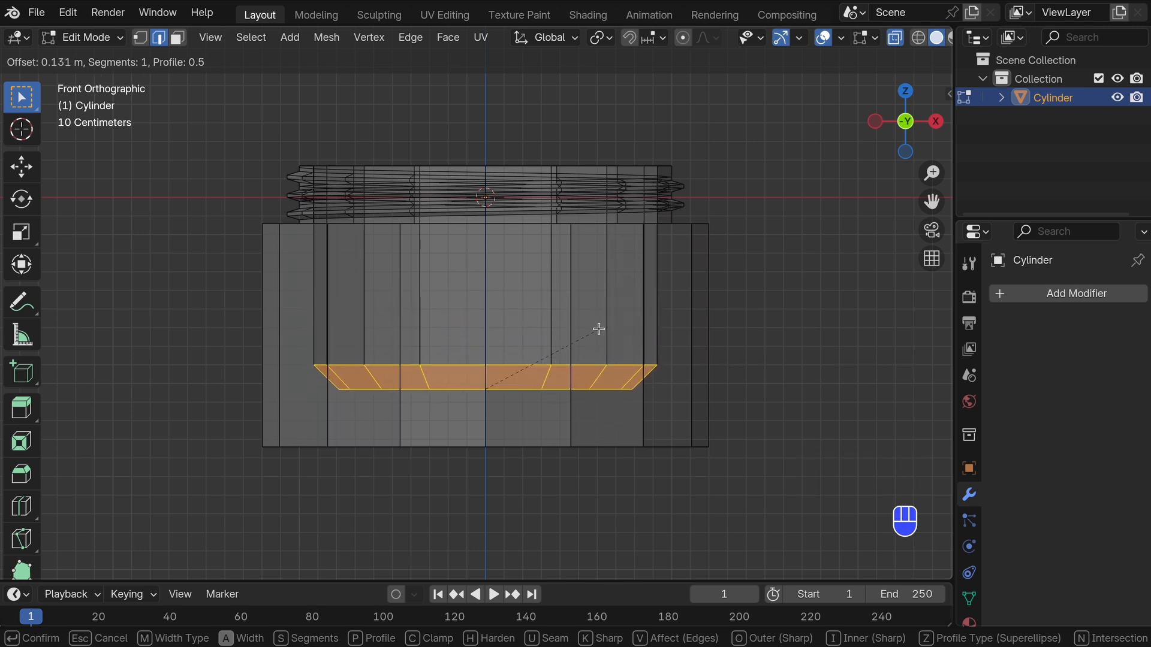
scroll(598, 329, up, 1)
scroll(598, 329, up, 1)
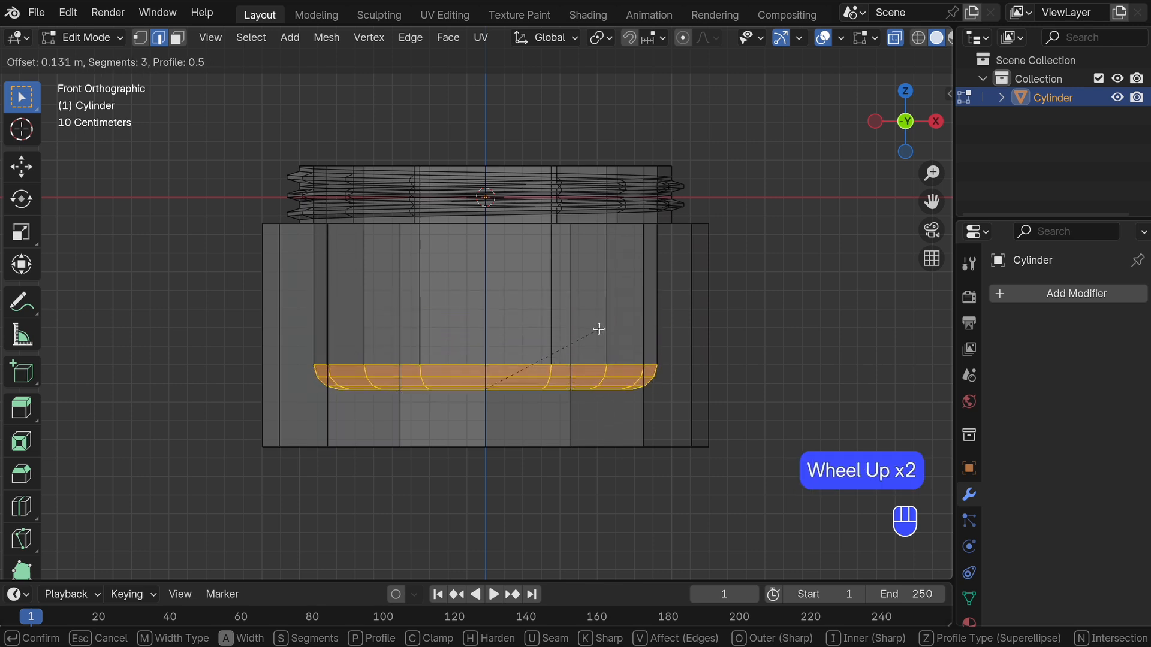
click(601, 326)
Step: Turn X-ray off, select the jar's outer bottom face in face mode and inset it twice
middle_drag(452, 422, 450, 342)
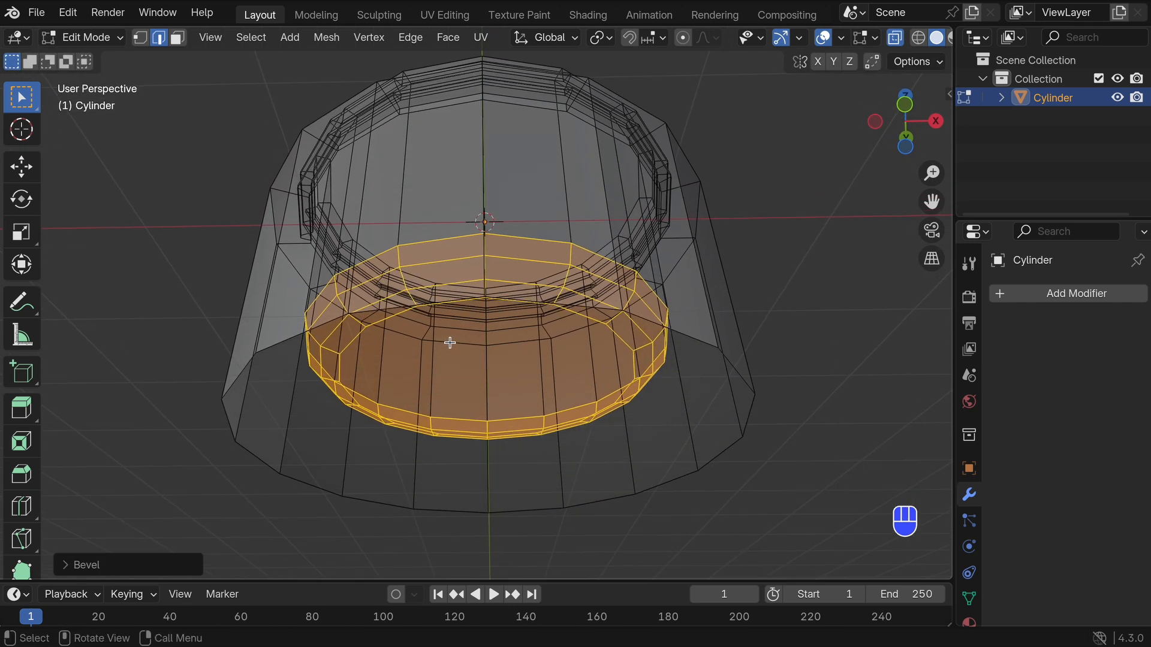
key(3)
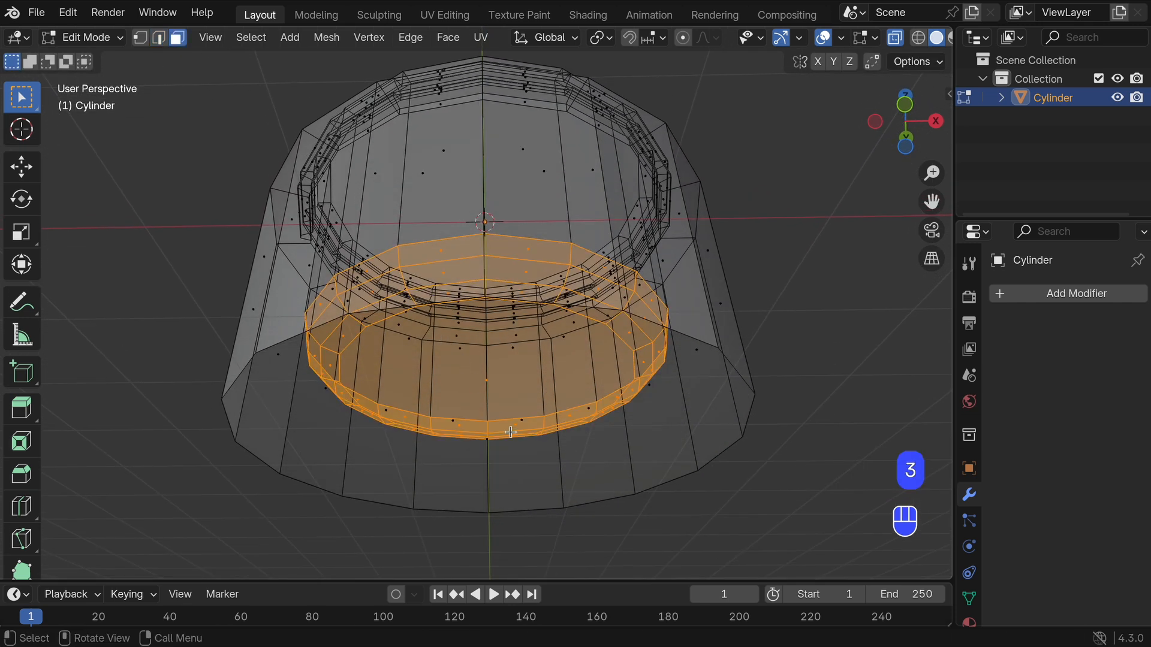
key(alt+z)
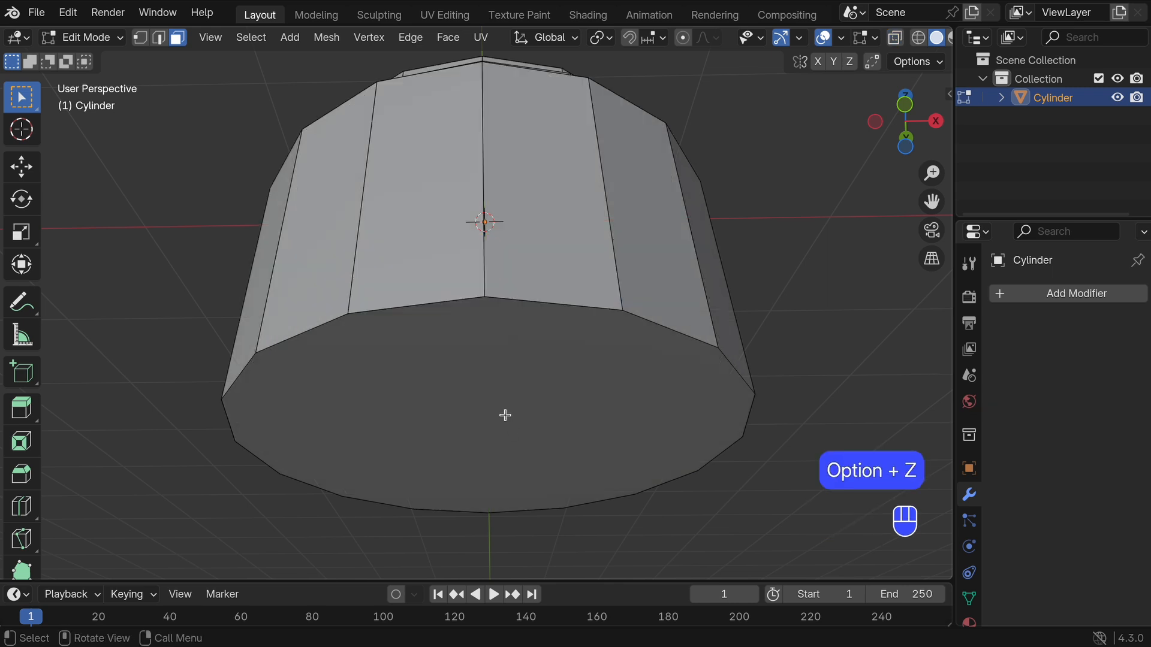
click(505, 414)
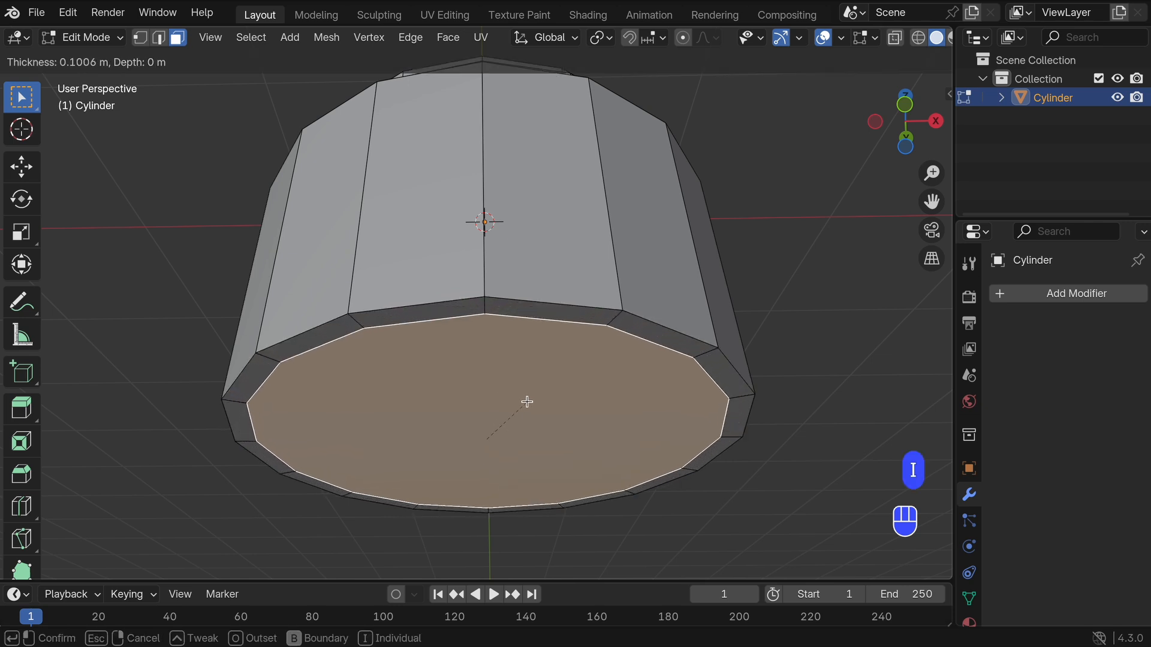
click(509, 408)
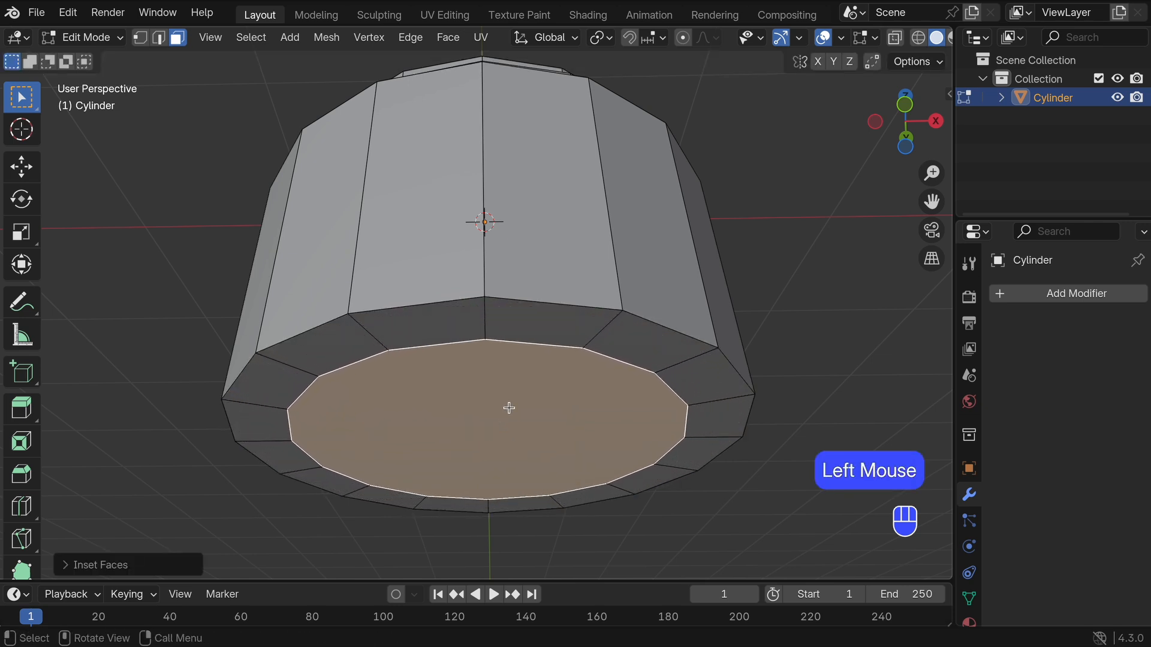
key(i)
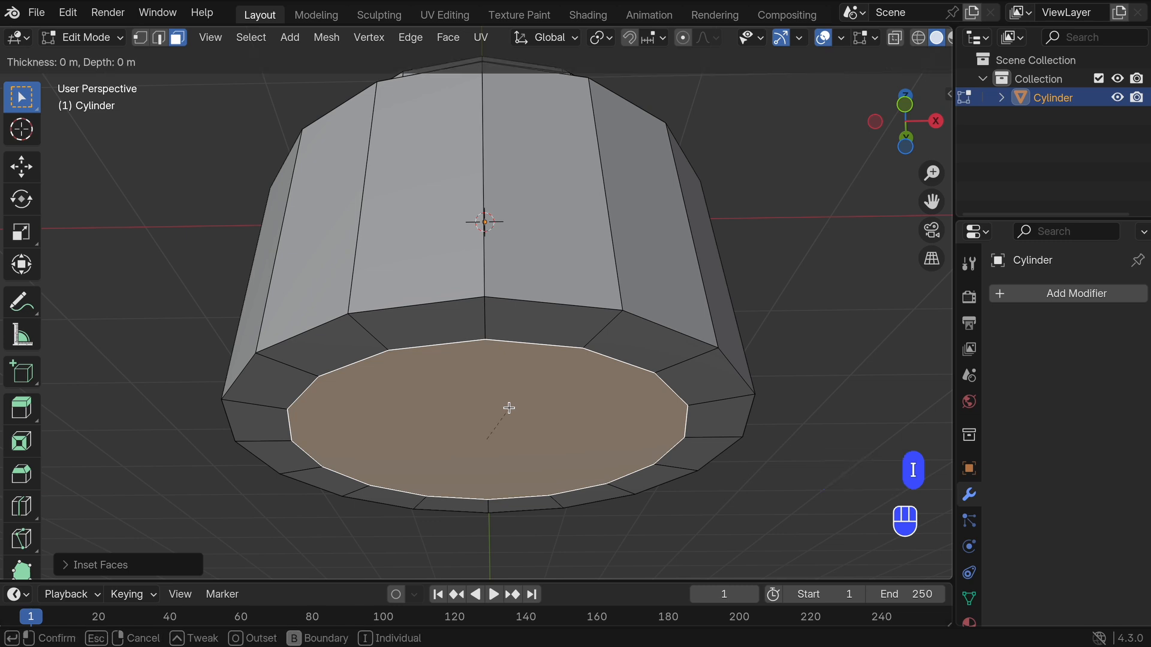
click(479, 432)
key(grave)
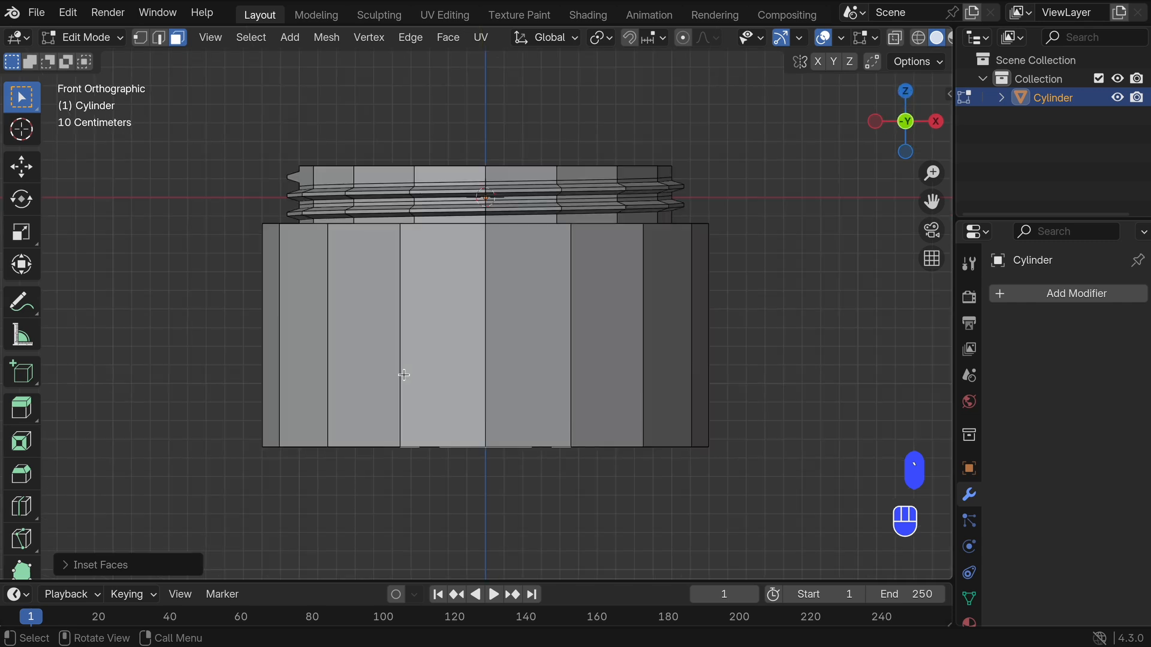
Step: With X-ray on, raise the jar's inset bottom face about 0.2 m along Z, and return to Object Mode with X-ray off
key(alt+z)
key(g)
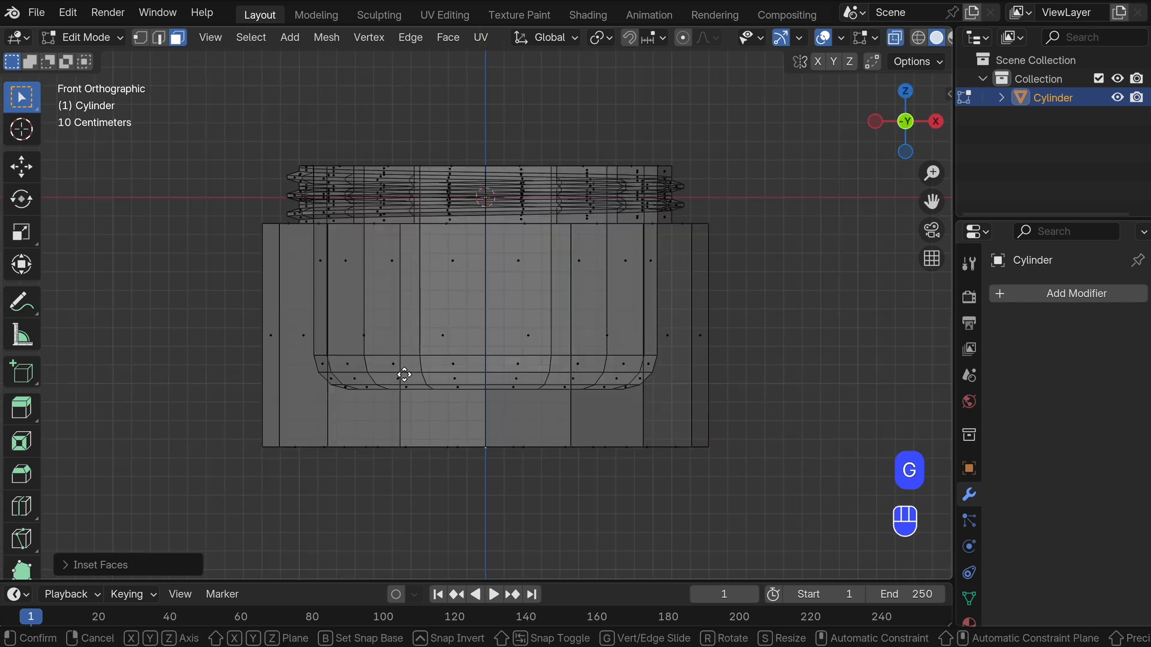
key(z)
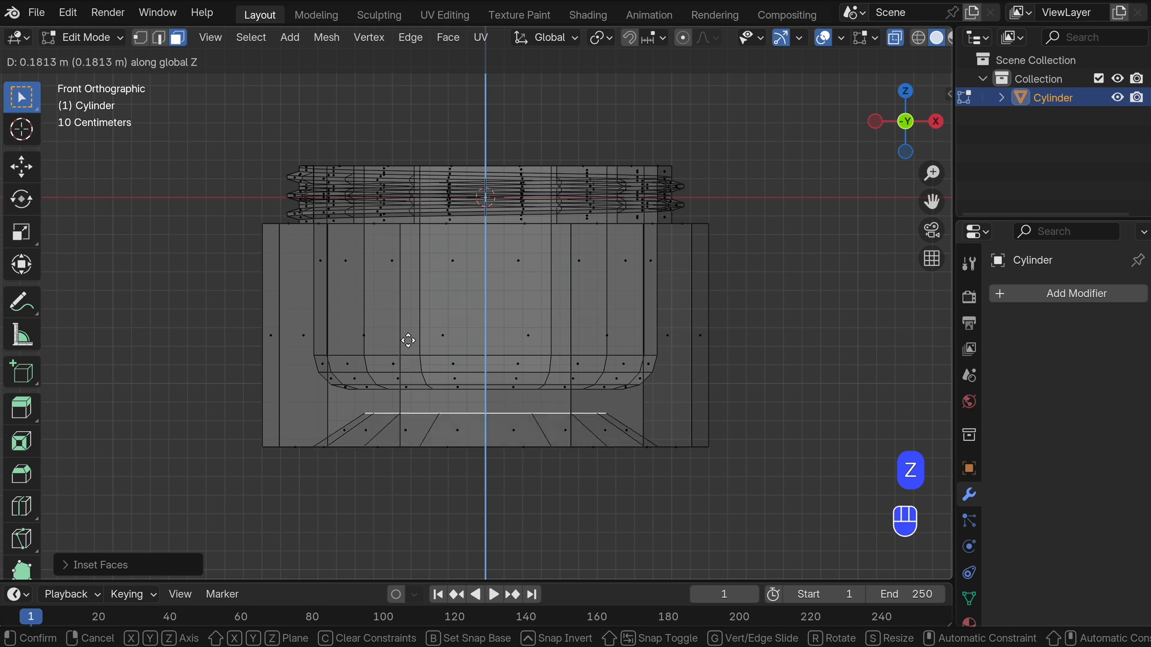
click(408, 338)
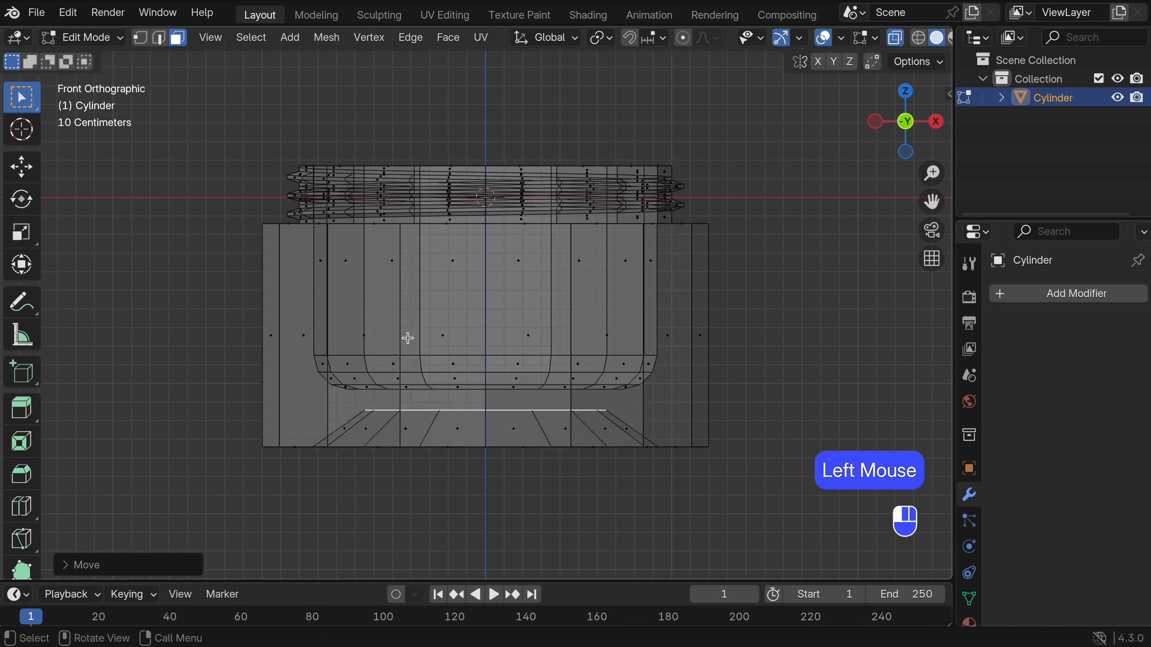
key(Tab)
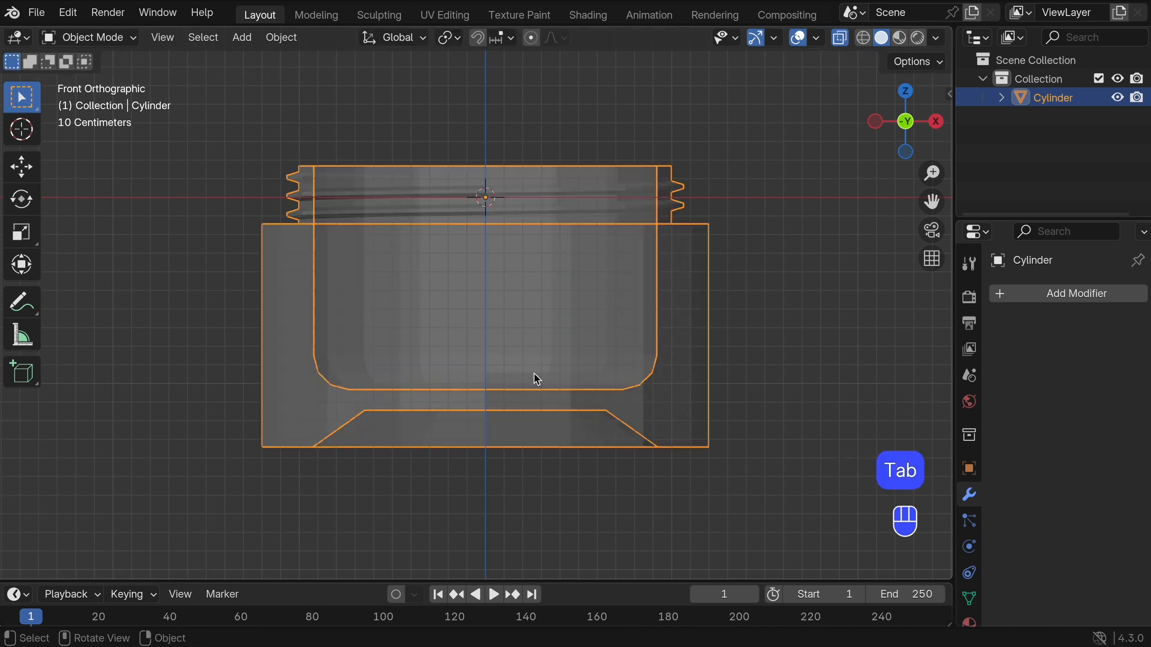
key(alt+z)
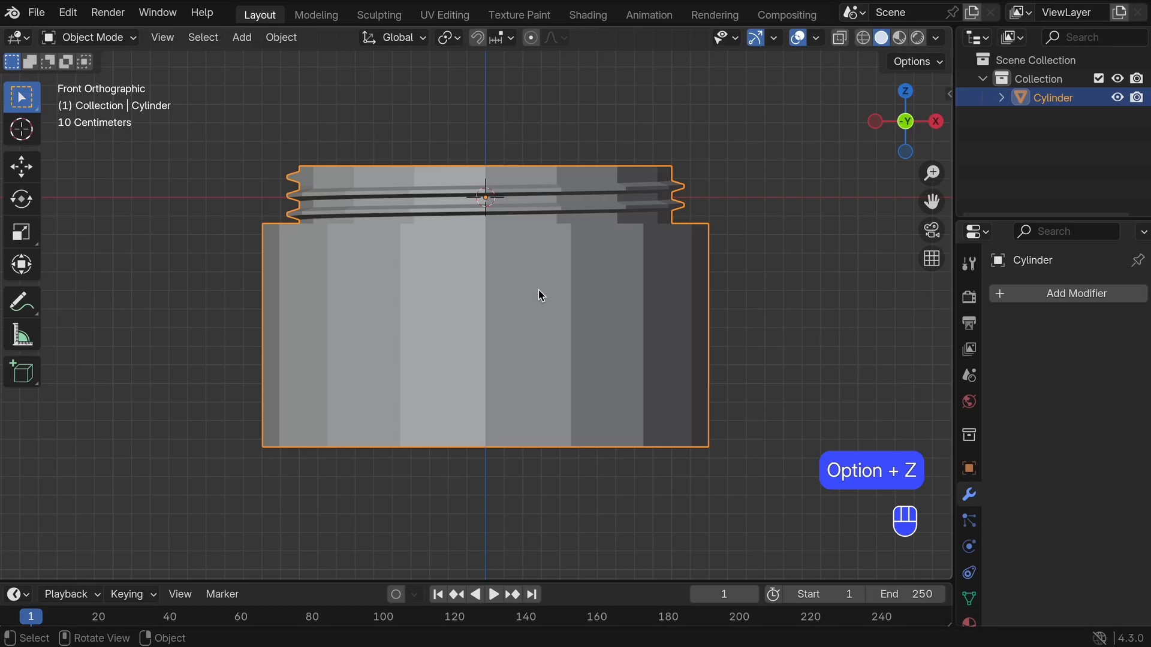
Step: Select the ring of faces around the jar's outer wall in Edit Mode and duplicate it in place
key(Tab)
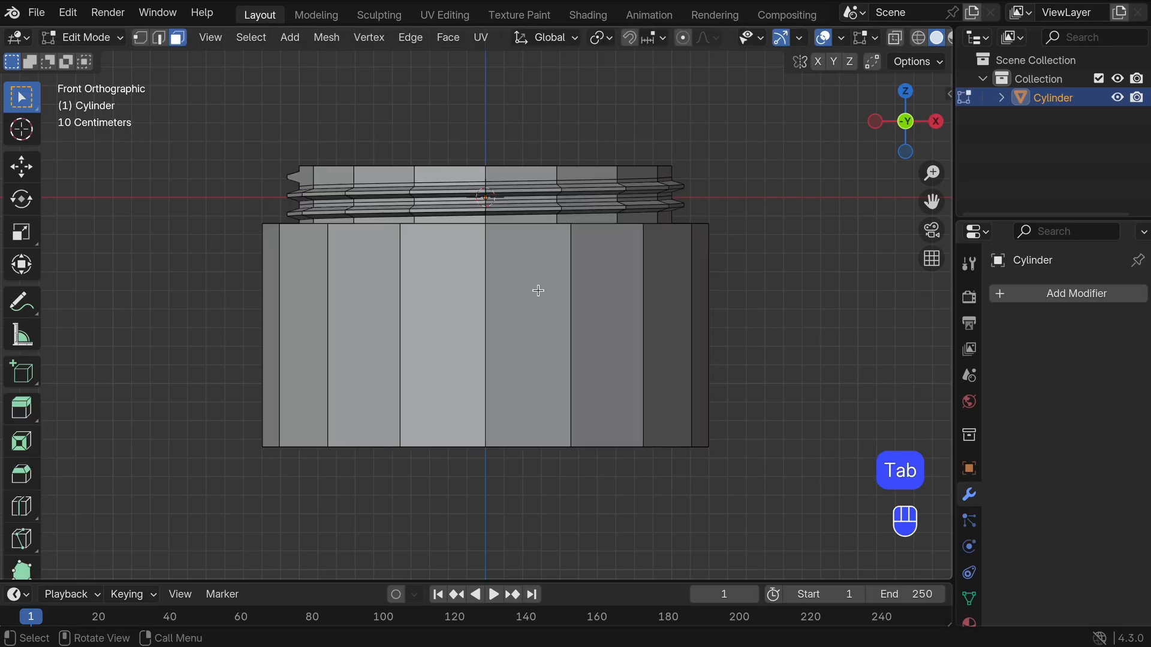
alt+click(563, 324)
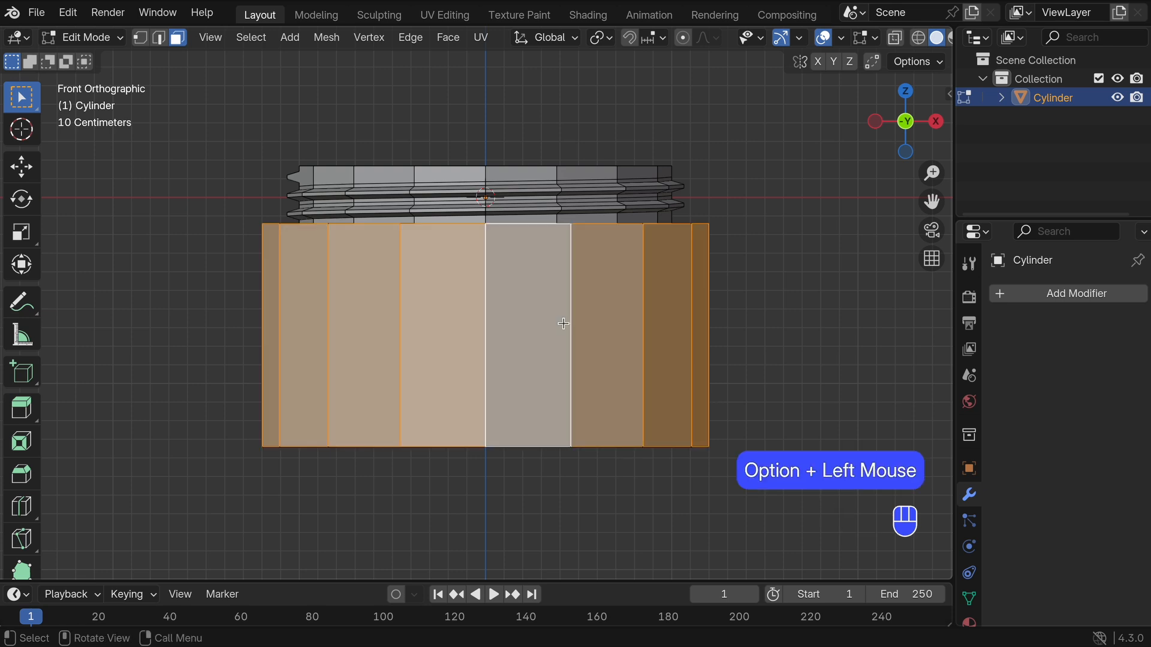
key(shift+d)
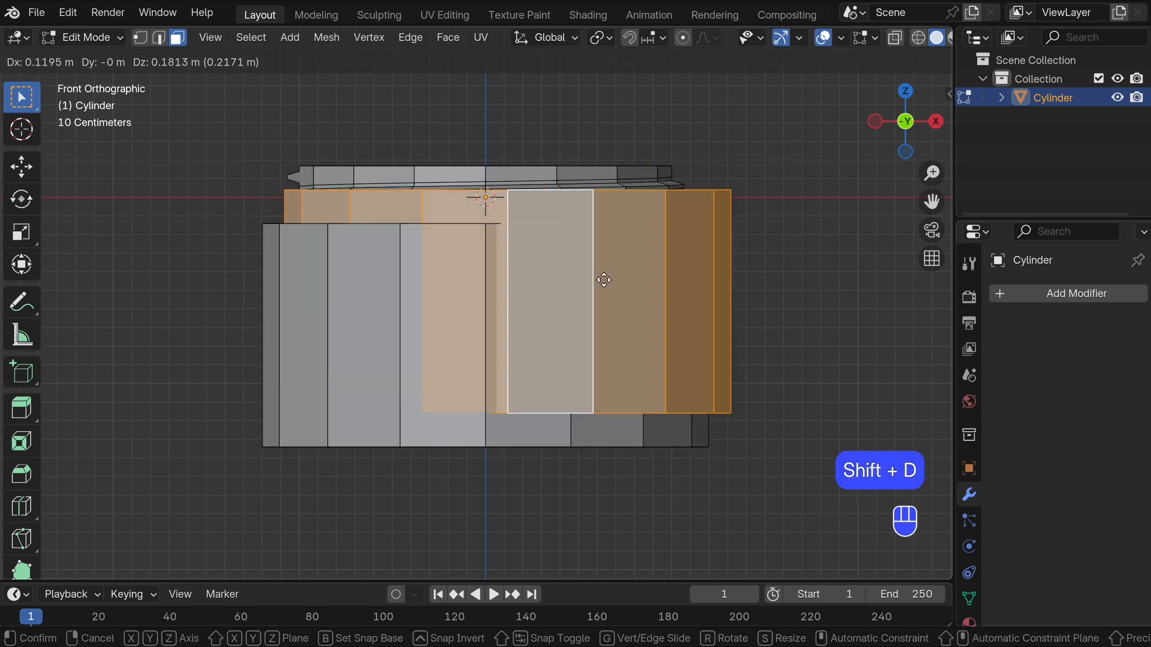
key(Escape)
Step: Scale the duplicated wall ring along Z only, setting its Z scale to 0.4
key(s)
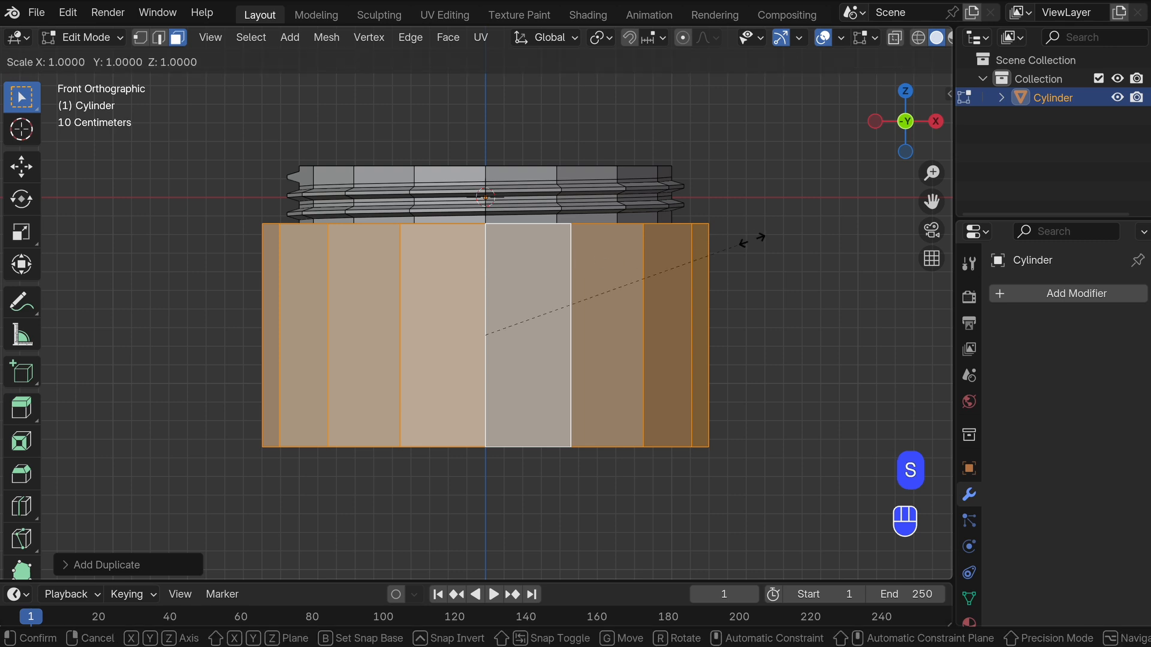
key(z)
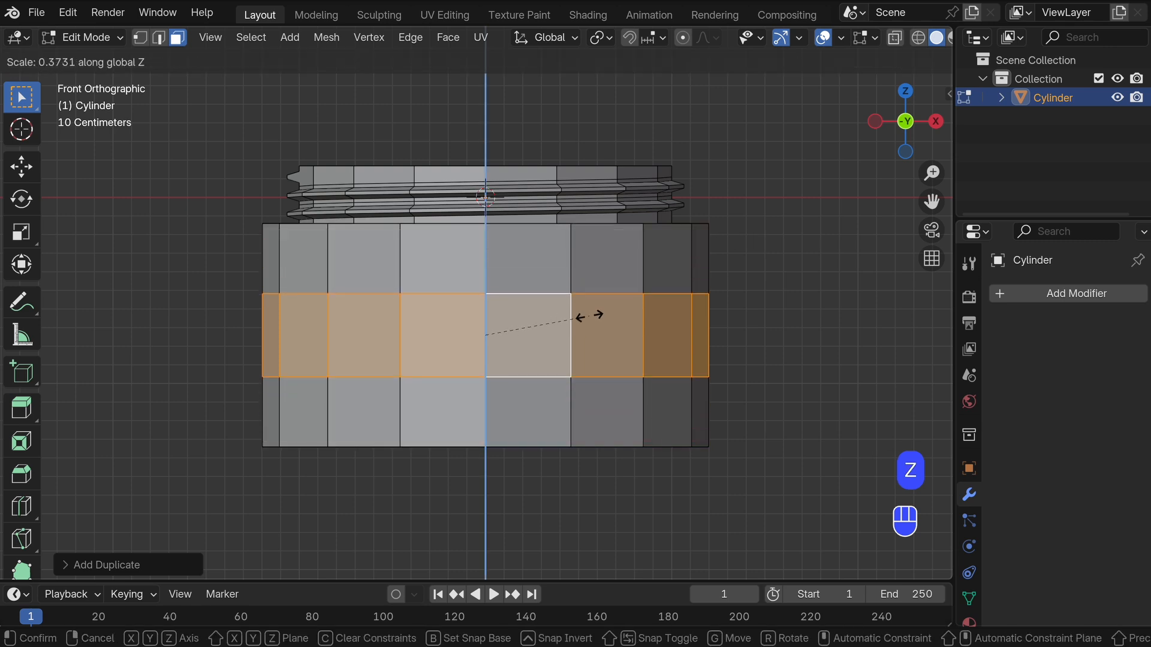
click(589, 316)
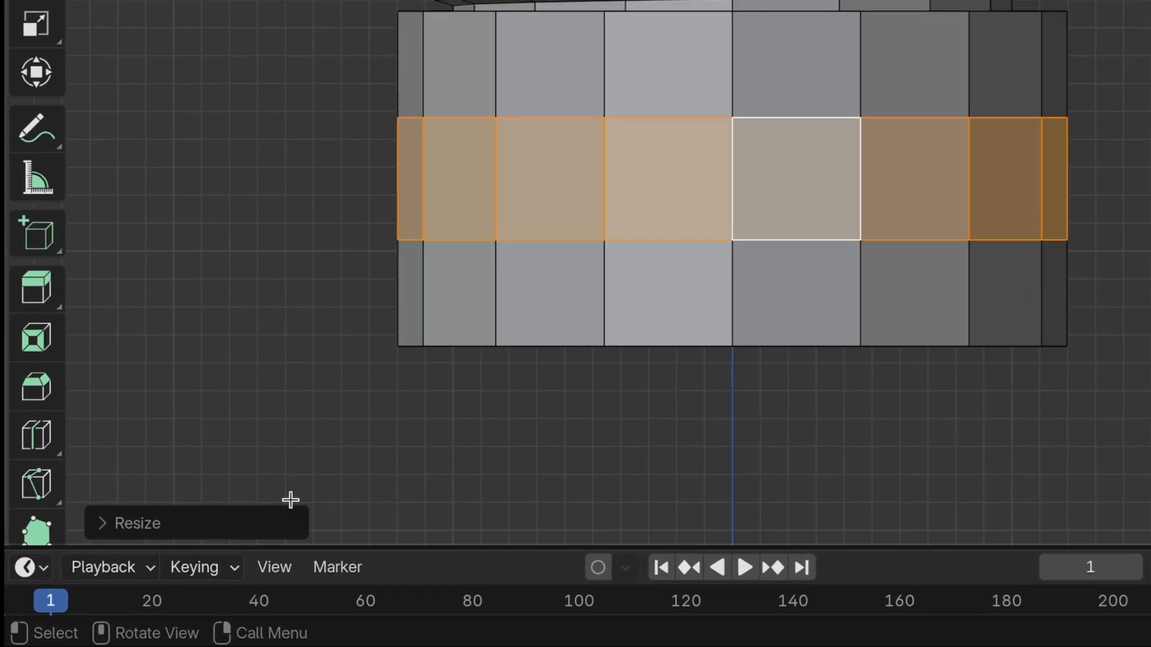
click(138, 566)
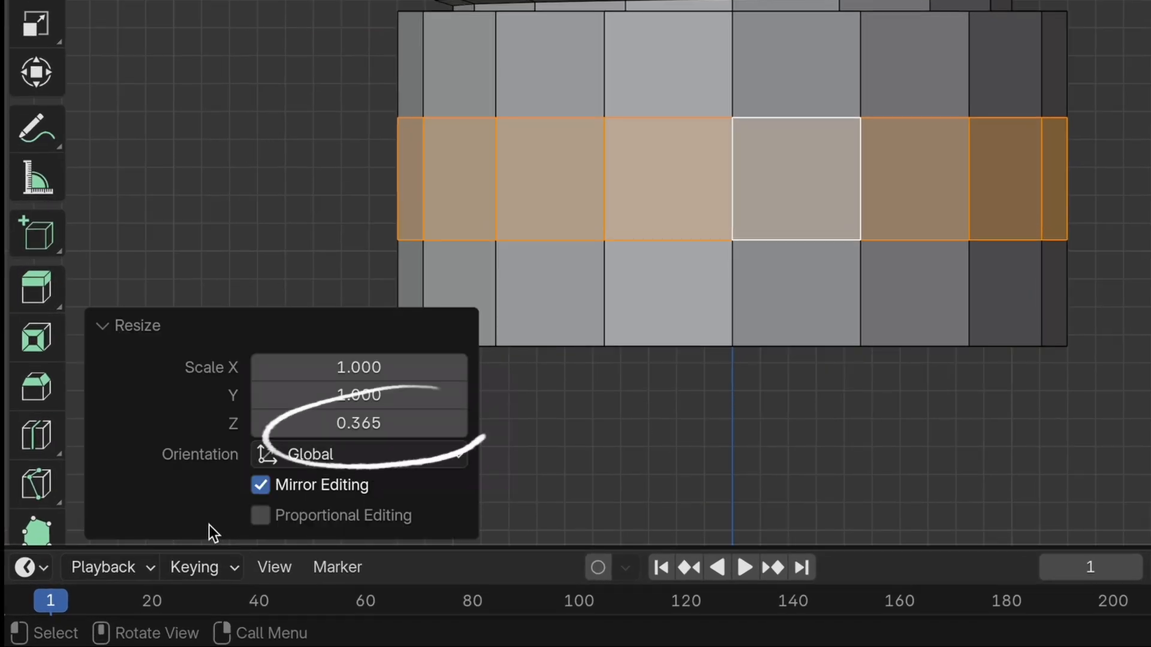
click(367, 424)
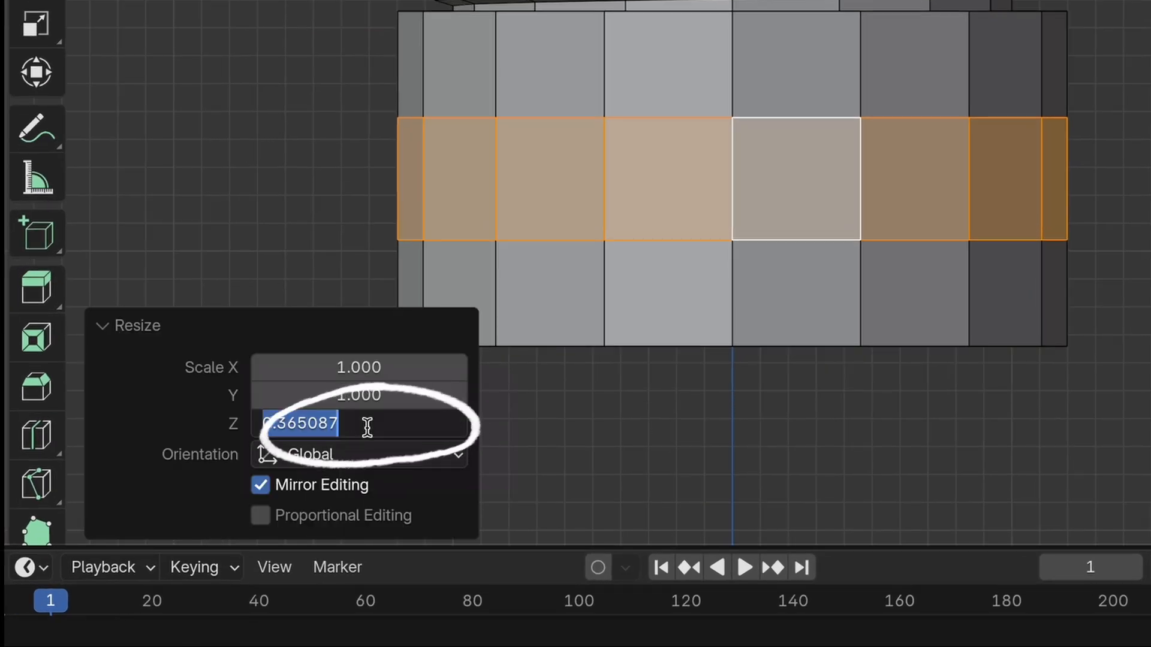
key(BackSpace)
text(.4)
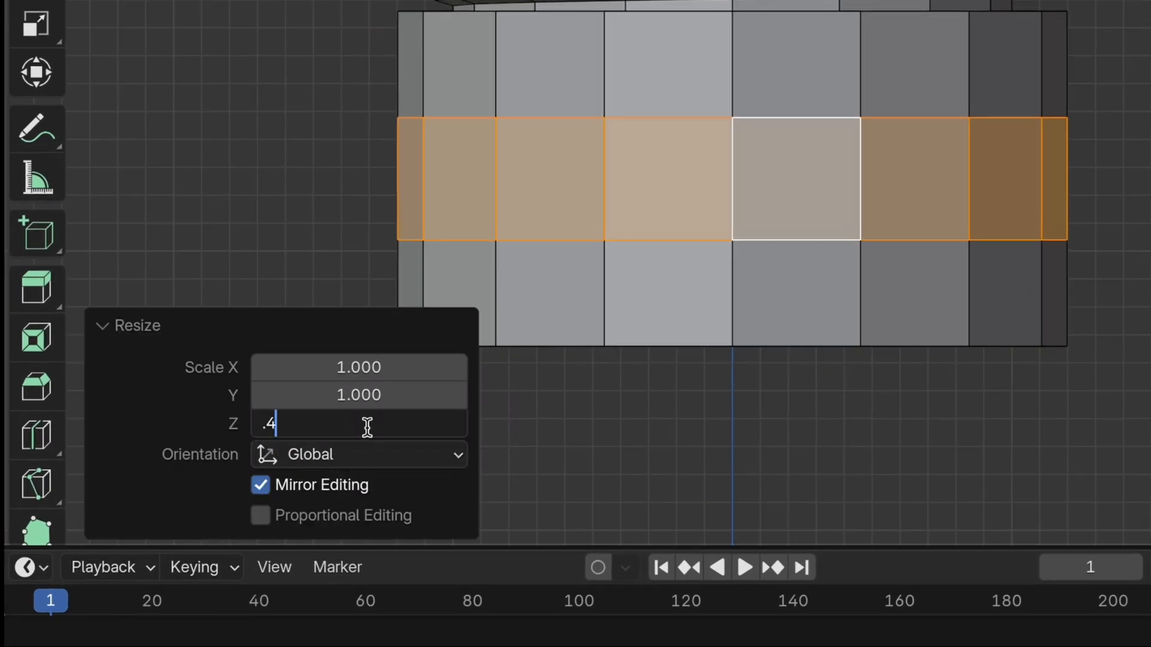
key(Return)
Step: Move the duplicated ring up about 0.85 m along Z to cover the threaded neck, and separate it into its own object
key(g)
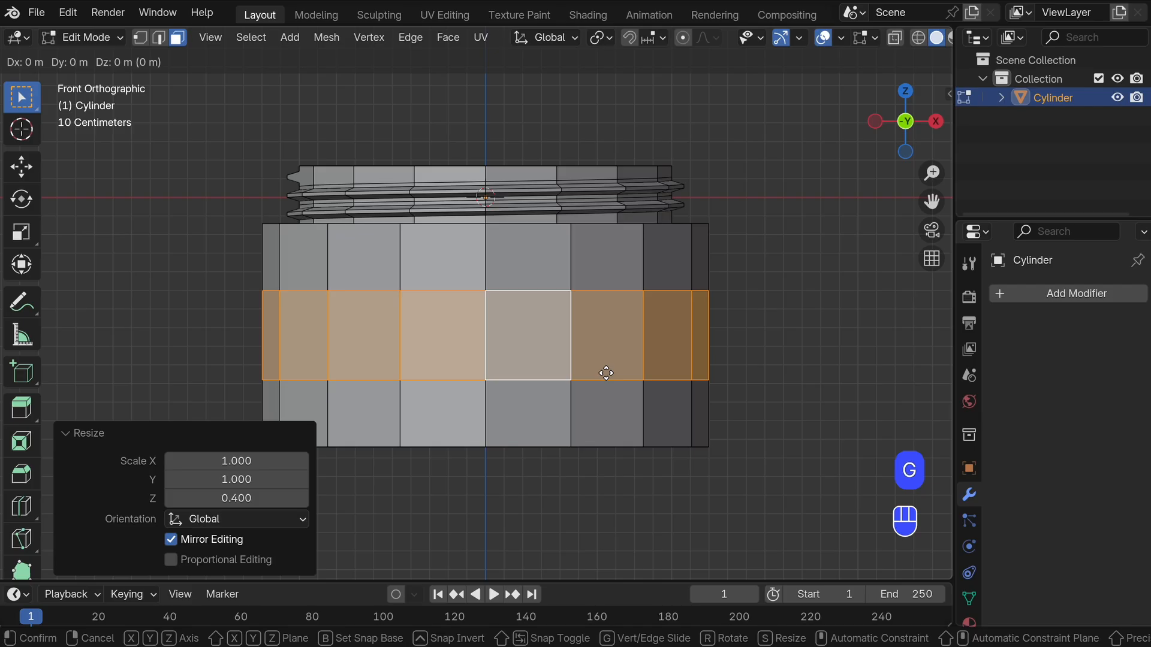
key(z)
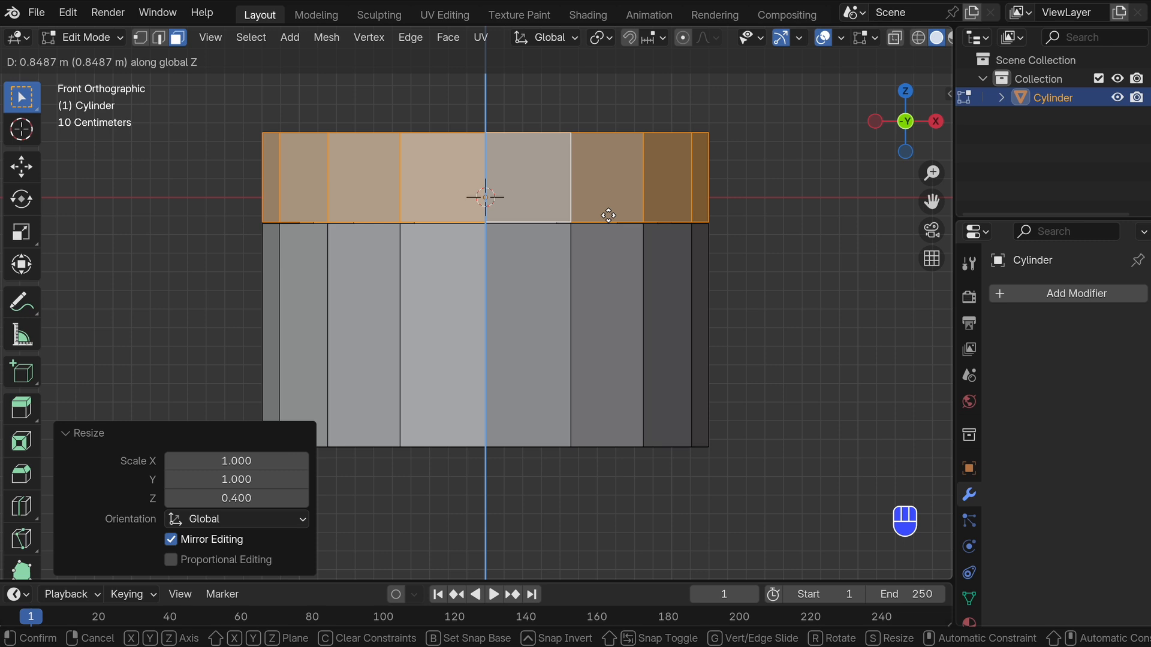
click(608, 215)
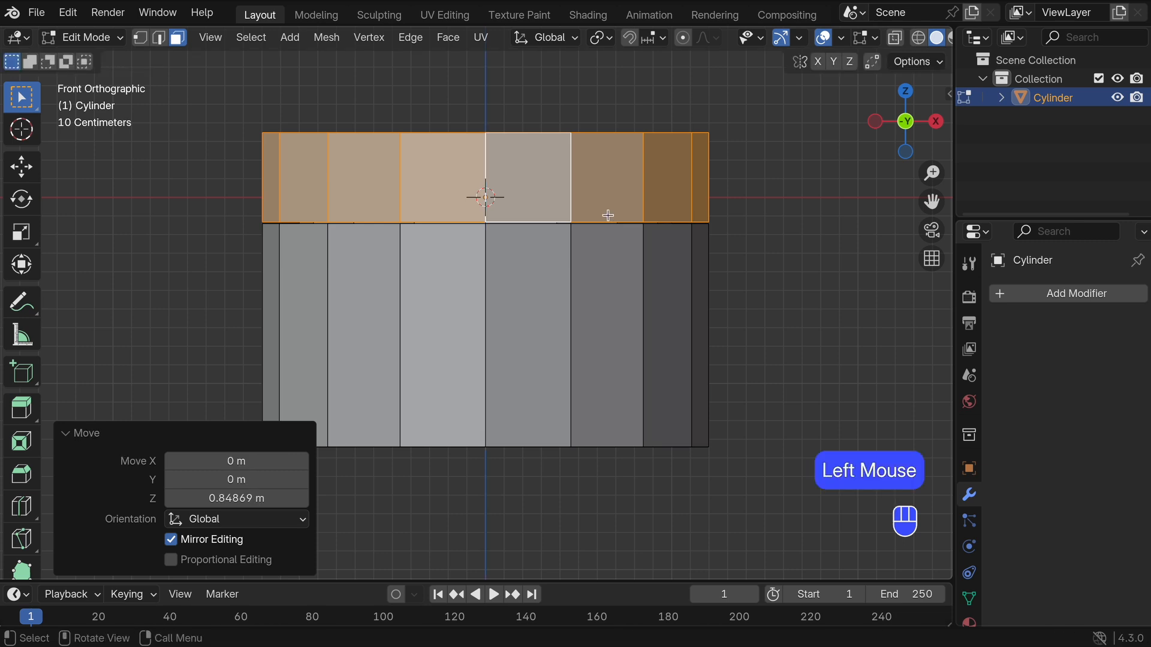
key(p)
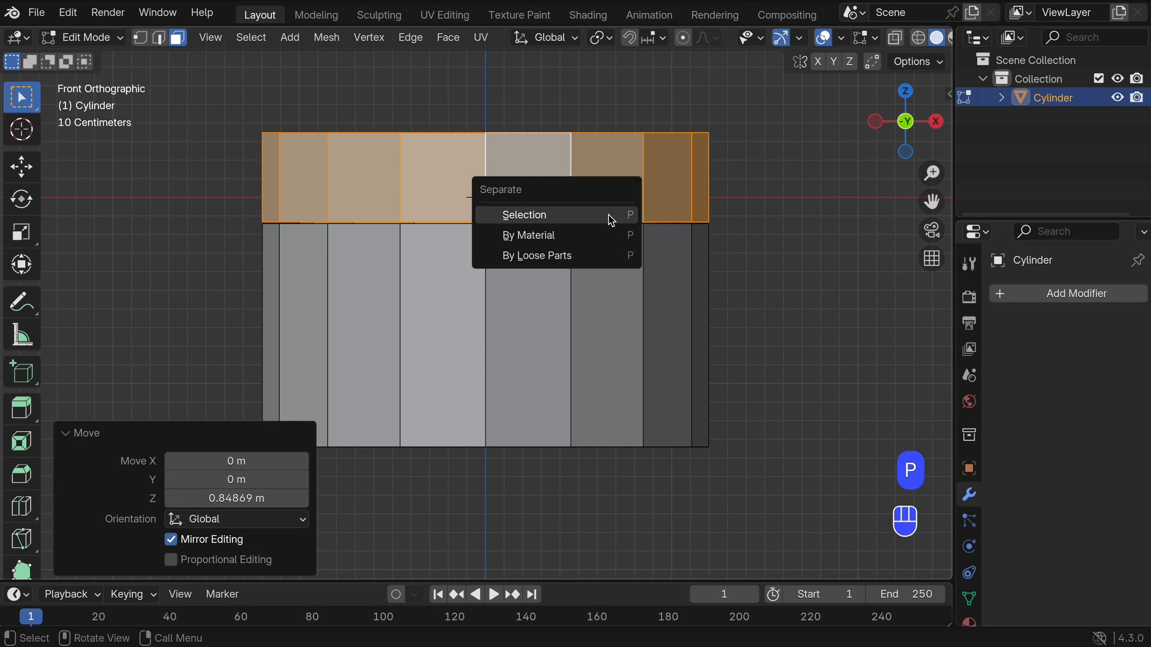
click(608, 215)
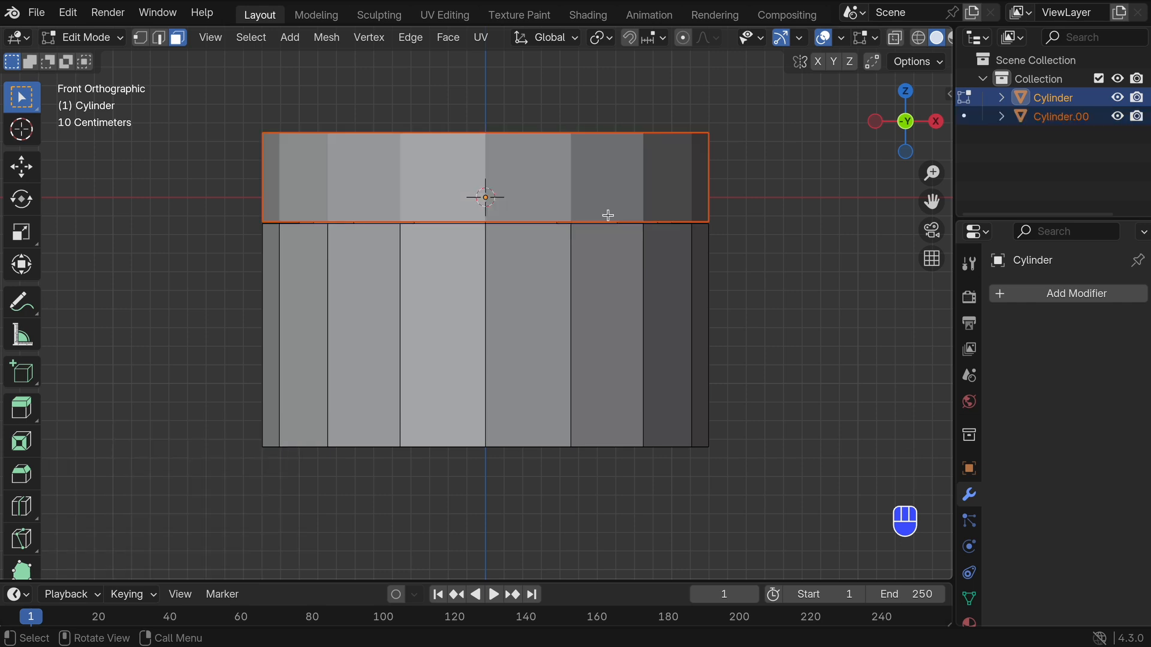
key(Tab)
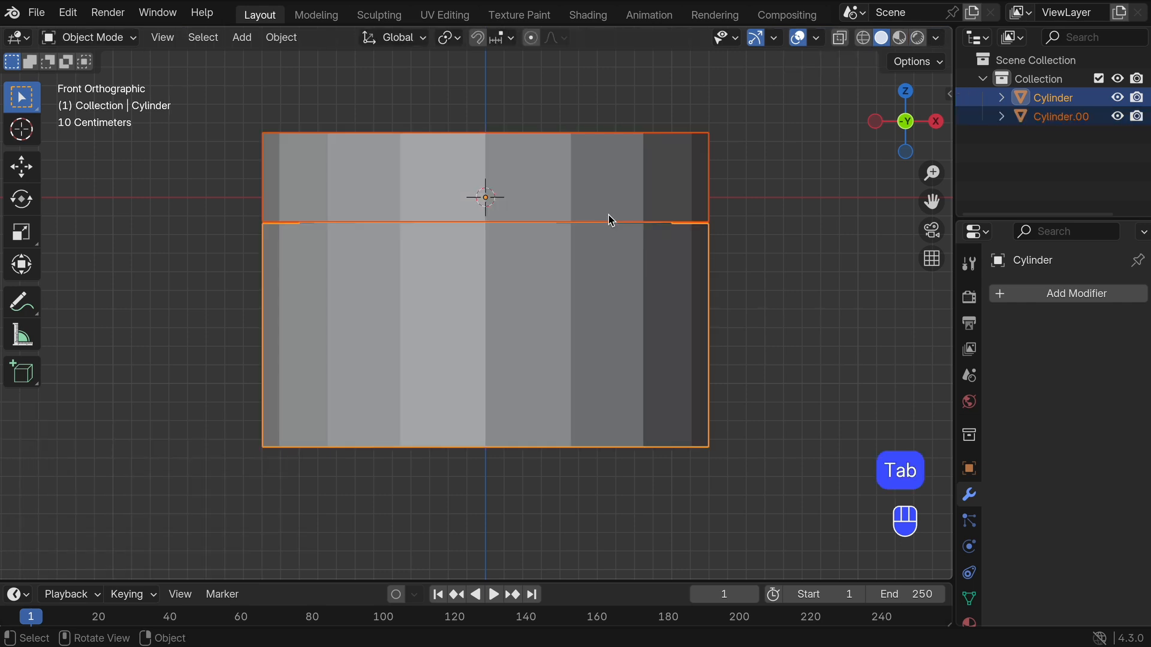
click(745, 206)
Step: Fill the lower and upper open edge loops of the separated lid ring with faces, and return to Object Mode
middle_drag(745, 206, 721, 261)
click(725, 253)
key(Tab)
key(2)
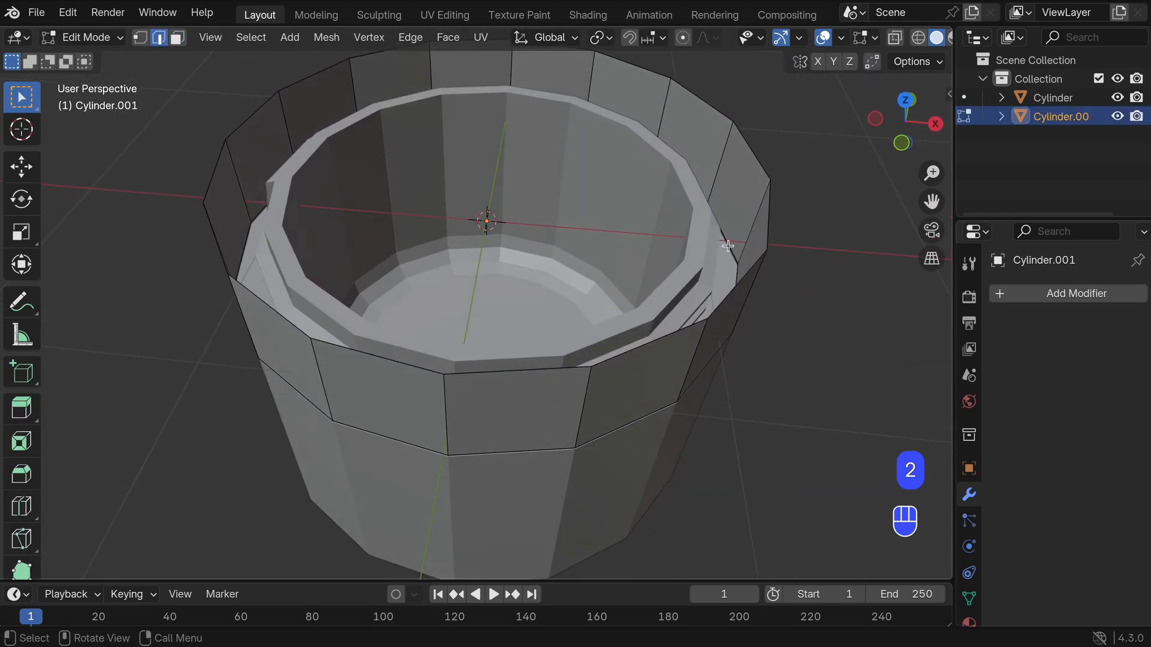
alt+click(728, 246)
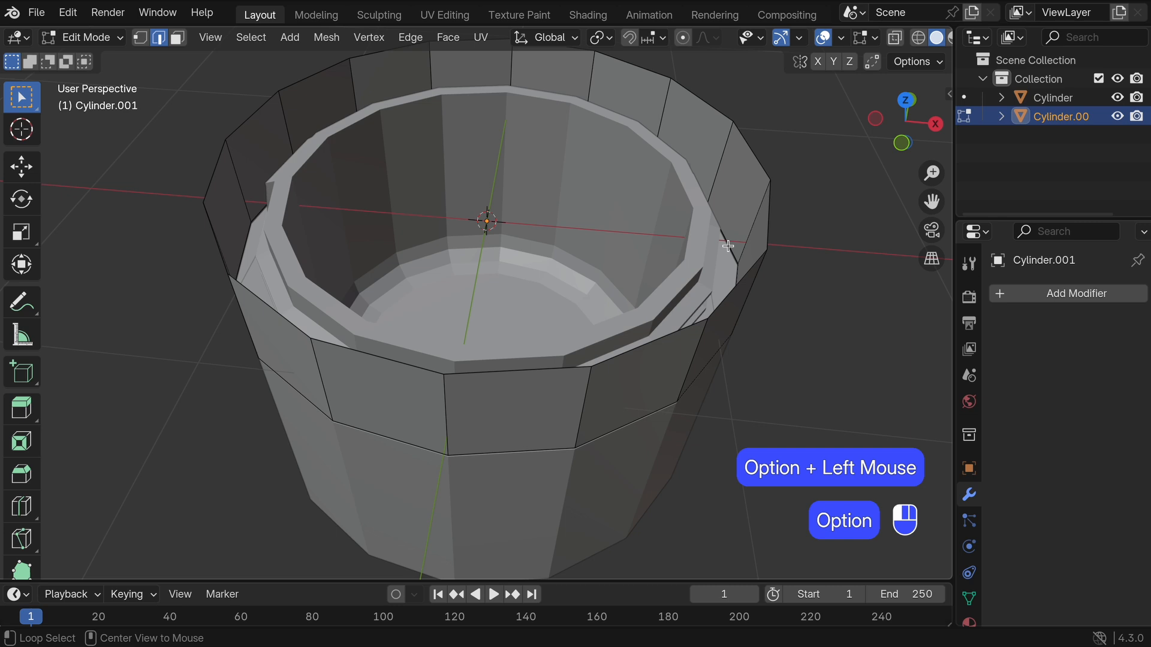
alt+click(727, 246)
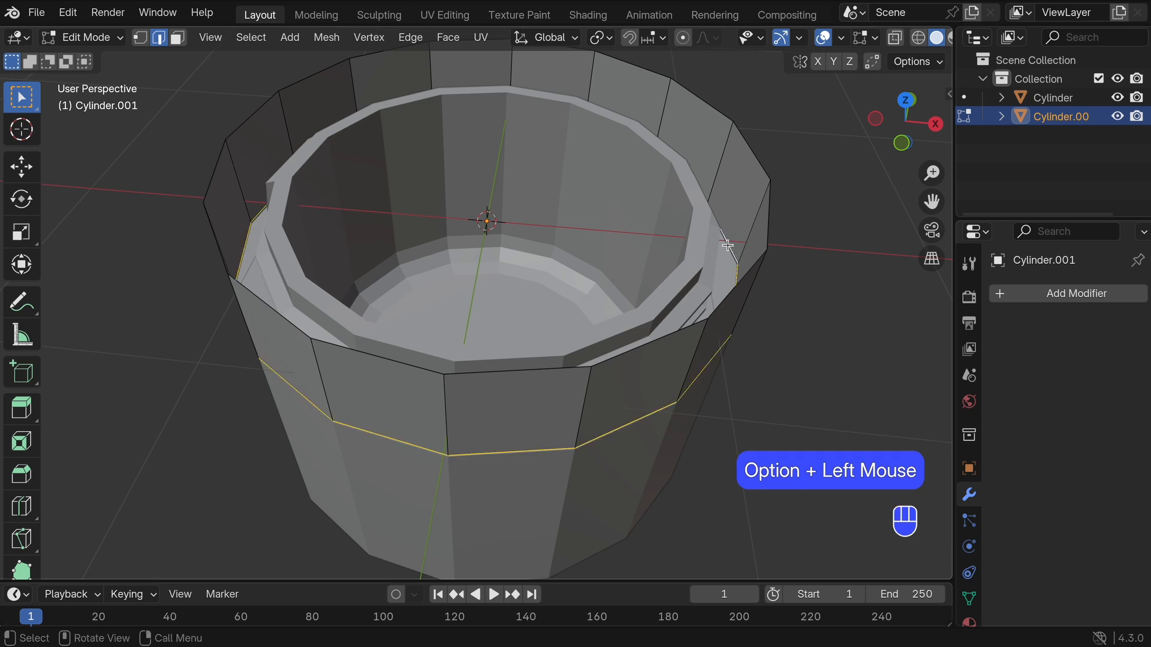
key(f)
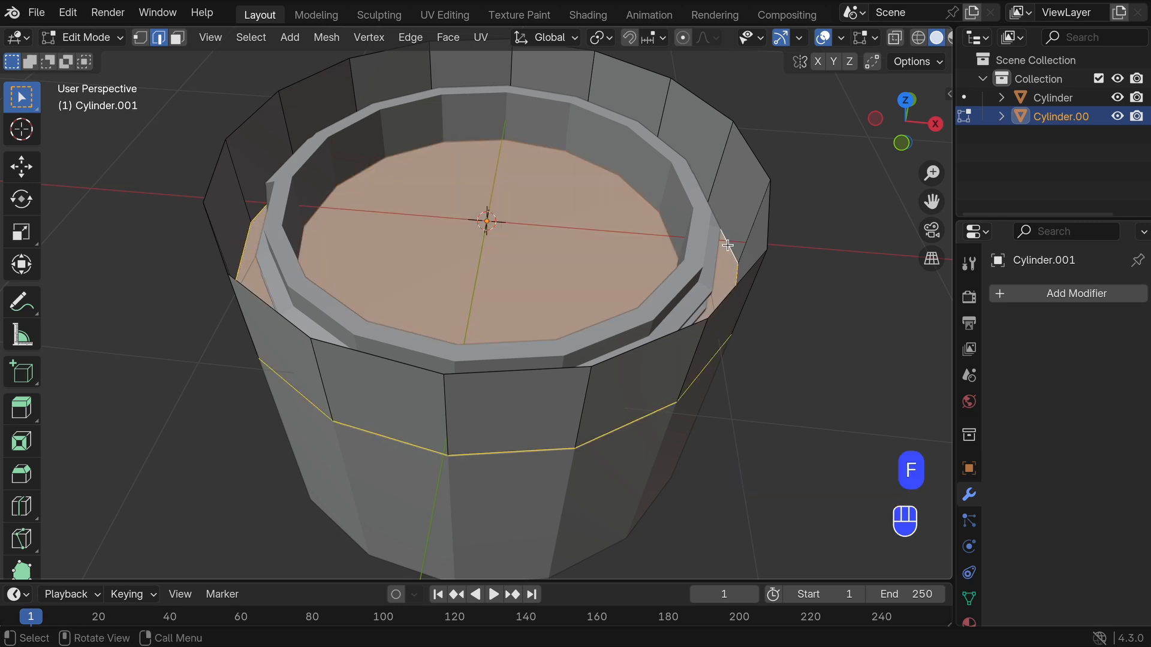
alt+click(759, 162)
key(f)
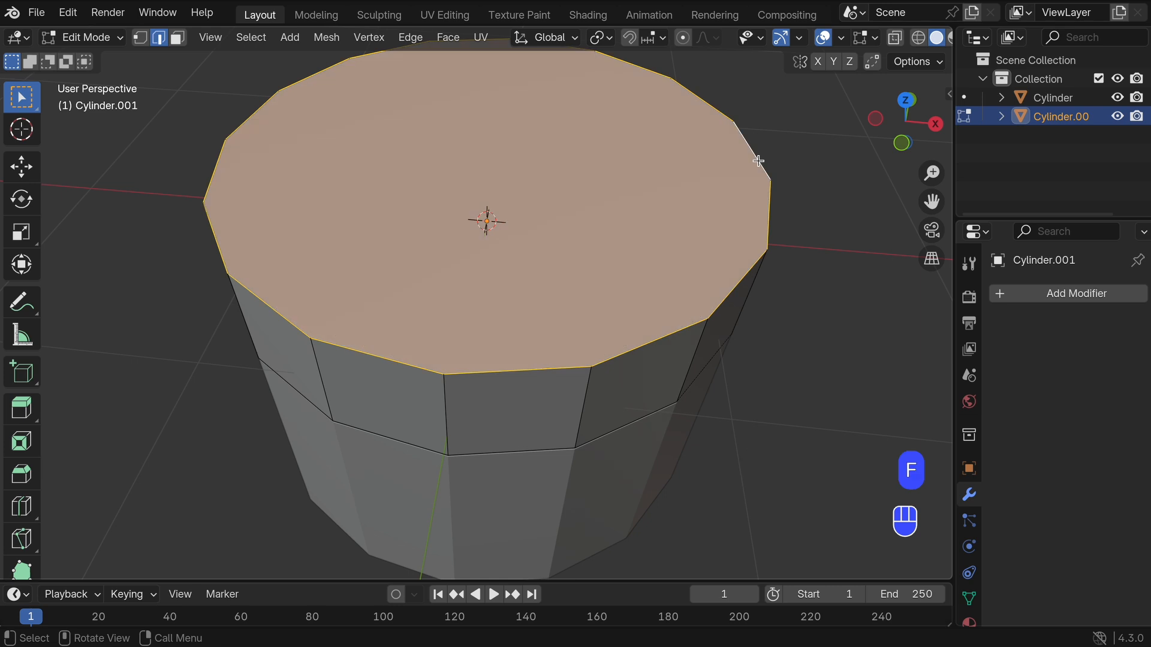
key(Tab)
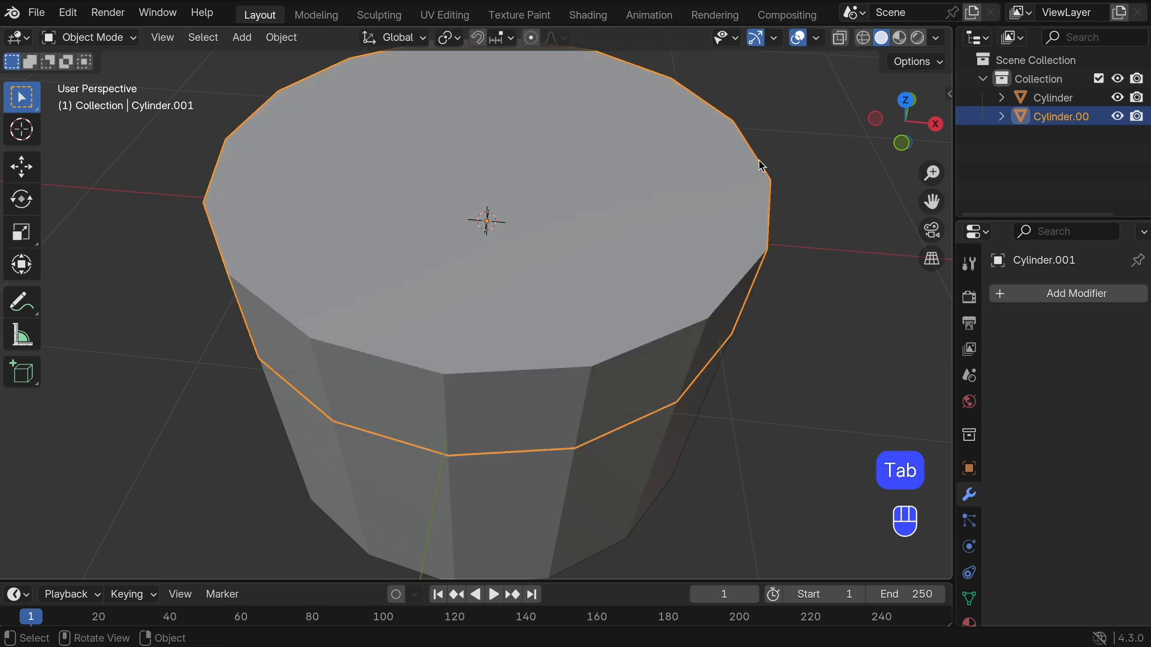
Step: Switch to the front view and rename the lid object as tutup
key(grave)
click(701, 111)
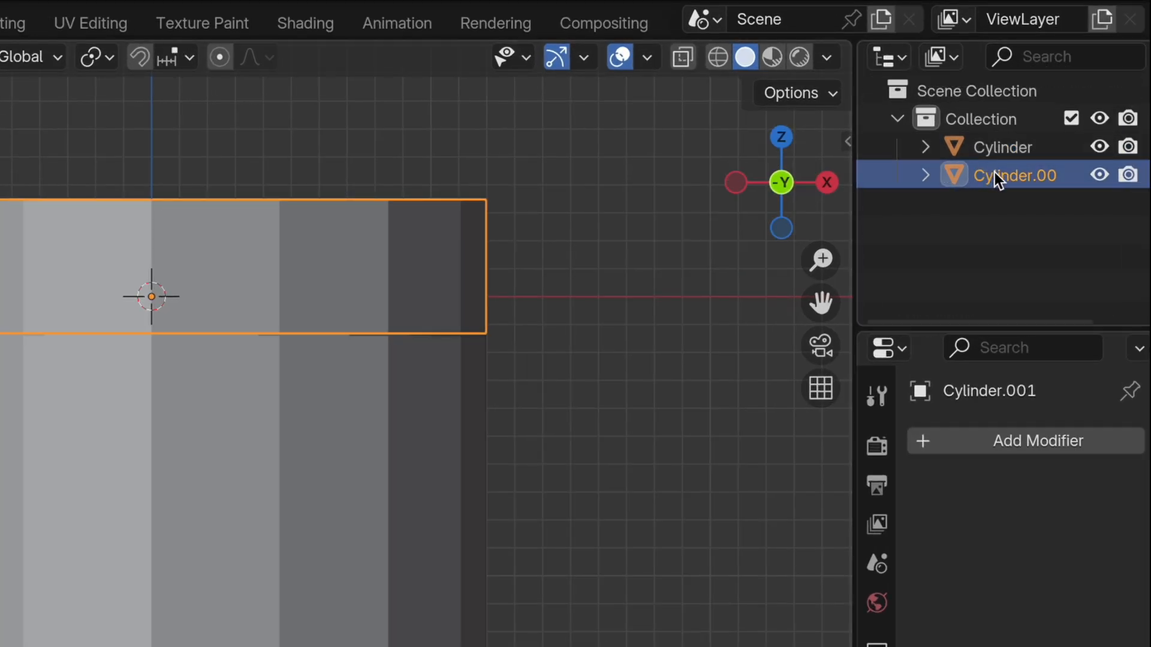
double_click(993, 177)
text(tutup)
key(Return)
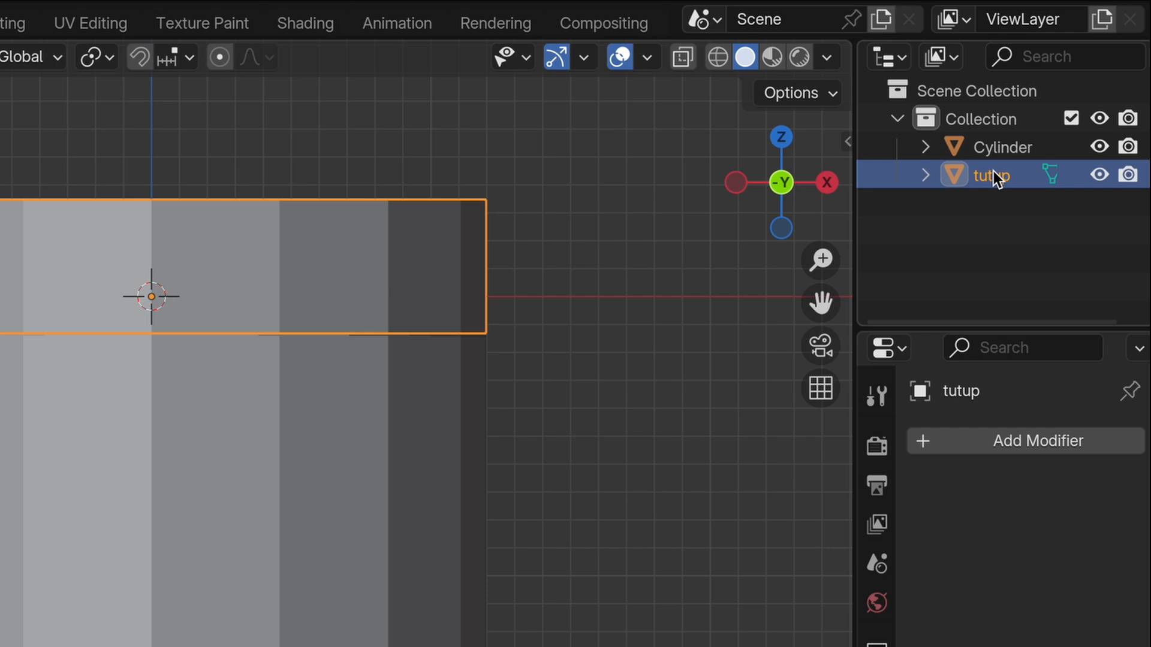
Step: Select the jar body and rename it as wadah
click(425, 414)
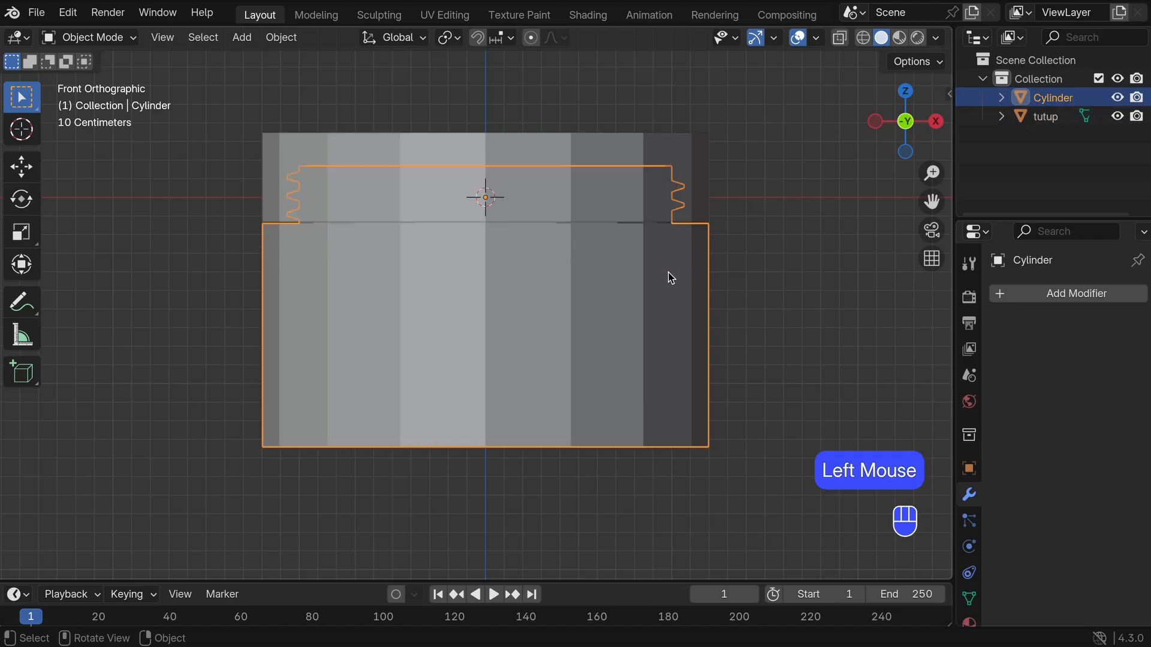
double_click(1065, 101)
text(wada)
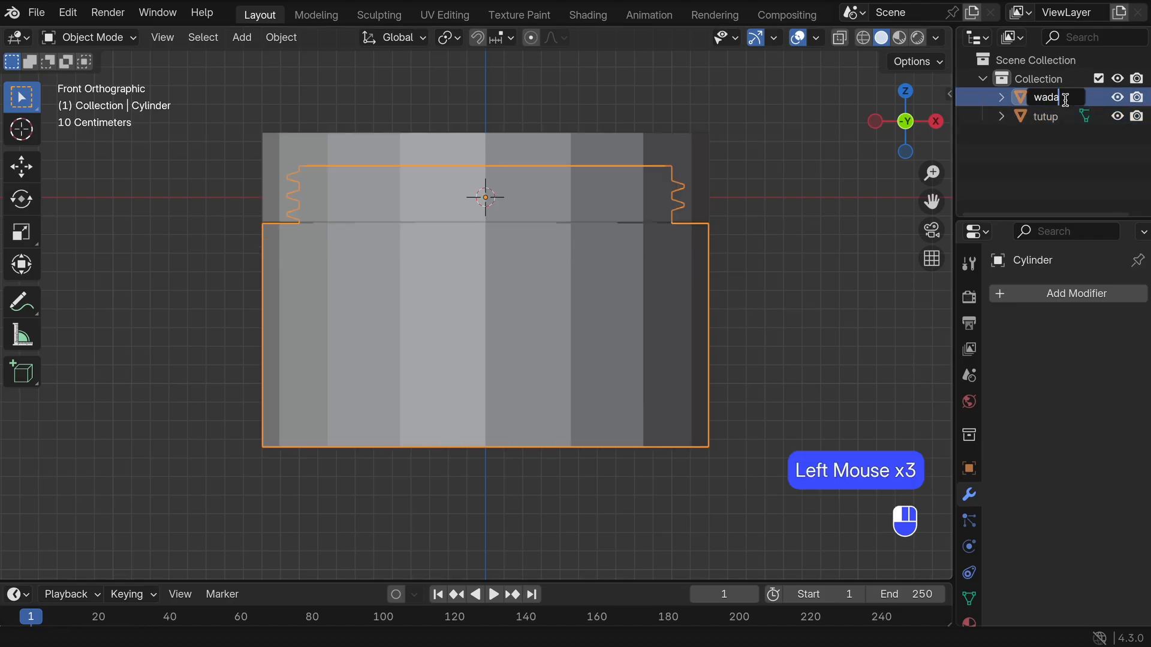
text(h)
key(Return)
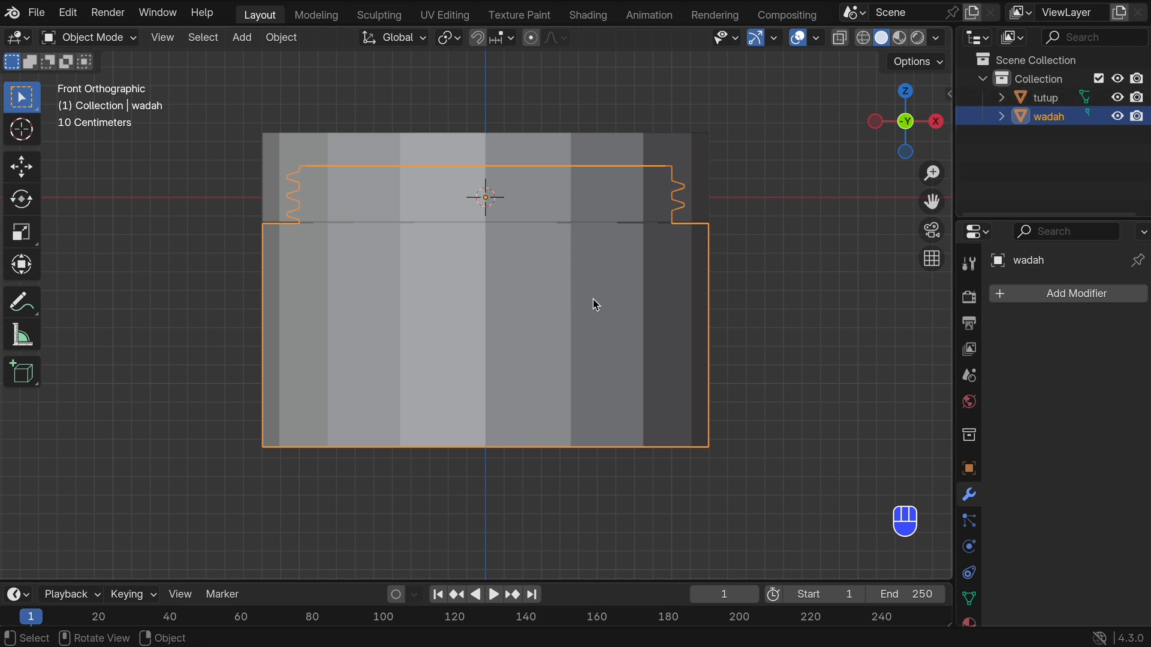
Step: In Edit Mode with X-ray on, select the jar's inner floor and its bevelled edge, and duplicate them in place
key(Tab)
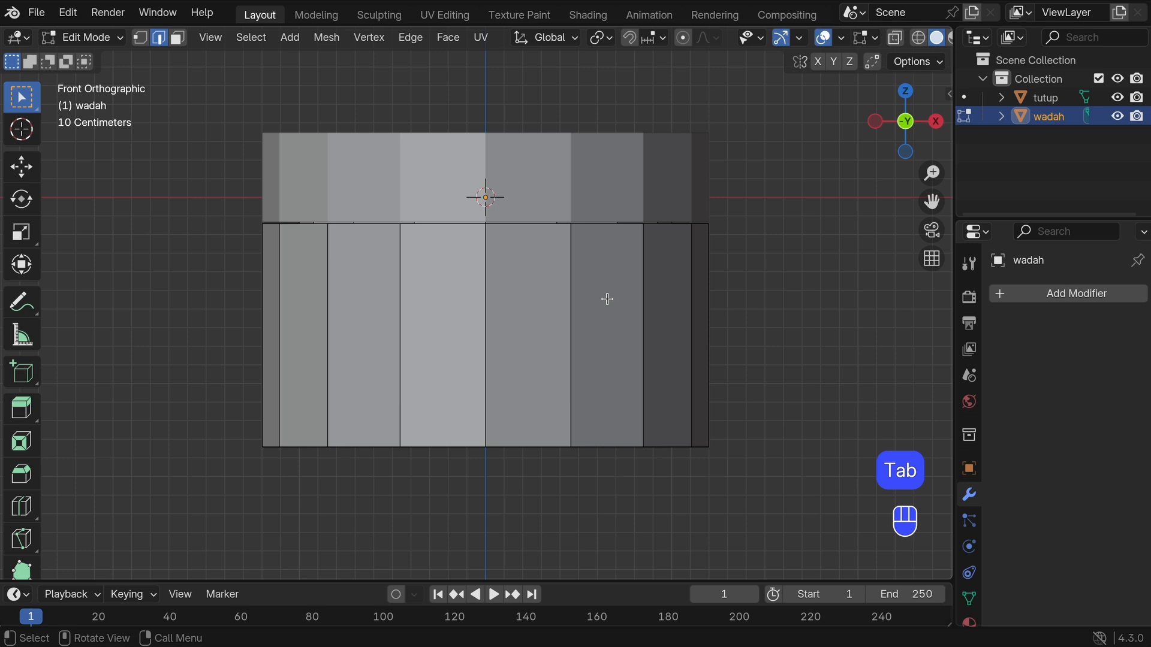
key(alt+z)
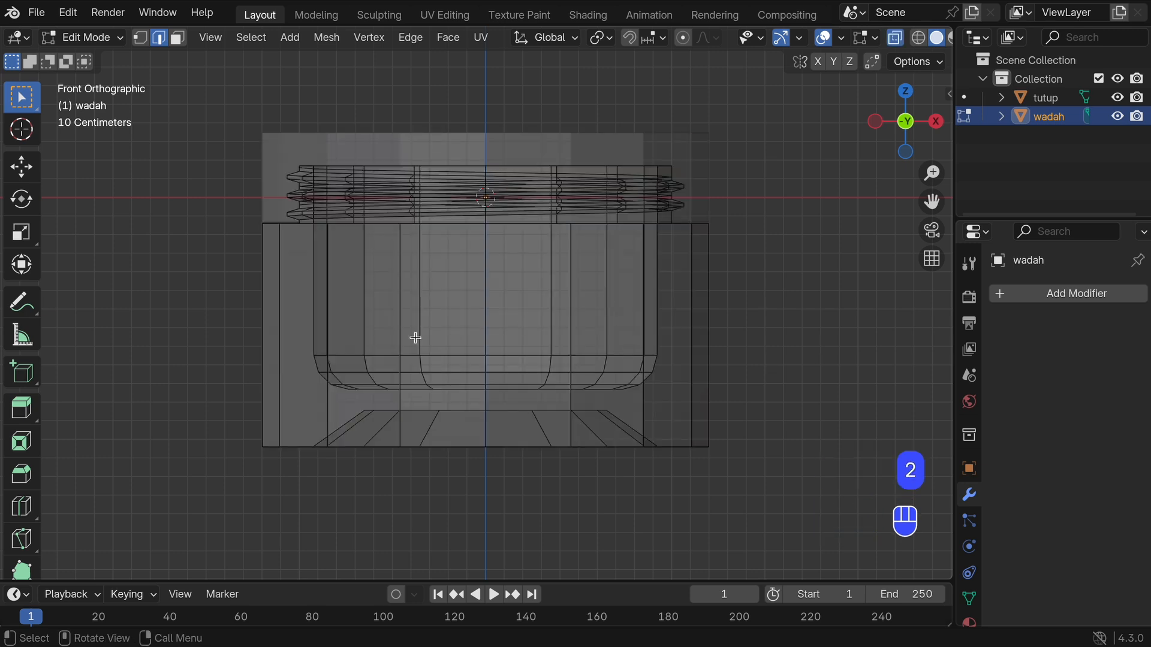
drag(293, 343, 673, 398)
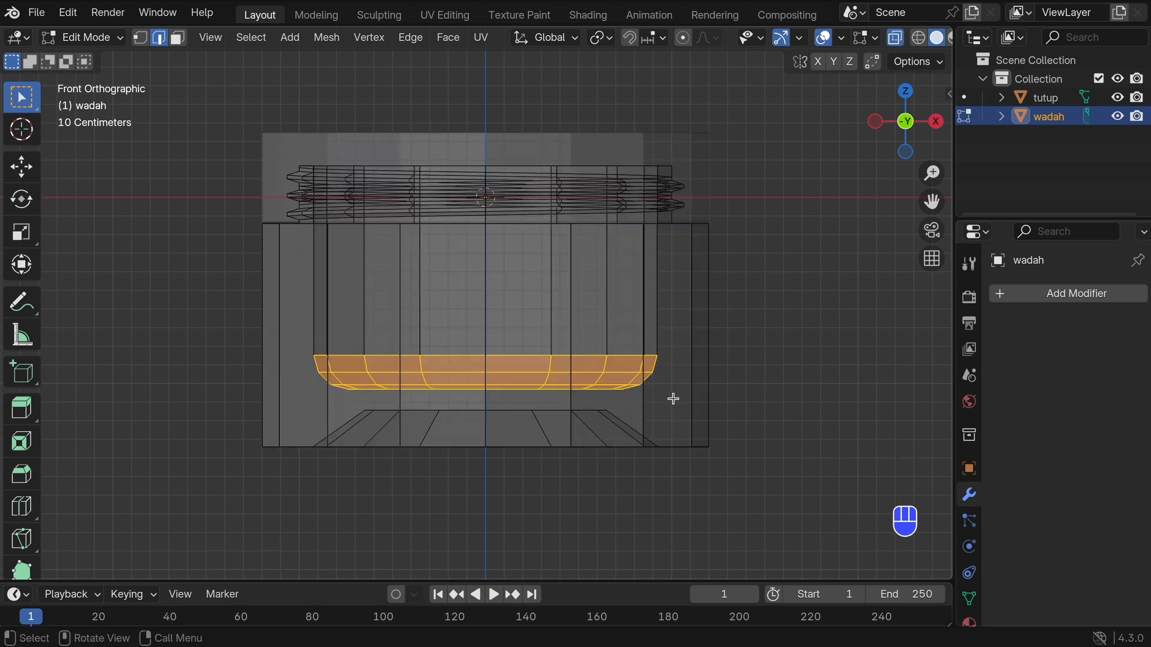
key(shift+d)
key(Escape)
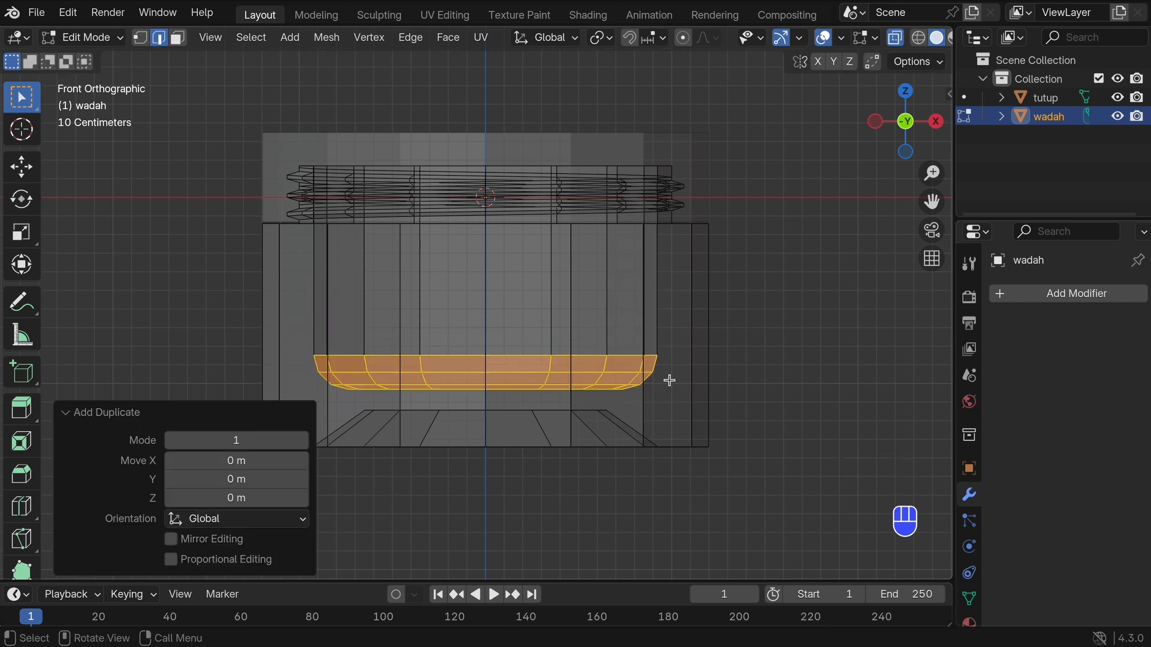
Step: Shrink/Fatten the duplicated inner floor geometry with an offset of 0.001 m
key(alt+s)
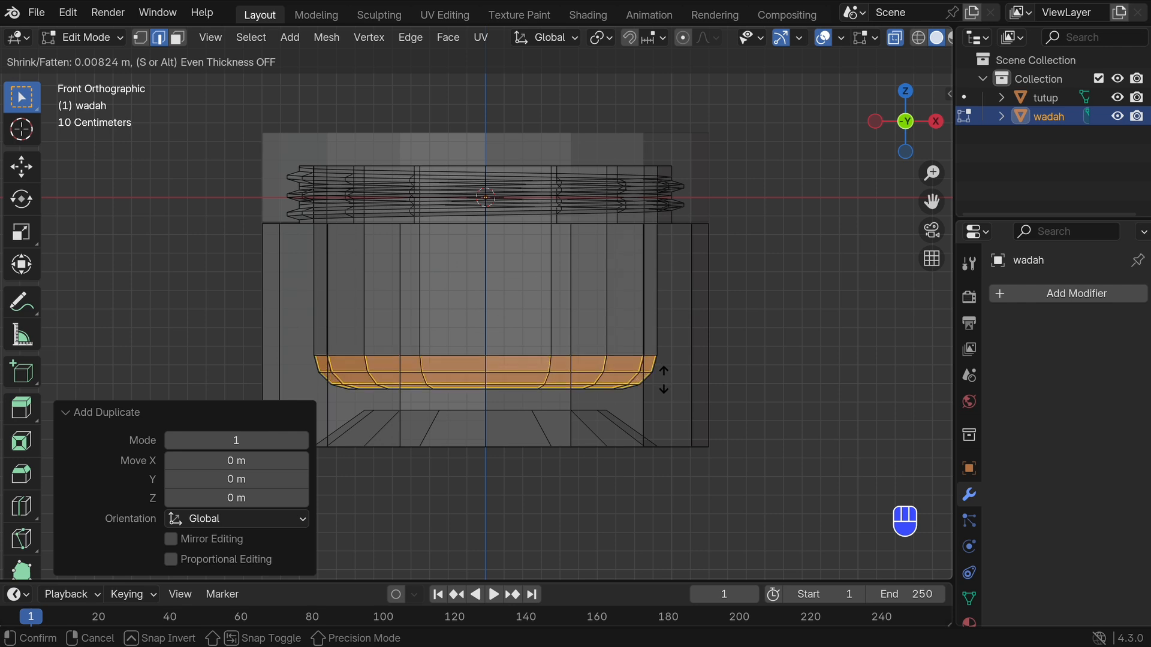
click(663, 379)
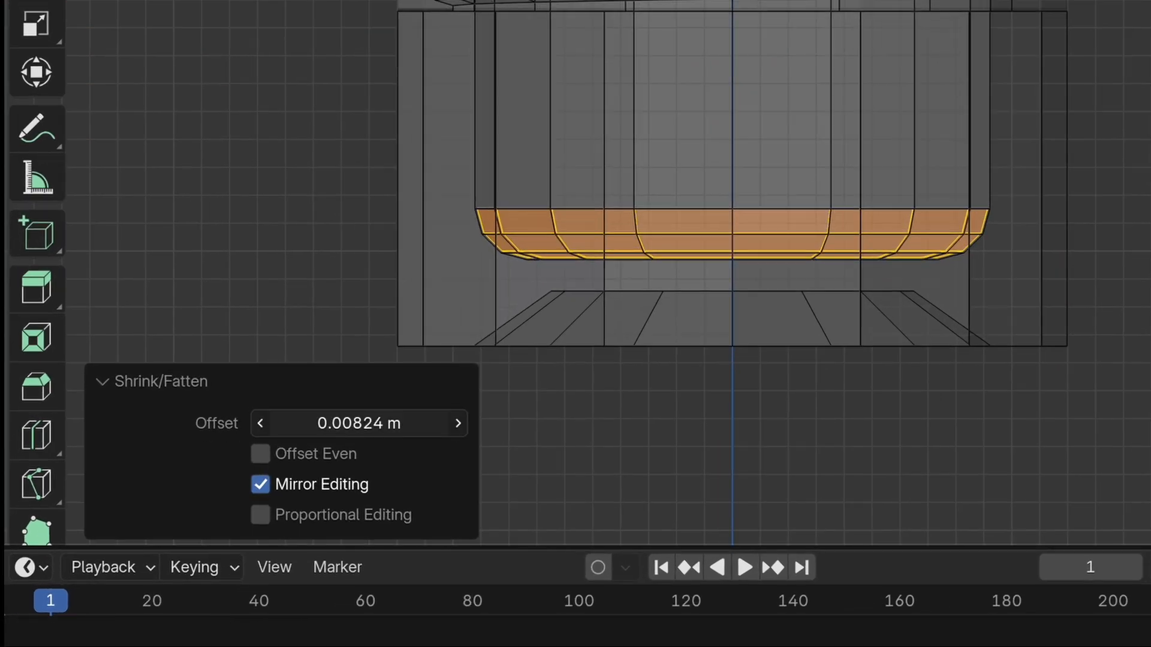
click(250, 495)
key(BackSpace)
text(.0)
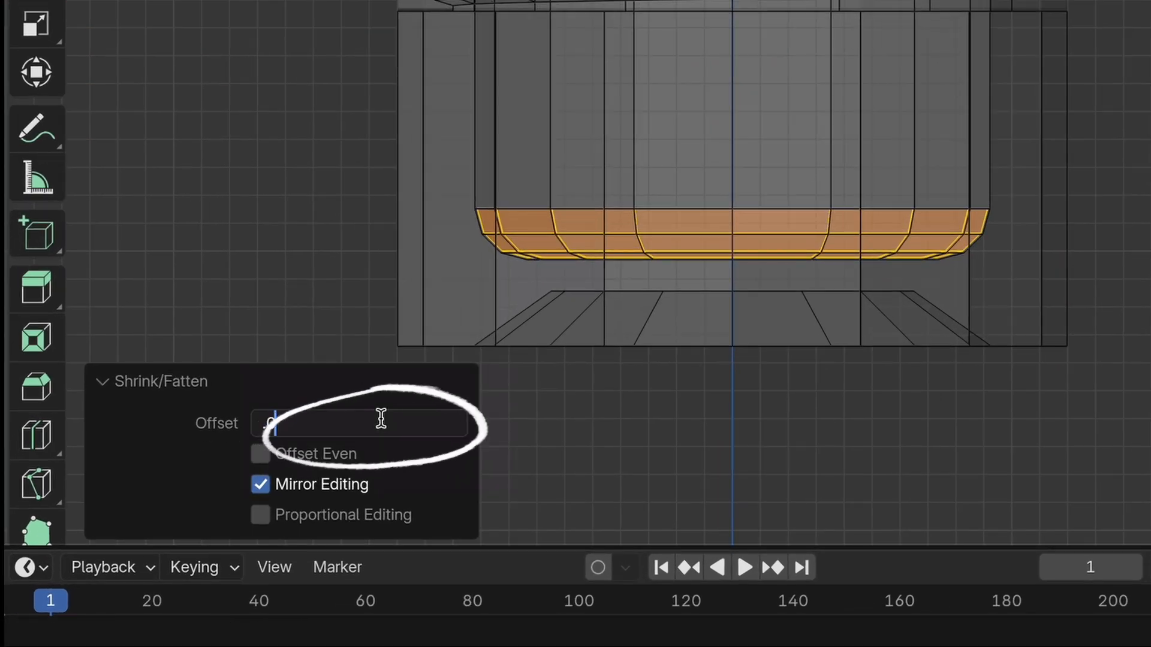
text(01)
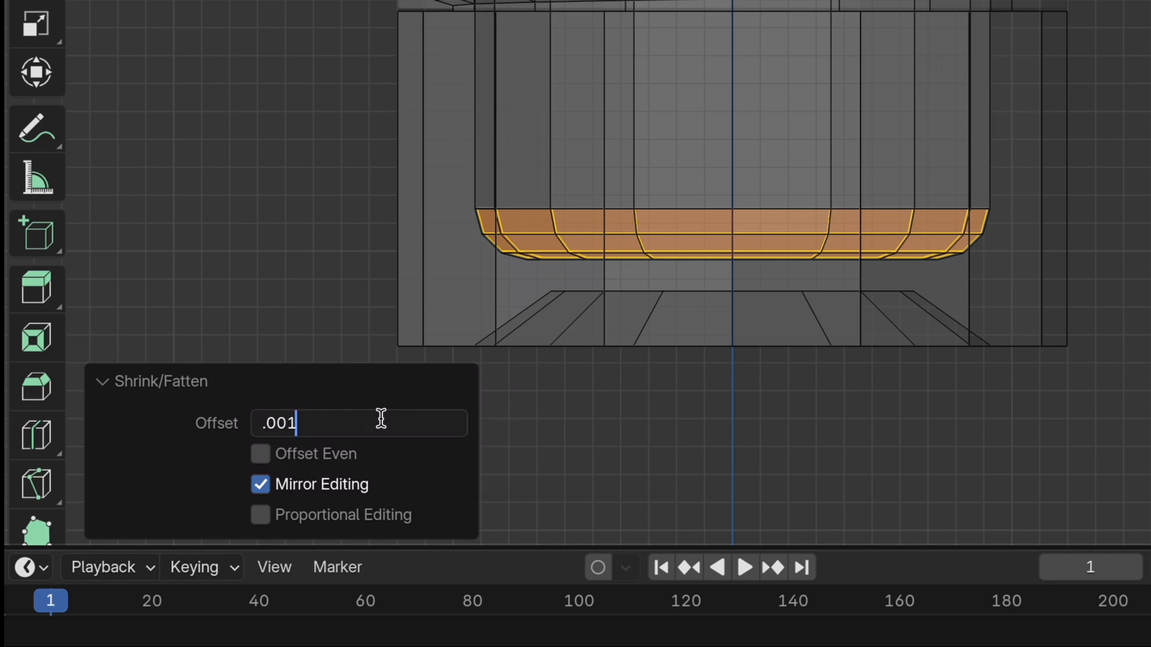
key(Return)
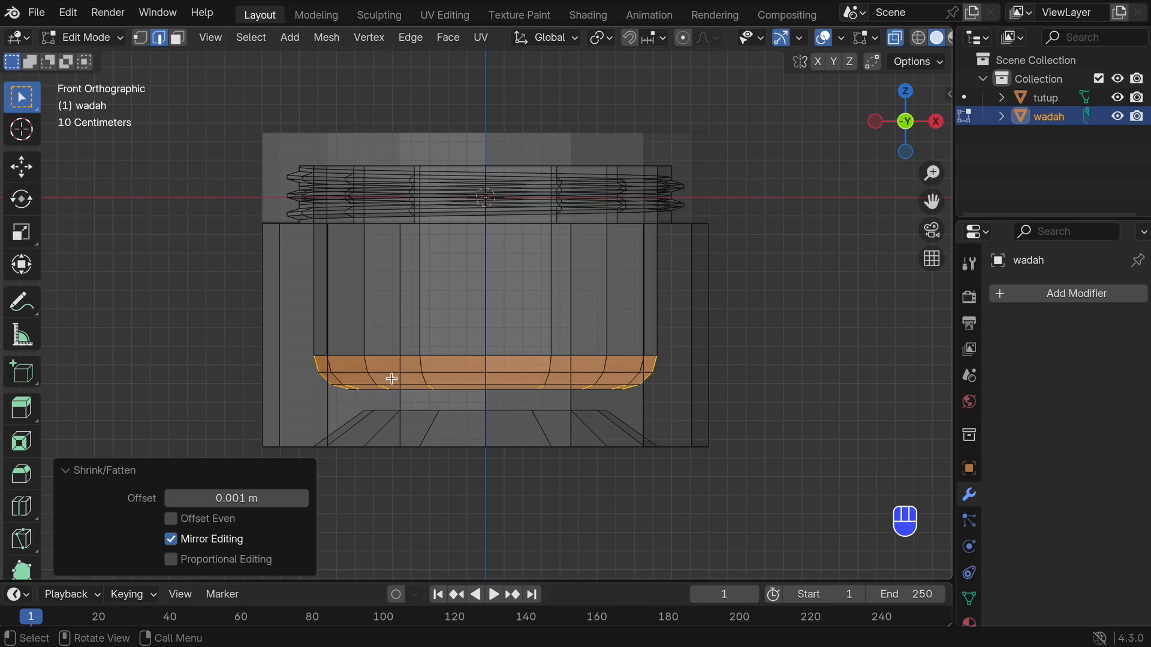
Step: Separate the selected floor geometry into its own object and return to Object Mode
key(p)
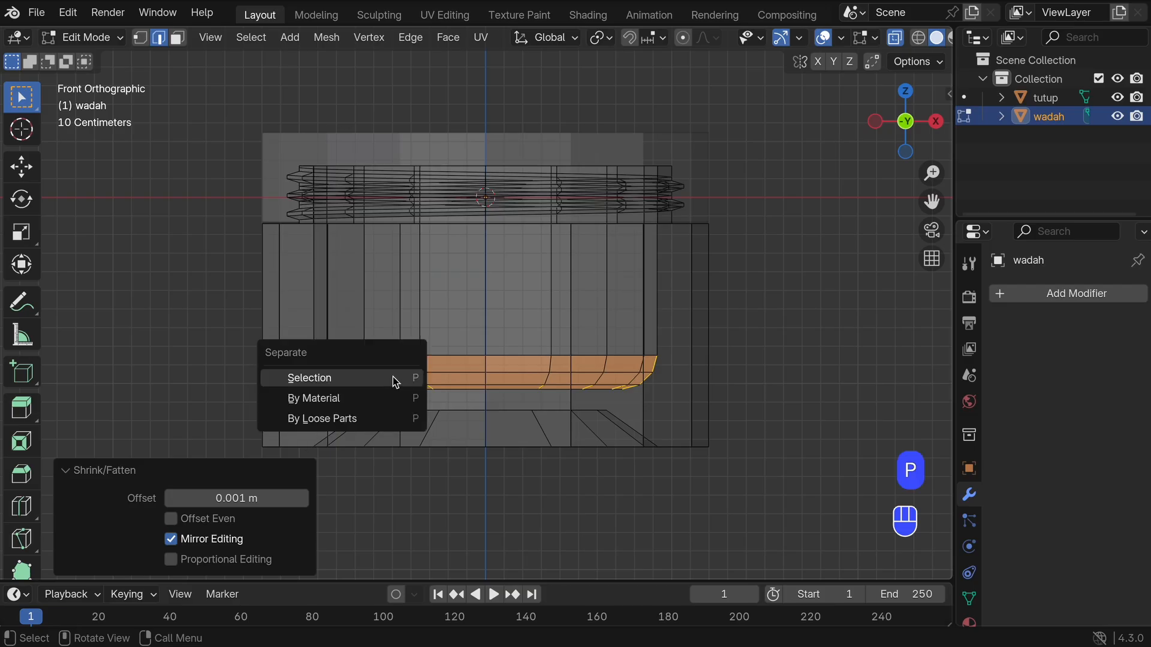
click(393, 376)
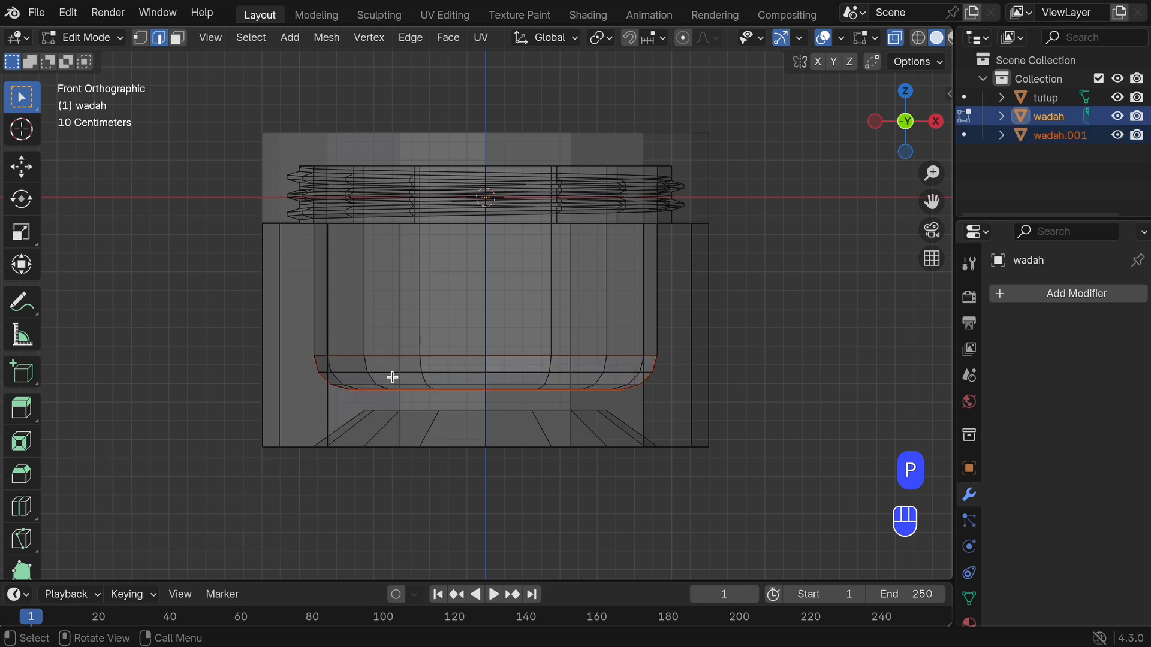
key(Tab)
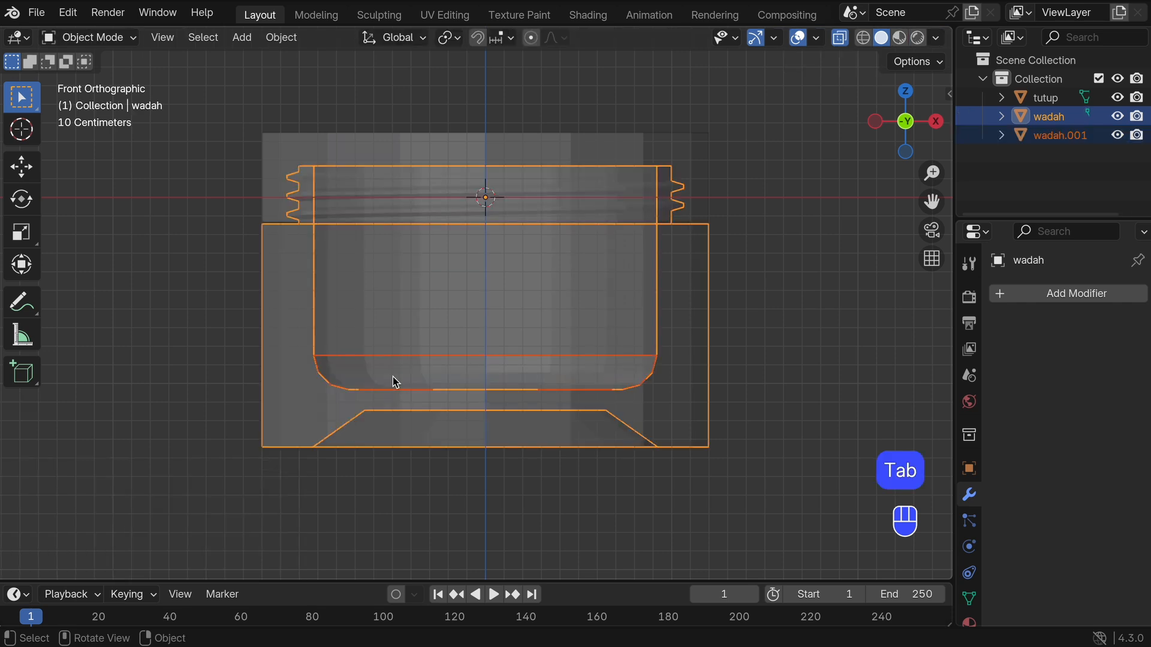
Step: Select only the separated floor object and rename it as cream
click(1049, 141)
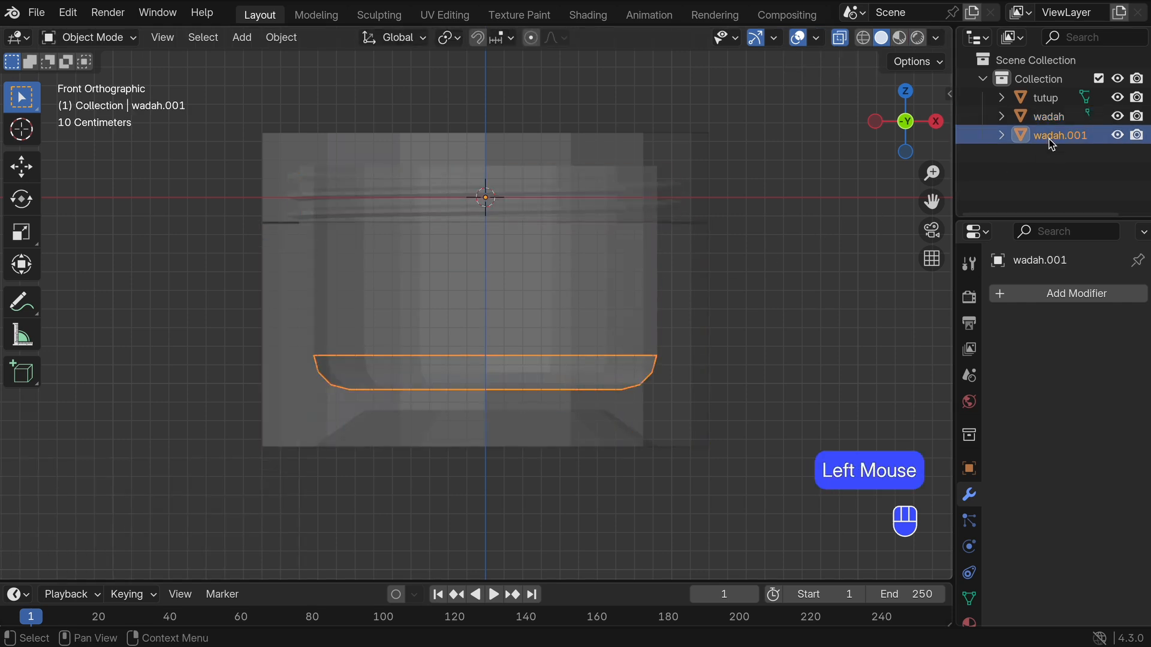
double_click(1049, 137)
text(cream)
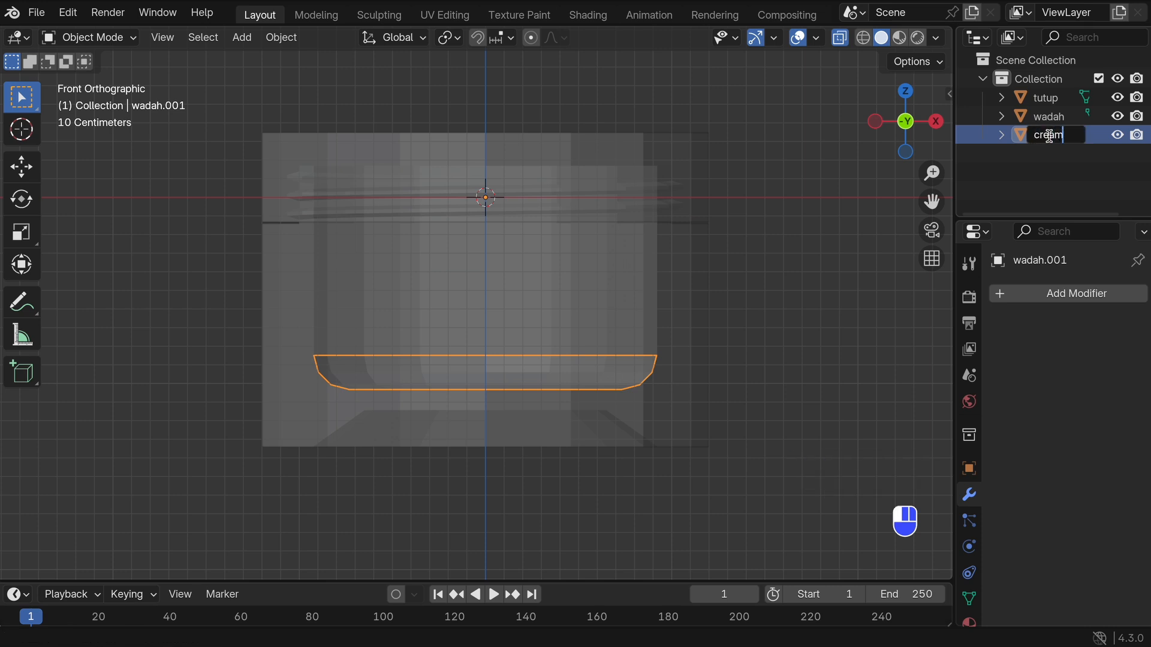
key(Return)
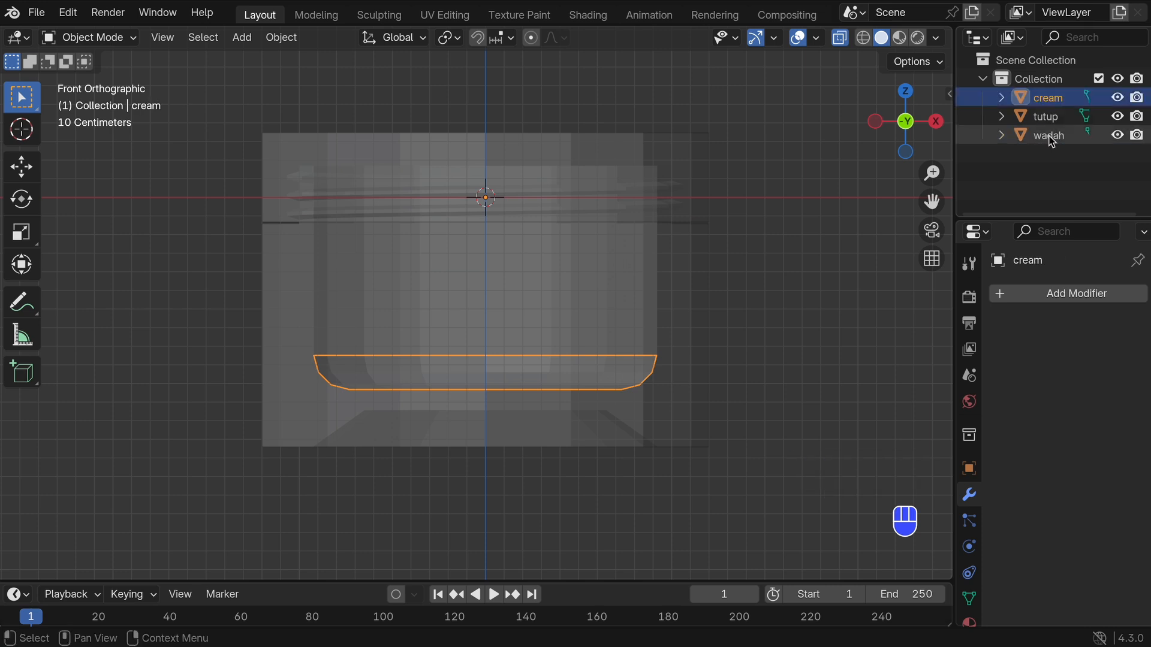
Step: In Edit Mode, extrude the cream's upper open edge loop straight up along Z by about 0.7 m
key(Tab)
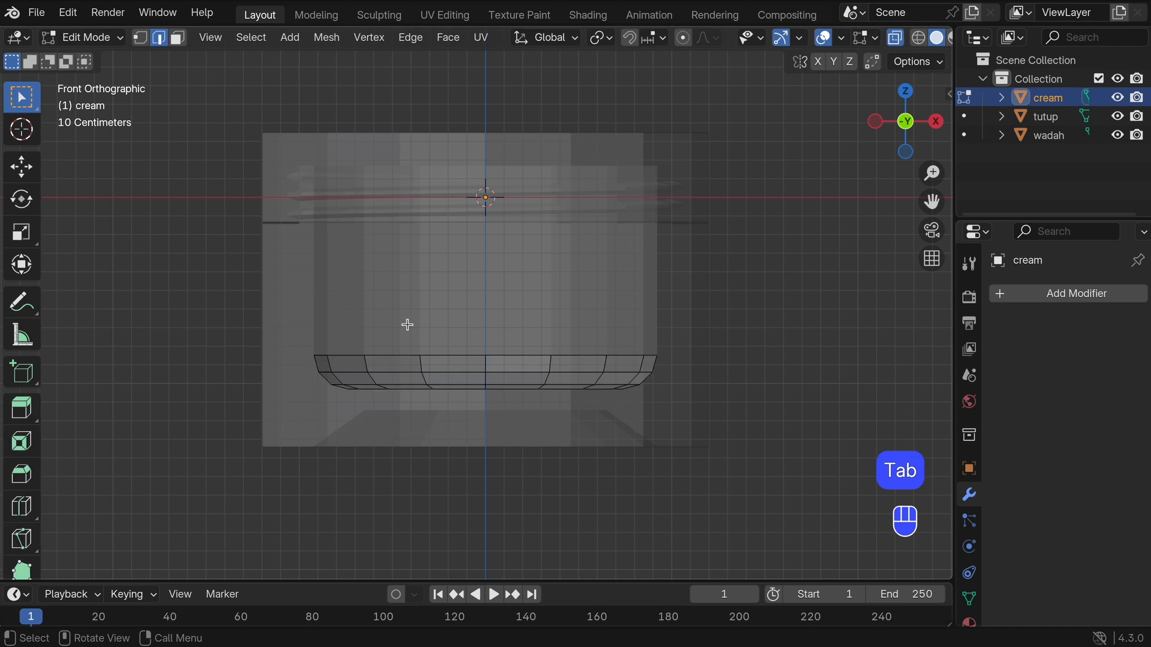
drag(288, 329, 684, 362)
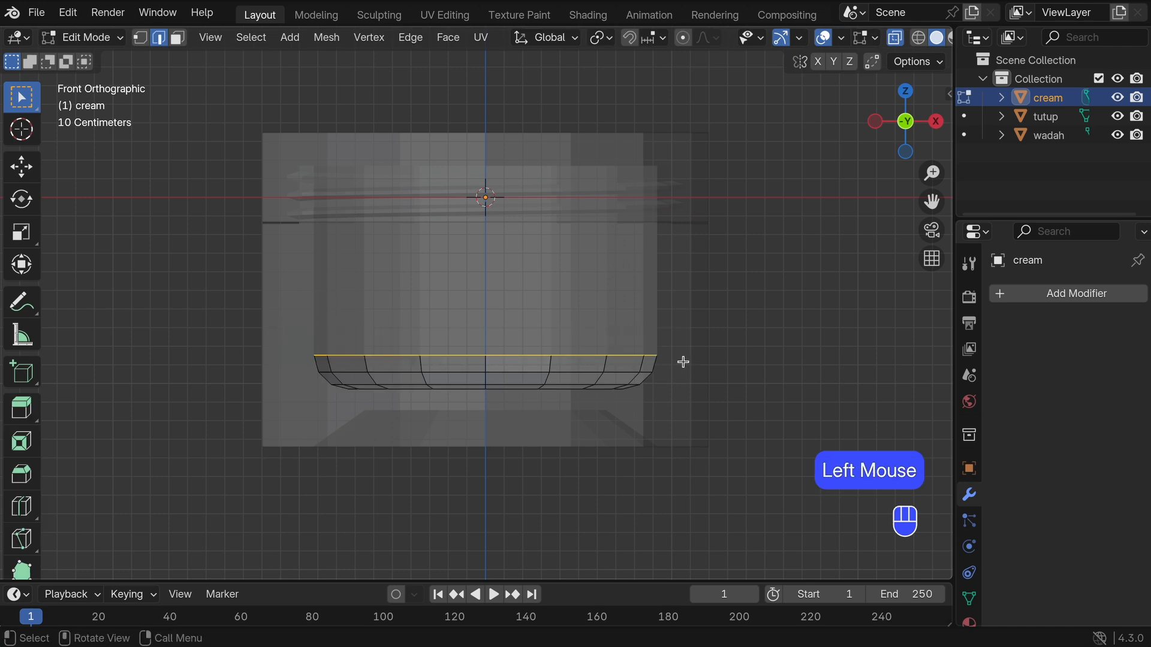
key(e)
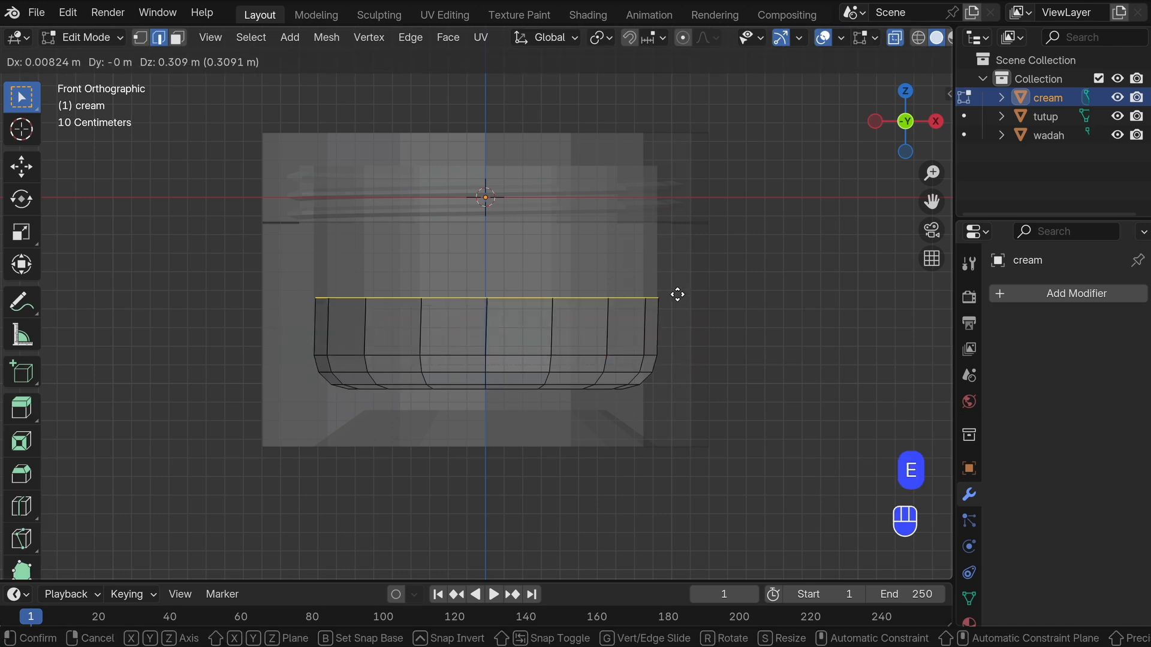
key(z)
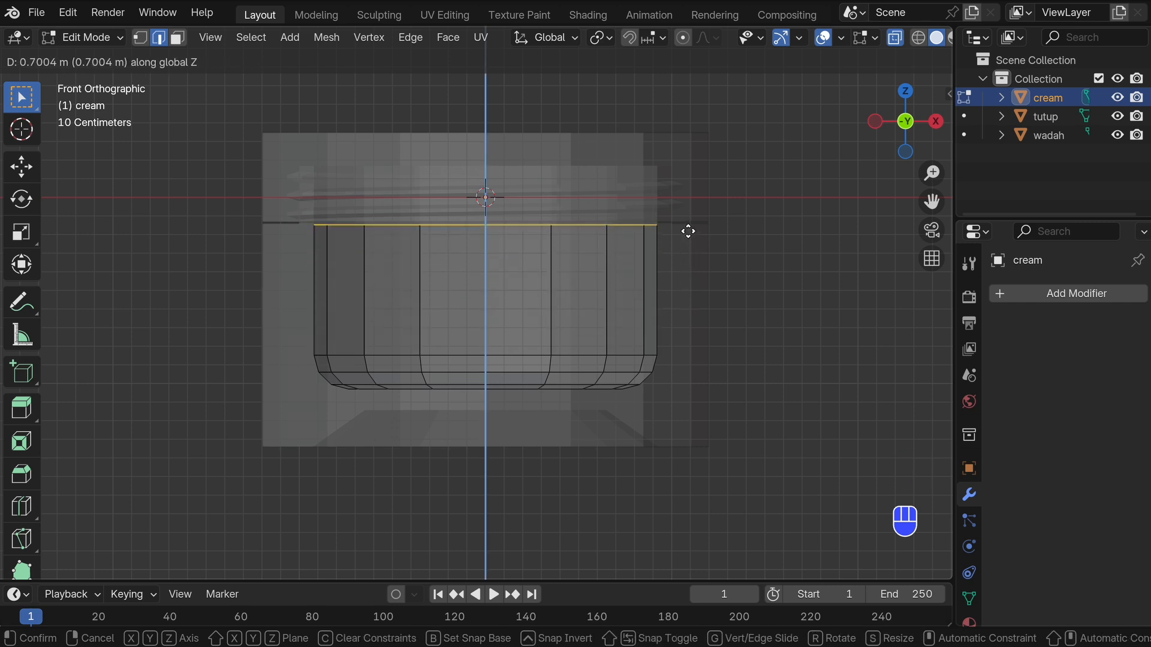
click(687, 231)
Step: Fill the cream's open upper loop with a face, then return to Object Mode in the front view
middle_drag(686, 231, 599, 236)
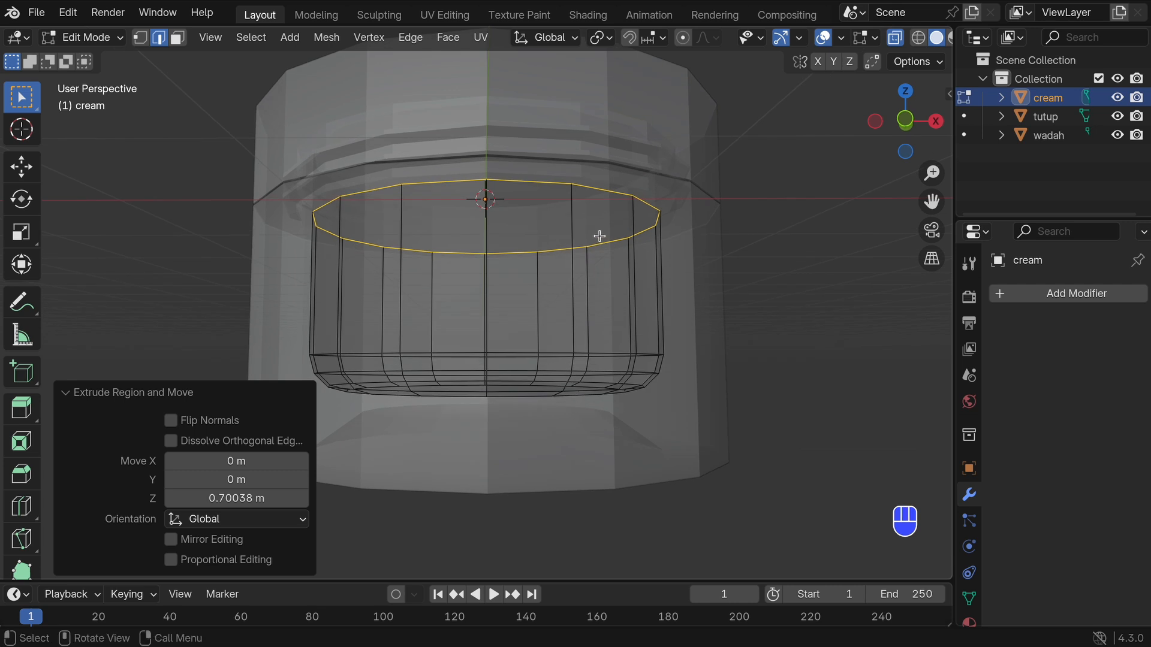
key(f)
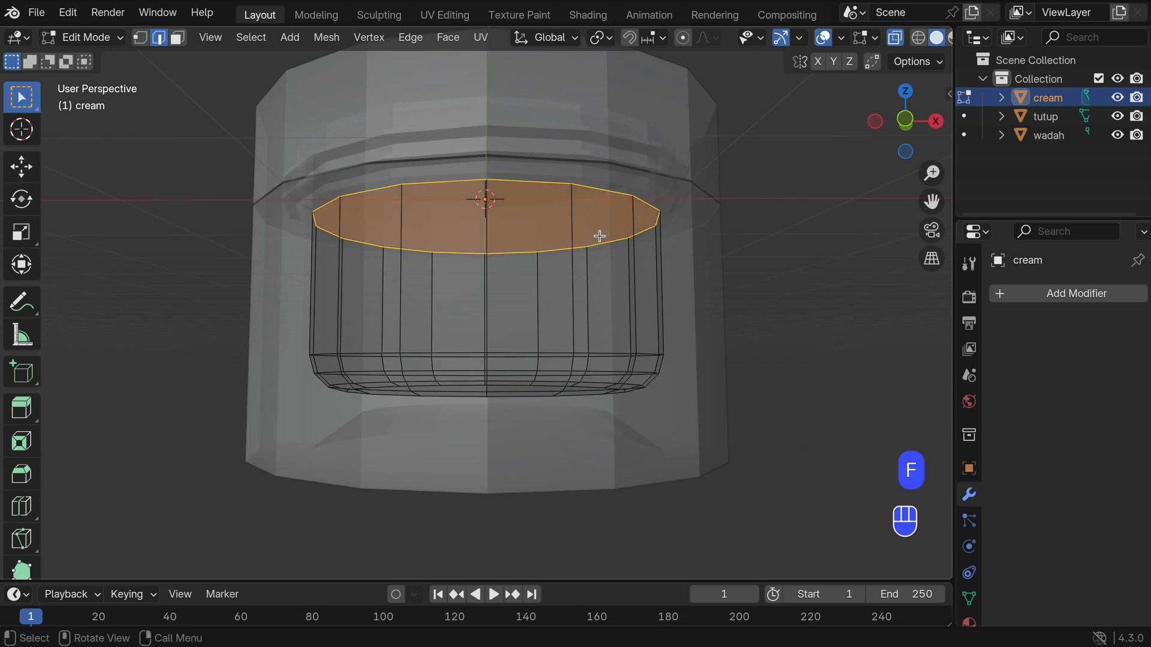
key(Tab)
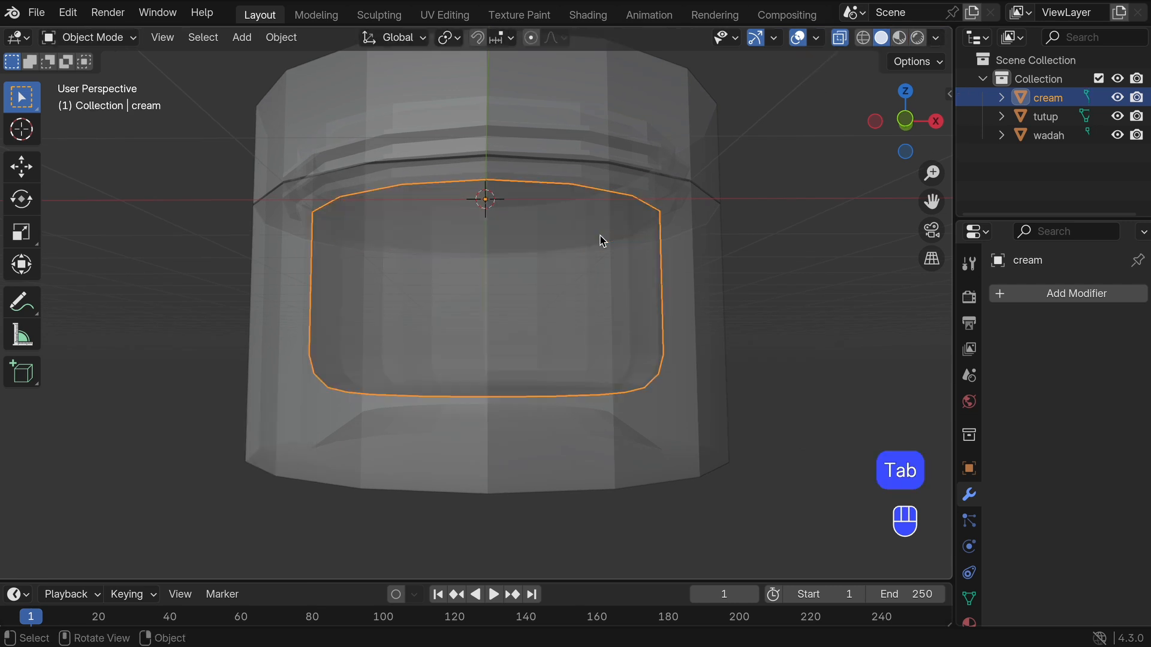
key(grave)
click(495, 166)
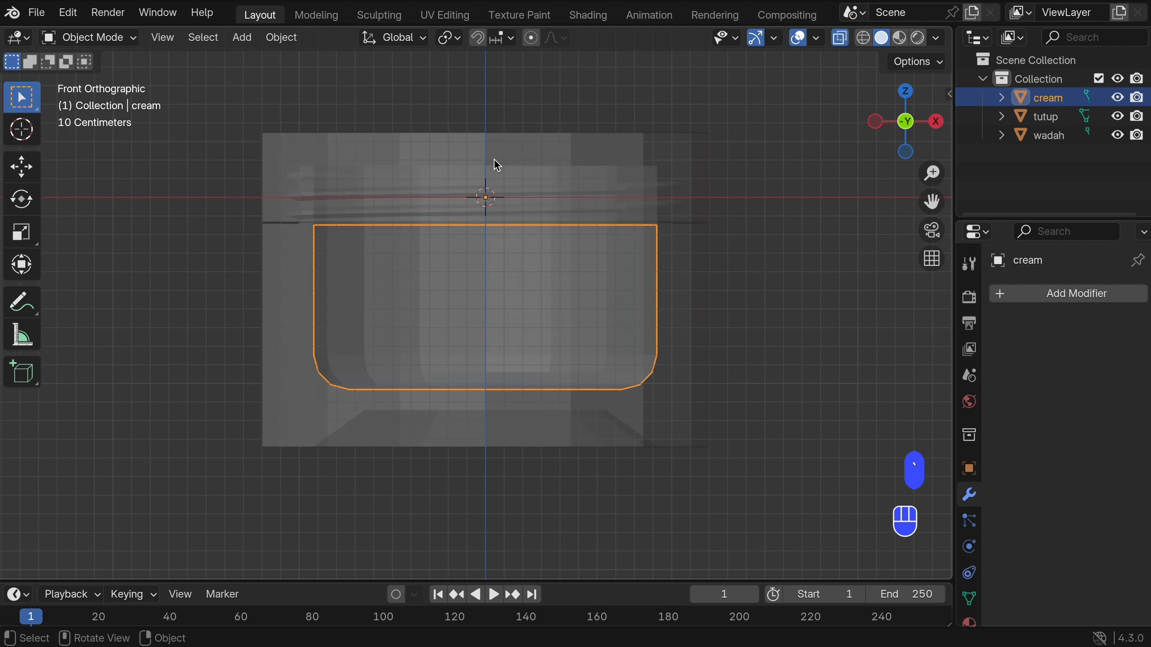
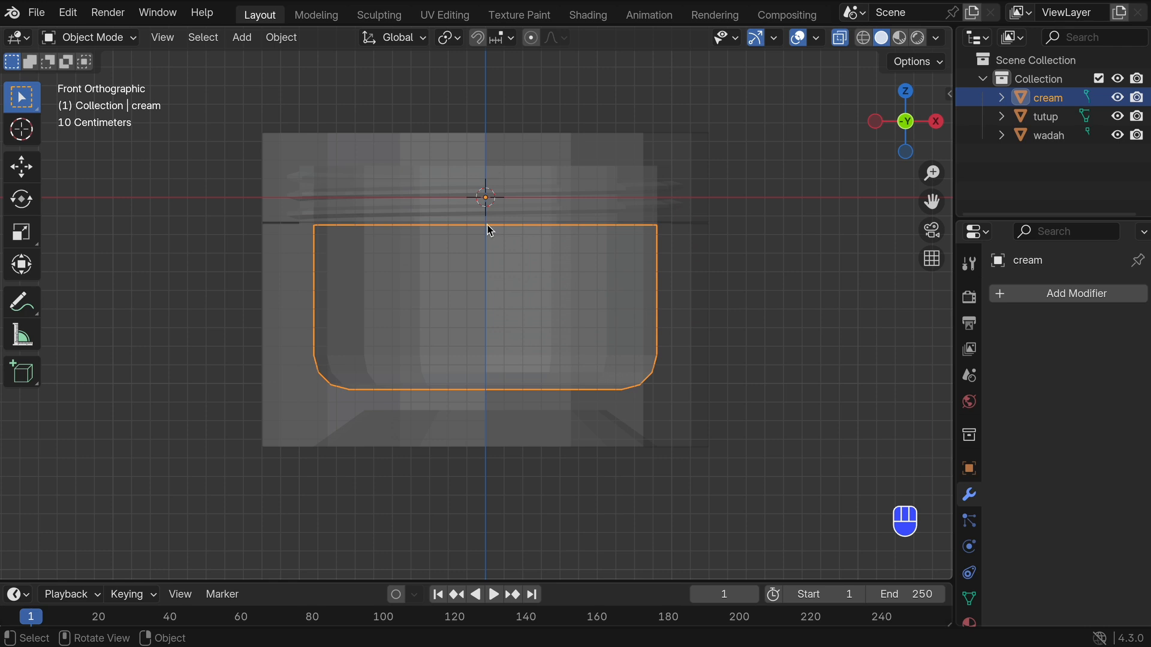
Step: Edit all three objects together and select the edge loops of the lid's upper rim, the cream's surface and the seam between lid and jar
key(a)
middle_drag(506, 236, 420, 203)
key(Tab)
click(239, 186)
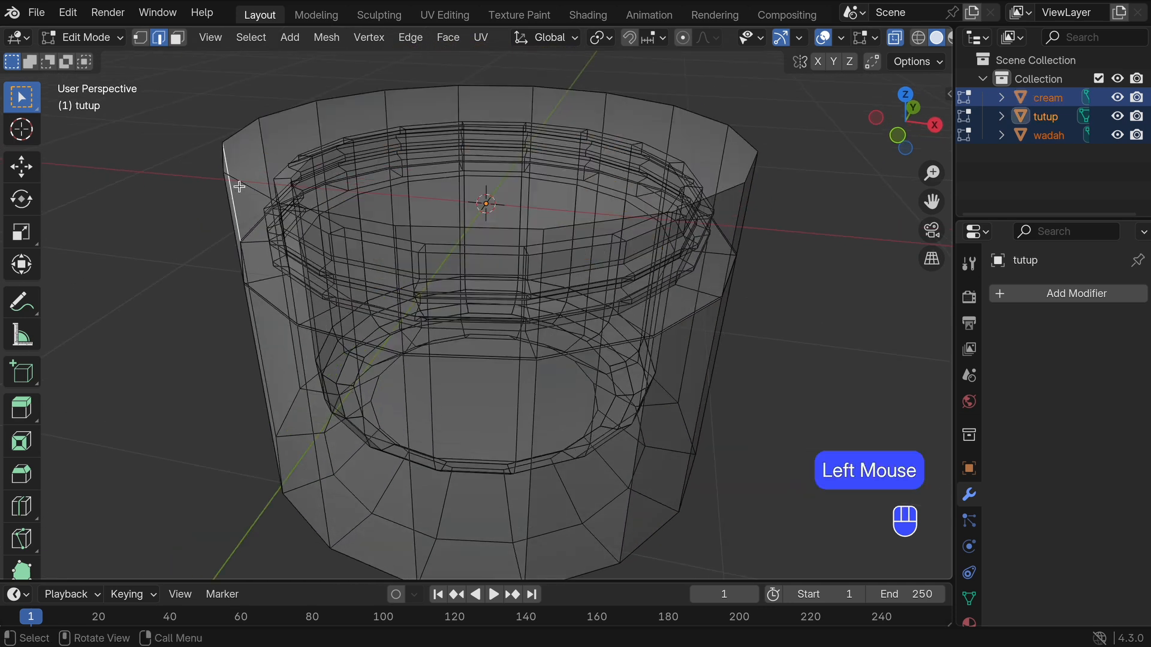
alt+click(236, 132)
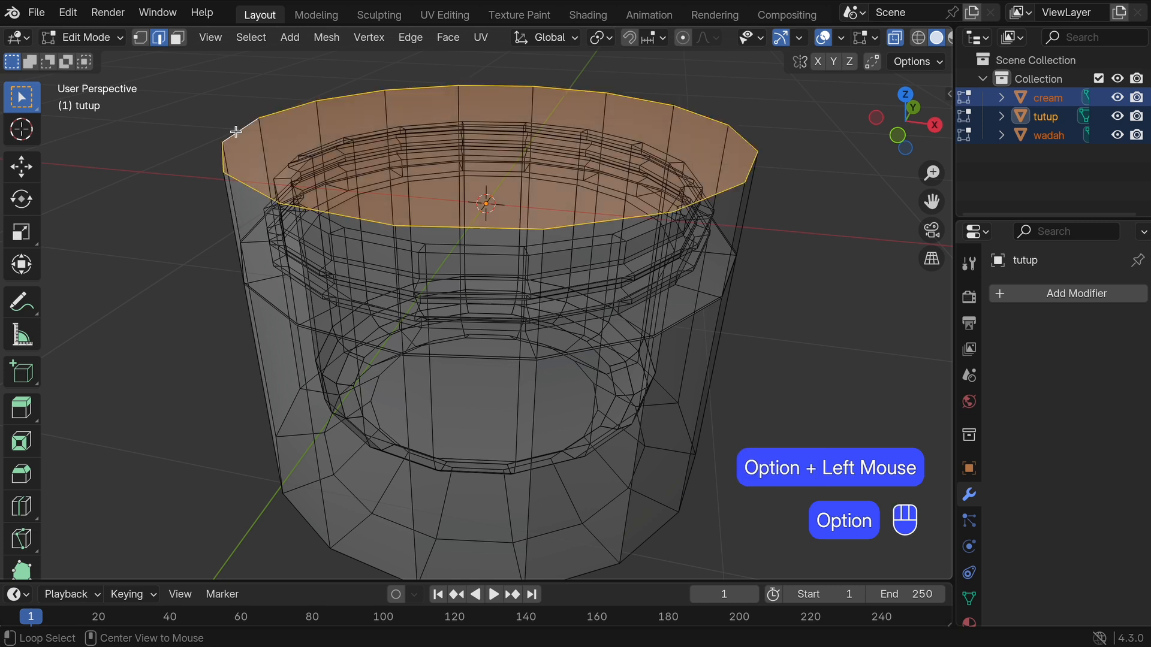
middle_drag(402, 190, 399, 206)
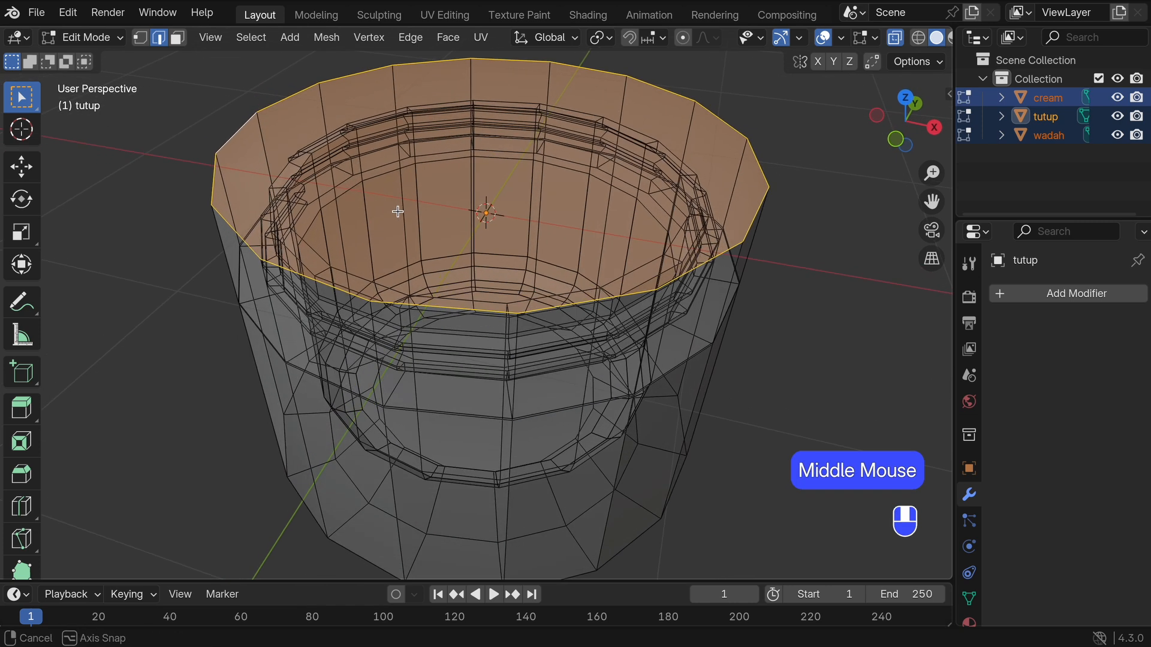
alt+shift+click(389, 175)
middle_drag(389, 175, 377, 191)
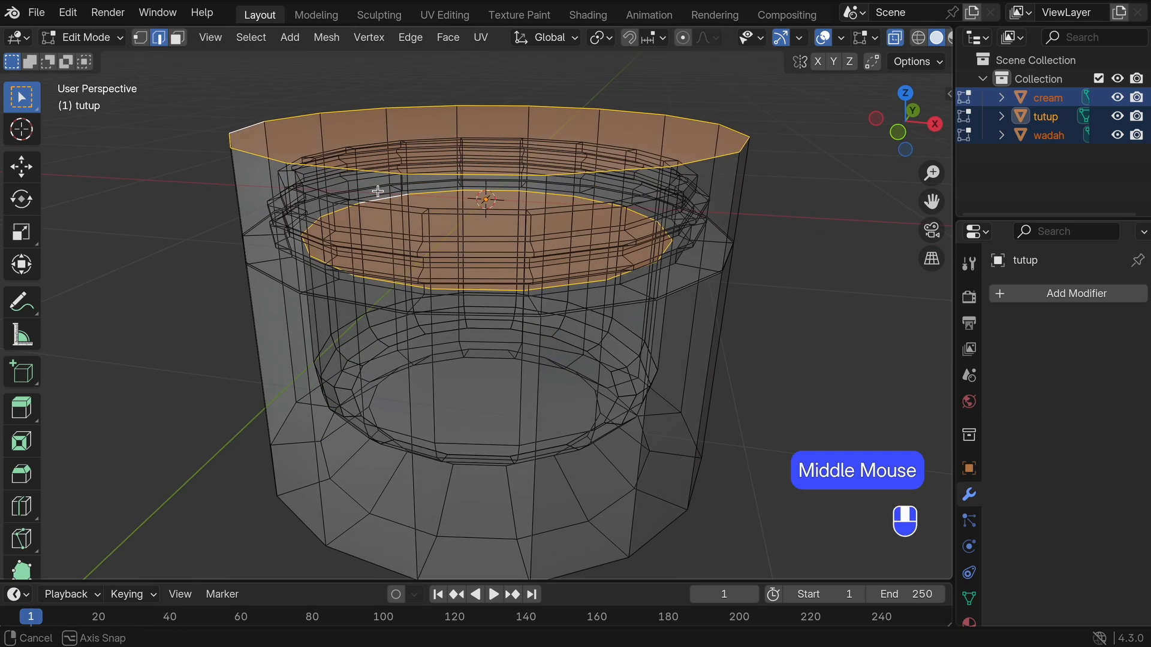
scroll(149, 239, up, 2)
alt+shift+click(146, 236)
Step: Add the edge loops of the jar's outer base rim and underside recess to the selection
scroll(146, 237, down, 1)
shift+middle_drag(309, 522, 310, 349)
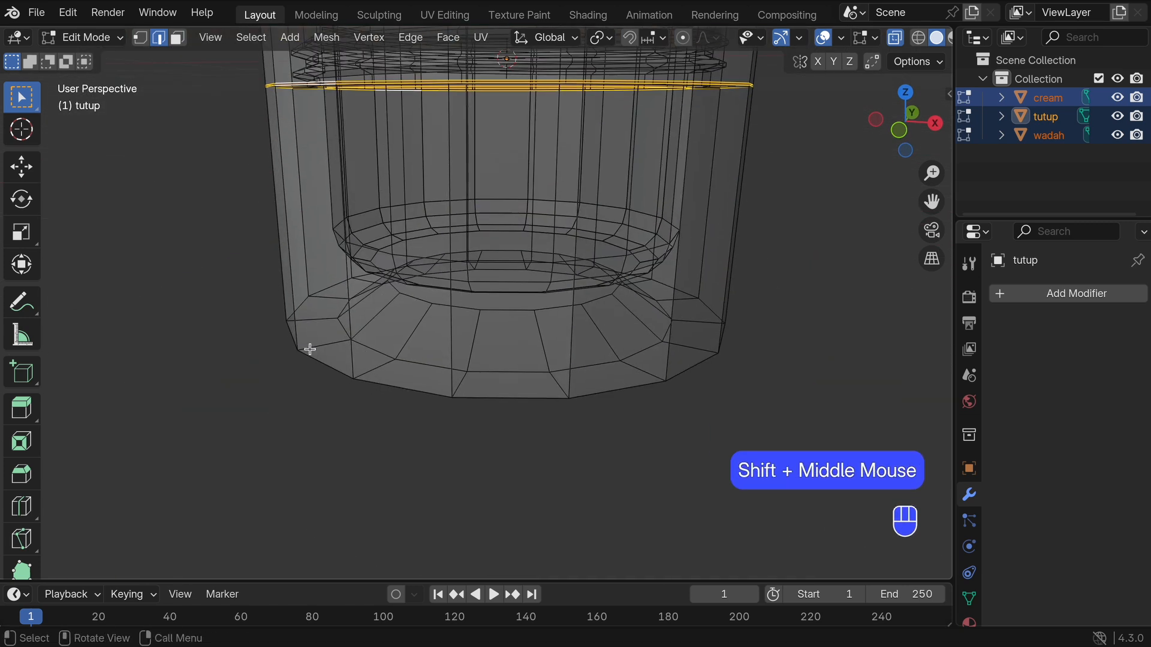
alt+shift+click(362, 342)
alt+shift+click(495, 311)
scroll(495, 311, down, 2)
middle_drag(496, 311, 636, 312)
shift+middle_drag(635, 256, 640, 313)
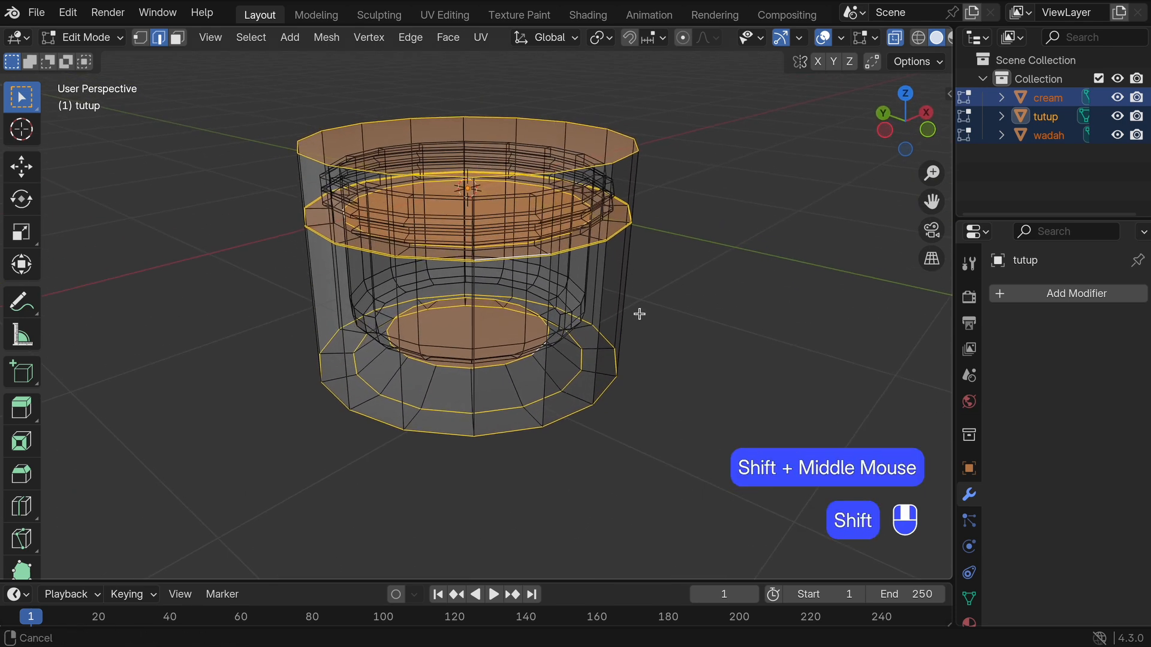
Step: Bevel the selected edge loops with a width of 0.03 m and 3 segments
scroll(638, 313, up, 1)
key(super+b)
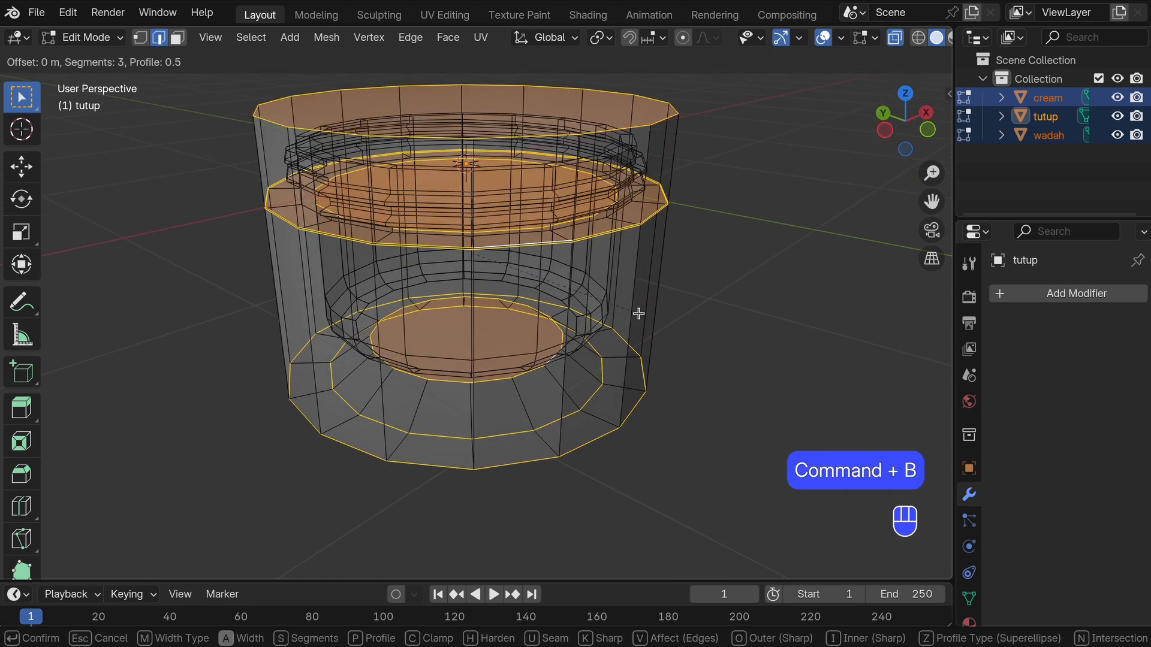
click(644, 313)
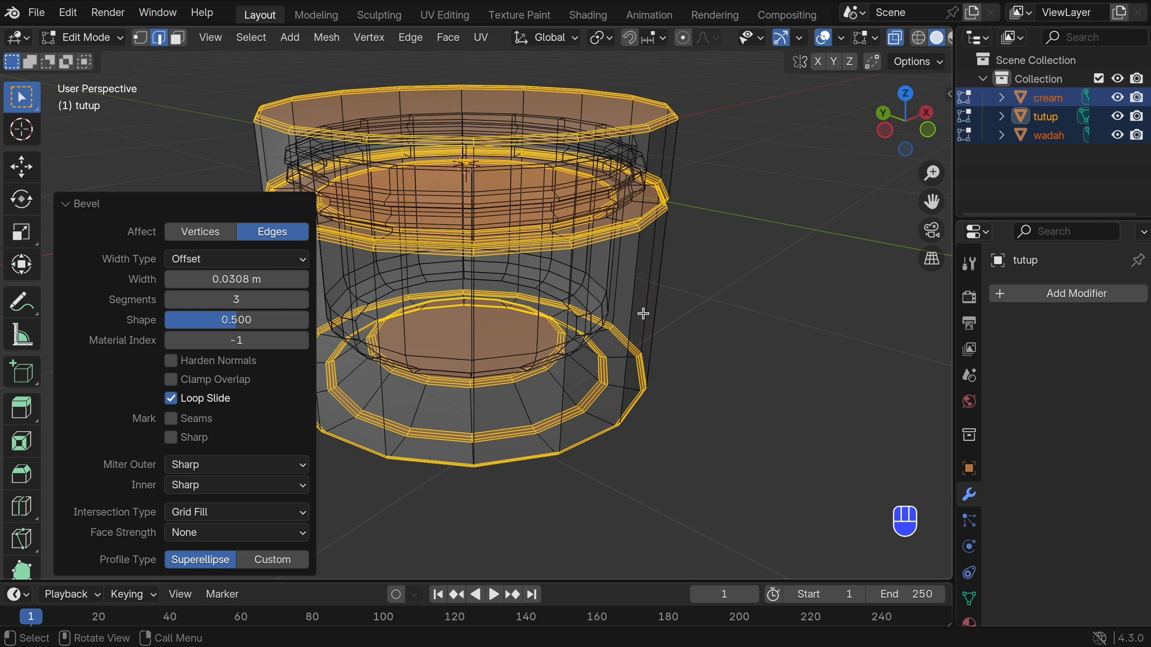
click(236, 280)
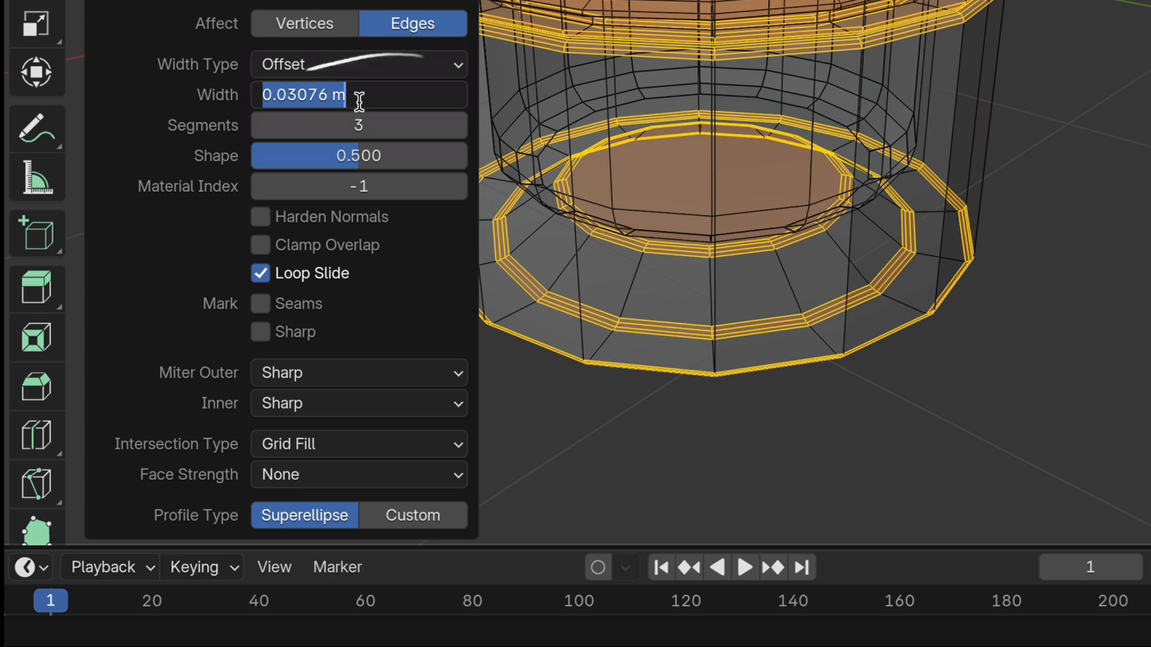
key(BackSpace)
text(.03)
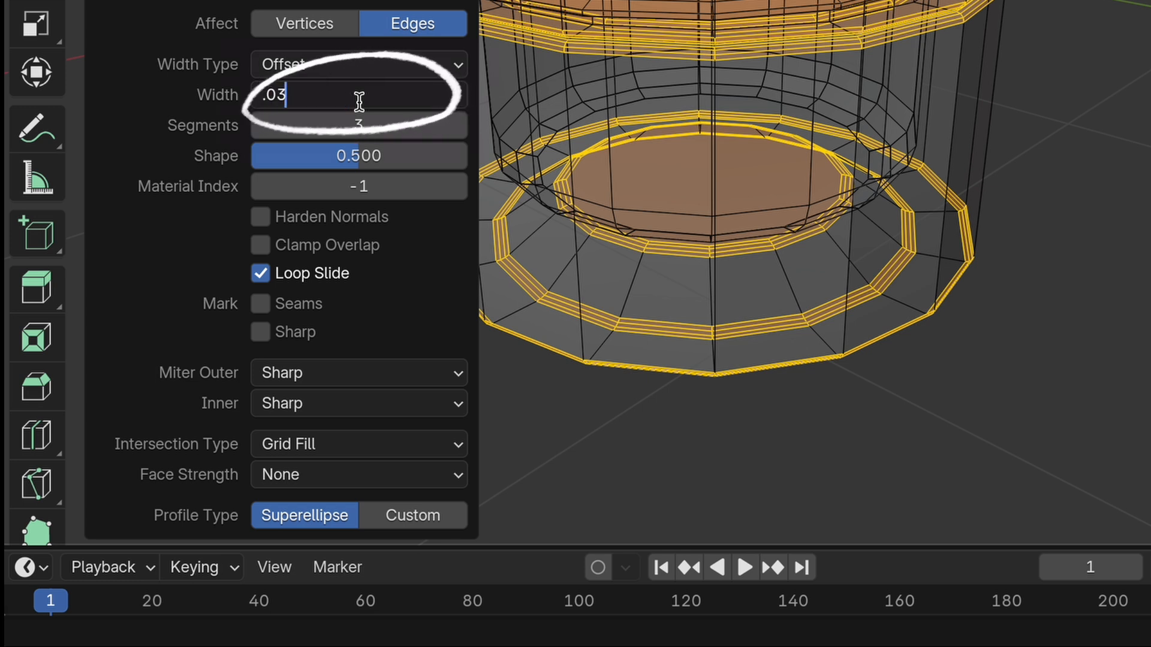
key(Return)
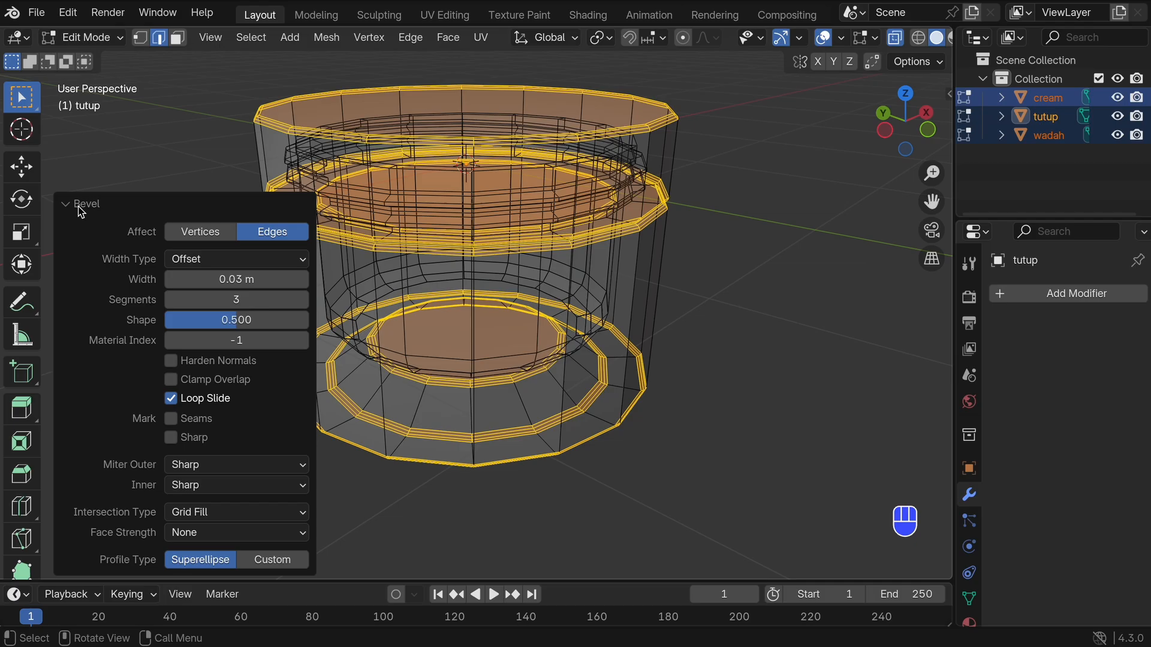
click(81, 206)
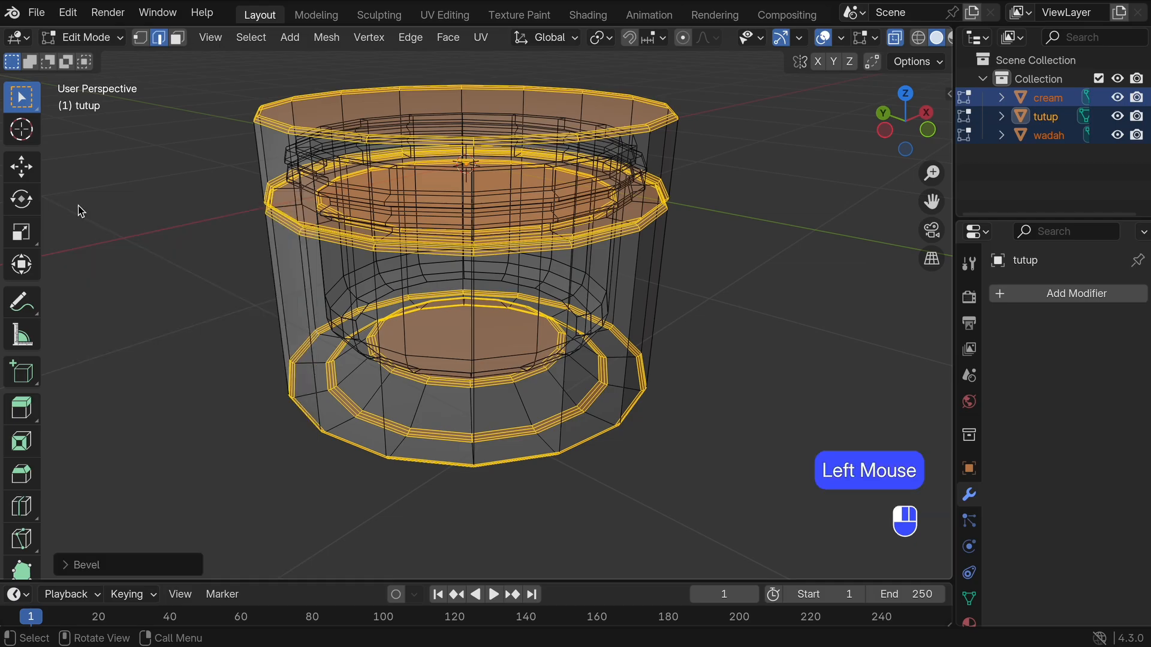
Step: Return to Object Mode, turn off X-ray and show the closed jar in the front view
key(Tab)
key(alt+z)
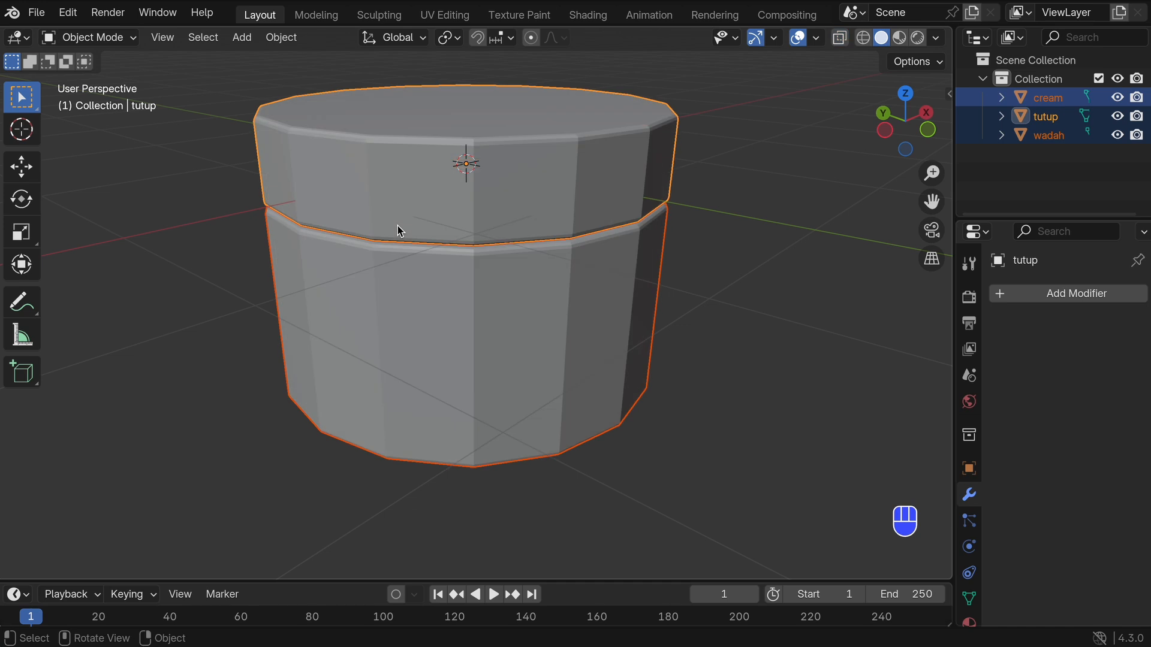
key(grave)
click(280, 158)
shift+middle_drag(395, 166, 375, 220)
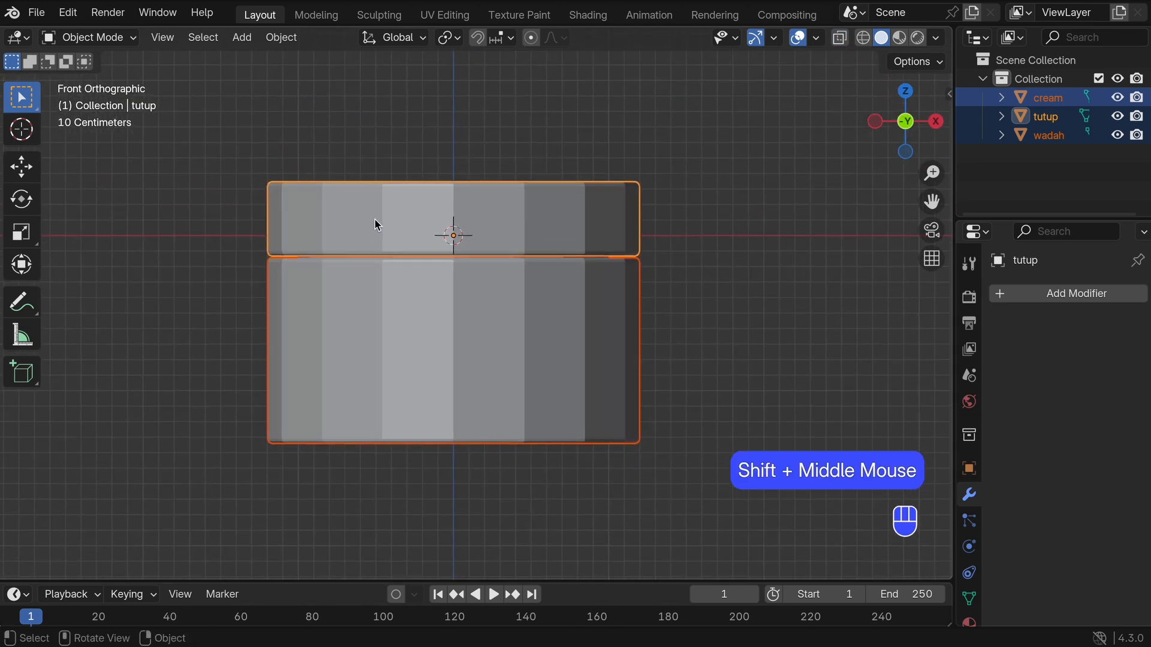
Step: Apply Shade Auto Smooth to the lid and to the jar body
click(376, 207)
right_click(376, 208)
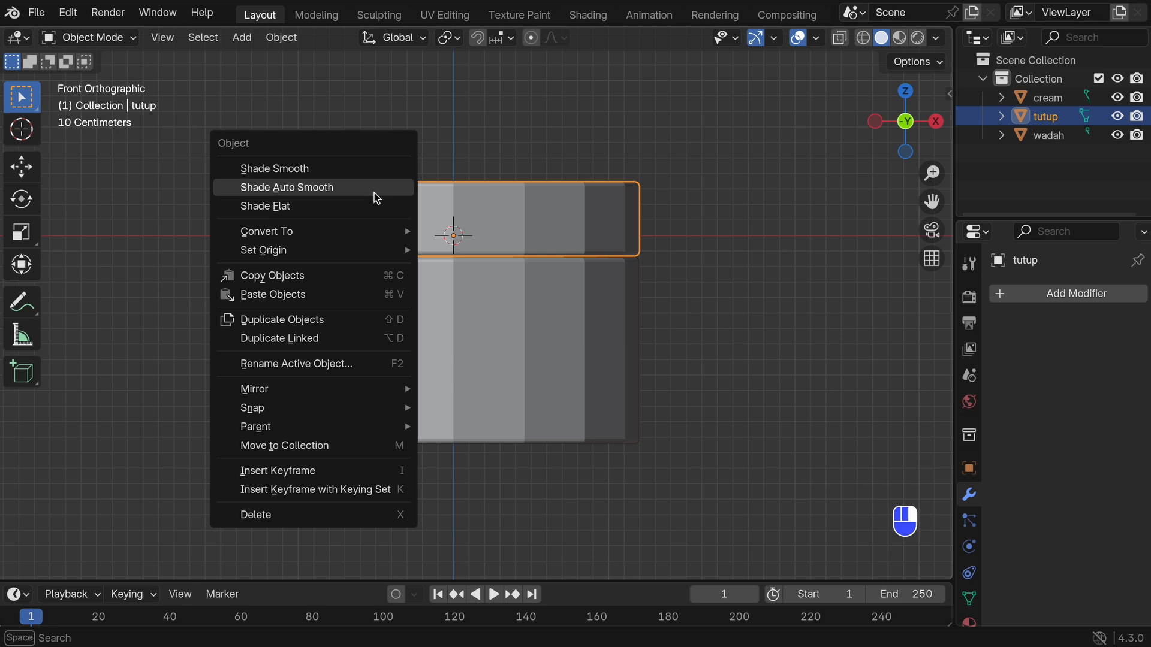
click(373, 187)
click(376, 269)
right_click(375, 268)
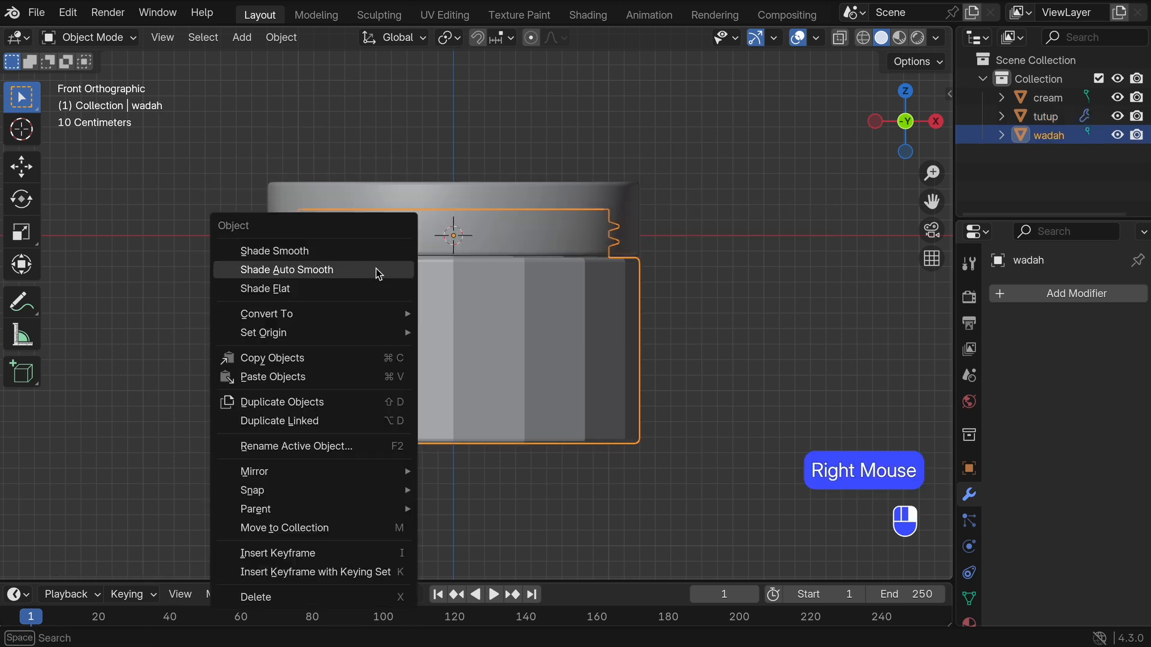
click(375, 268)
Step: Reveal the cream inside the jar with X-ray and apply Shade Auto Smooth to it
key(alt+z)
scroll(407, 278, up, 2)
click(406, 273)
right_click(406, 272)
click(406, 273)
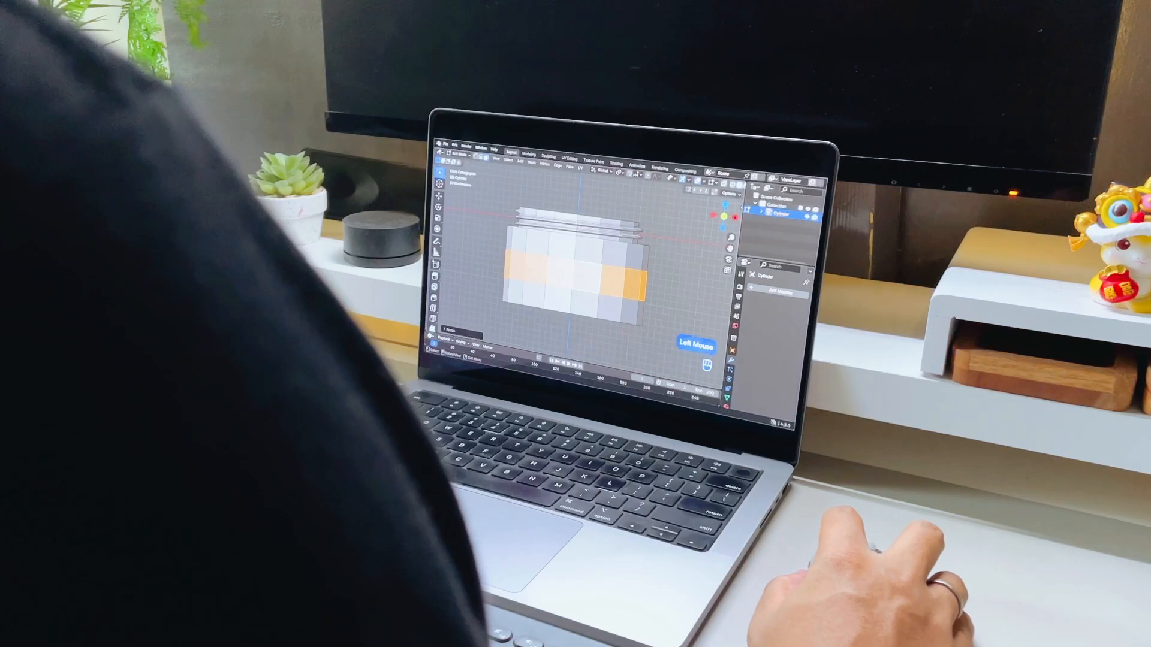
click(609, 294)
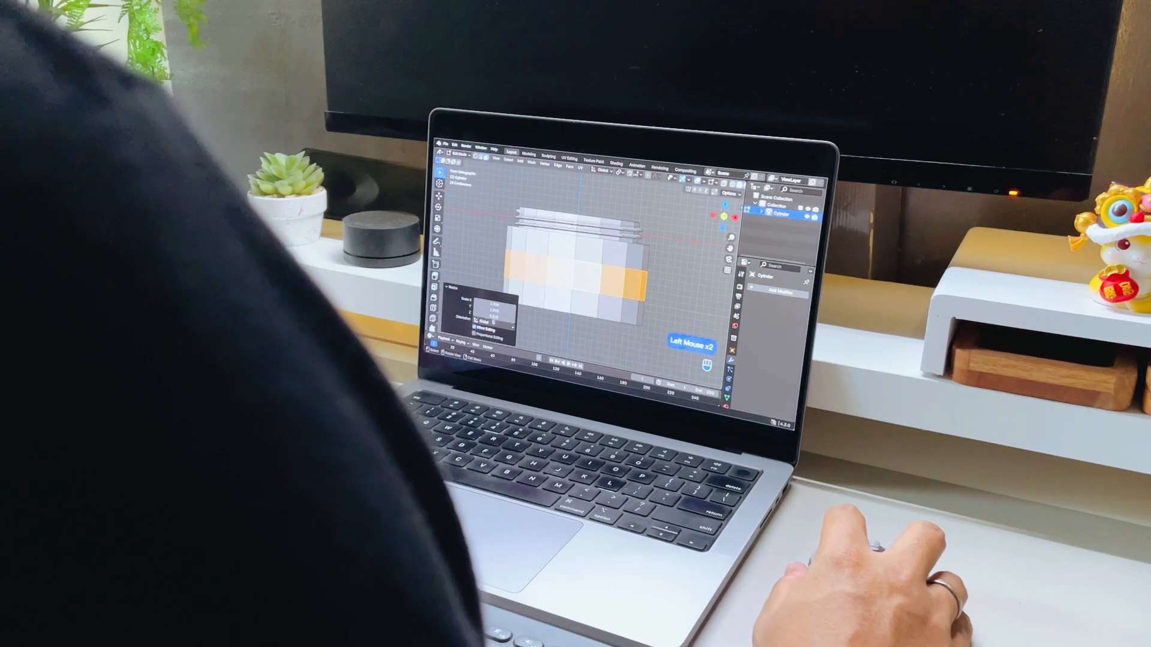
key(g)
key(z)
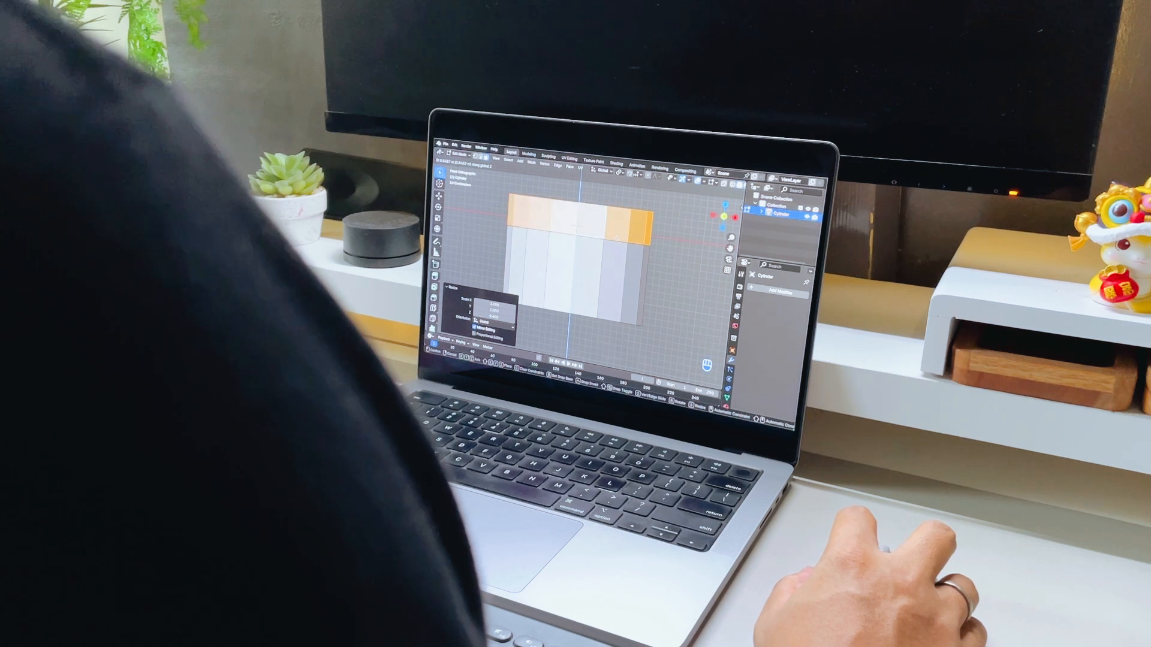
click(615, 238)
key(p)
click(616, 238)
key(Tab)
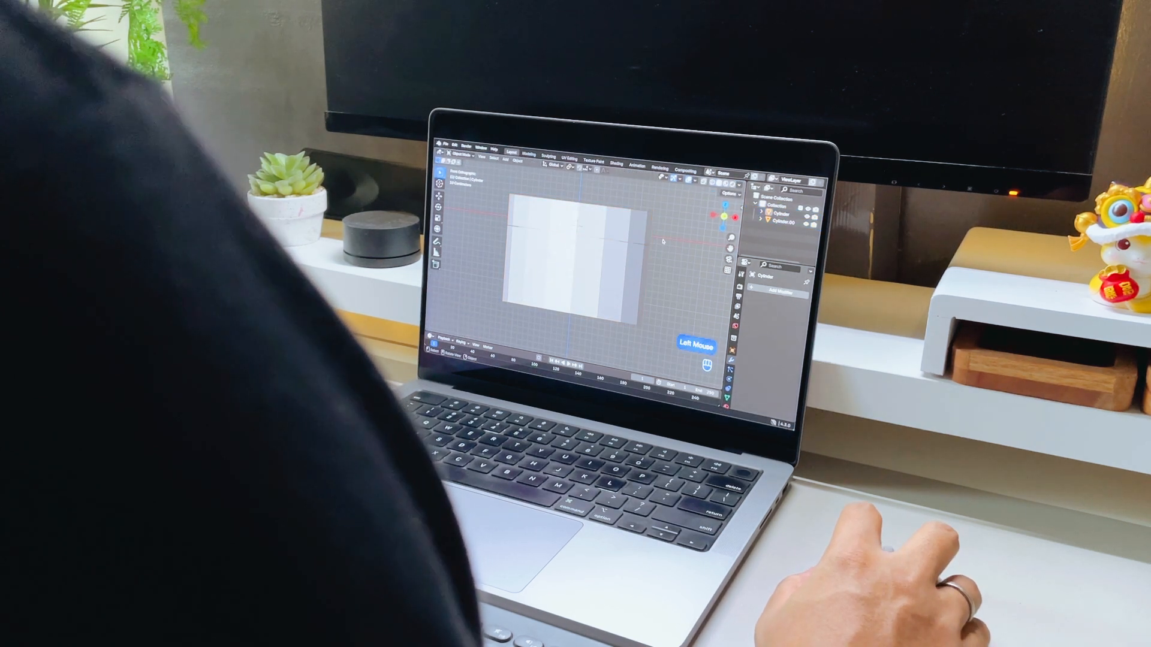
middle_drag(616, 238, 635, 246)
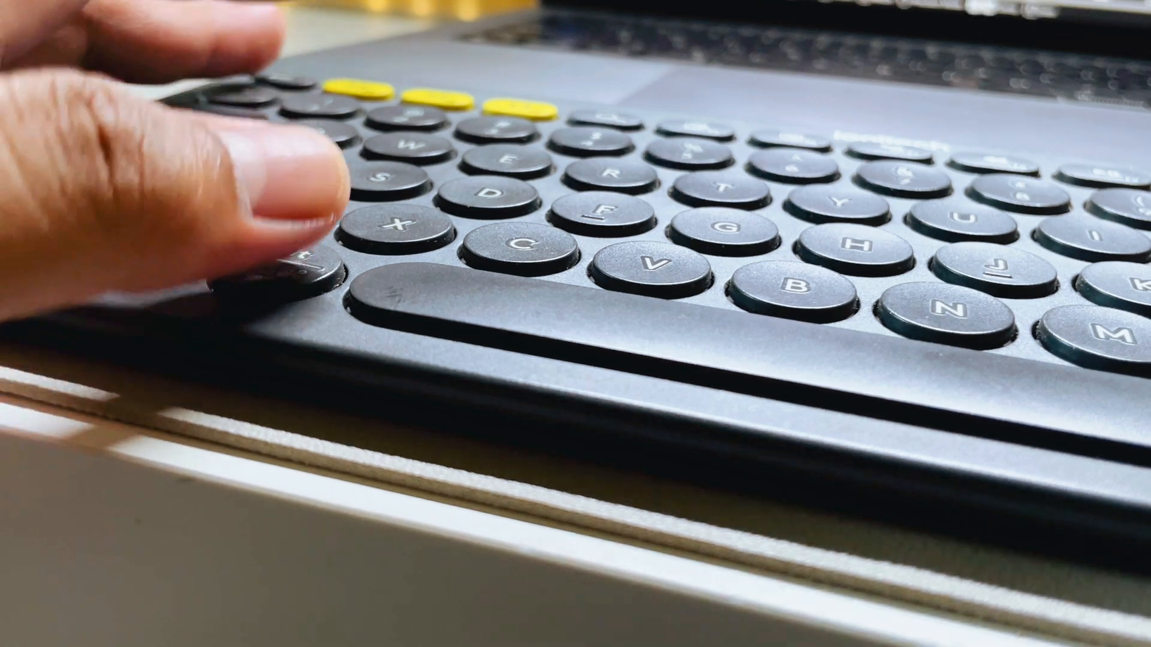
key(alt+z)
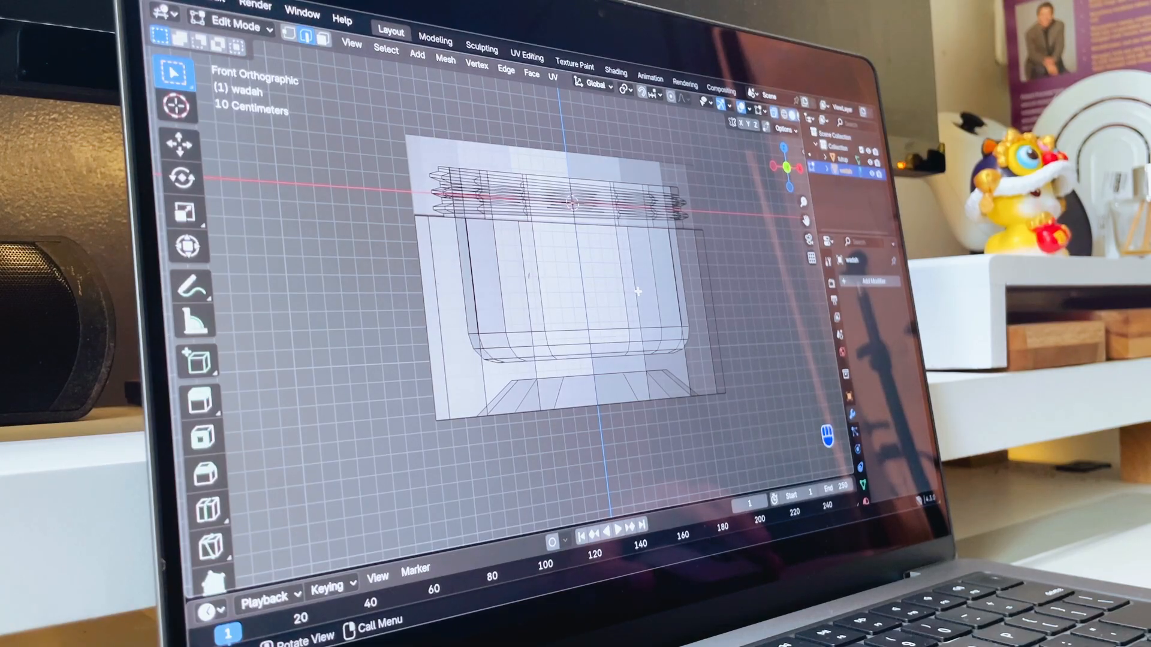
drag(462, 321, 695, 366)
key(shift+d)
key(Escape)
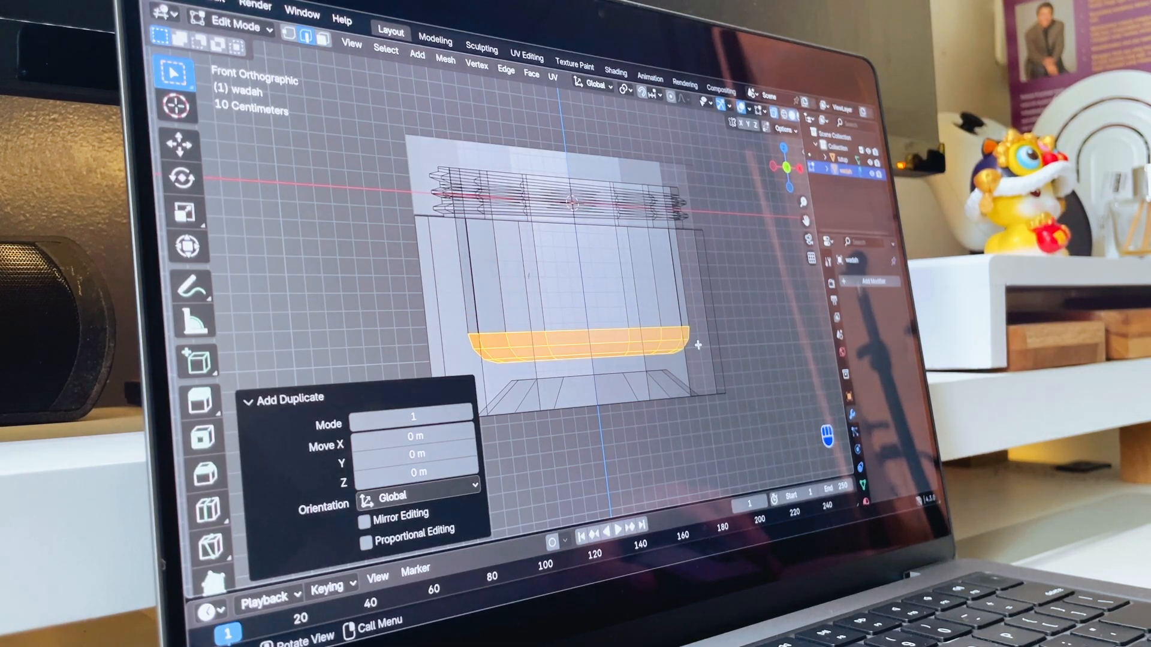
key(alt+e)
key(f)
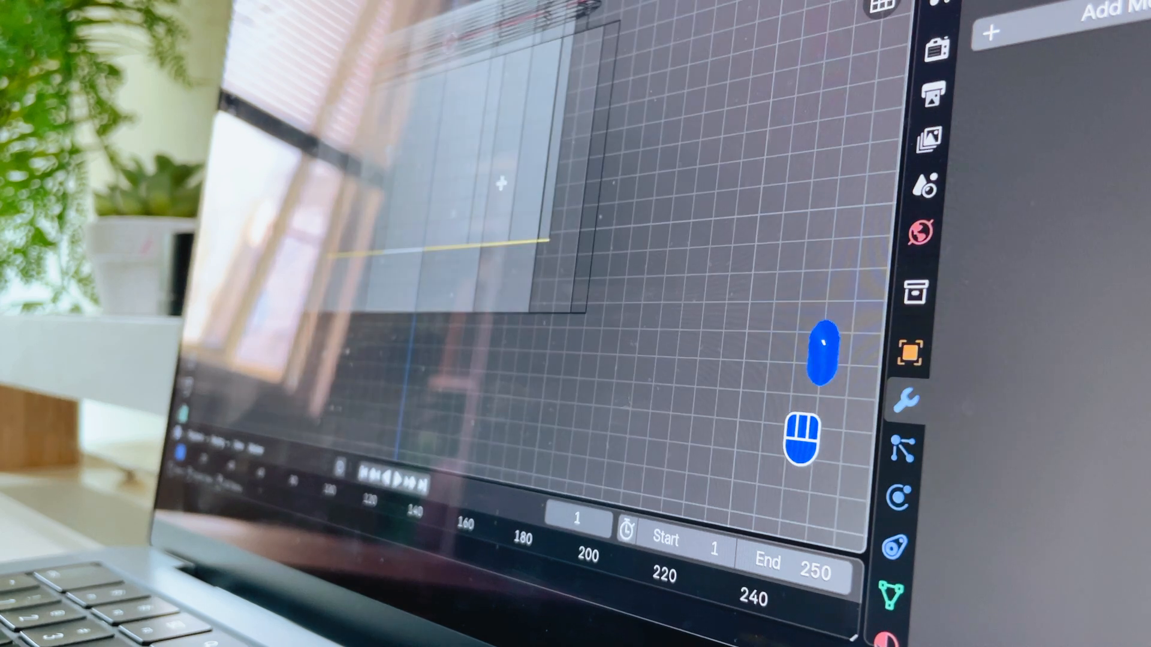
key(super+b)
scroll(444, 228, up, 2)
click(443, 227)
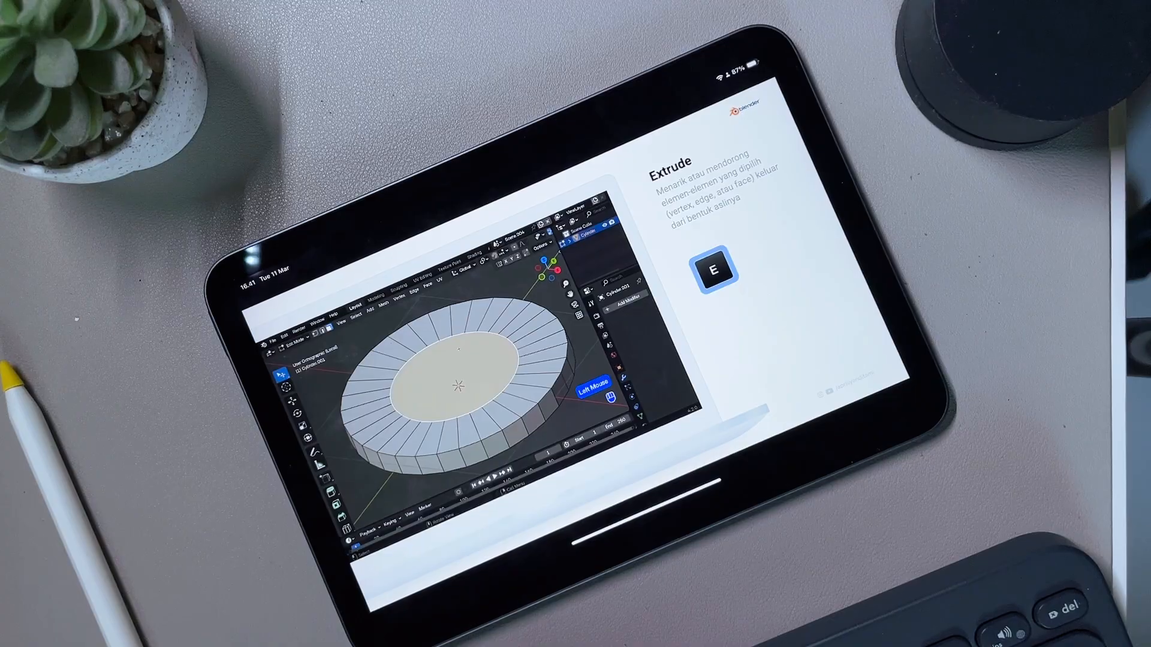
key(e)
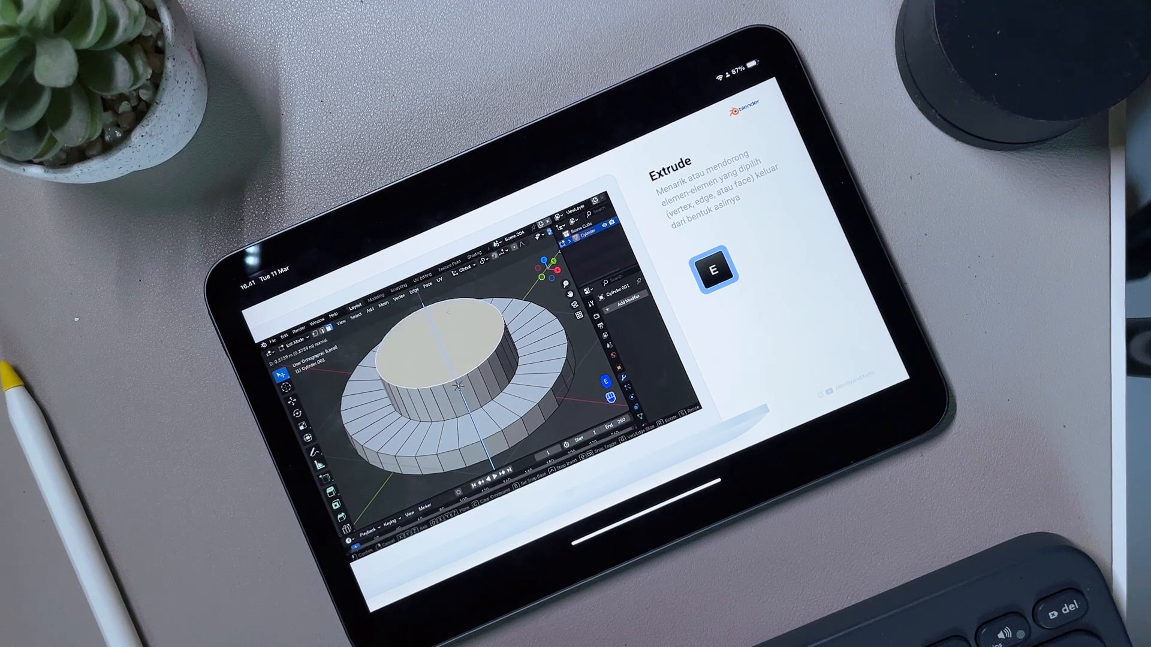
click(448, 336)
key(super+b)
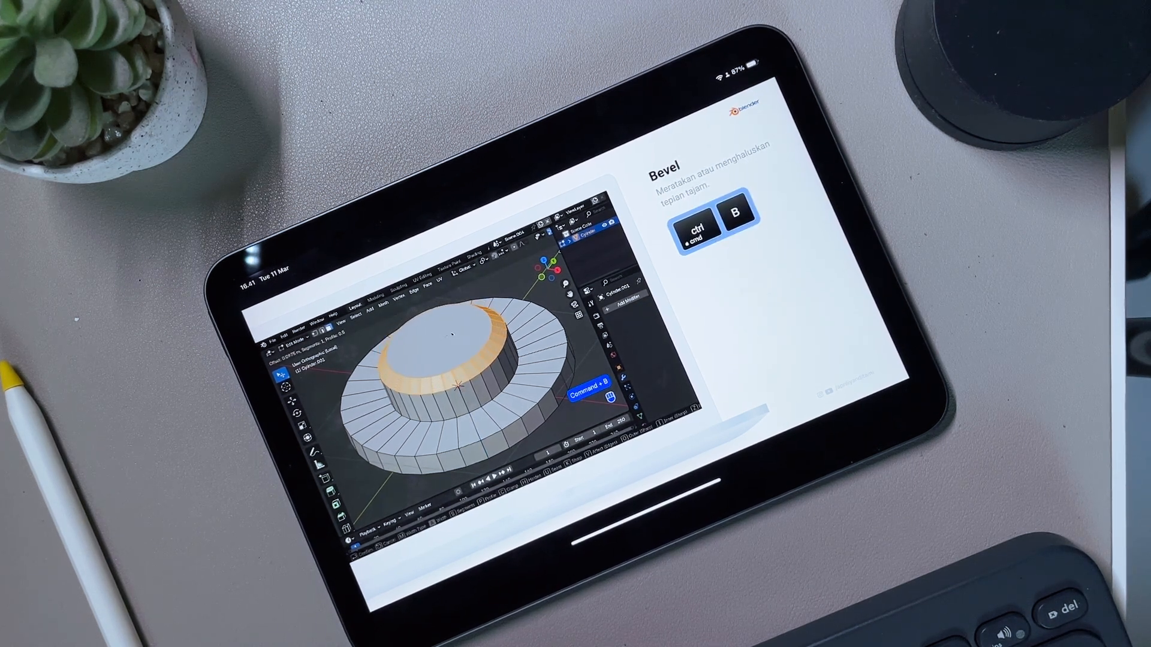
click(449, 336)
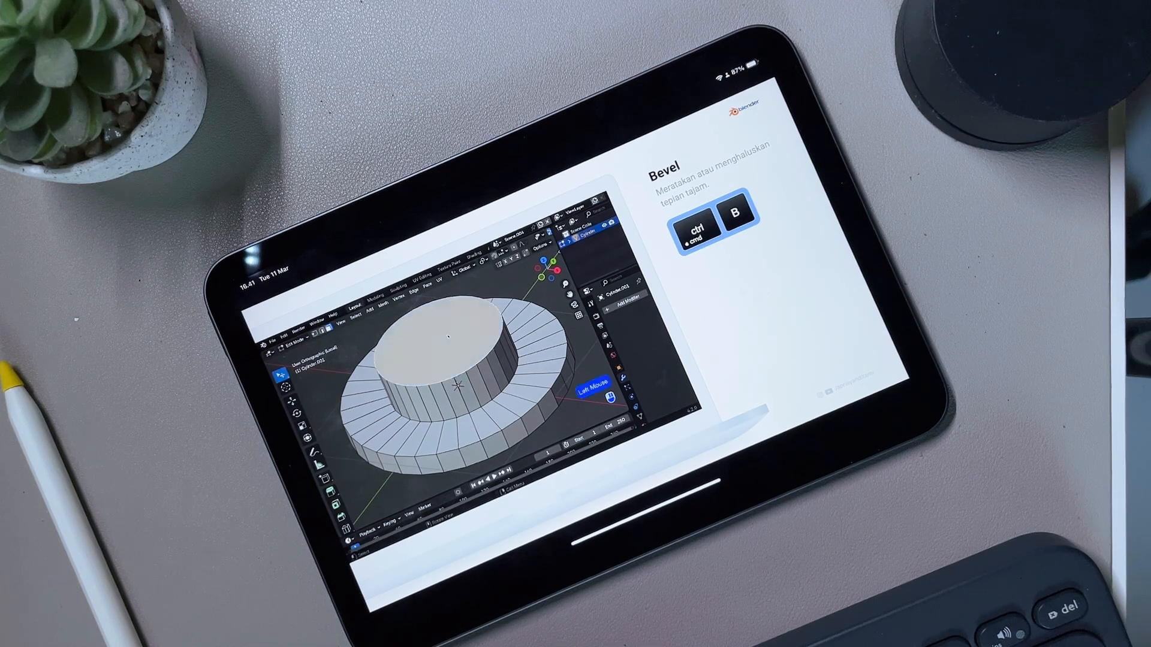
key(super+b)
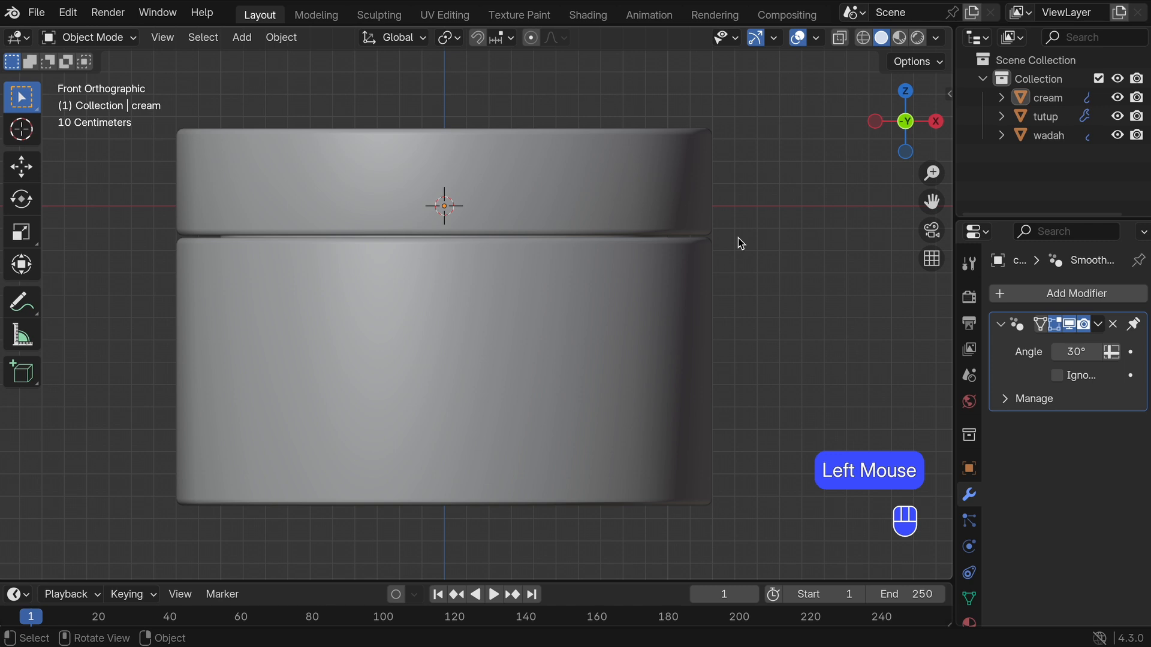
Step: Deselect everything and add a cube with a size of 8 m at the world origin
click(738, 239)
scroll(466, 235, down, 5)
scroll(467, 237, down, 3)
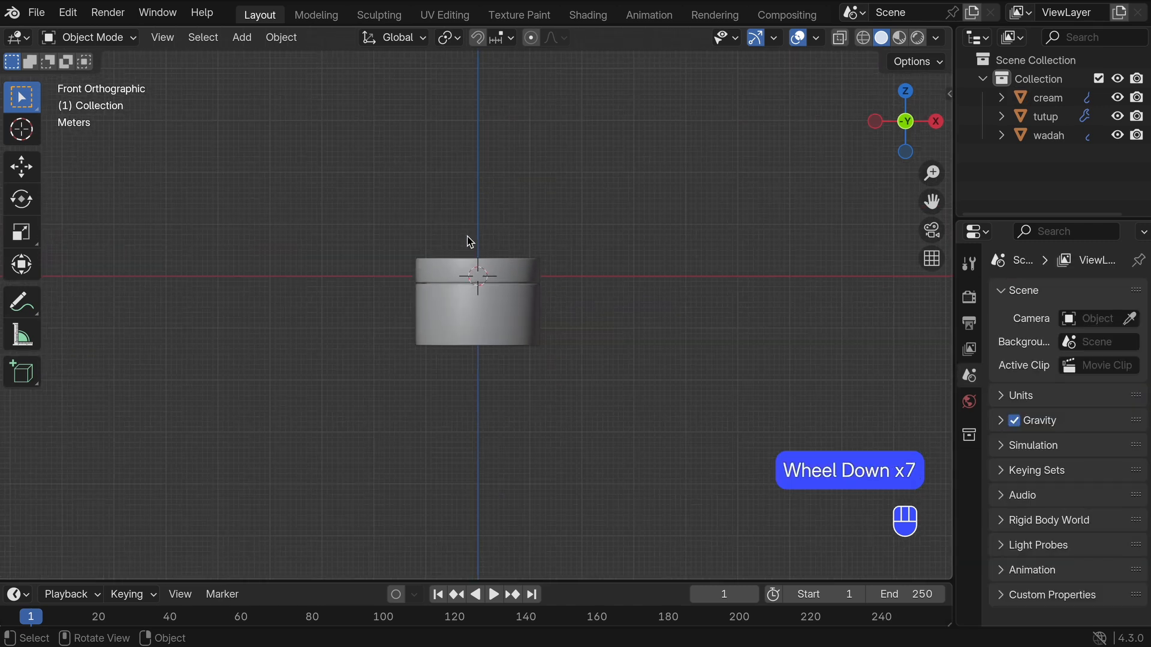
key(shift+a)
mouse_move(466, 237)
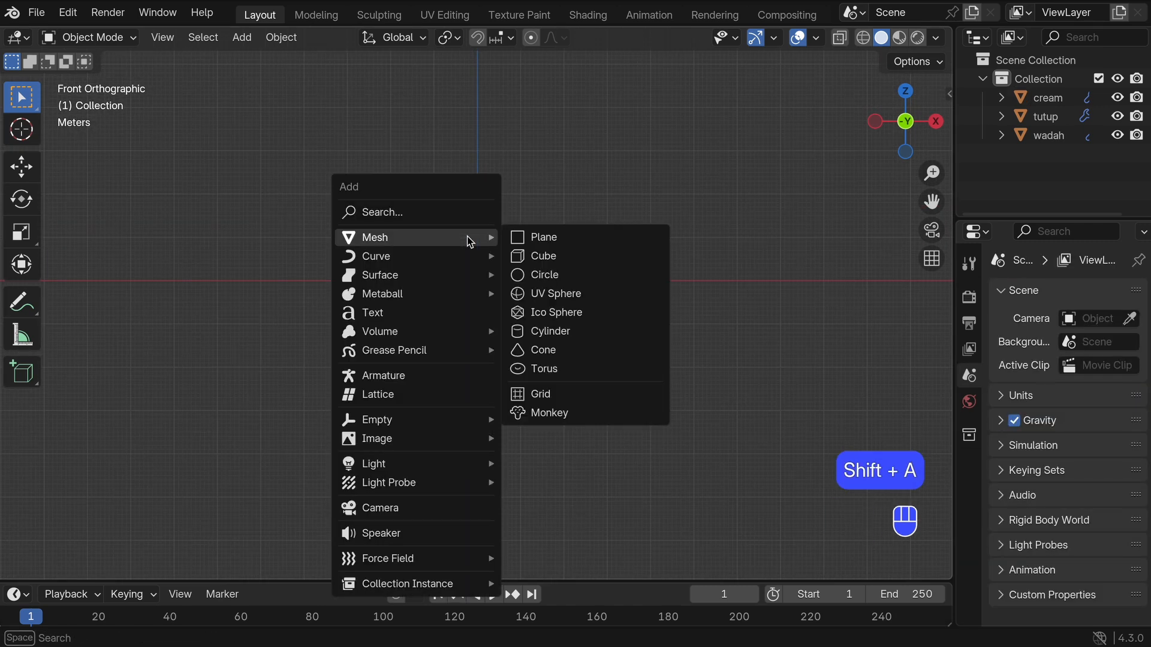
click(517, 255)
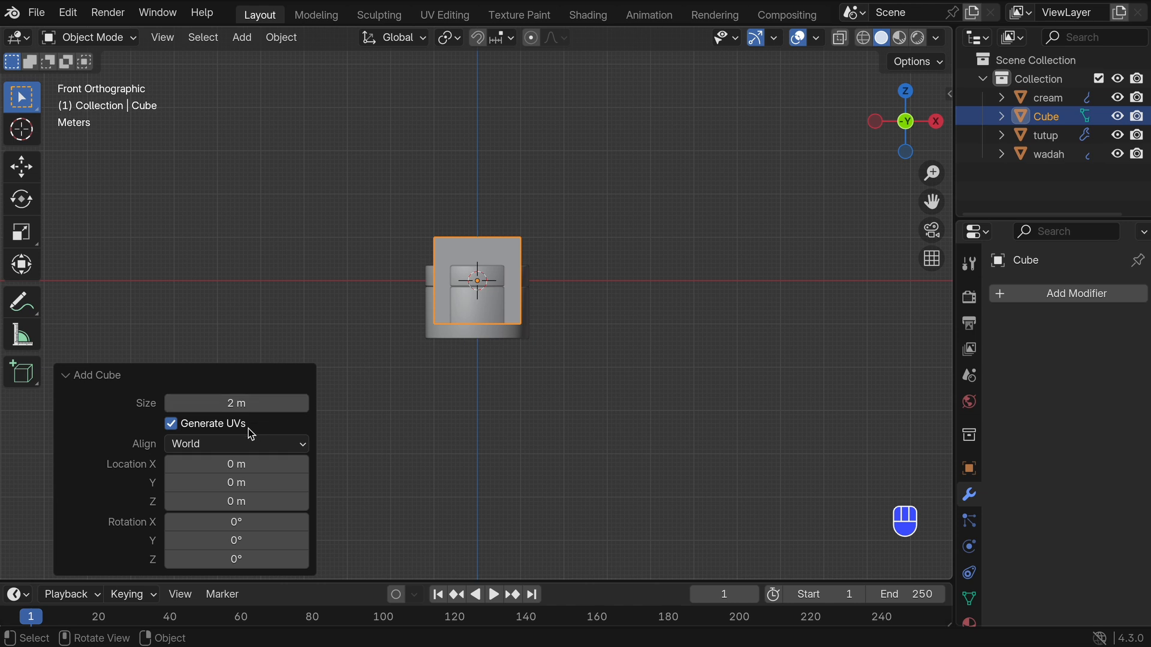
click(249, 403)
text(8)
key(Return)
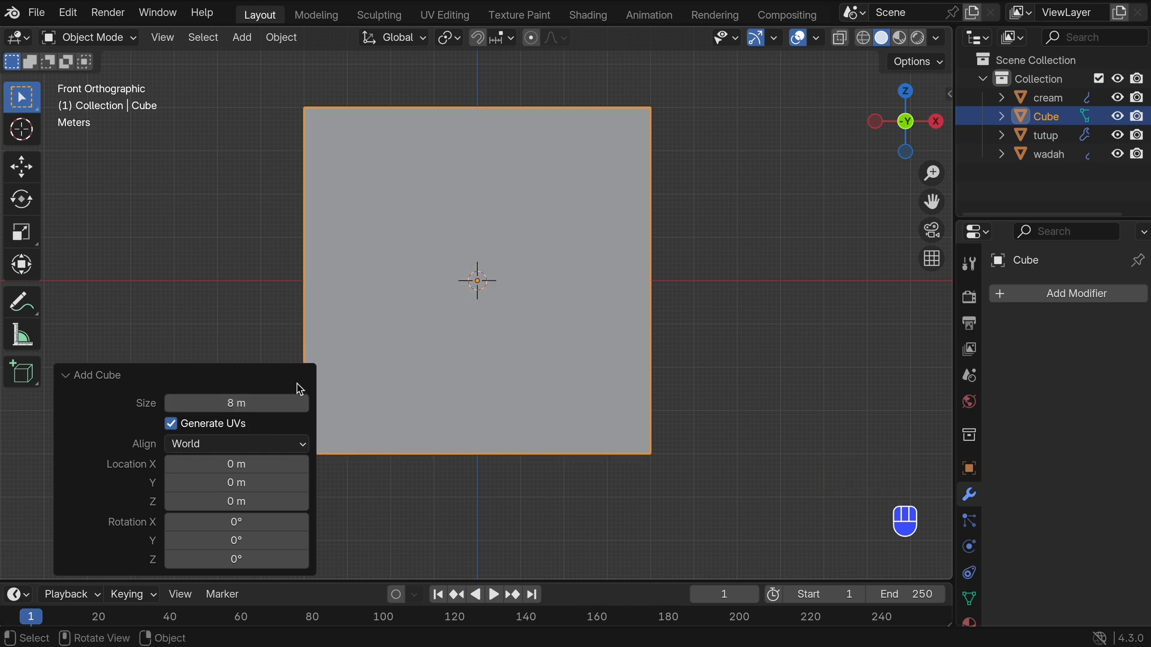
Step: Move the cube down along Z by about 5.35 m so that the jar stands on its top face
key(g)
key(z)
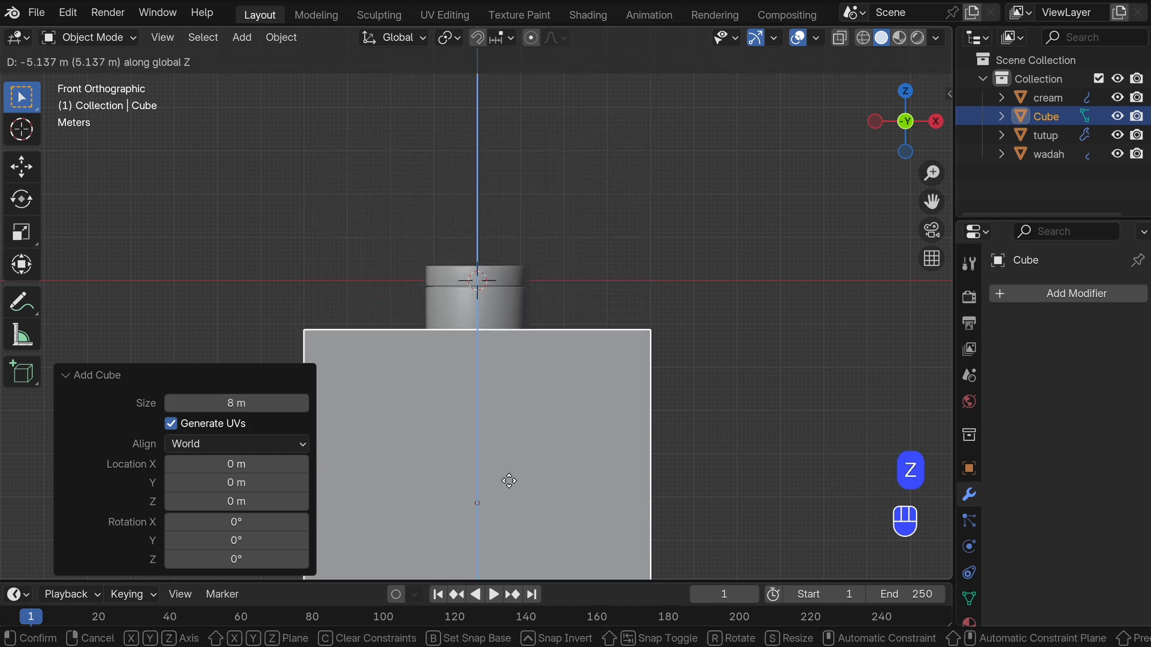
click(511, 492)
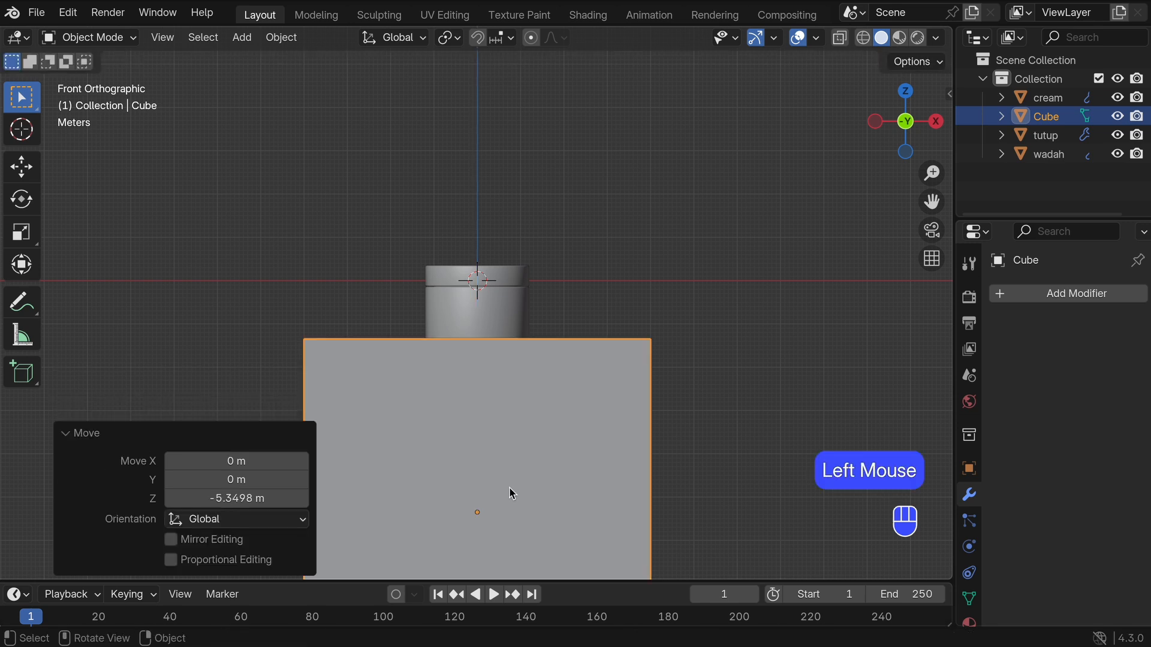
Step: In the right view, move the cube back along Y so that the jar stands near its front edge
scroll(486, 401, up, 2)
shift+middle_drag(487, 401, 485, 274)
key(grave)
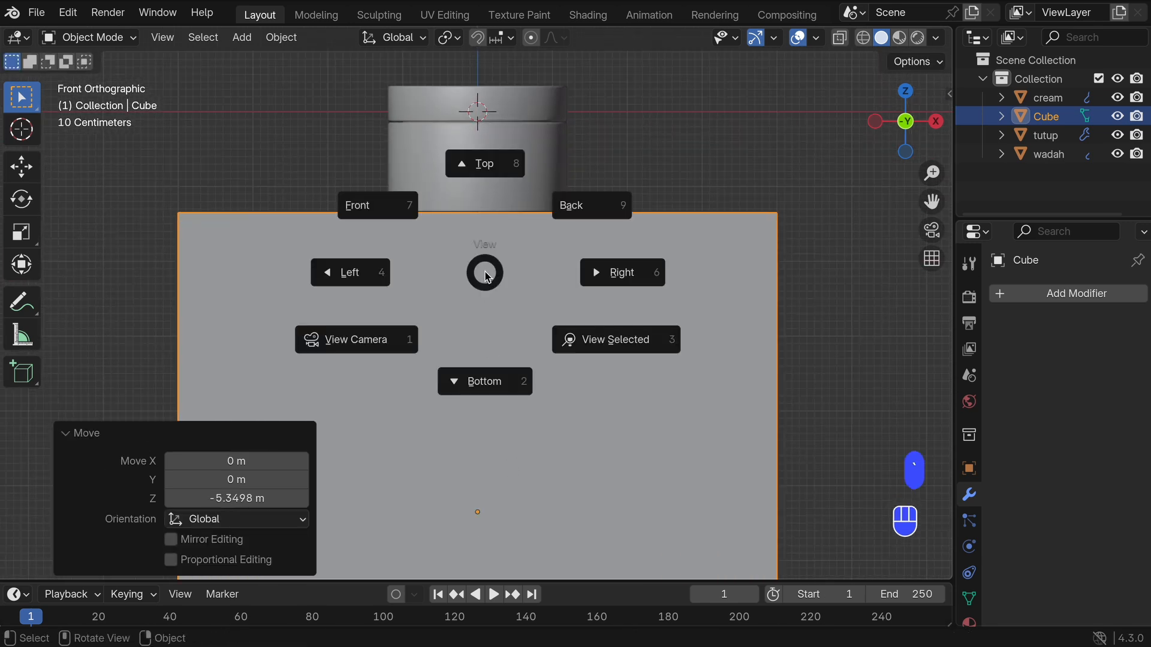
click(587, 273)
shift+middle_drag(269, 272, 386, 272)
key(g)
key(y)
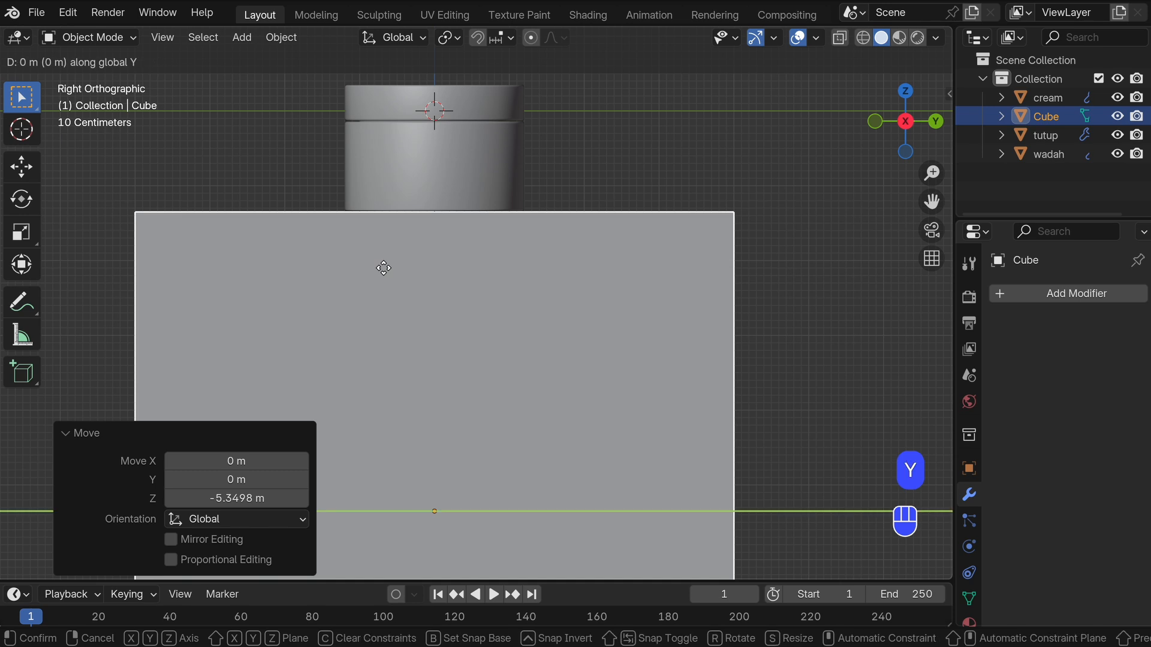
click(627, 278)
Step: Nudge the cube up by about 0.01 m so that its top face meets the jar's base
scroll(383, 200, up, 4)
shift+middle_drag(364, 182, 428, 340)
scroll(428, 340, up, 1)
scroll(398, 304, up, 3)
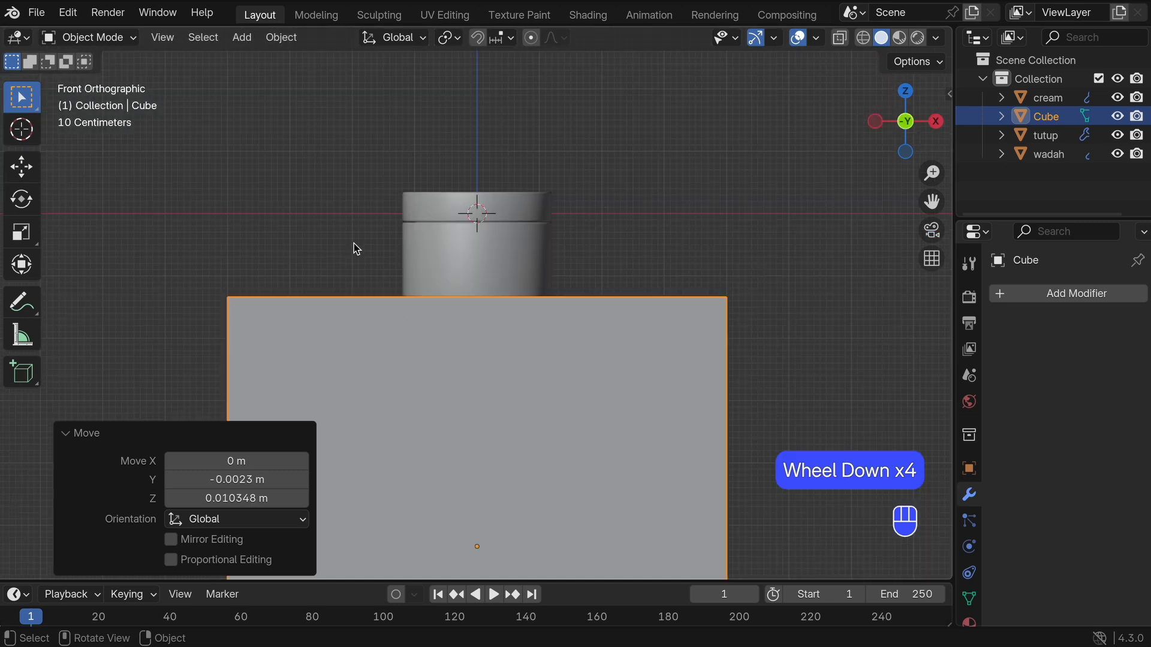
Step: Bevel all edges of the cube with a width of 0.02 m and 3 segments, then return to Object Mode in the front view
middle_drag(469, 300, 391, 342)
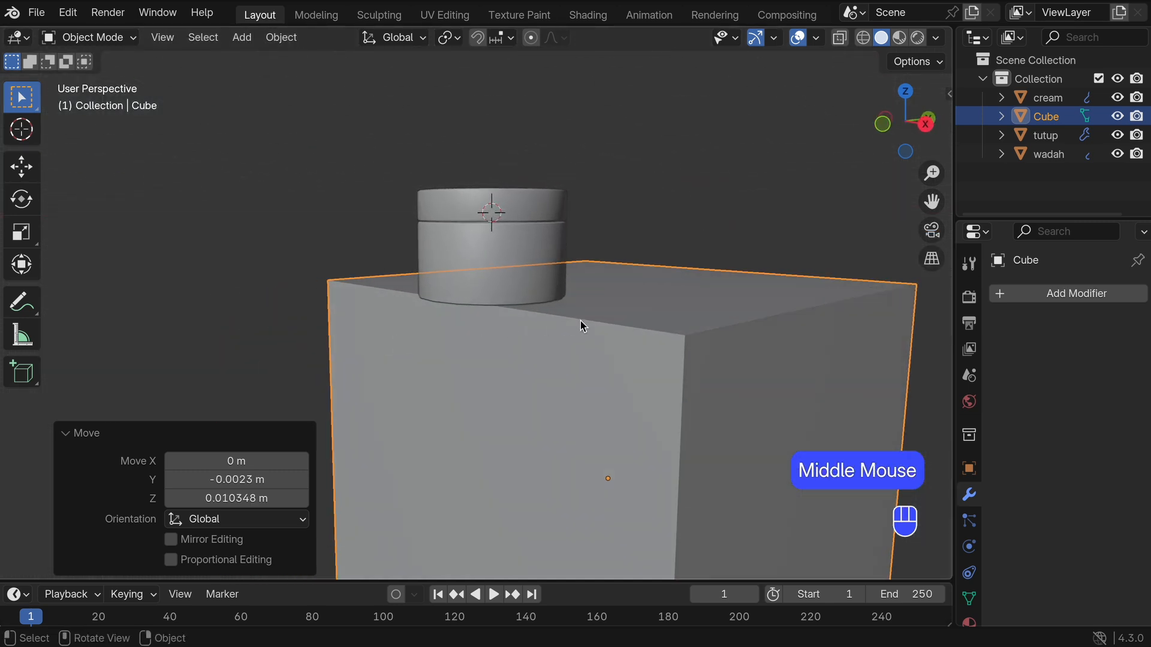
key(Tab)
scroll(580, 321, up, 3)
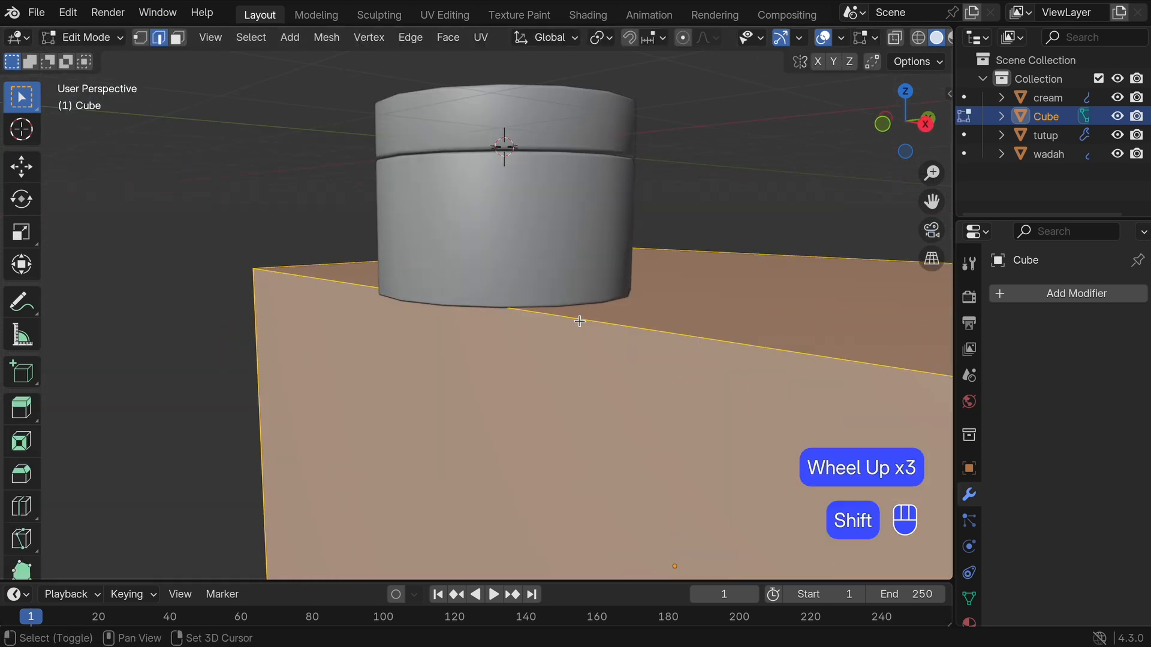
shift+middle_drag(578, 321, 419, 318)
key(super+b)
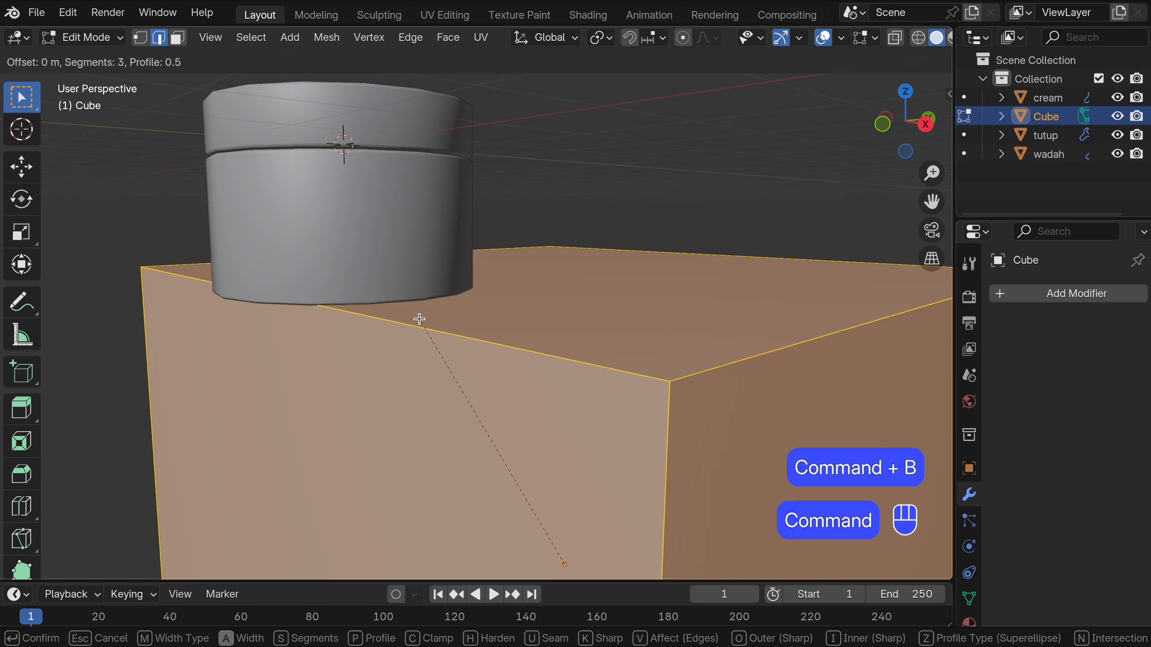
click(418, 316)
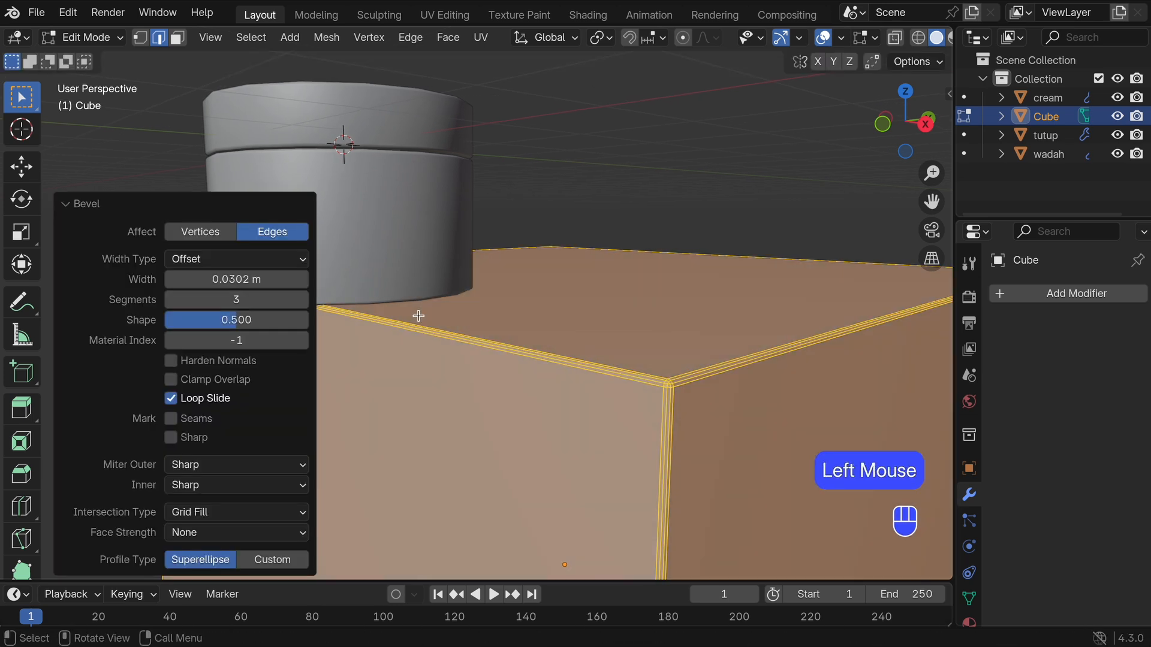
click(233, 280)
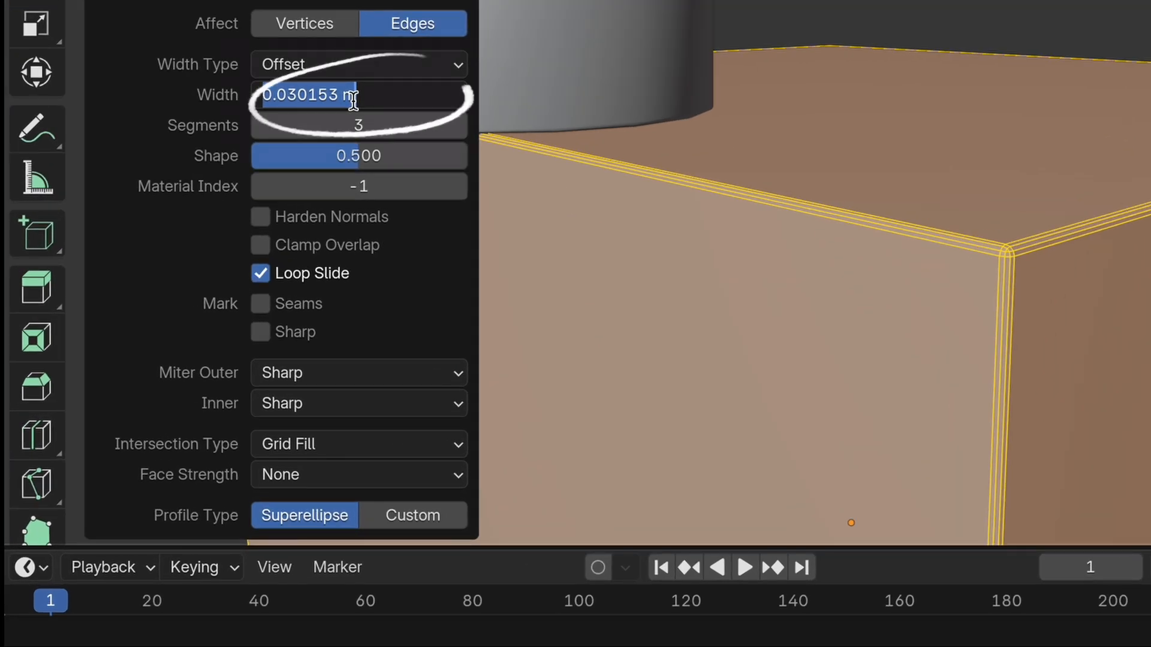
text(.02)
key(Return)
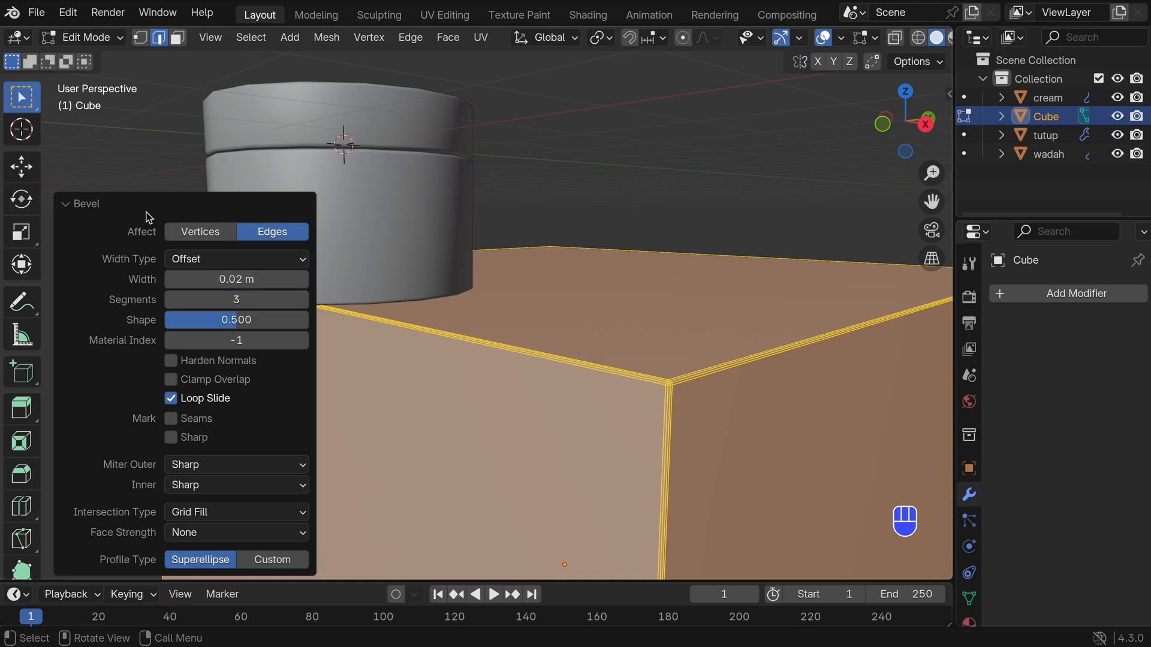
click(144, 211)
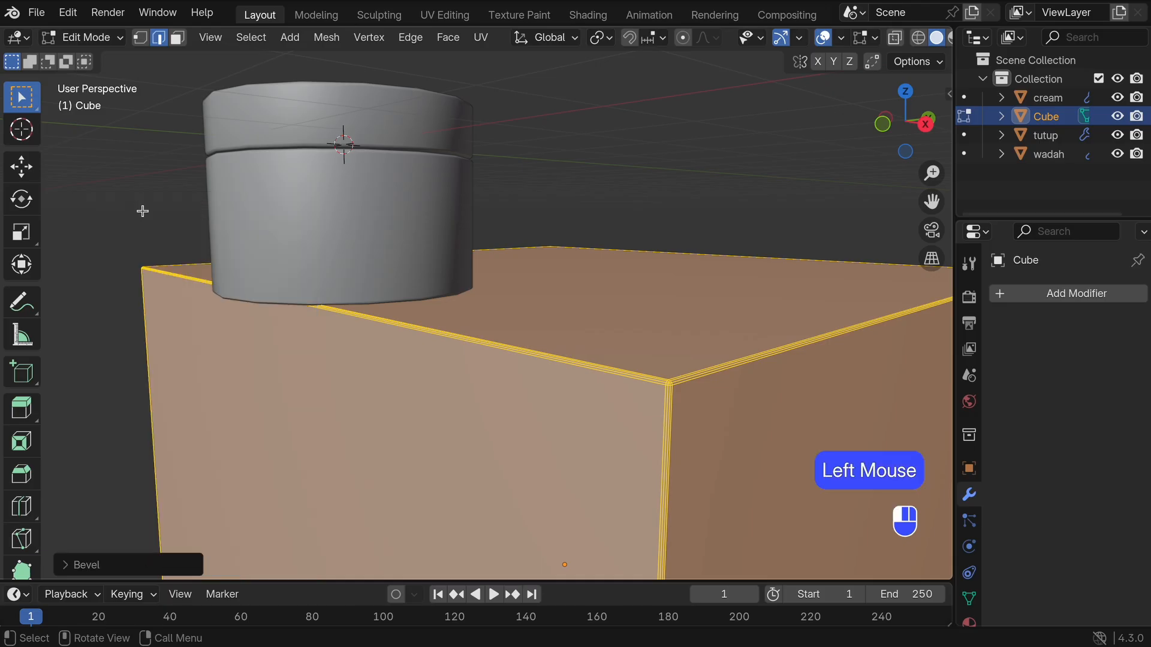
key(grave)
key(Tab)
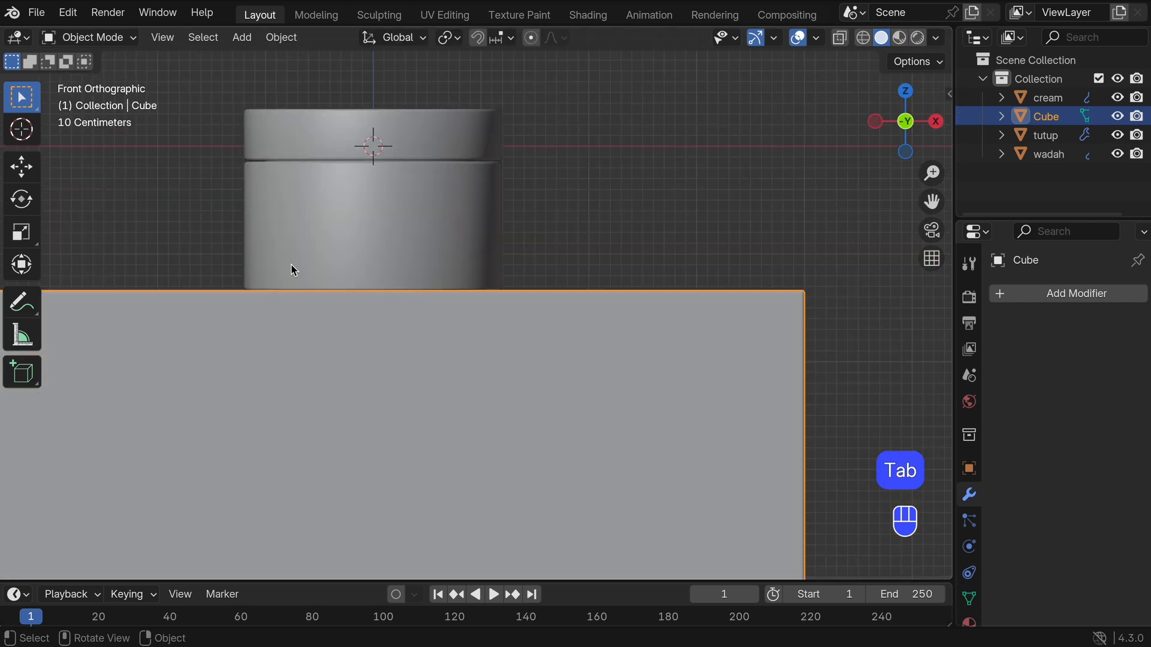
Step: Add a plane at the jar and rotate it 90° about the X axis so that it stands upright
scroll(362, 272, down, 1)
key(shift+a)
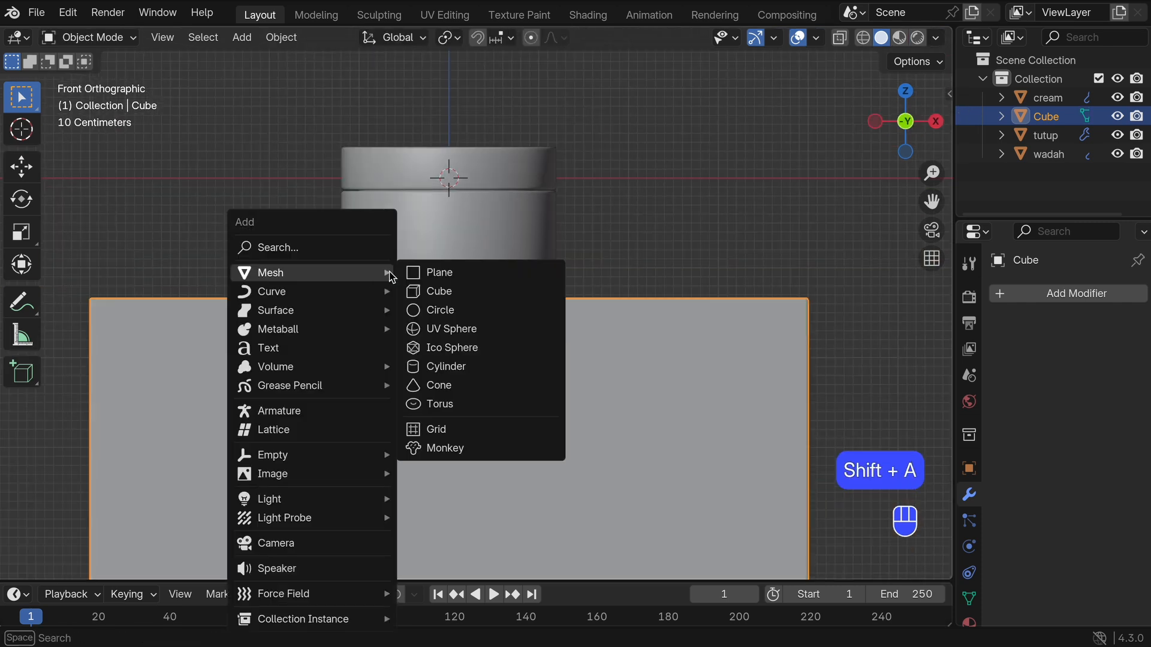
click(424, 274)
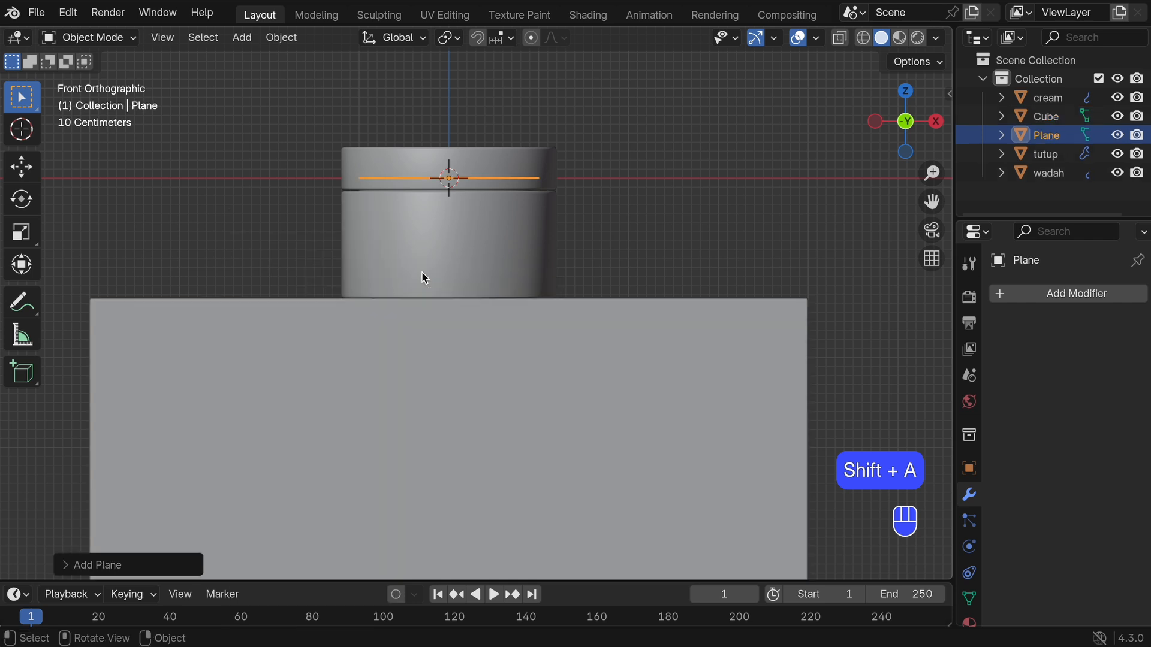
key(r)
key(x)
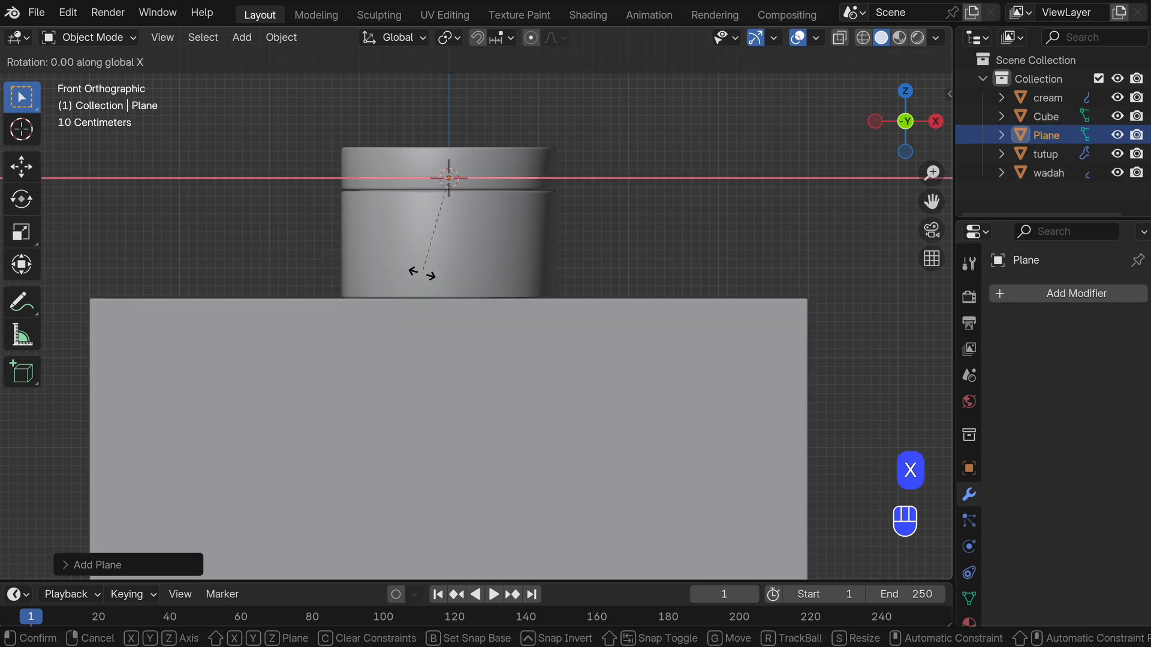
text(90)
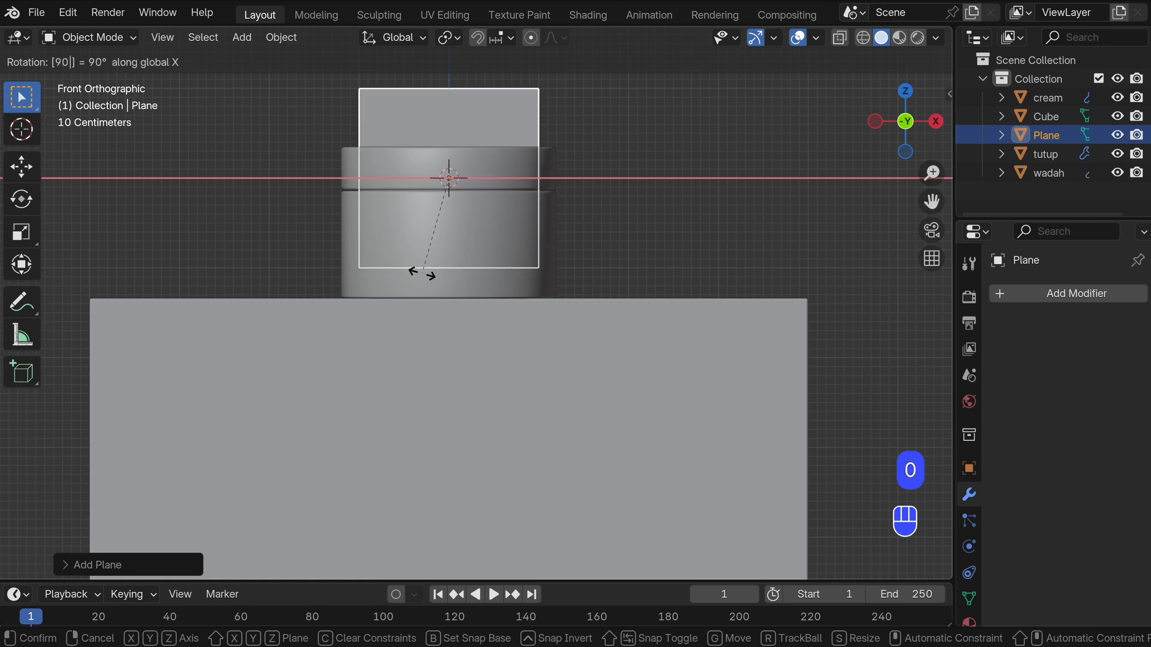
key(Return)
Step: Scale the upright plane uniformly by about 3.9 so that it is as wide as the cube
scroll(477, 321, down, 3)
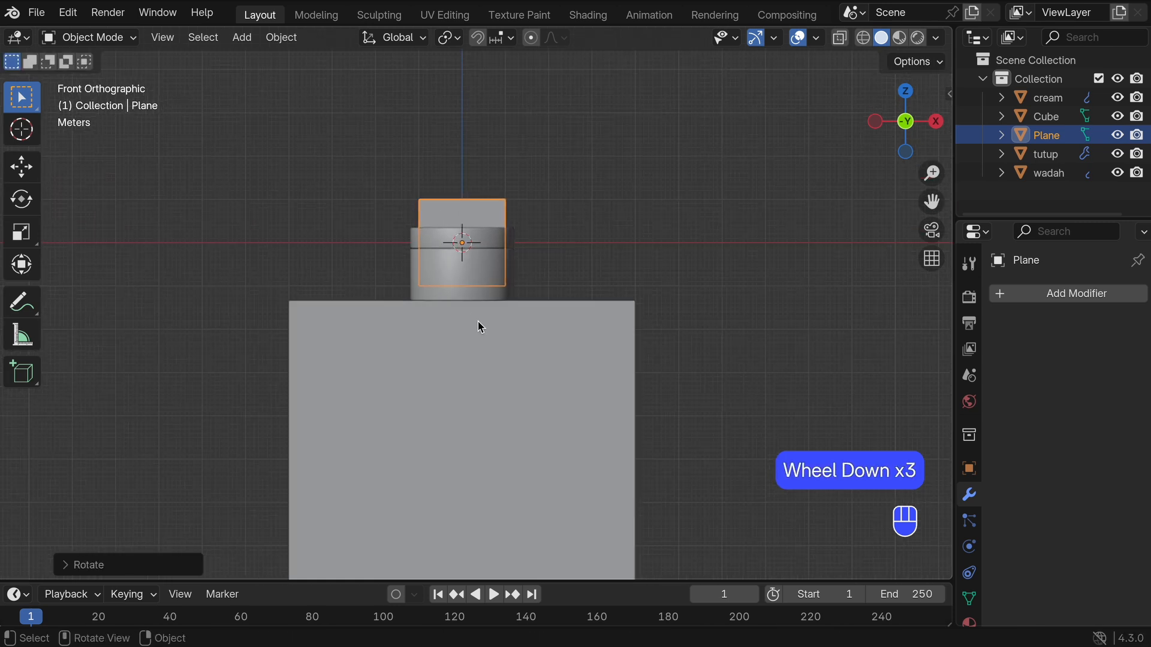
key(s)
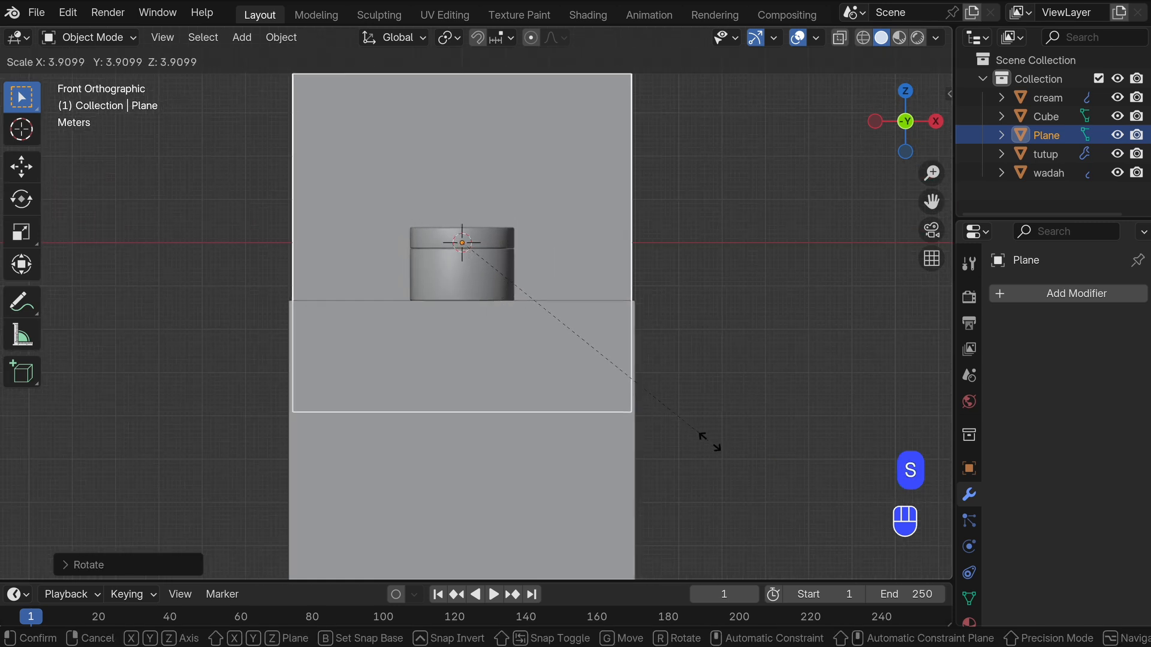
click(714, 447)
Step: In the right view, move the plane back along Y by about 9.8 m so that it stands behind the cube
key(grave)
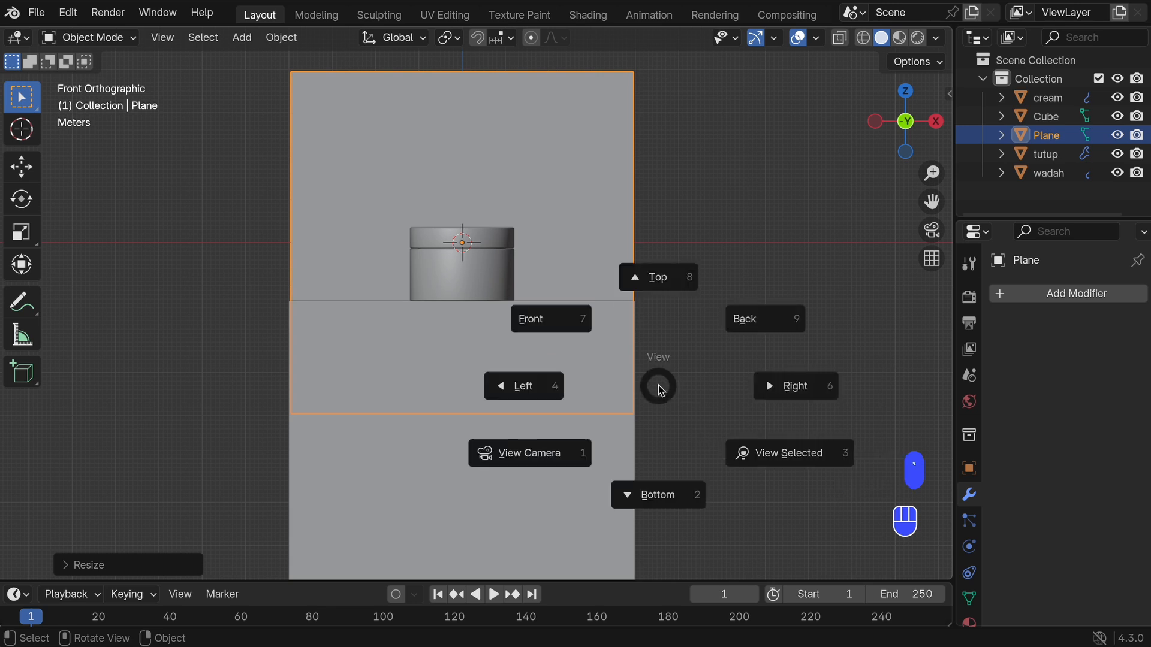
click(763, 381)
scroll(553, 363, down, 2)
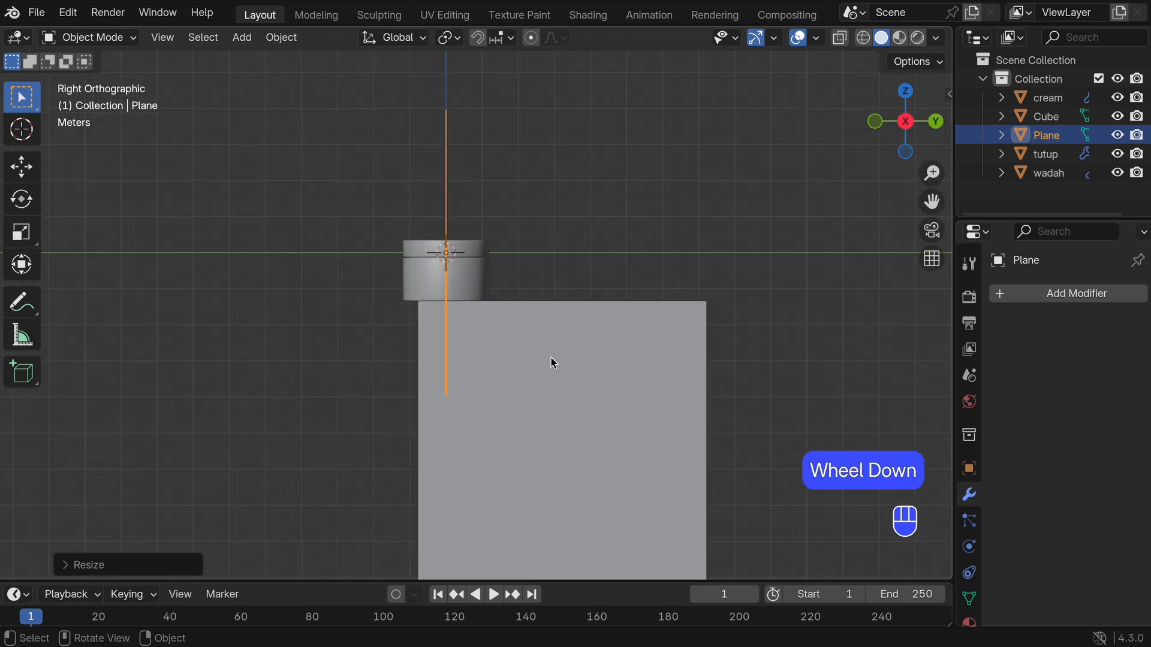
key(g)
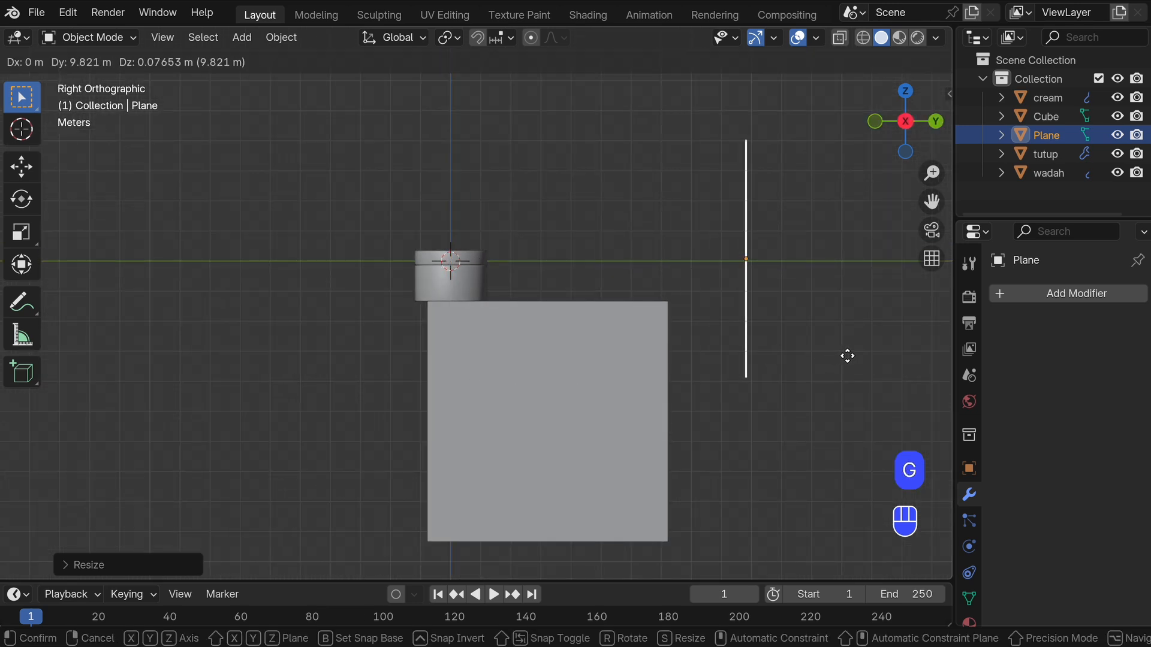
click(839, 351)
Step: Return to the front view and add a camera to the scene
key(grave)
click(756, 298)
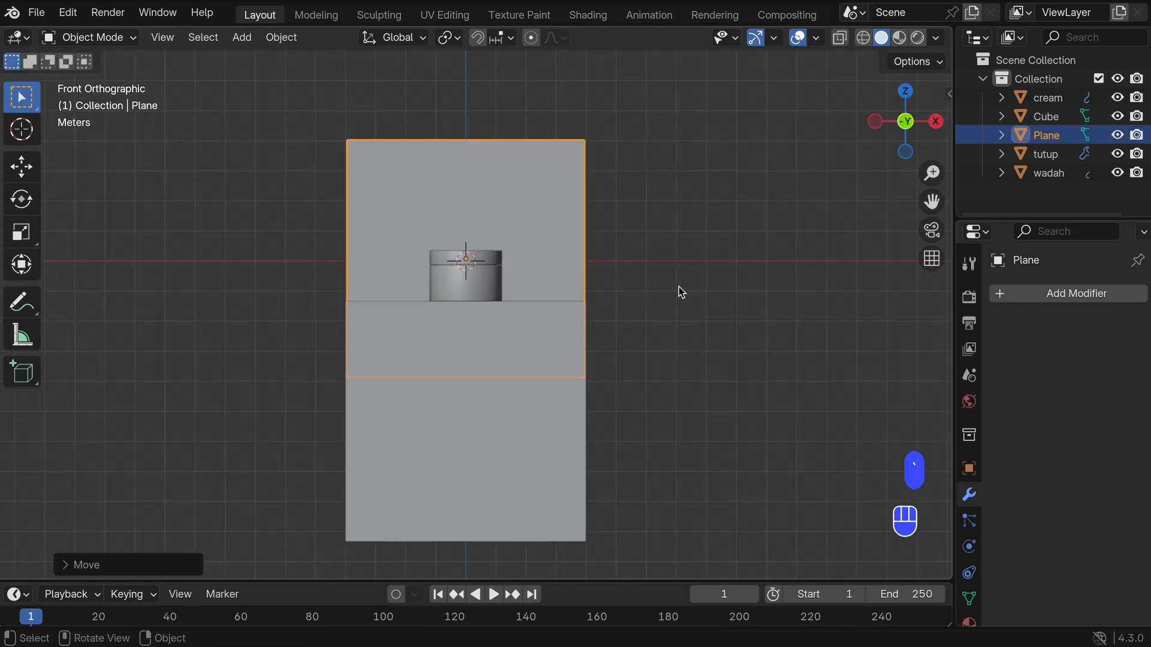
key(shift+a)
mouse_move(633, 292)
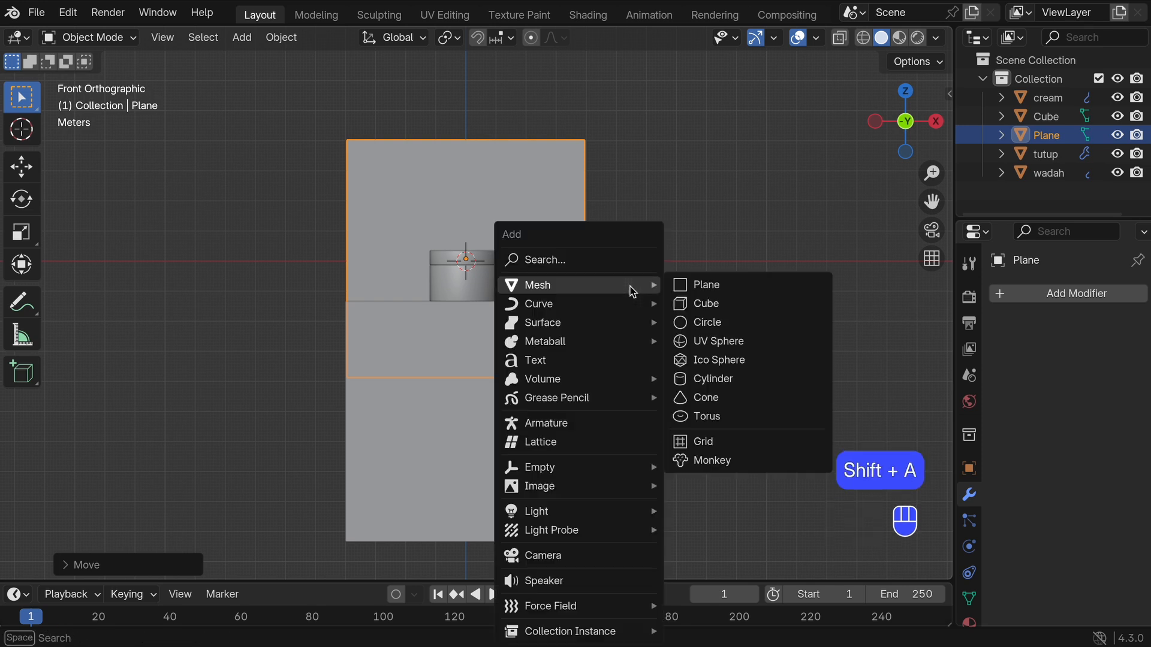
click(581, 555)
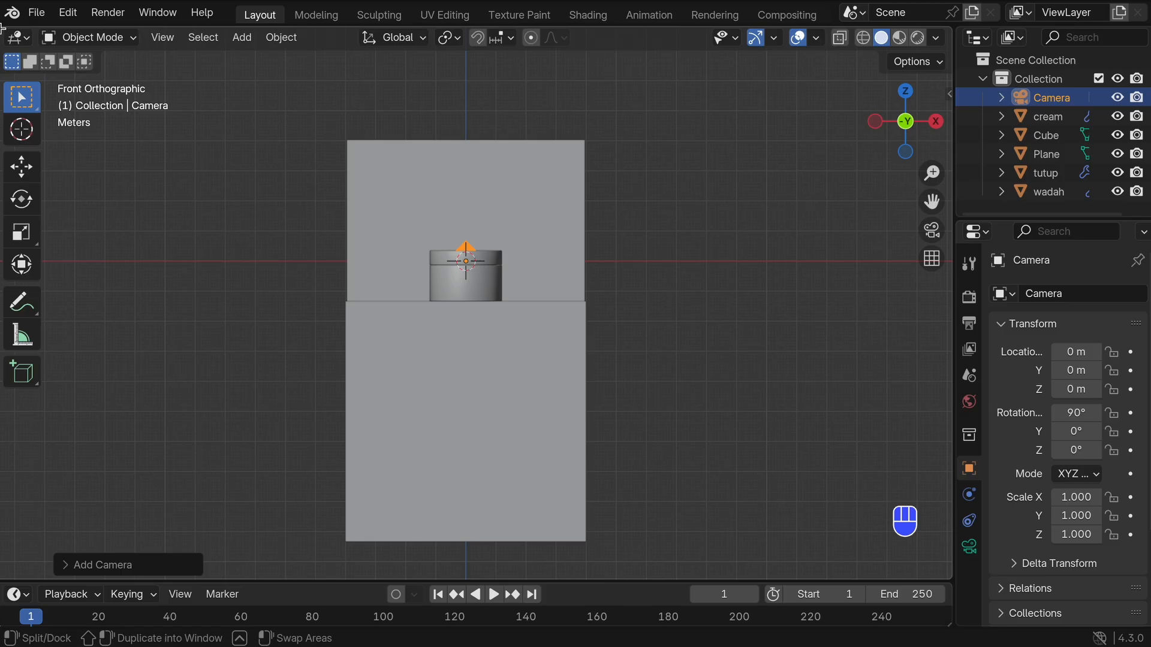
Step: Split the 3D viewport vertically into two areas and set the larger one to the right view
drag(1, 26, 332, 64)
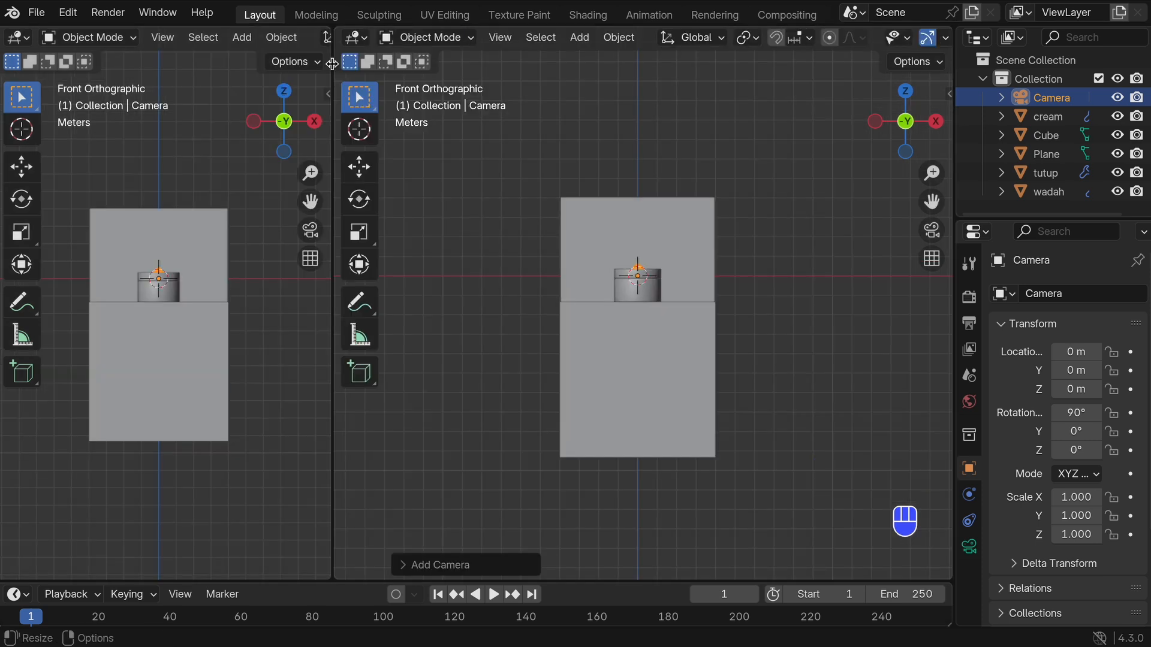
key(grave)
click(706, 242)
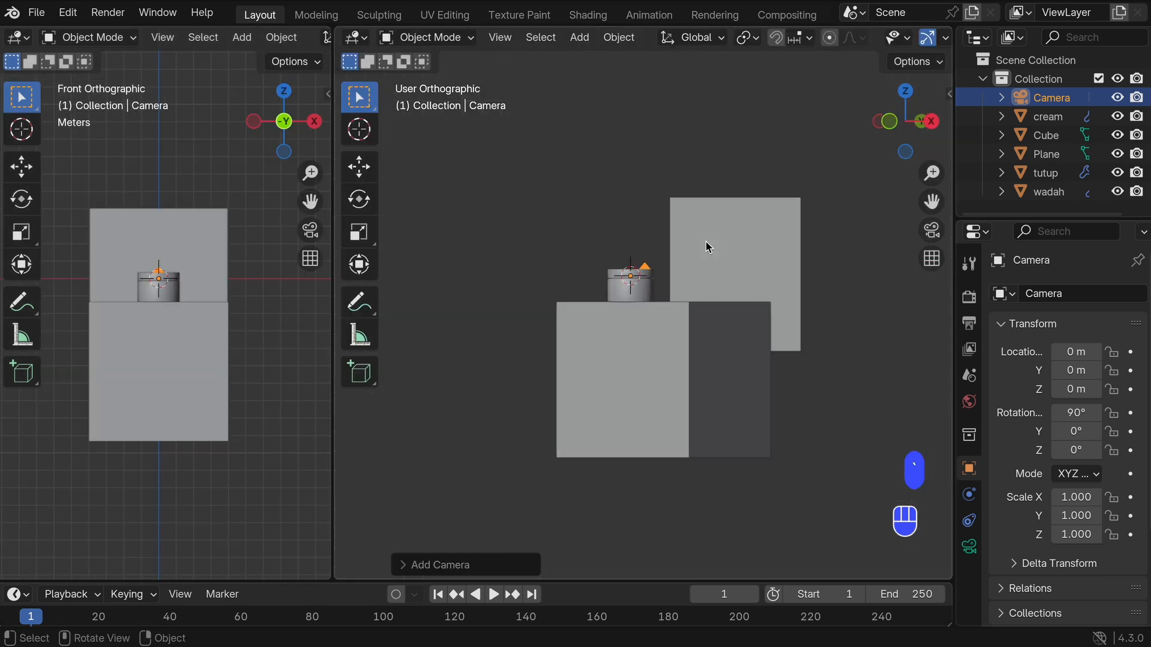
scroll(687, 269, up, 2)
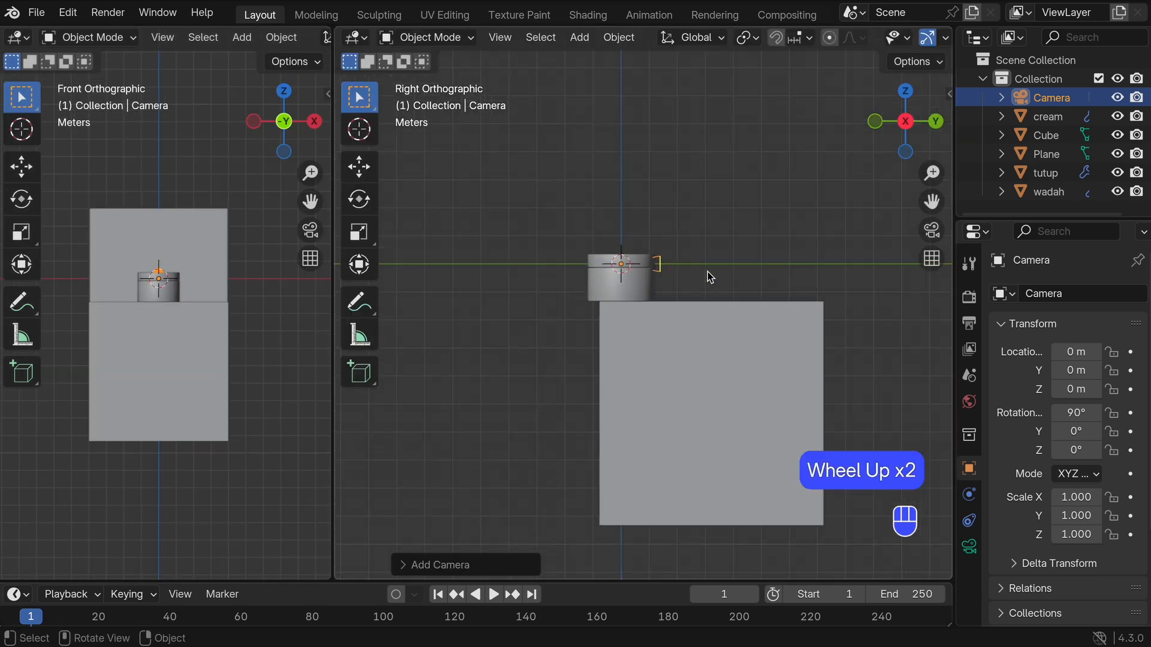
Step: Move the camera in front of the jar to about Y -6.78 m, Z -1.75 m, and show the camera view in the other viewport, widened
key(g)
click(518, 322)
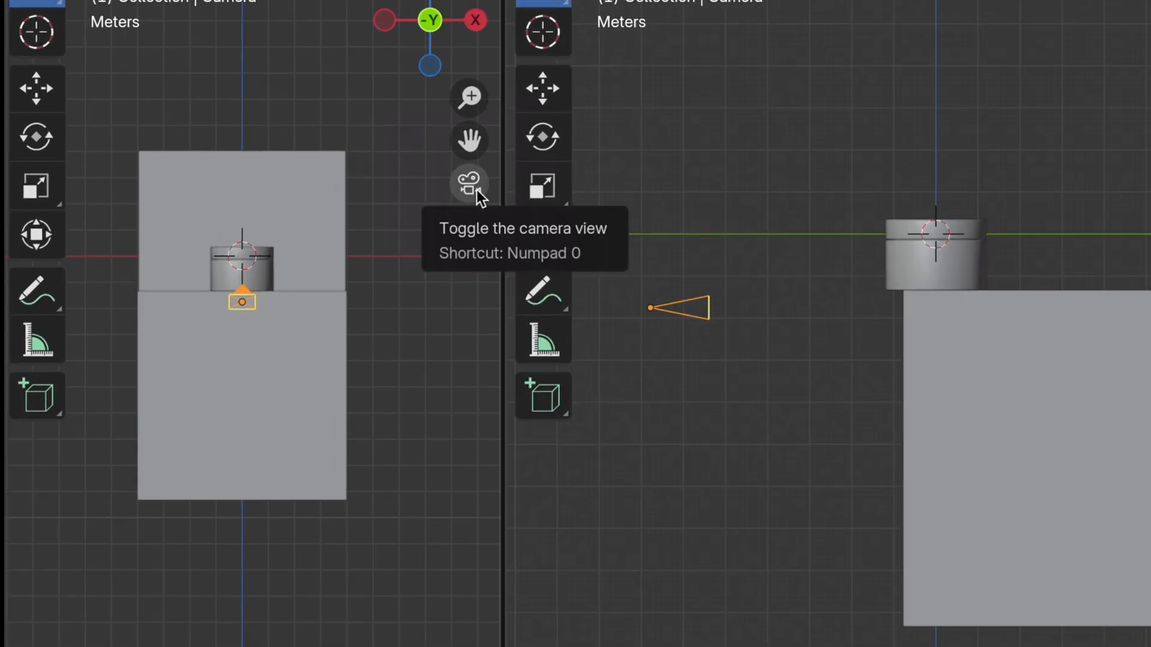
click(476, 191)
drag(502, 216, 709, 234)
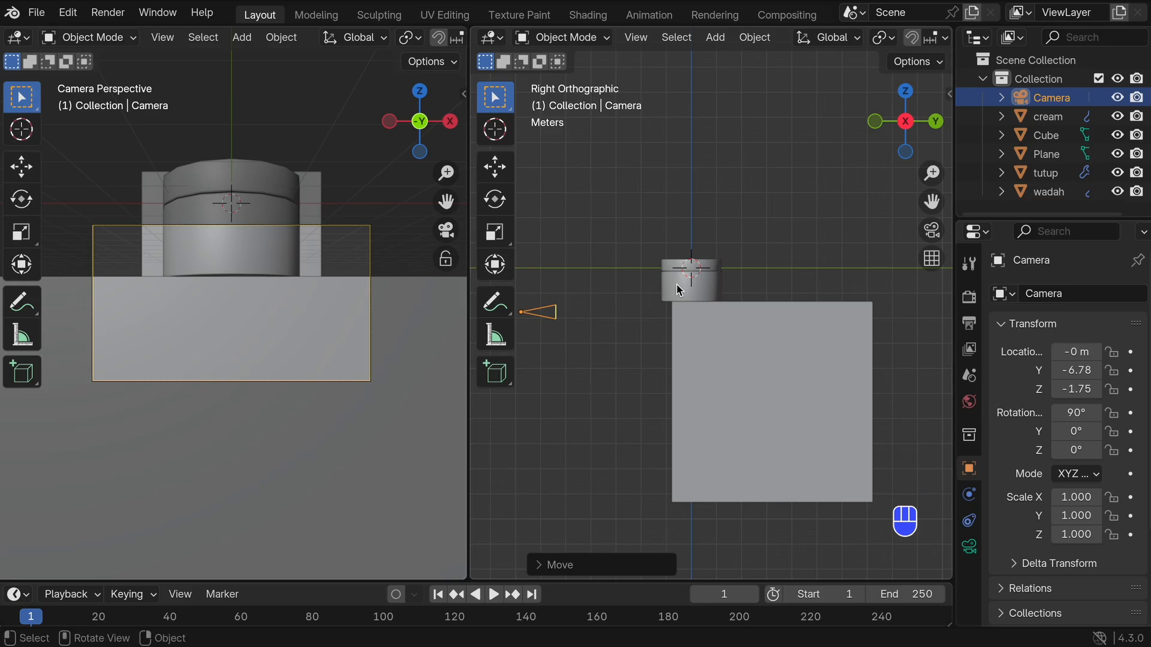
Step: Move the camera farther from the jar and slightly up, to about Y -10.8 m and Z -1.35 m
scroll(987, 283, down, 1)
shift+middle_drag(656, 296, 726, 301)
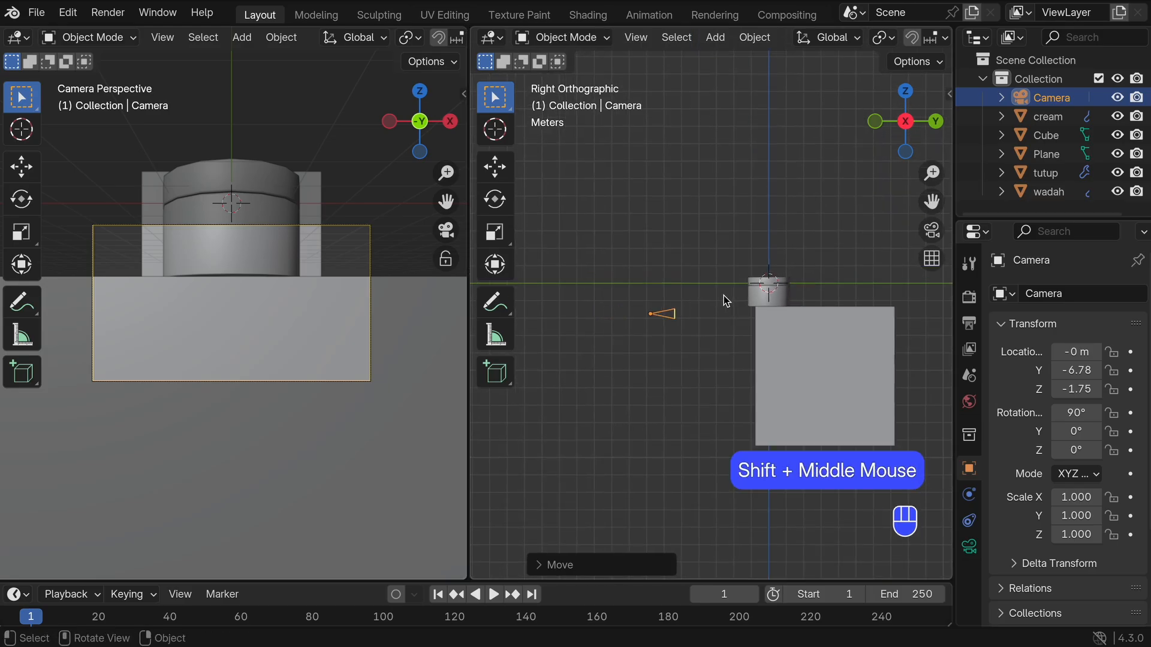
key(g)
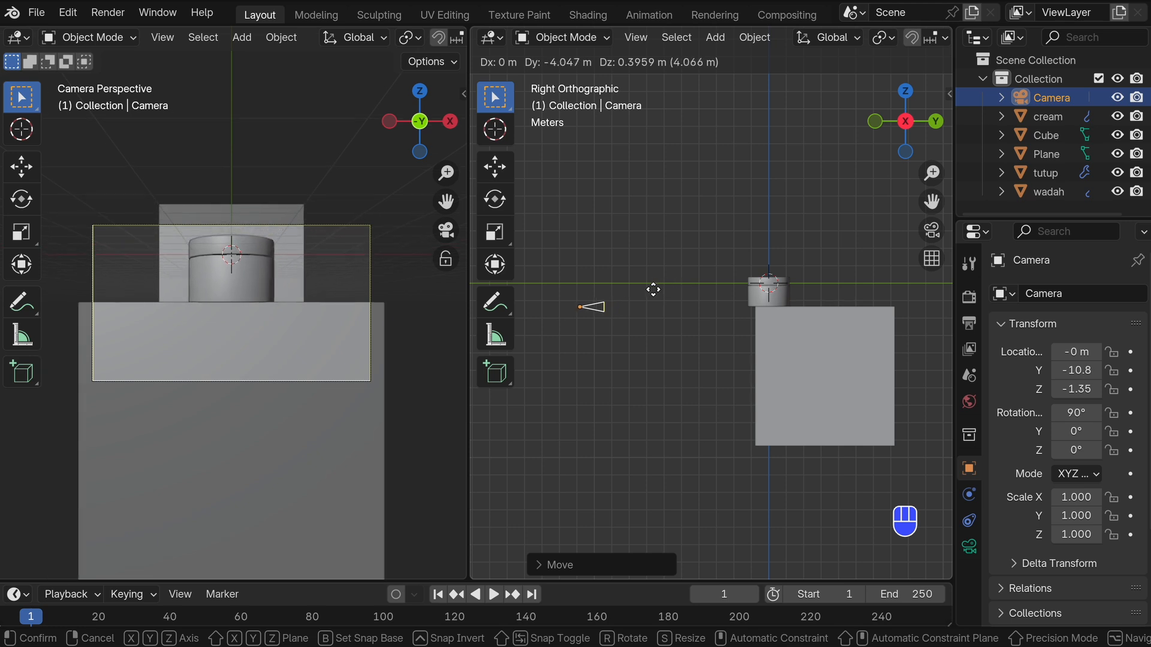
click(656, 293)
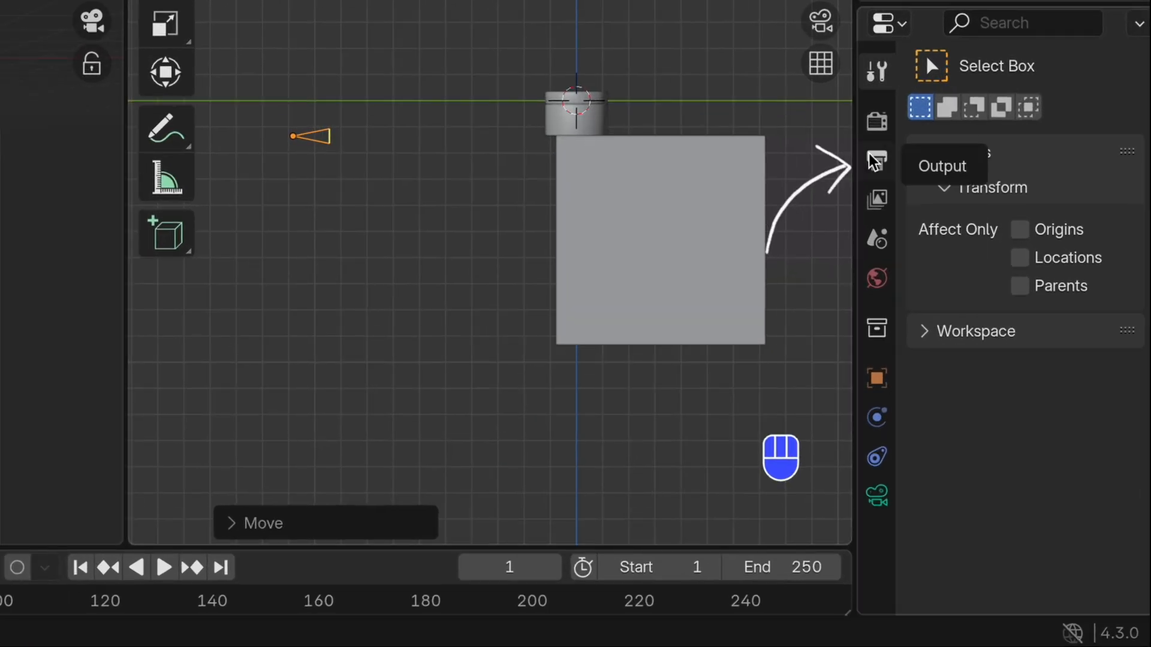
Step: Set the output resolution X to 1080 px for a square frame
click(968, 324)
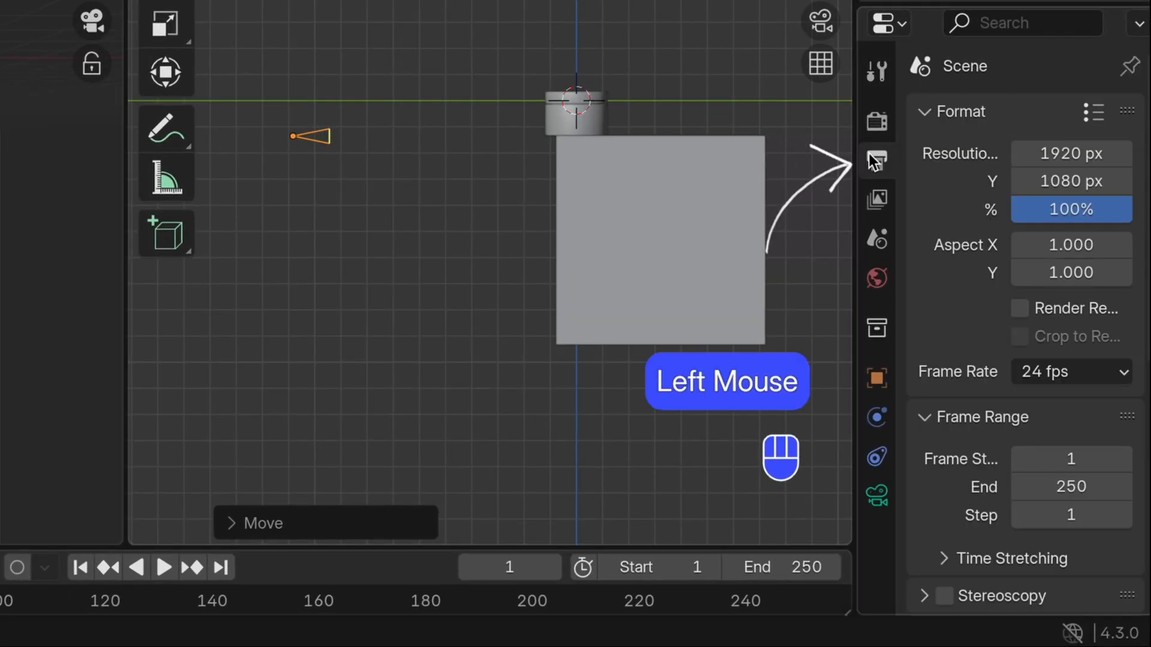
click(1058, 153)
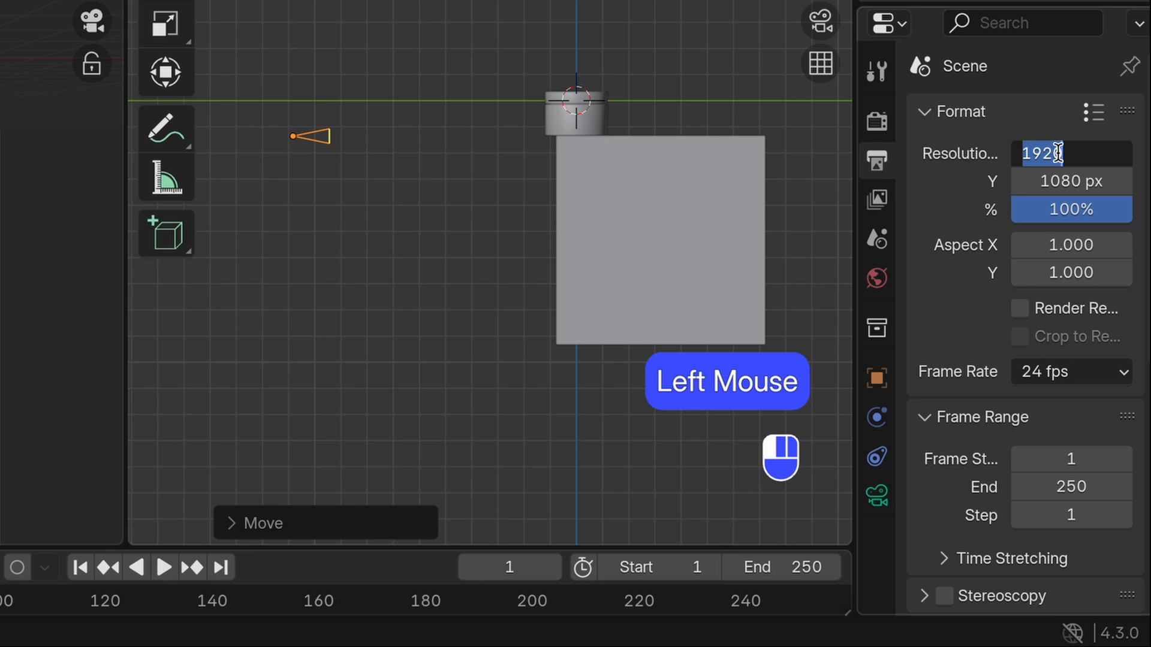
text(108)
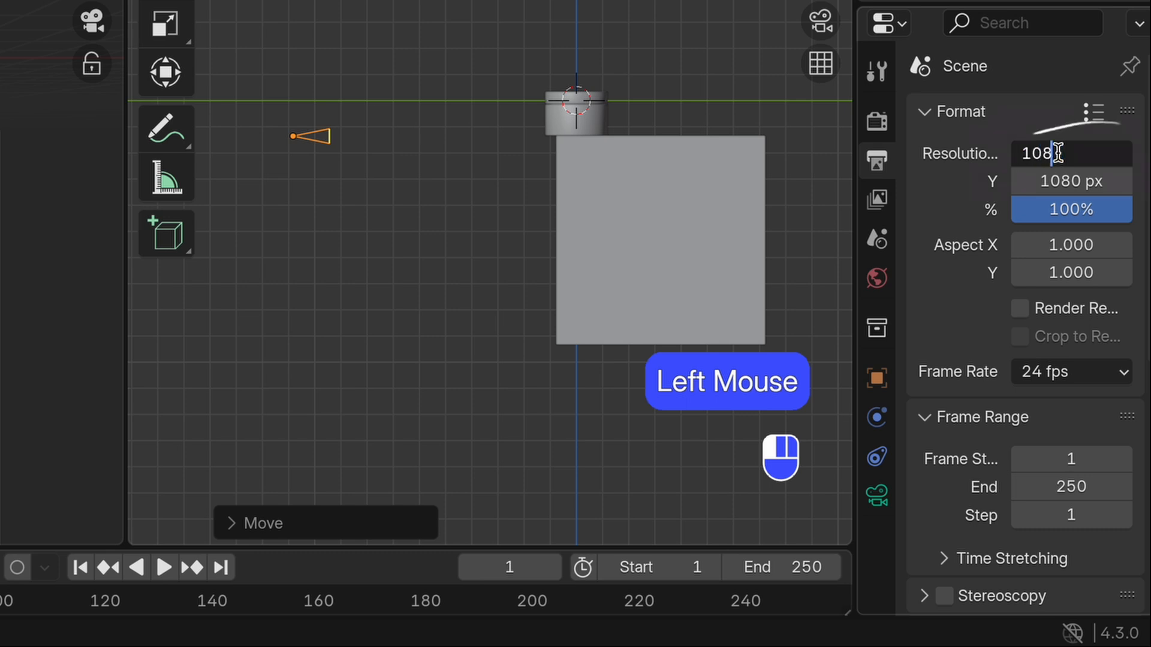
text(0)
key(Return)
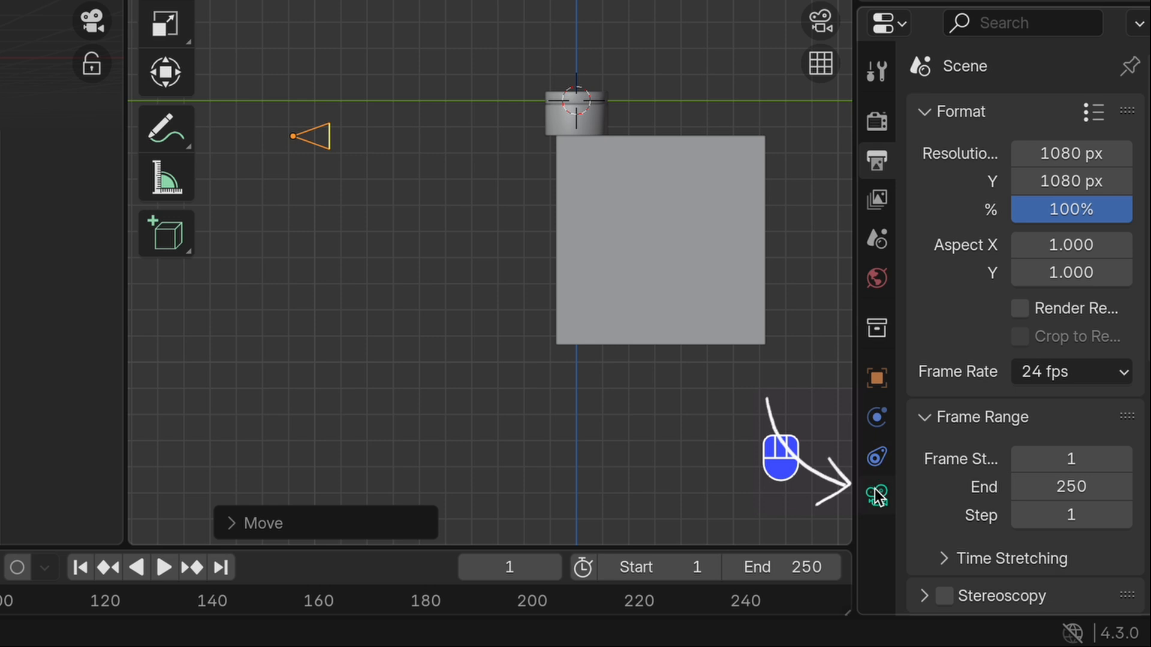
Step: Set the camera's focal length to 100 mm and its lens shift Y to 0.420
click(969, 546)
drag(1052, 352, 1113, 352)
drag(1051, 352, 1079, 353)
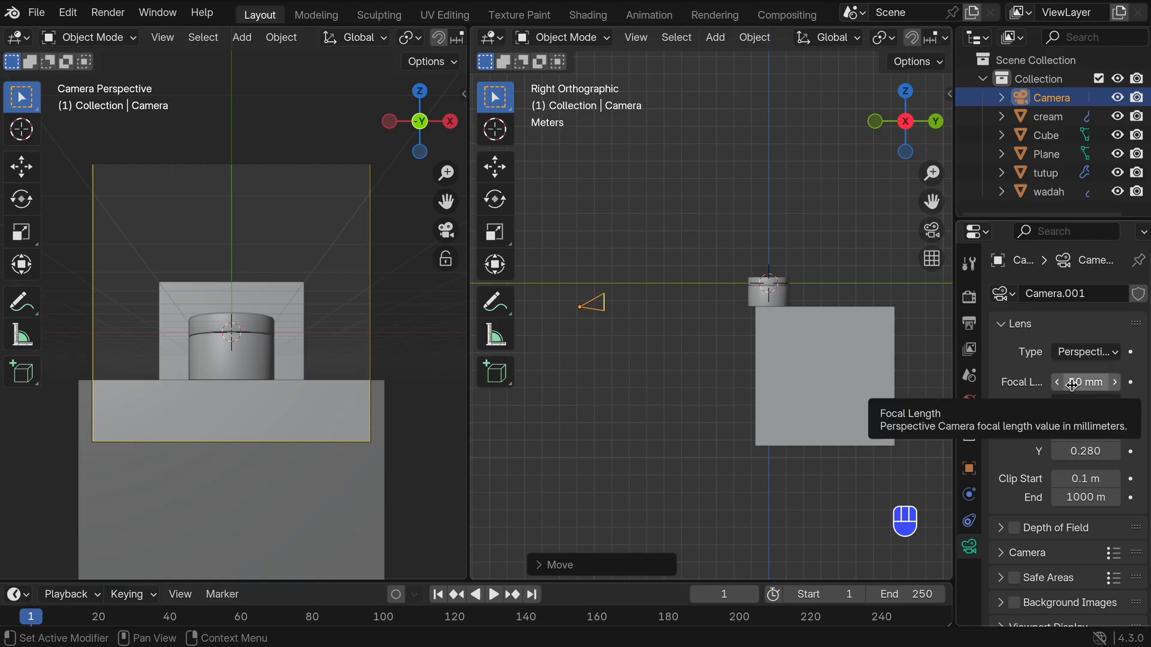
drag(1071, 381, 1109, 382)
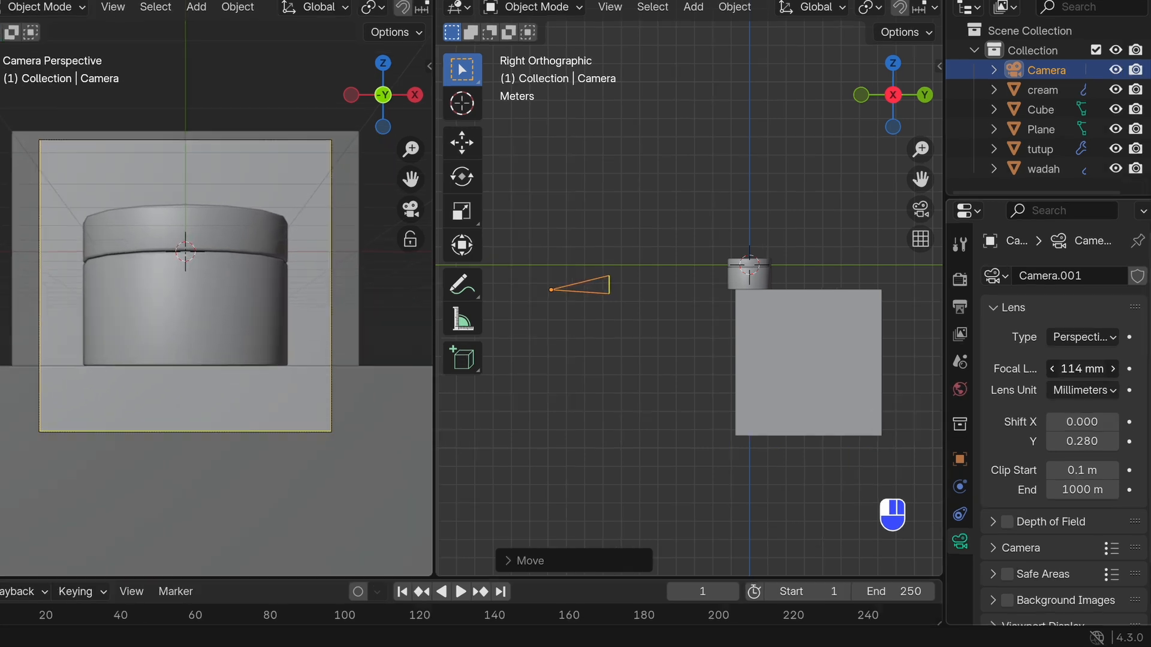
drag(1095, 251, 1080, 250)
mouse_move(1053, 362)
mouse_down()
mouse_move(1083, 362)
mouse_move(1056, 352)
mouse_up()
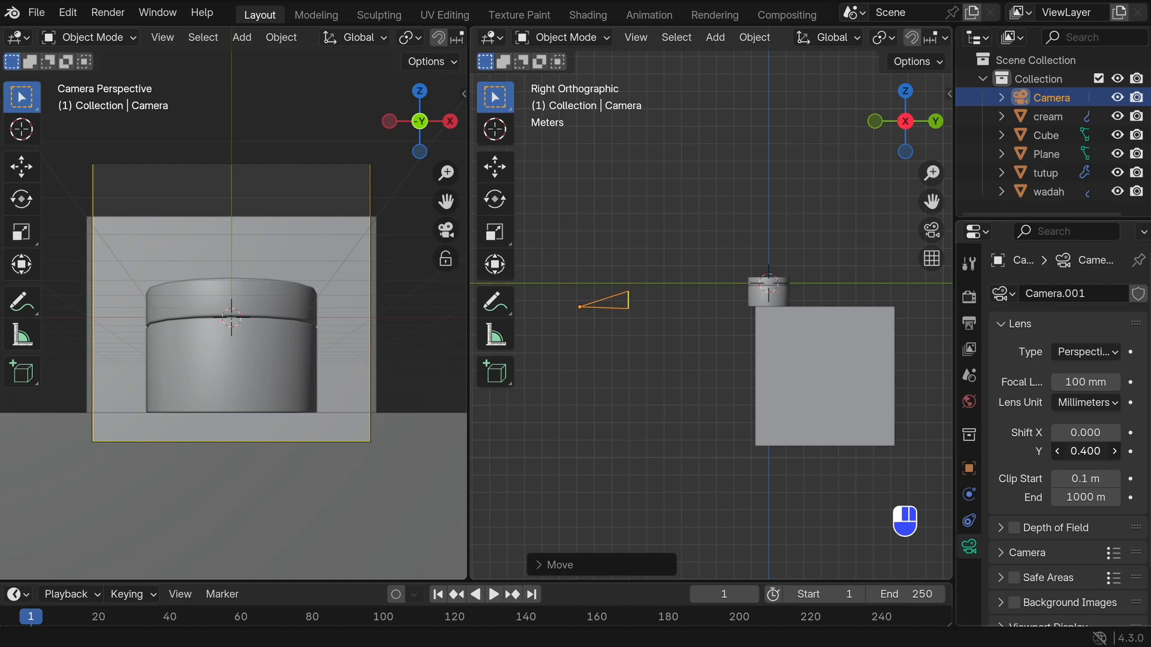
drag(1085, 451, 1080, 451)
Step: Select the background plane and scale it up by about 1.65 in the front view so that it fills the camera frame
scroll(675, 354, down, 4)
middle_drag(676, 354, 857, 357)
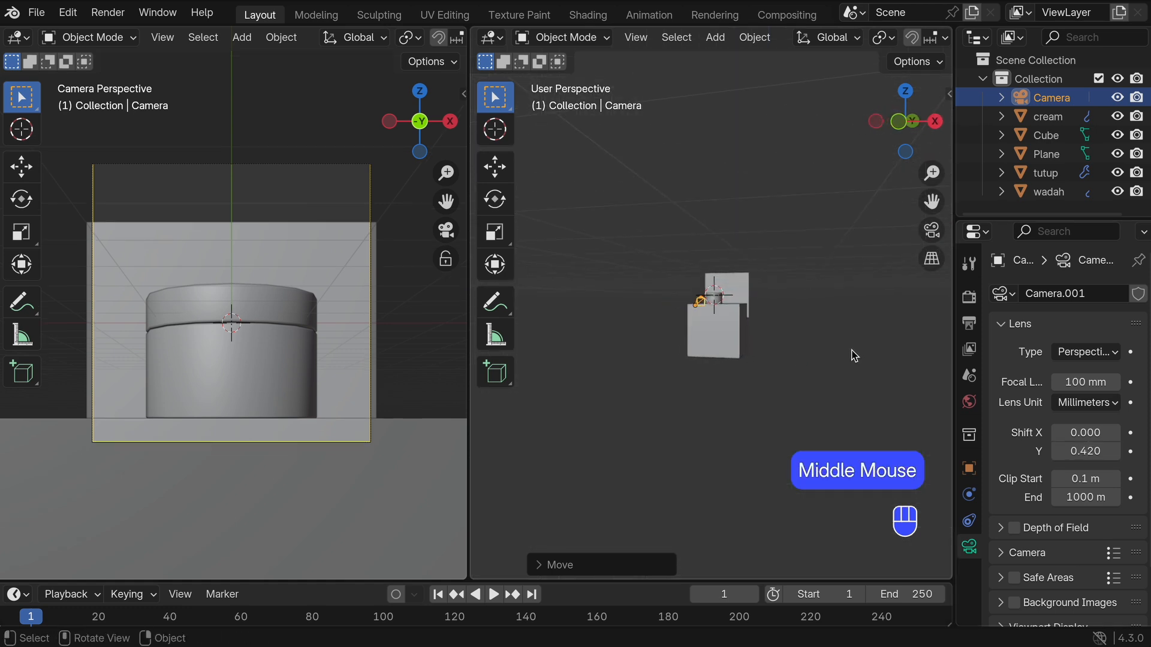
click(743, 290)
key(KP_1)
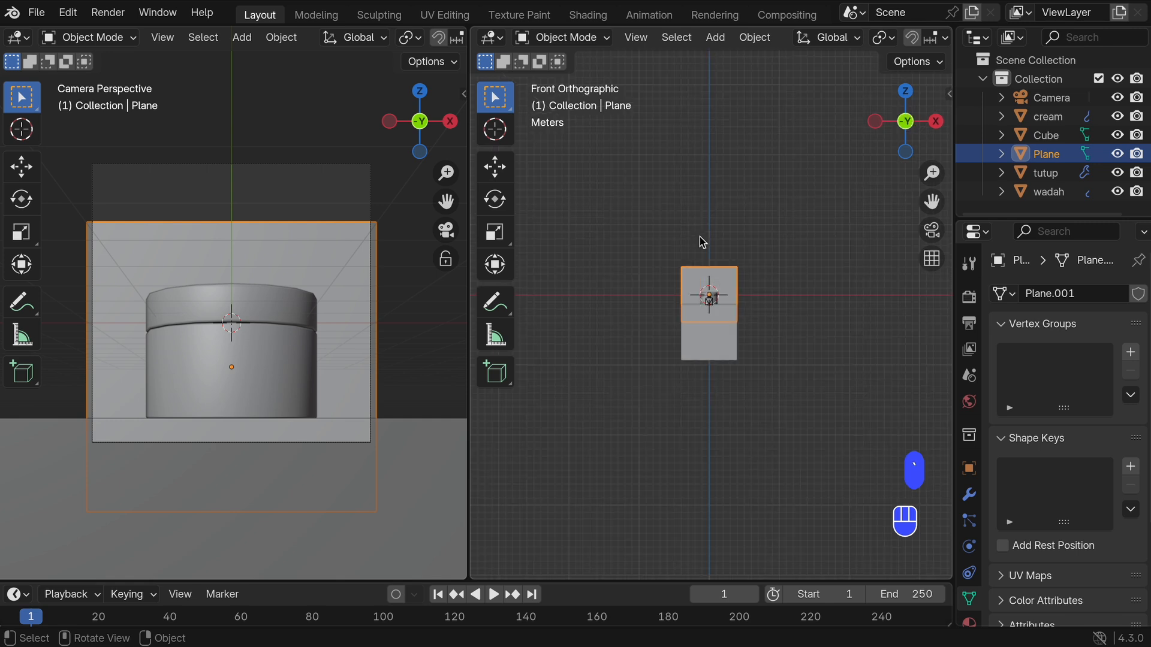
scroll(697, 251, up, 3)
key(s)
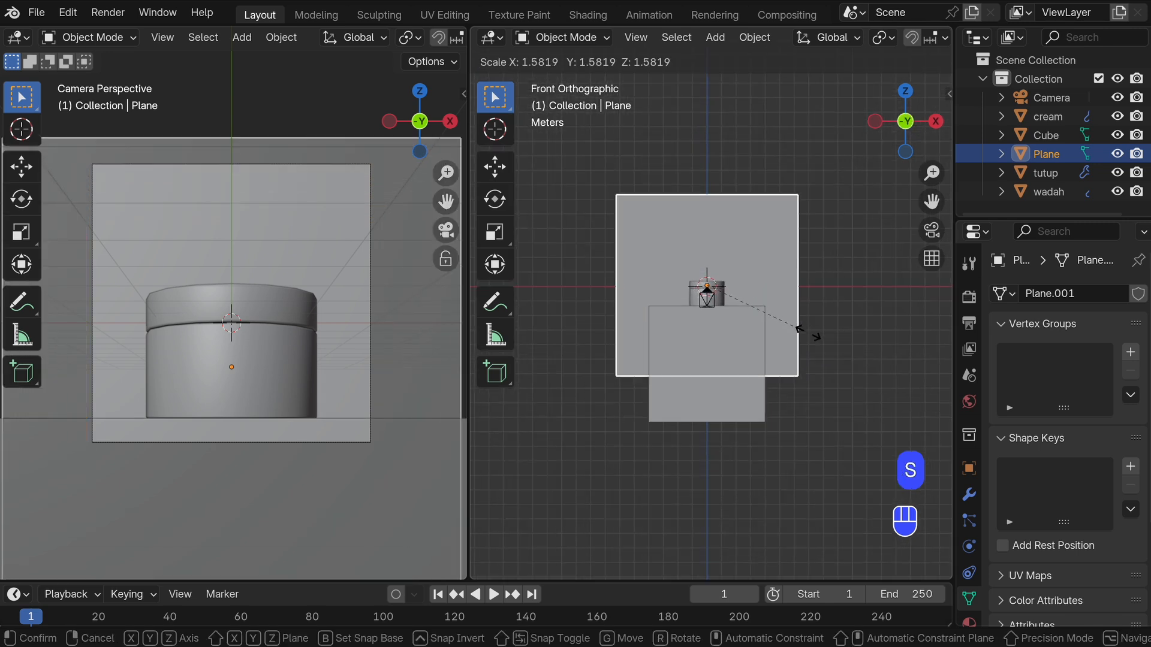
click(812, 338)
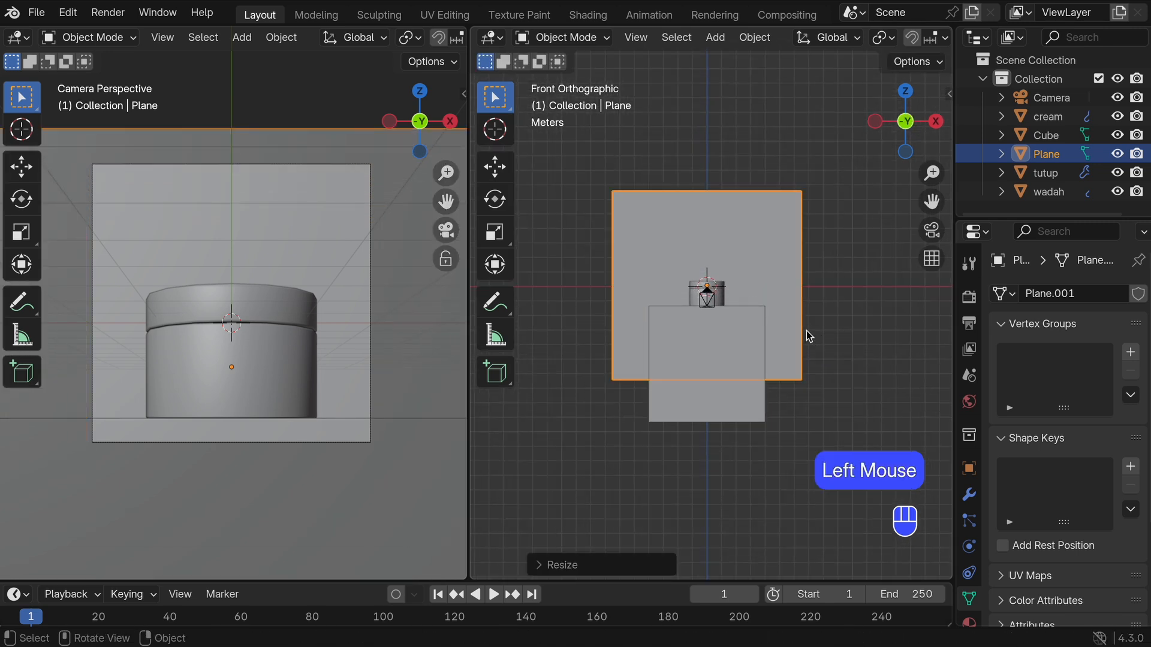
Step: In the right view, move the camera about 1.9 m farther back along Y from the jar
key(grave)
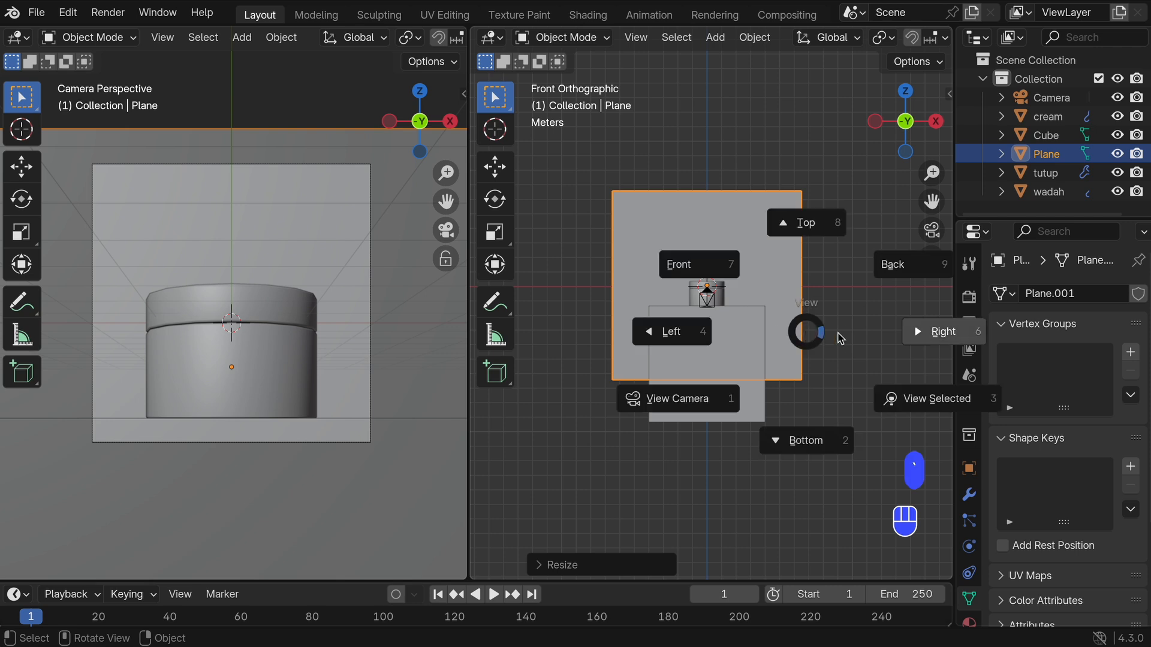
click(891, 343)
click(646, 308)
key(g)
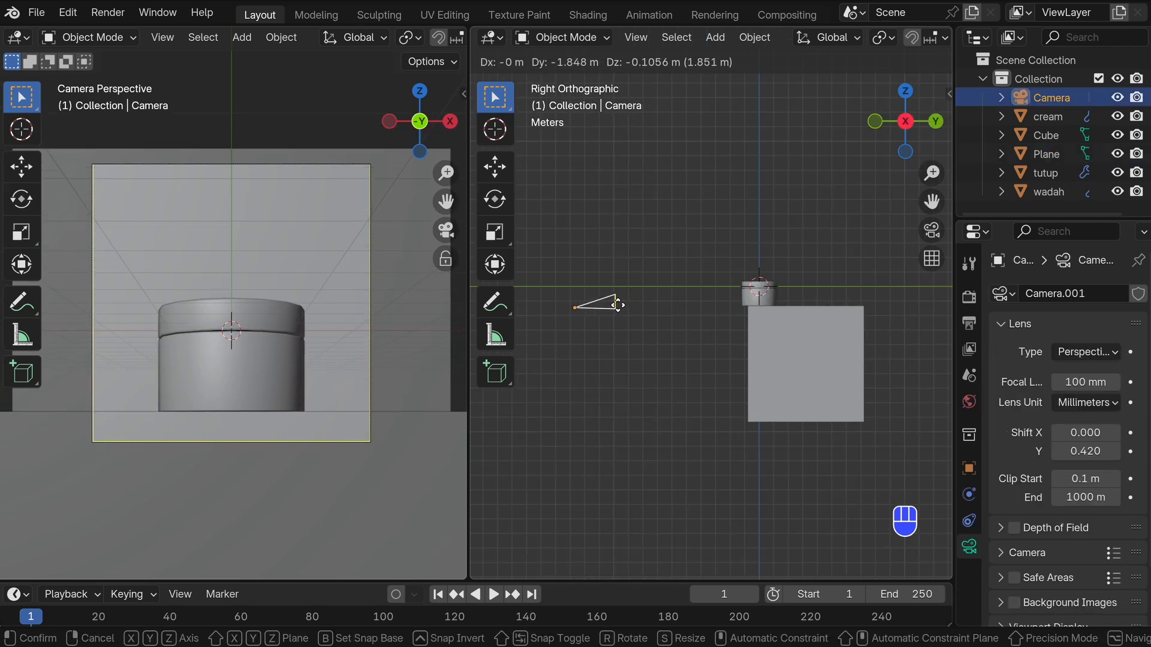
click(618, 308)
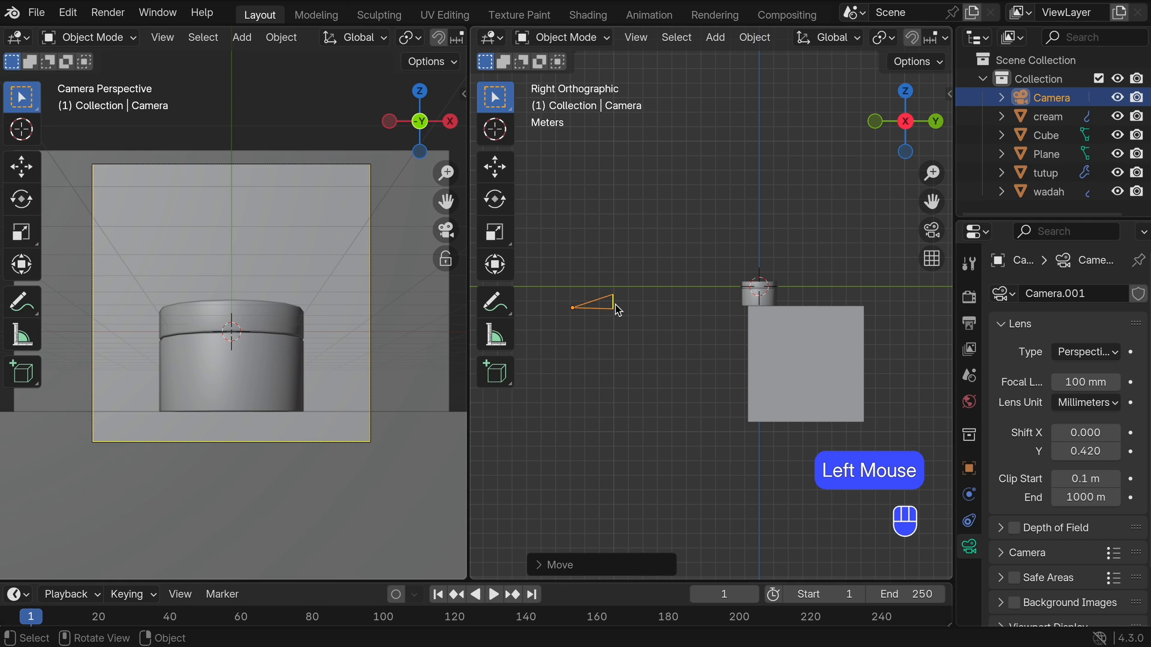
scroll(803, 302, up, 4)
middle_drag(804, 304, 765, 307)
scroll(847, 299, up, 2)
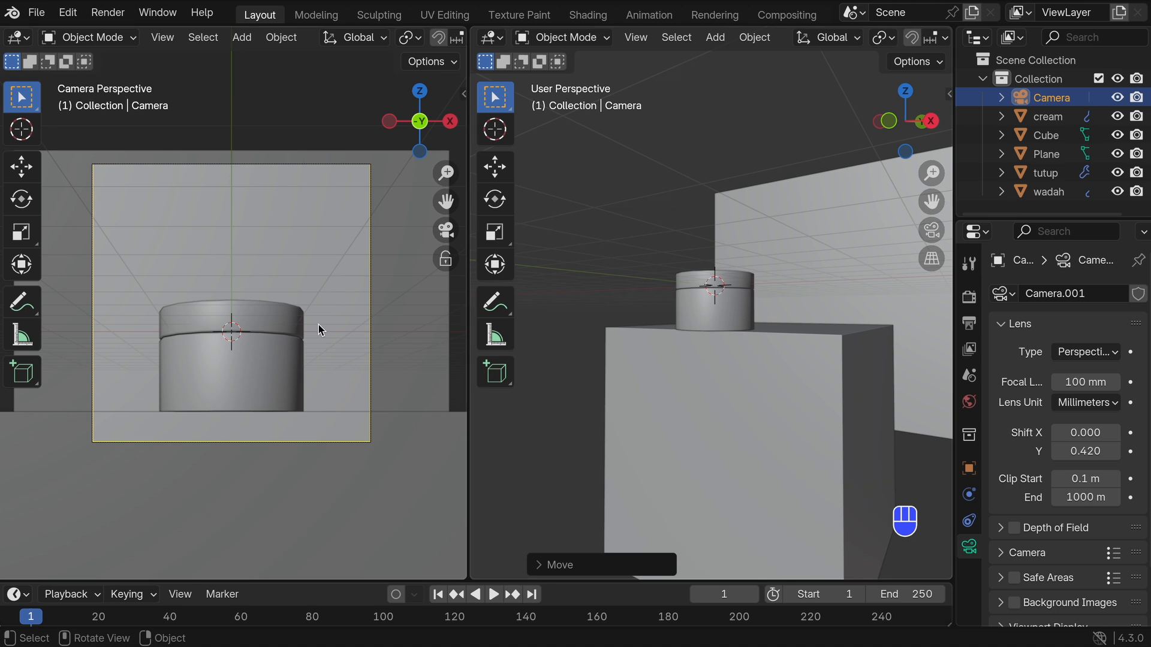
Step: Show the camera view in Material Preview and give the jar lid a new material with base colour #002EE7
key(z)
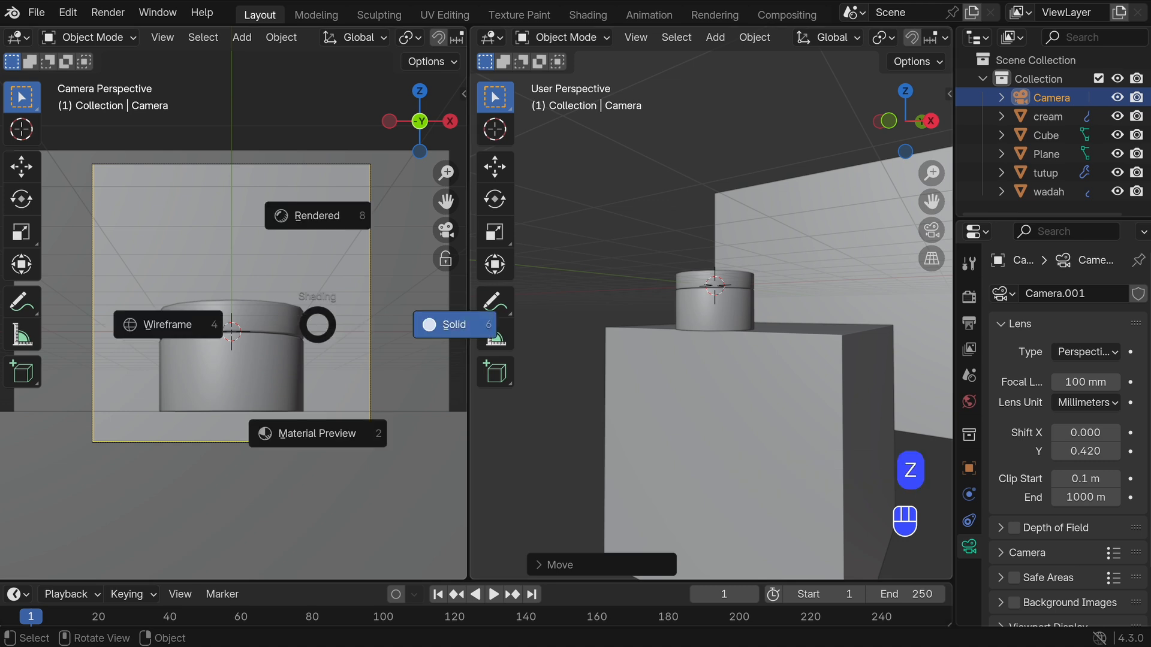
click(322, 426)
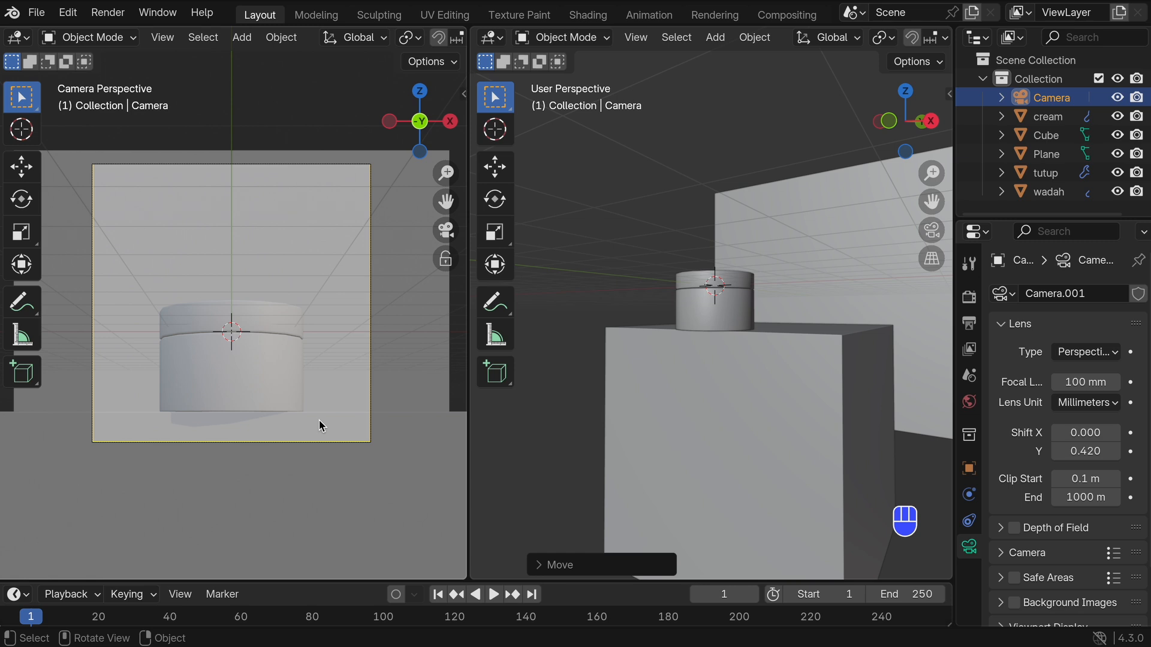
click(269, 323)
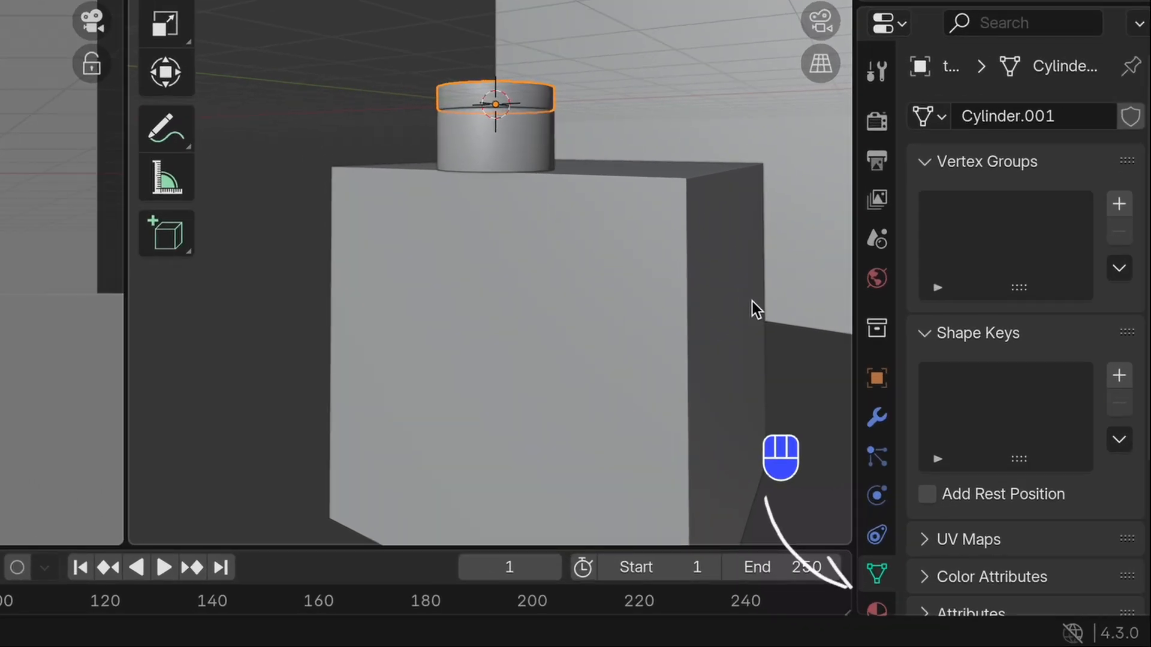
scroll(959, 521, down, 7)
click(876, 580)
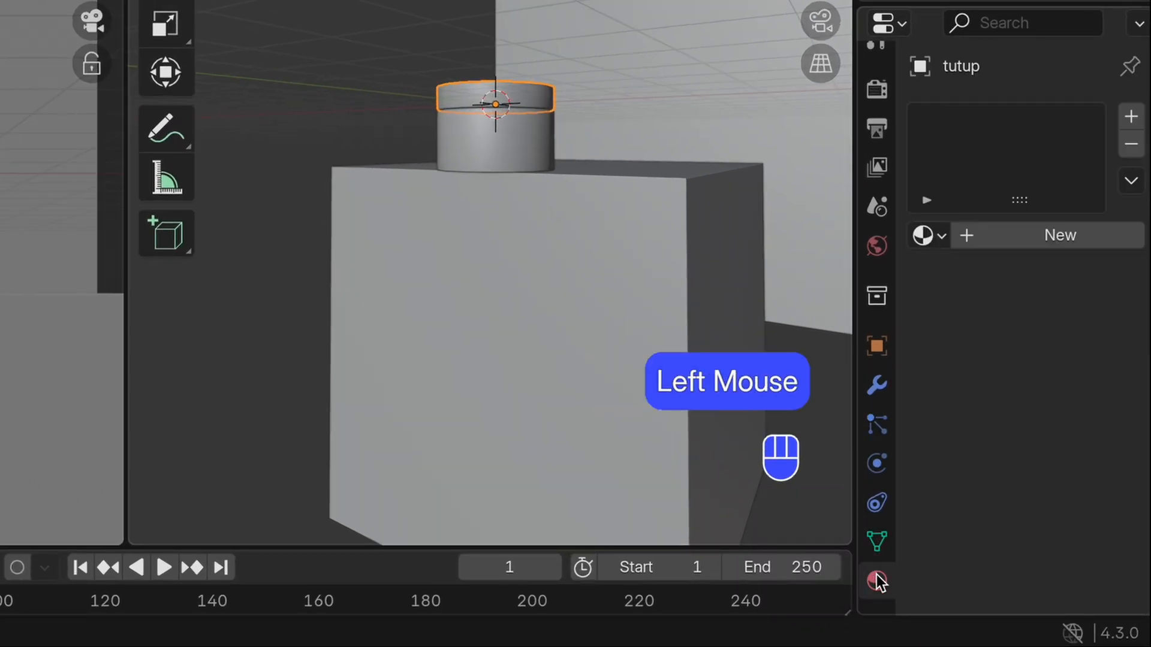
click(1027, 241)
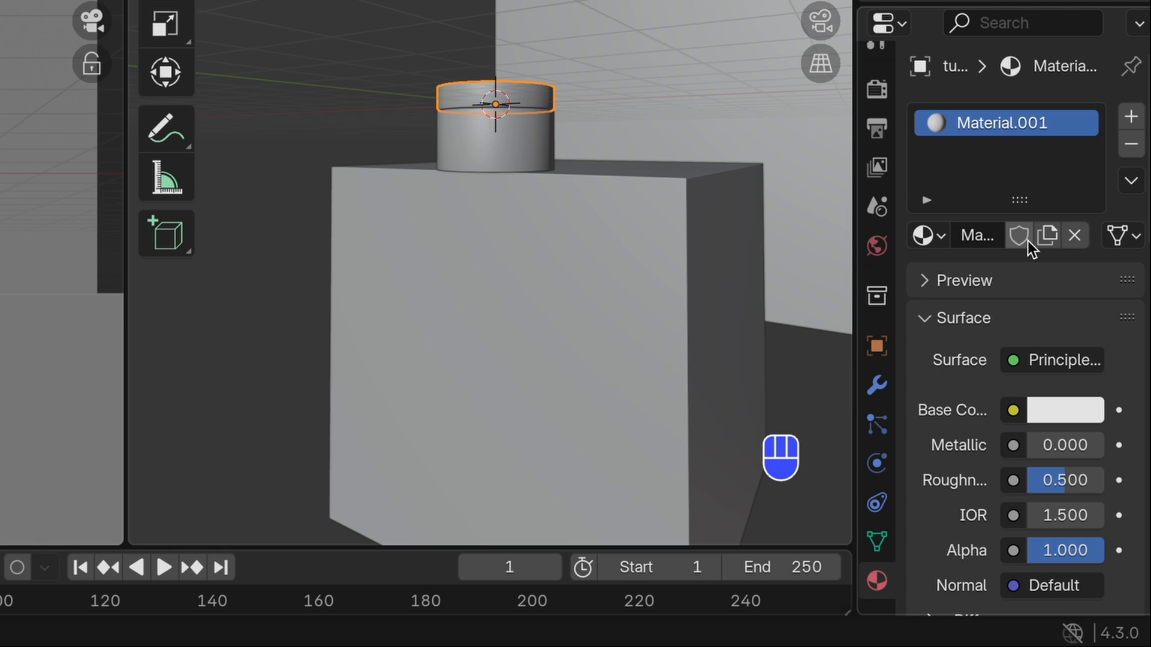
click(1047, 410)
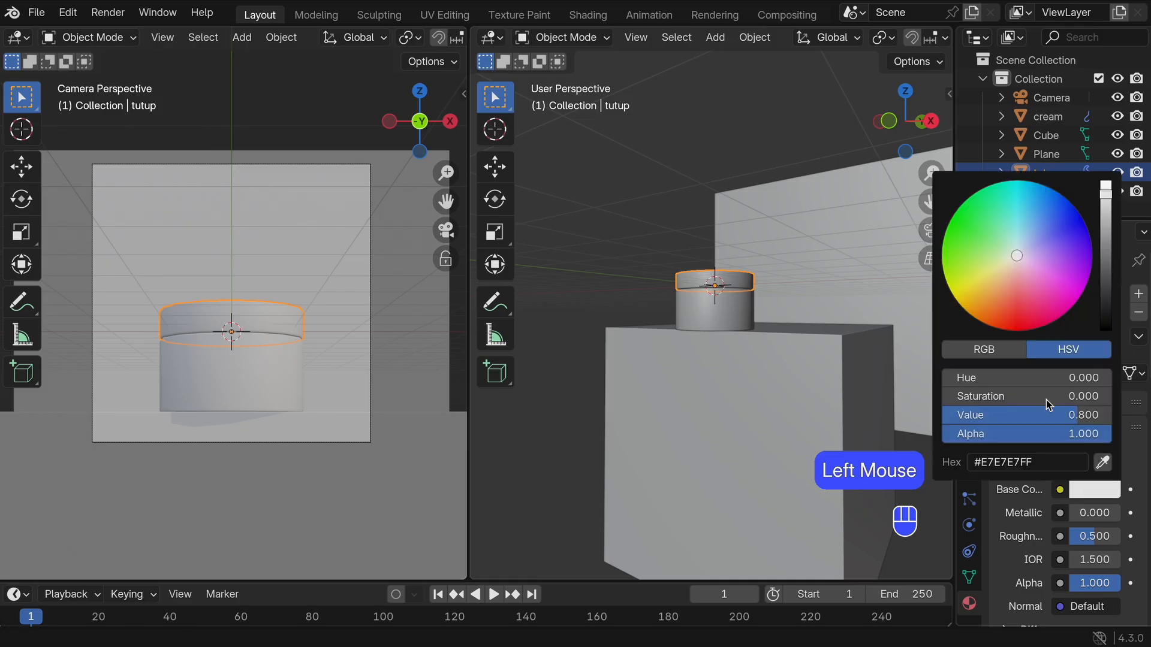
drag(1055, 223, 1073, 205)
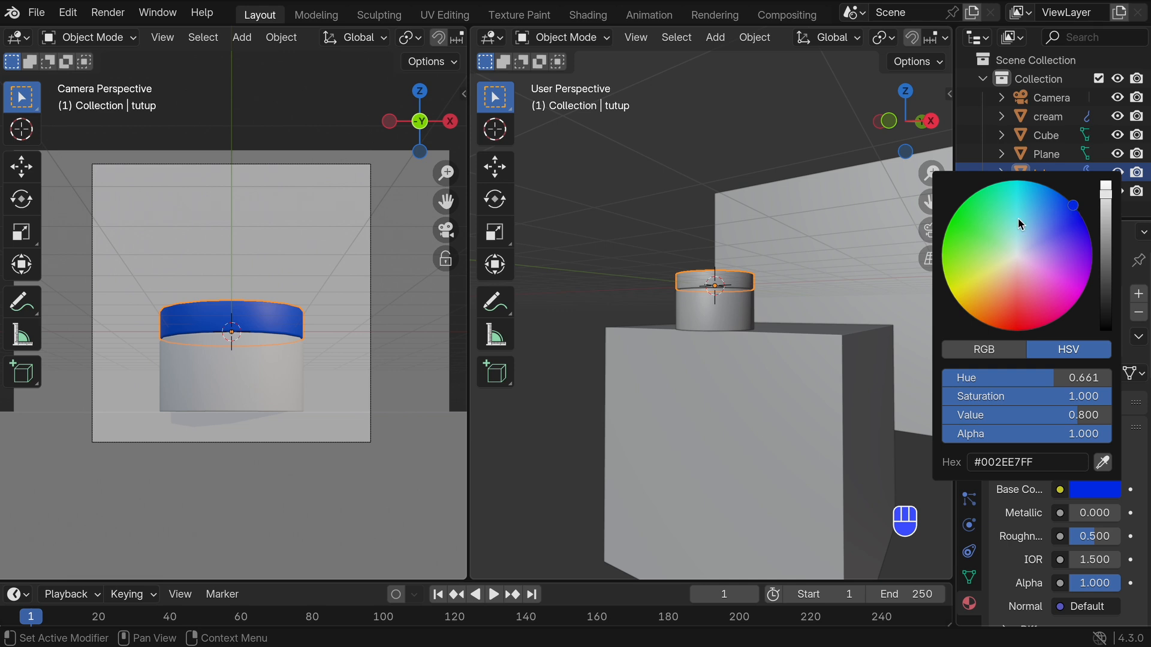
Step: Link the lid's blue material to the background plane, the pedestal cube and the jar body
click(319, 234)
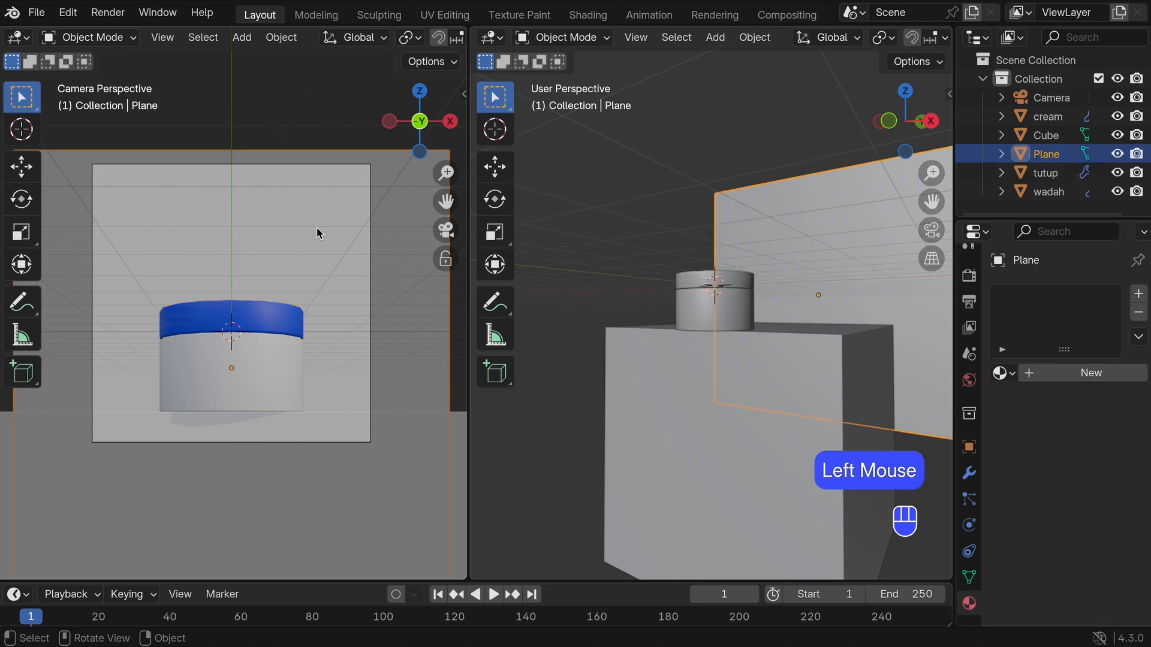
shift+click(321, 429)
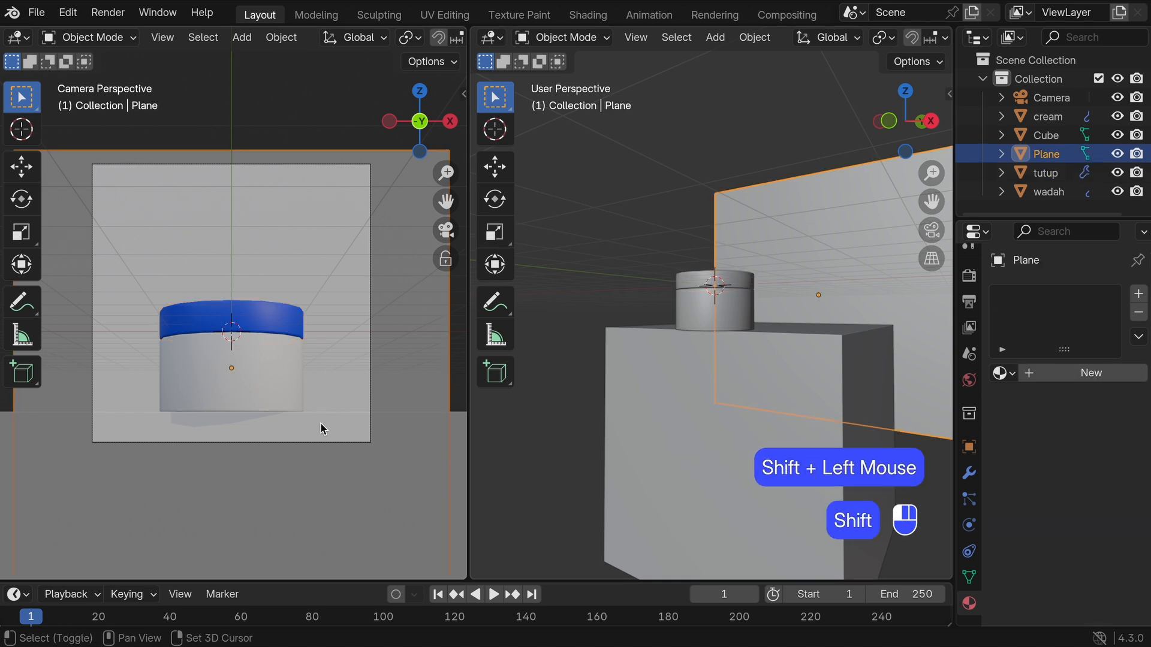
shift+click(275, 370)
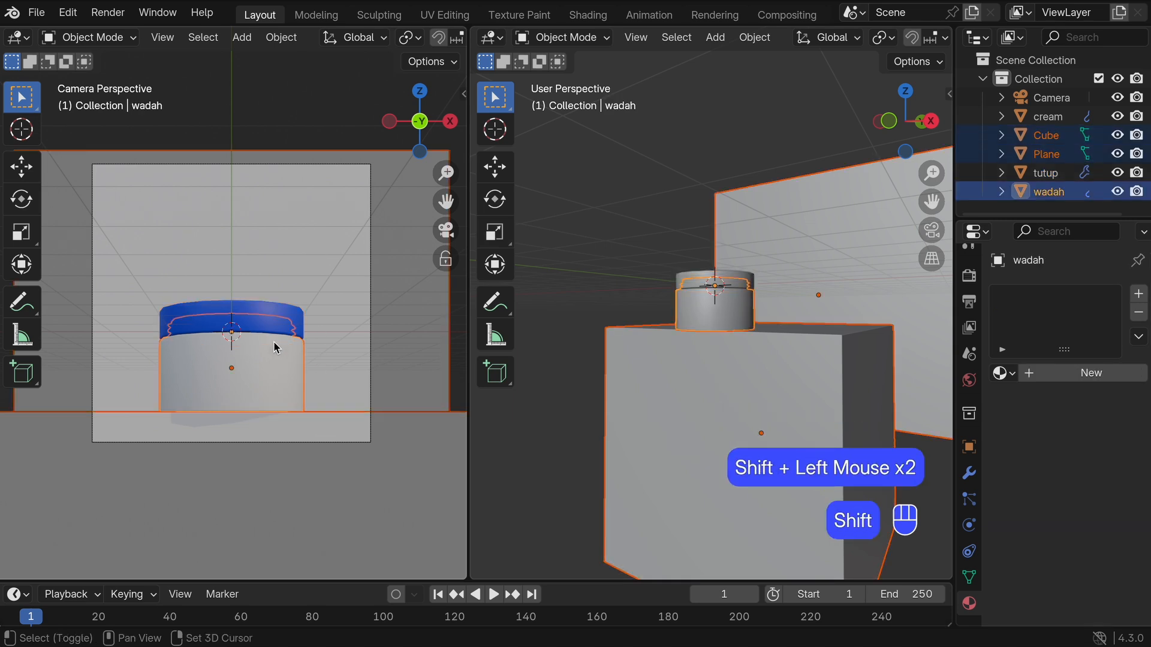
shift+click(275, 318)
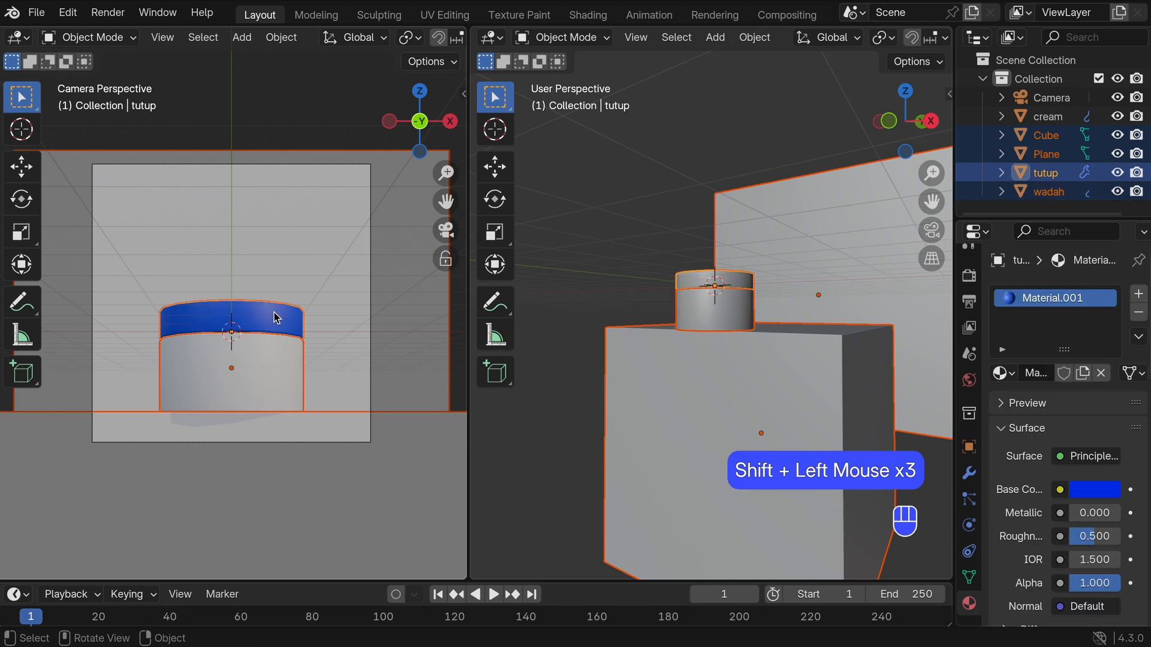
key(super+l)
mouse_move(275, 312)
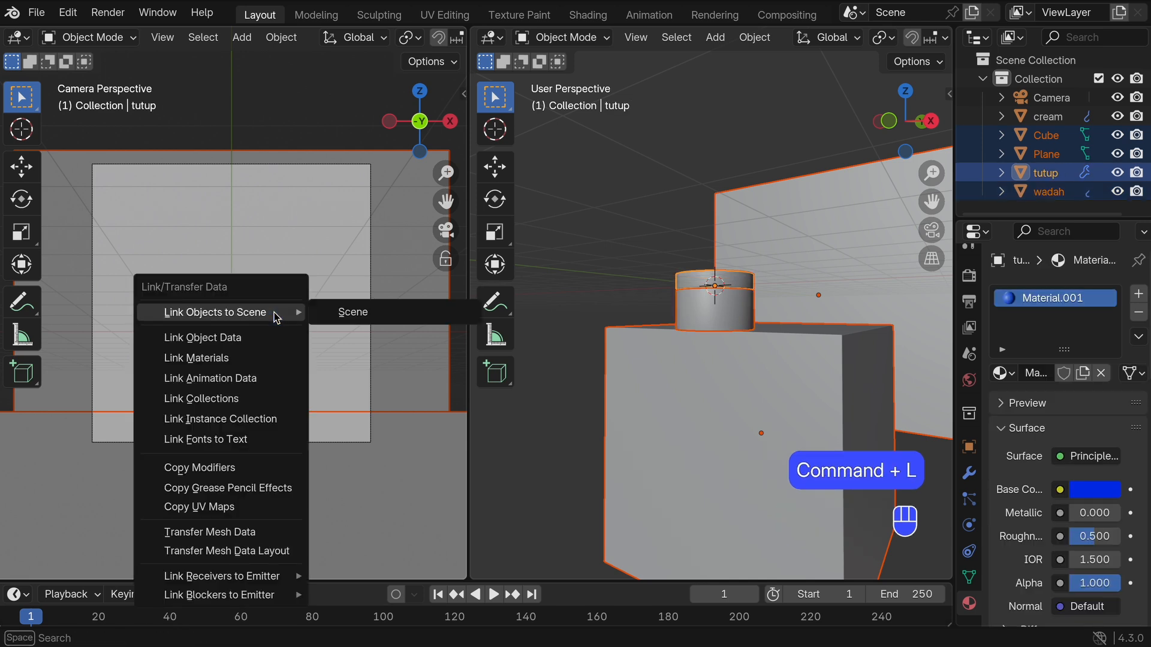
click(259, 358)
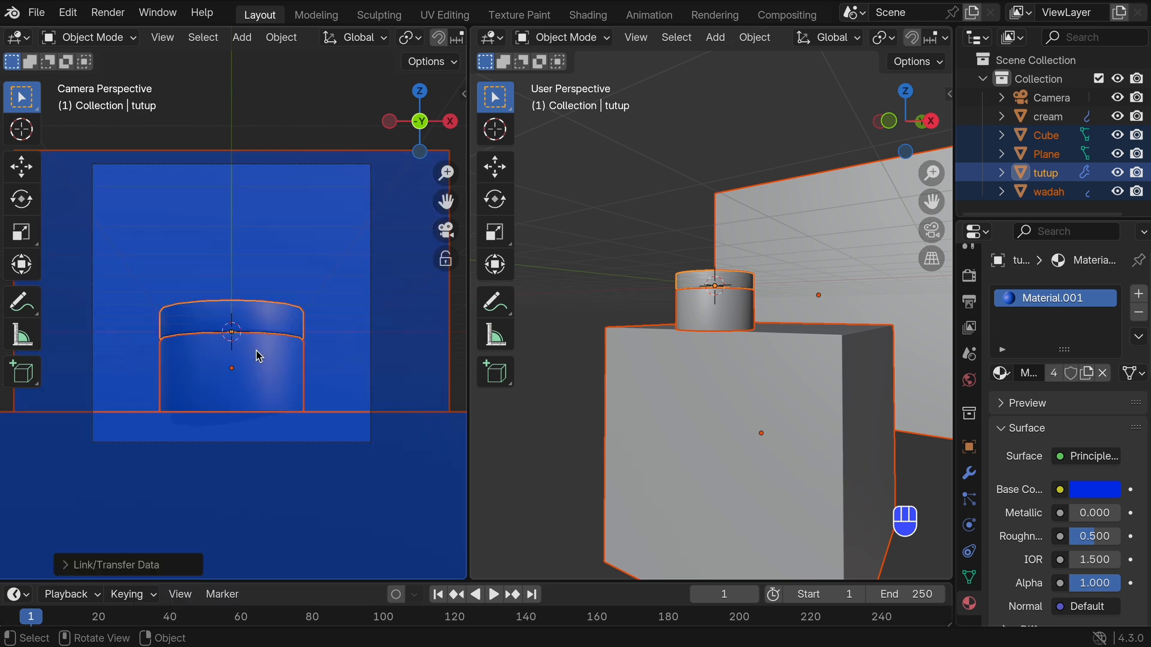
click(278, 133)
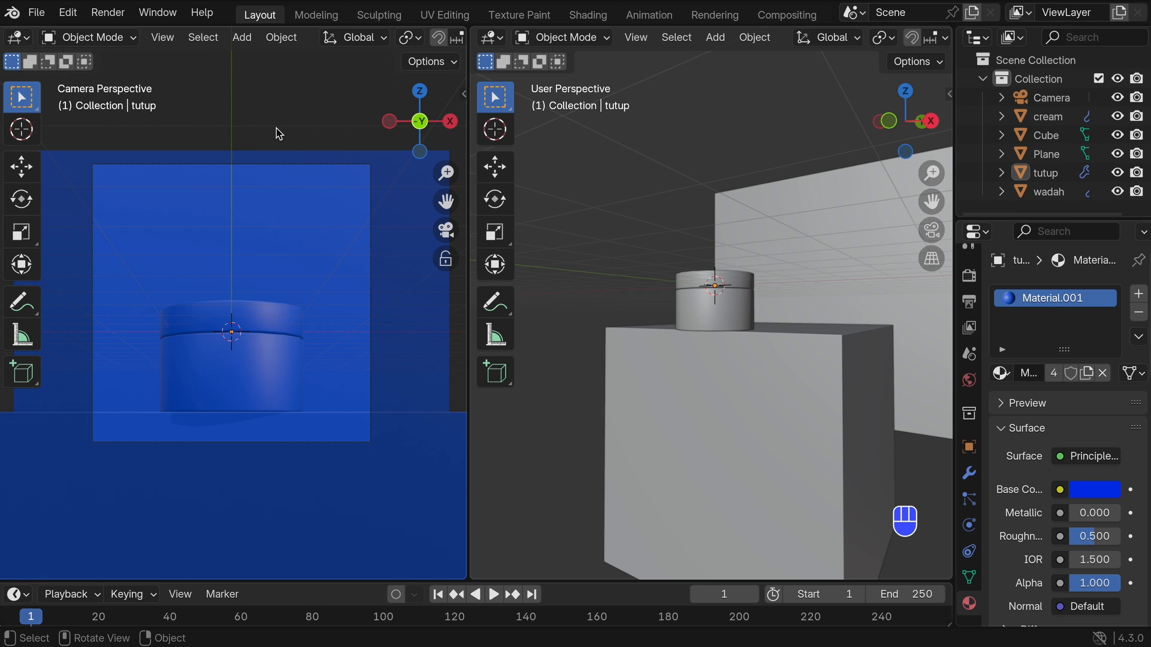
Step: Switch the camera view to Rendered shading and set the render engine to Cycles
key(z)
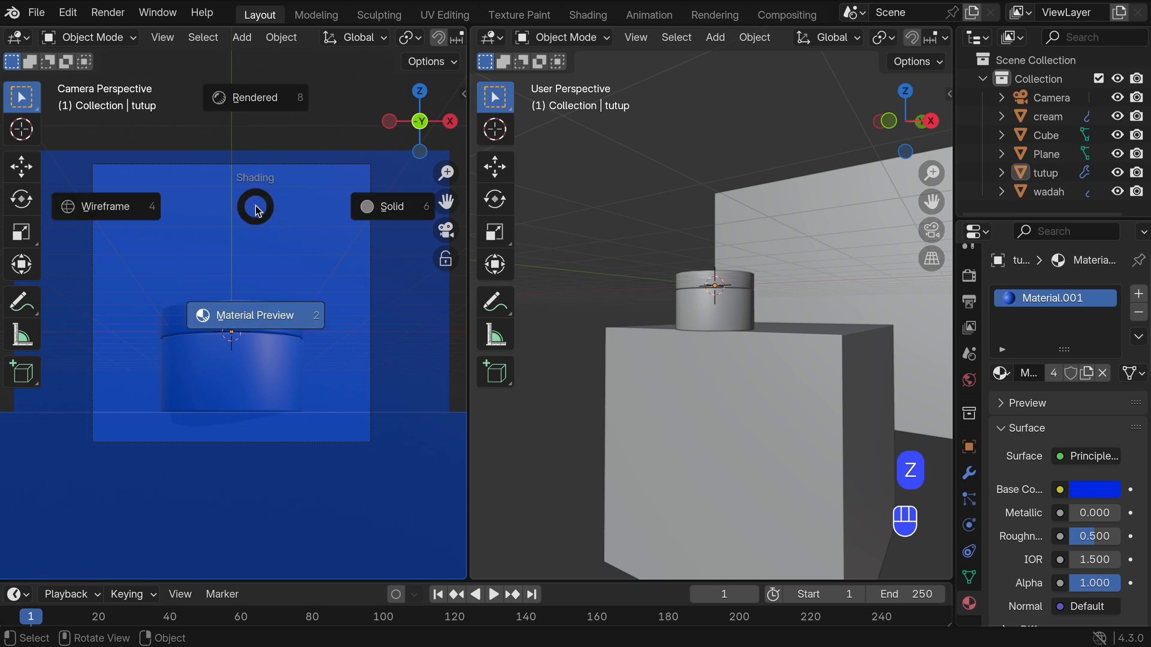
click(257, 113)
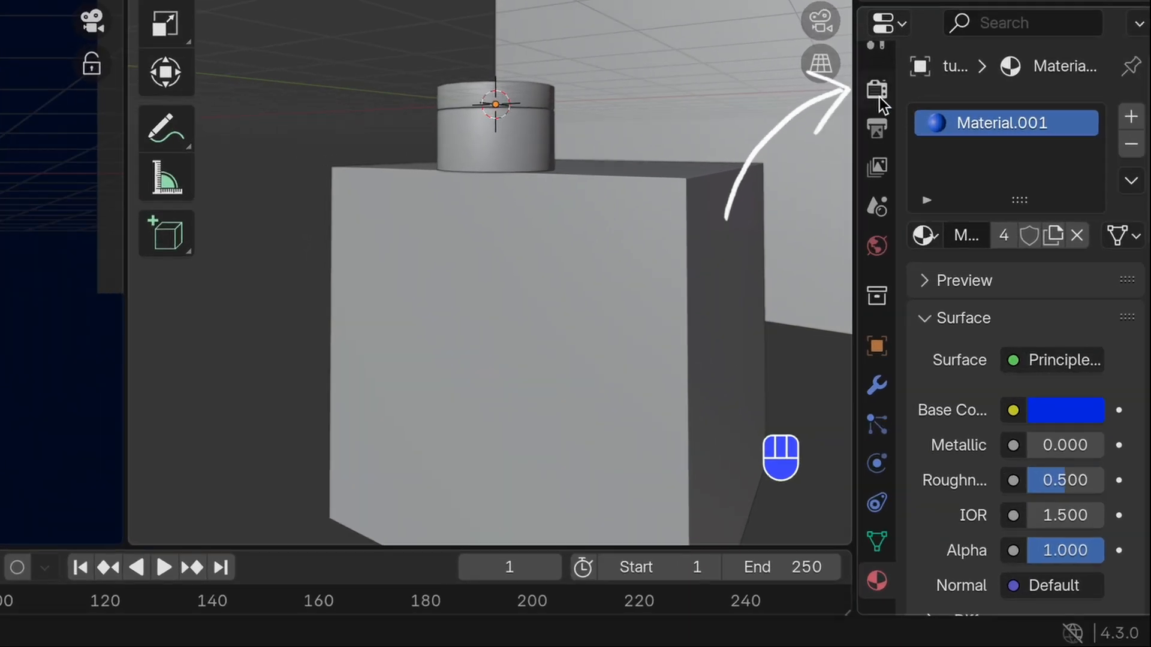
click(968, 275)
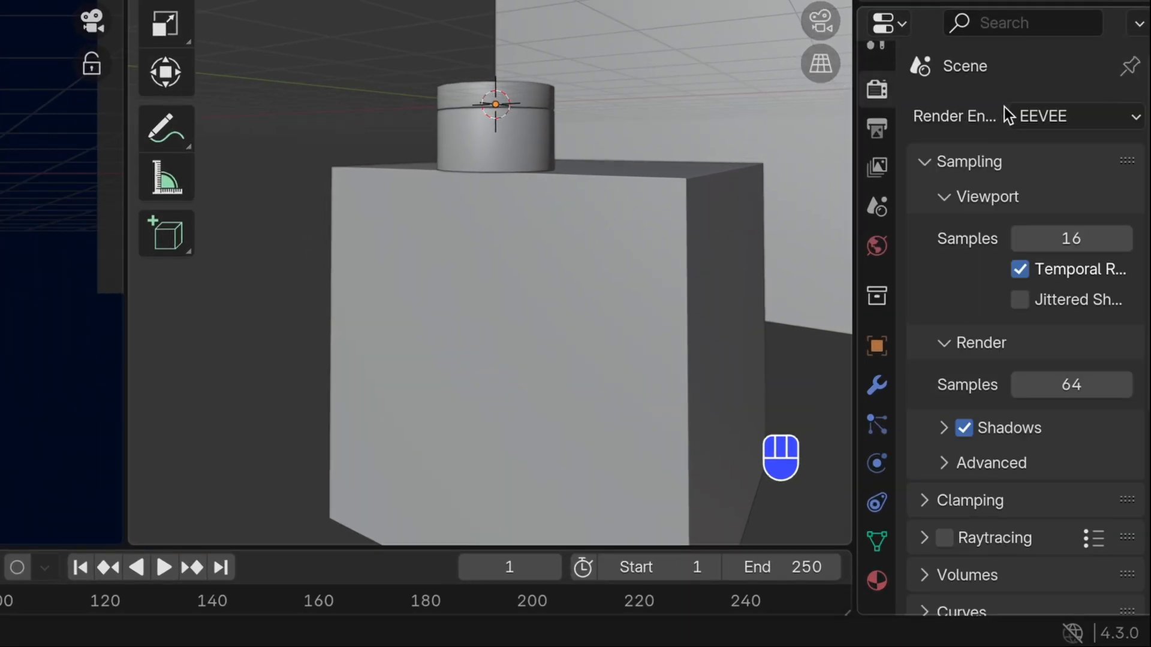
click(1058, 115)
click(1052, 203)
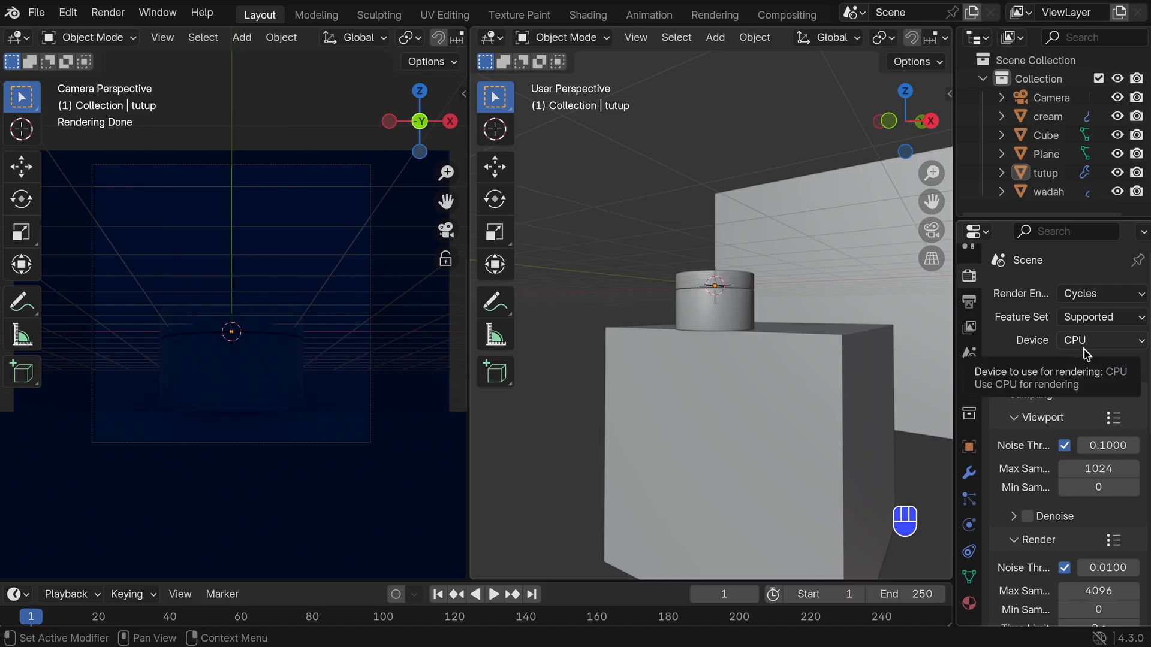
Step: Set the Cycles max samples to 64 for the viewport and 128 for the final render
click(1096, 465)
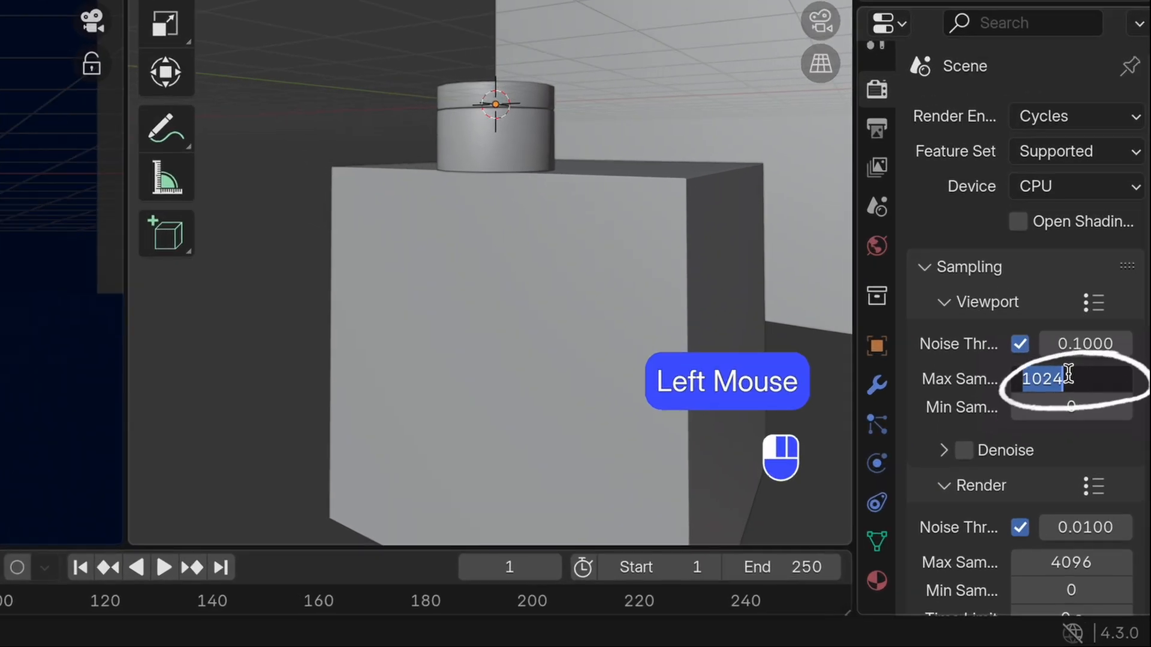
text(64)
key(Return)
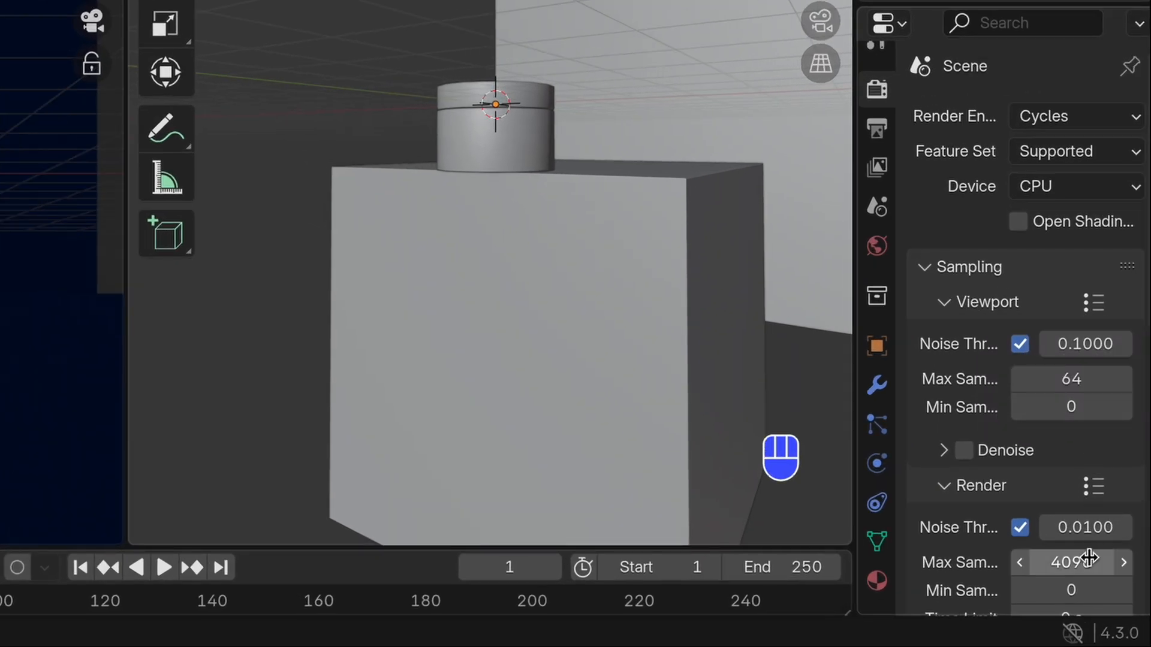
click(1086, 558)
text(128)
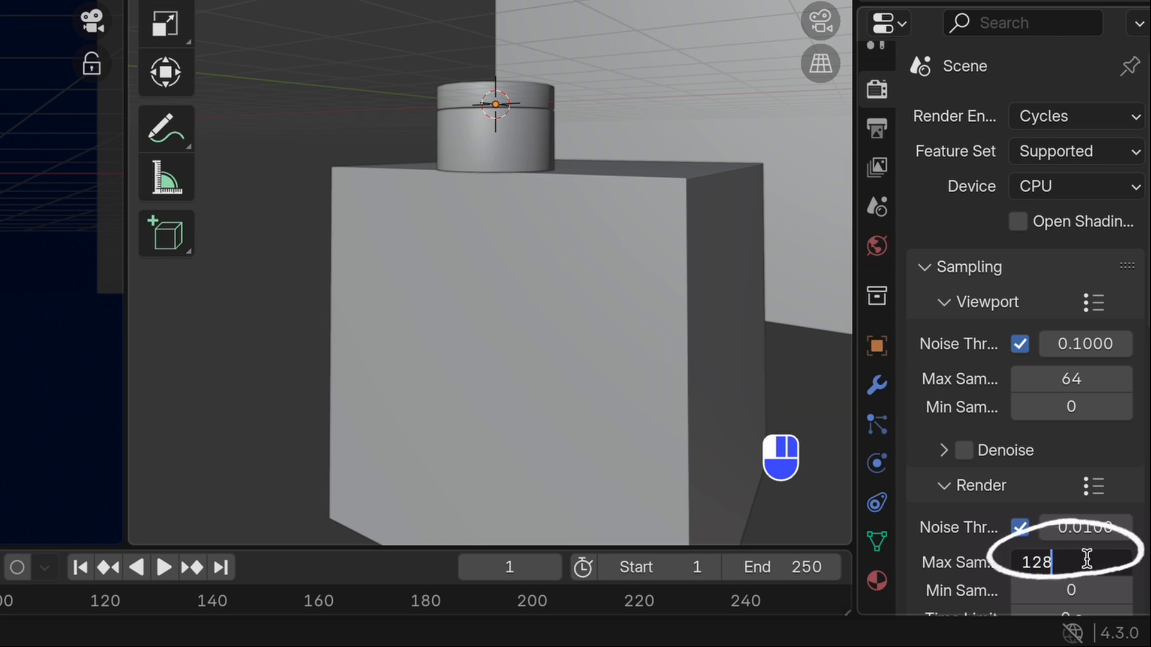
key(Return)
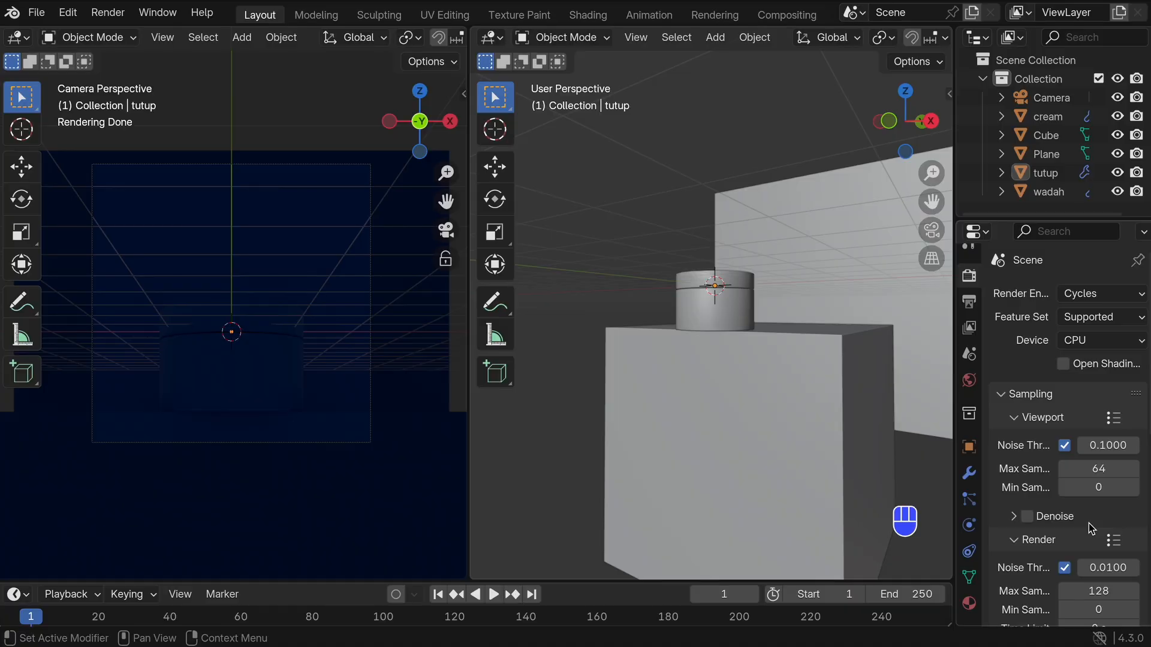
Step: Use a Sky Texture as the world background colour and reduce its Air value to 0
click(969, 381)
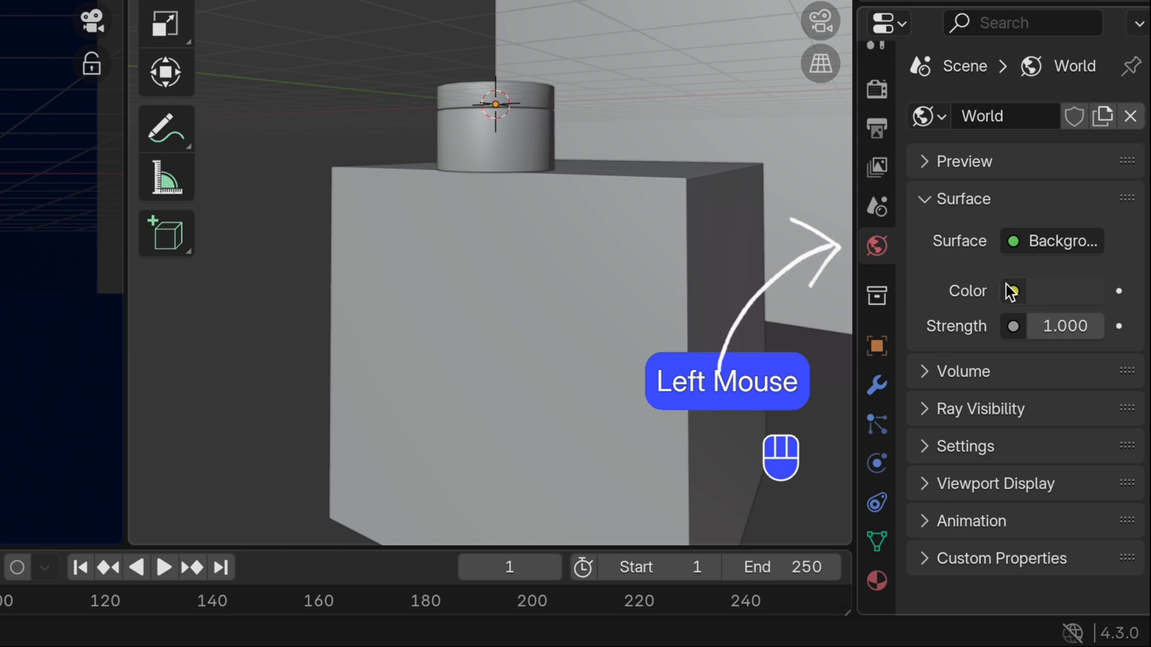
click(1032, 339)
click(380, 170)
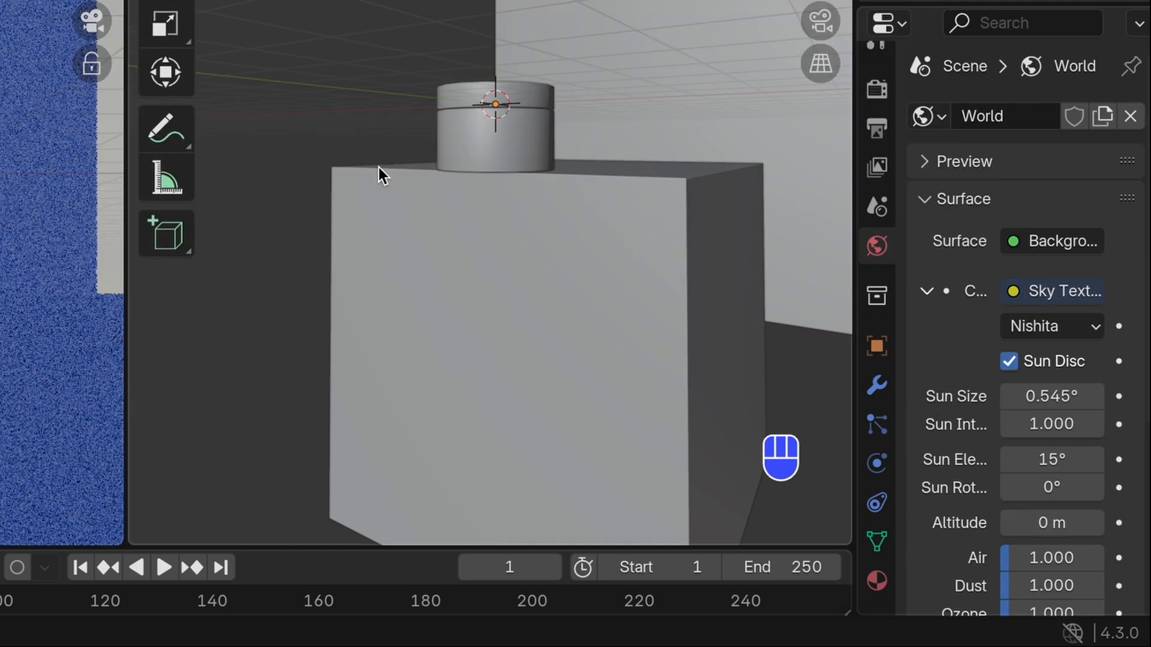
scroll(911, 377, down, 4)
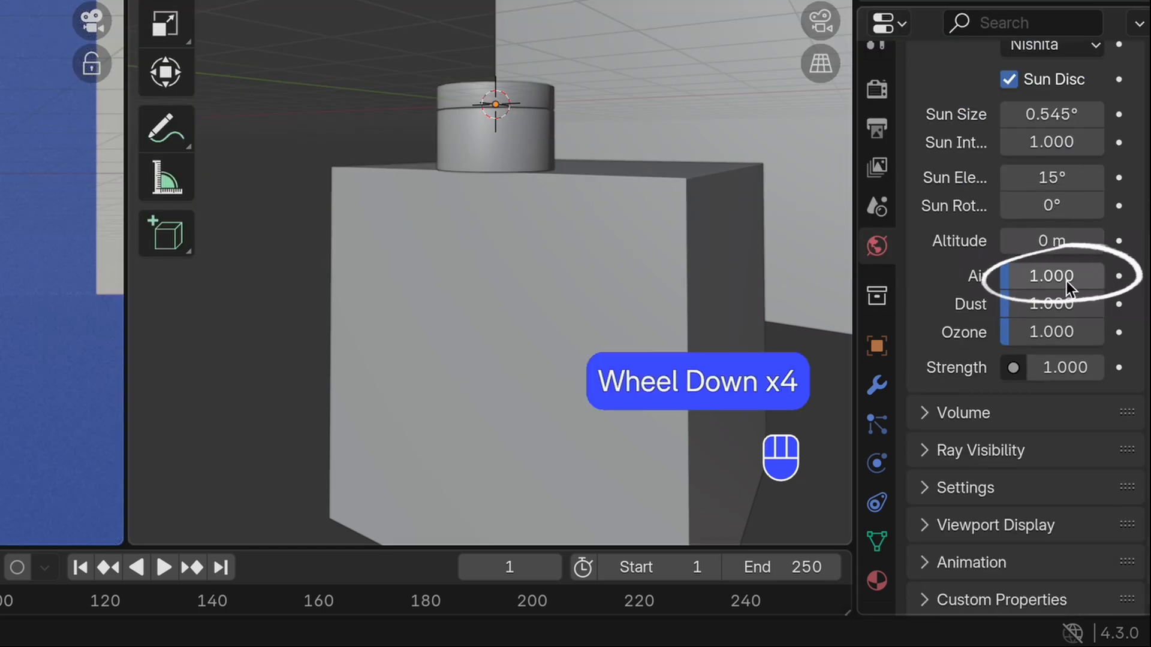
drag(1065, 282, 999, 276)
Step: In the front view, duplicate the background plane in place and scale the copy down to just over a quarter of its size
key(grave)
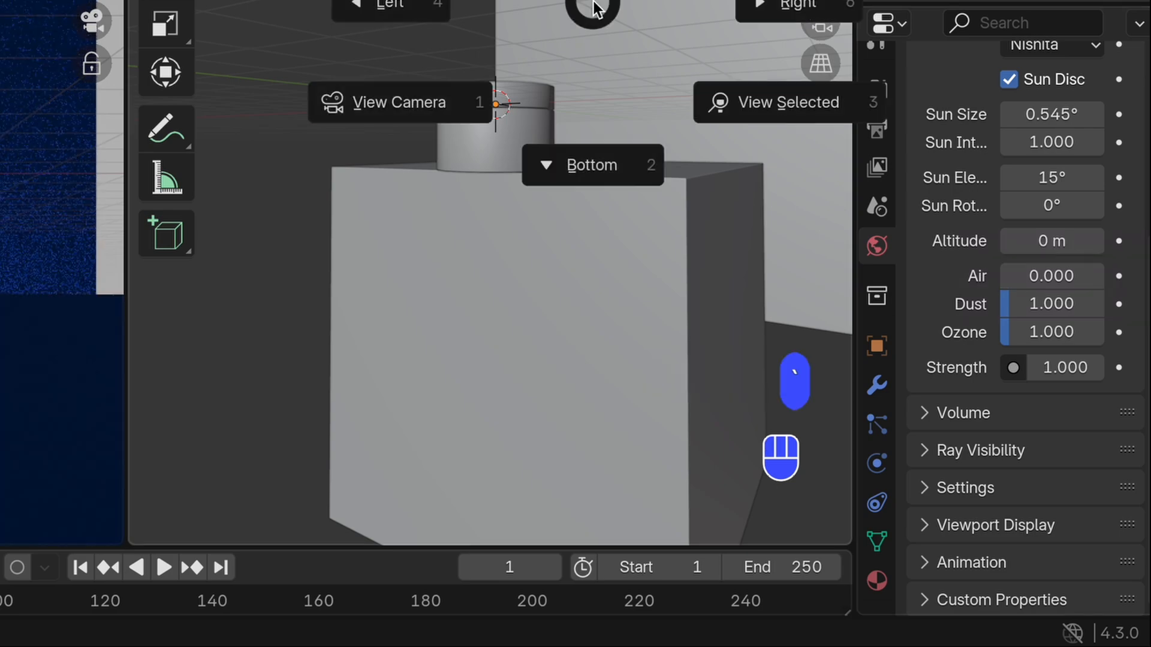
scroll(527, 3, down, 3)
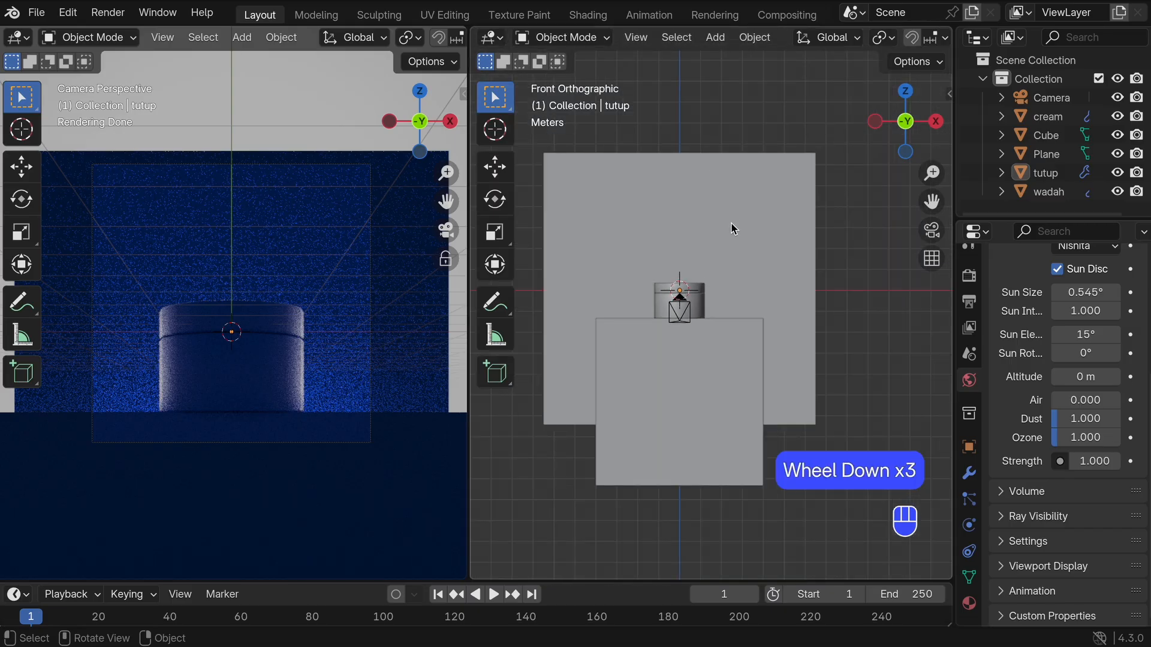
shift+middle_drag(739, 221, 796, 213)
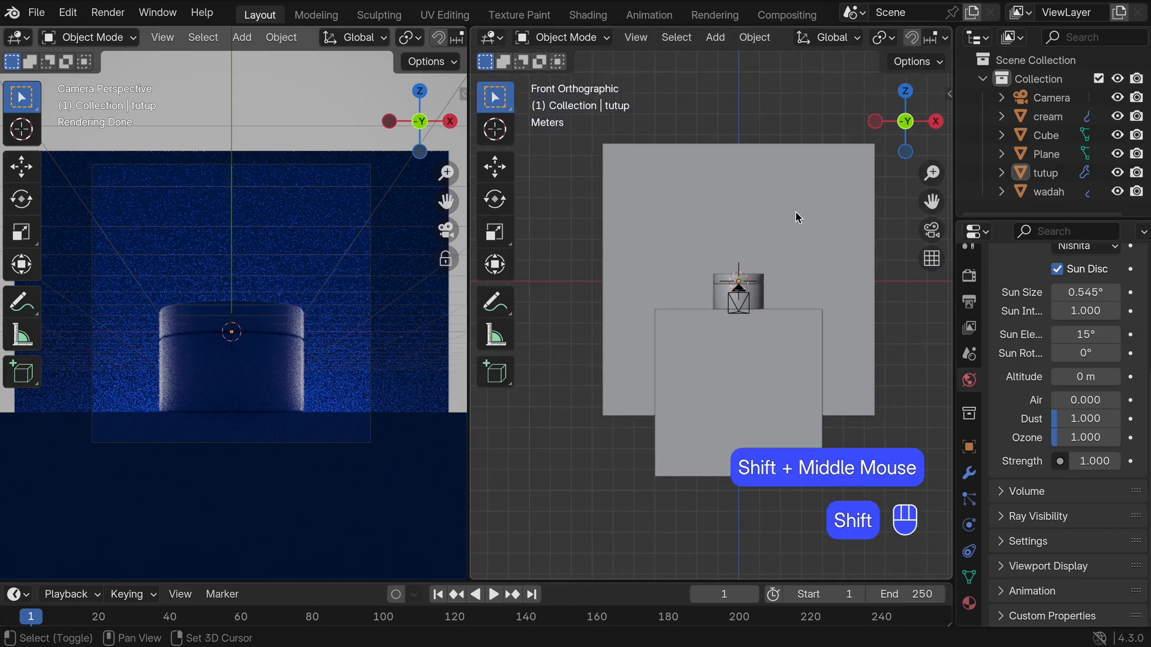
click(796, 212)
key(shift+d)
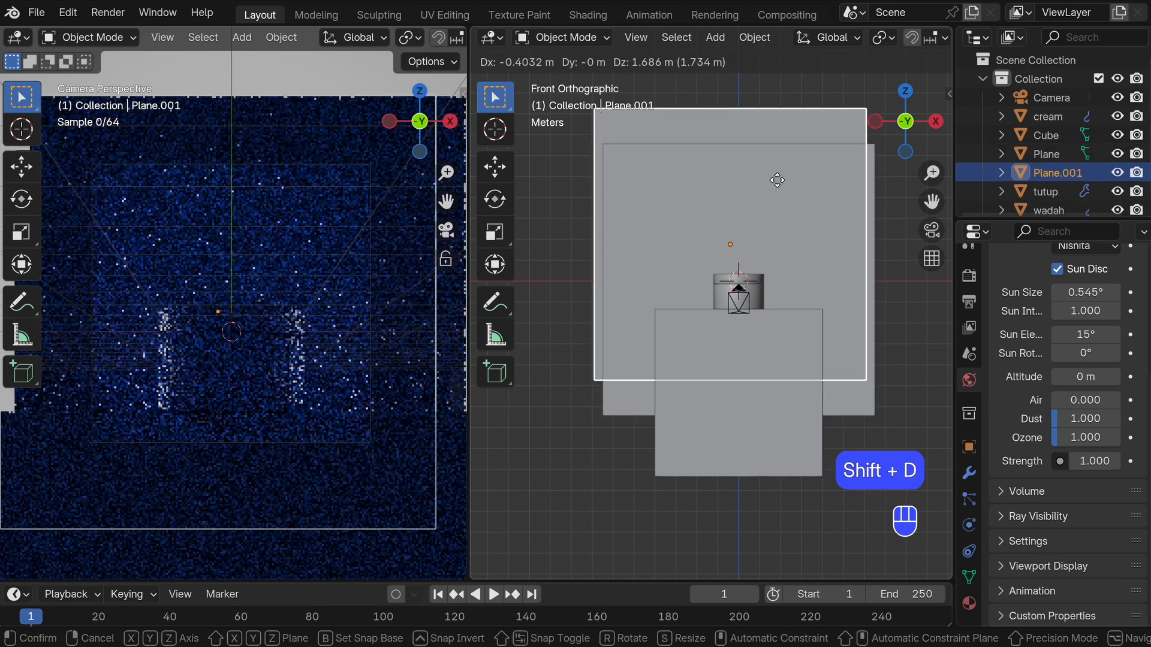
key(Escape)
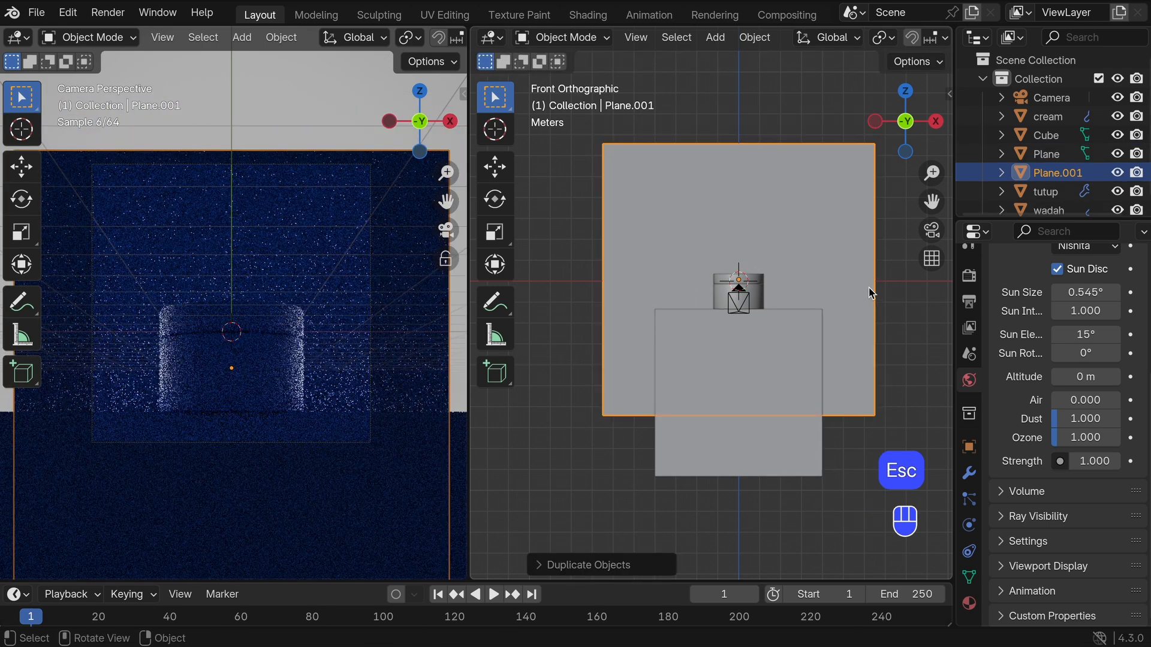
key(s)
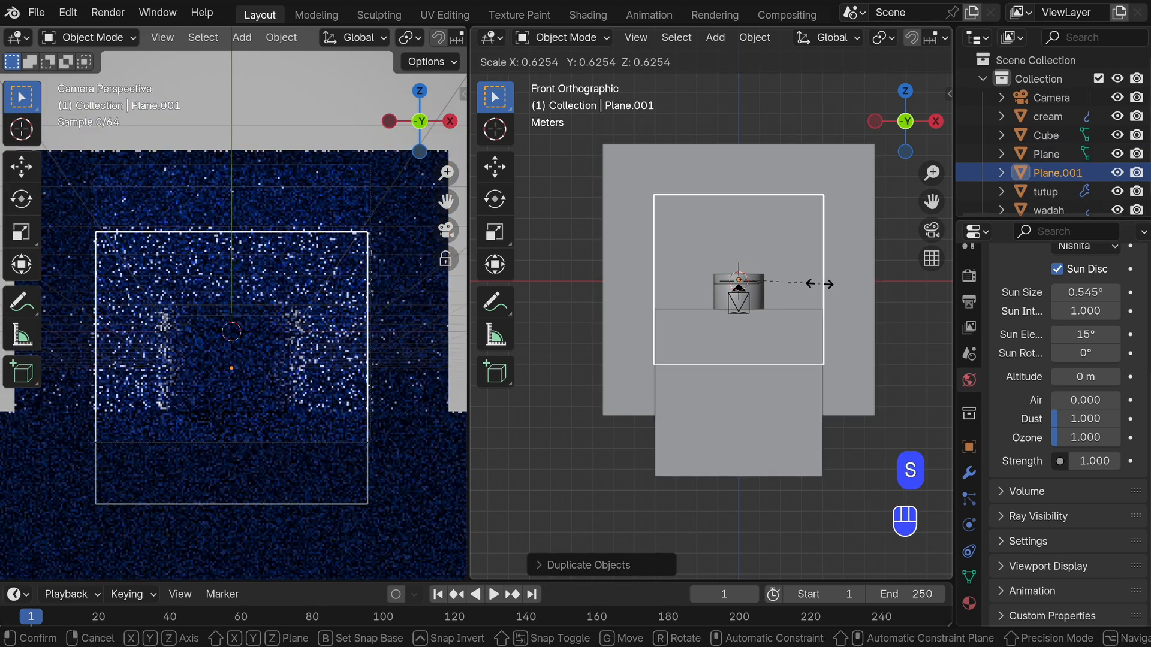
click(776, 265)
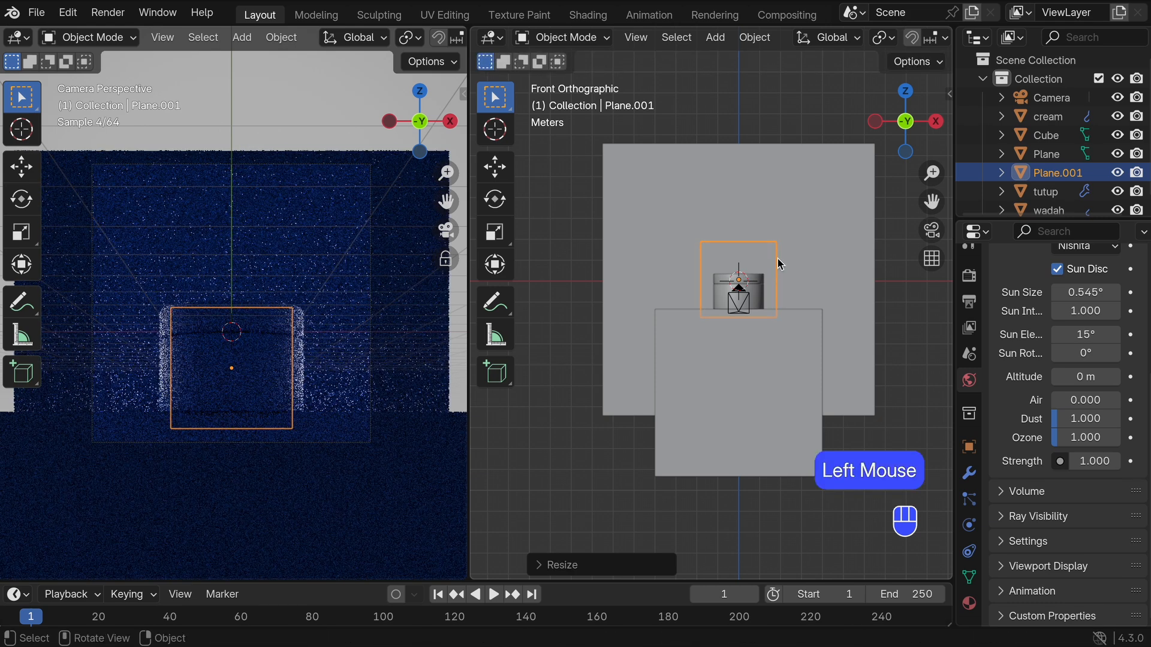
Step: Stretch the small duplicated plane along Z by about 1.4 into an upright rectangle
scroll(777, 266, up, 3)
key(s)
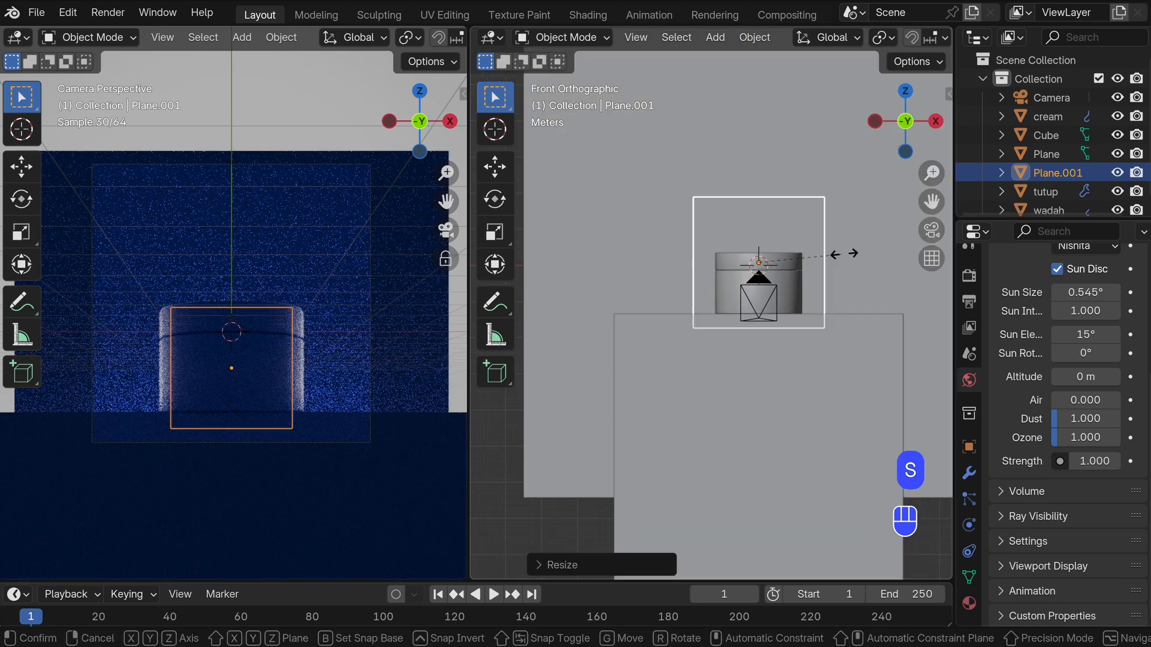
key(z)
click(866, 211)
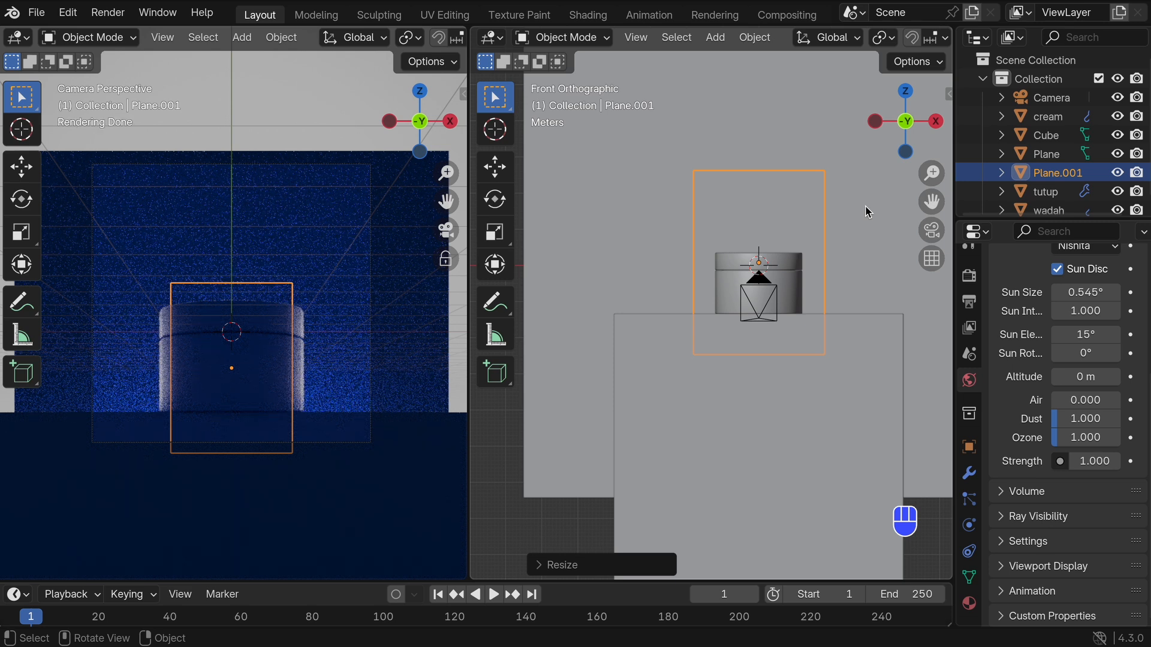
Step: In the top view, move the small plane to the front left of the jar and rotate it about 45° to face the jar
key(grave)
click(756, 134)
scroll(760, 144, down, 2)
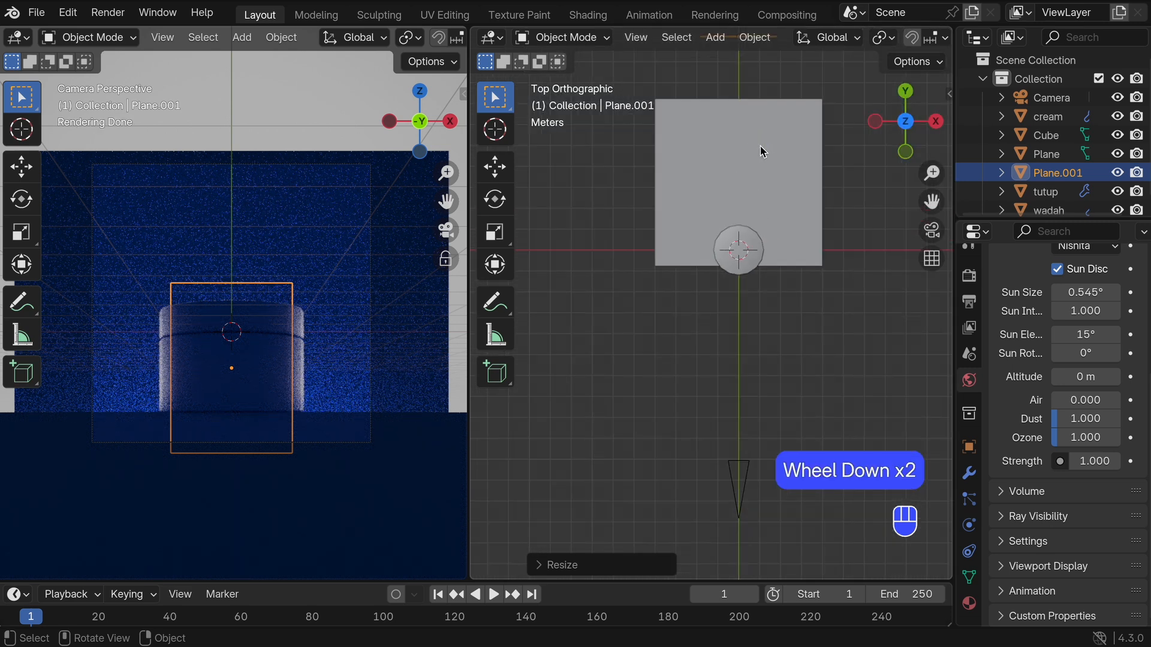
key(g)
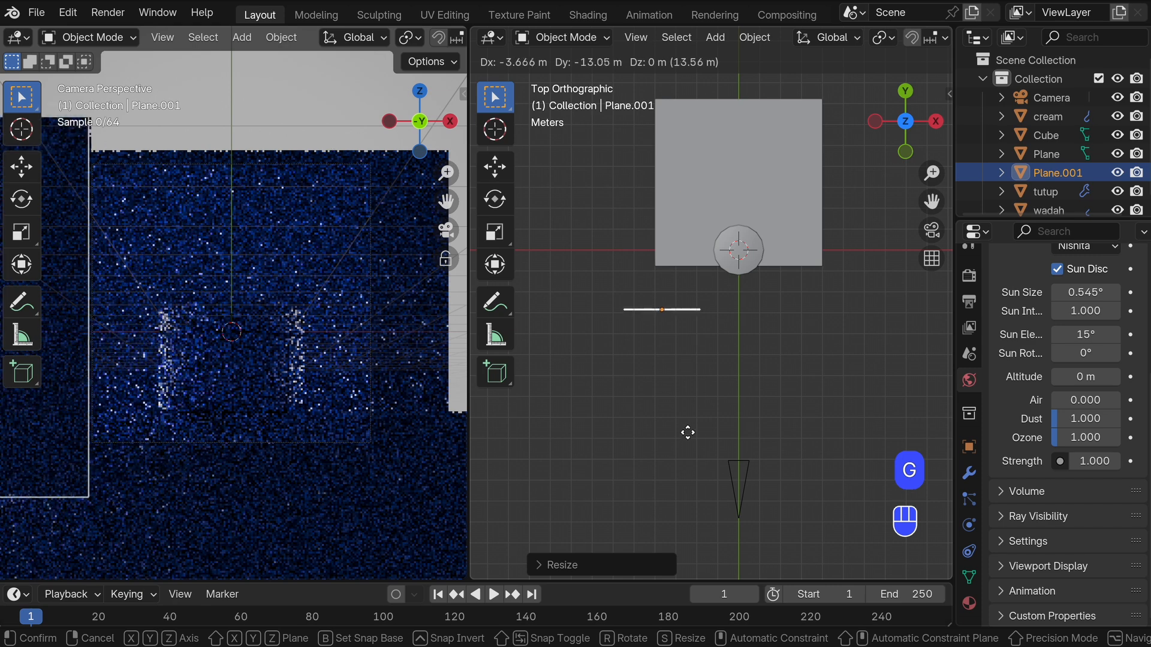
click(674, 462)
key(r)
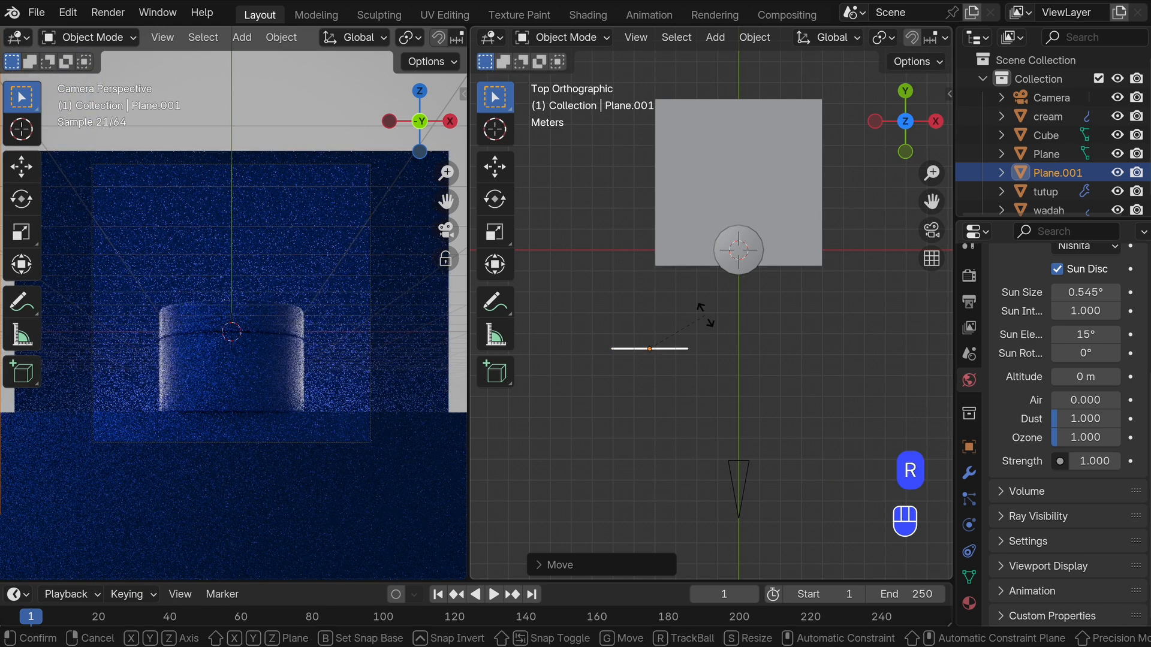
click(748, 380)
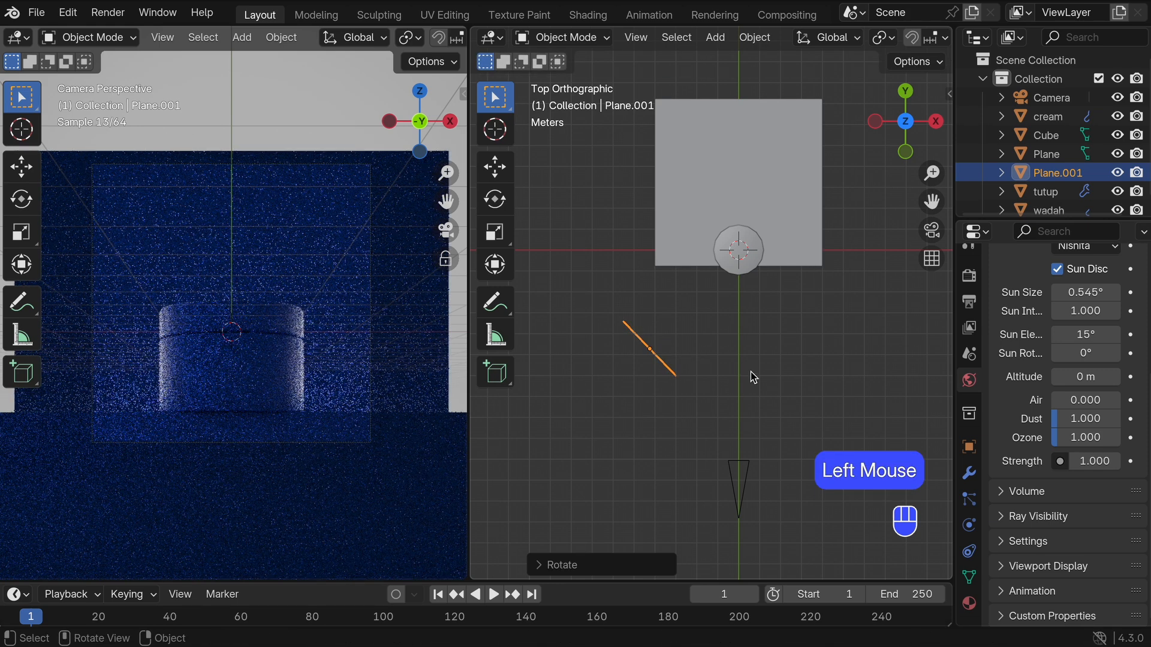
Step: Remove the blue material from the small plane and give it a new material named light
scroll(971, 527, down, 4)
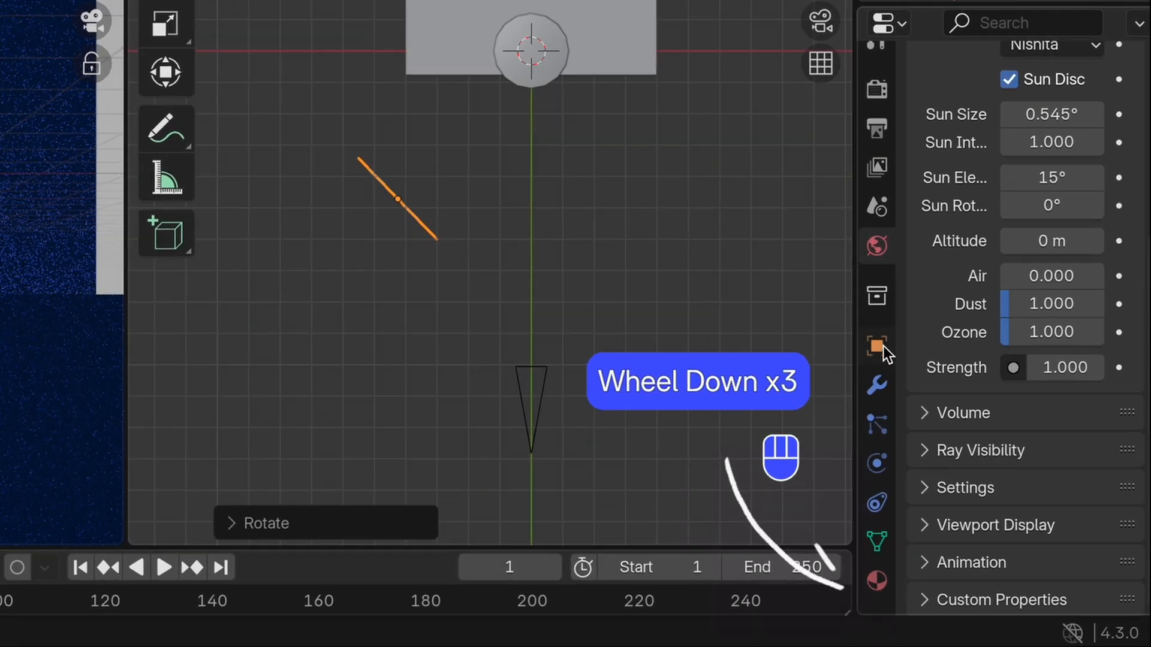
click(876, 572)
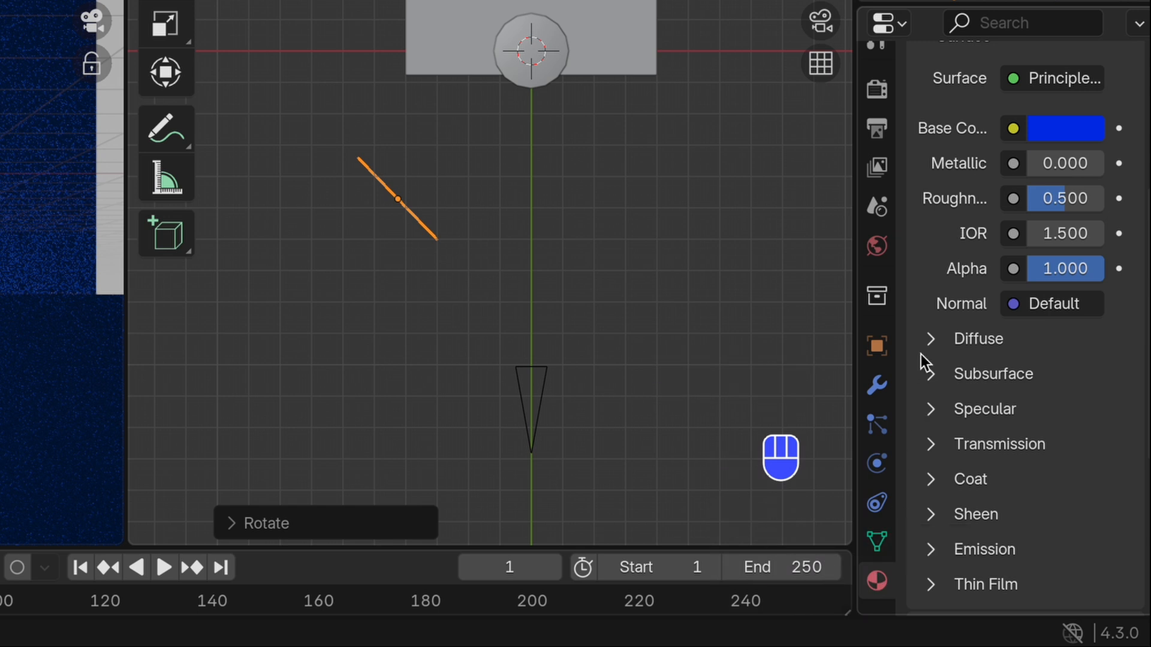
scroll(920, 358, up, 5)
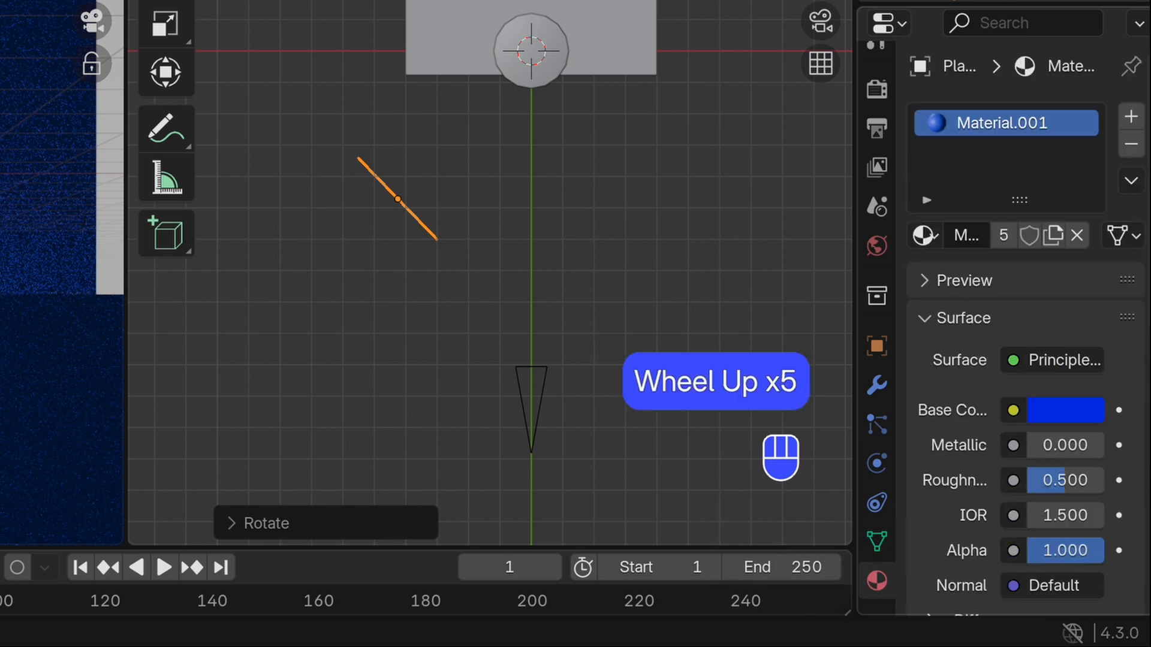
click(1074, 235)
click(1072, 236)
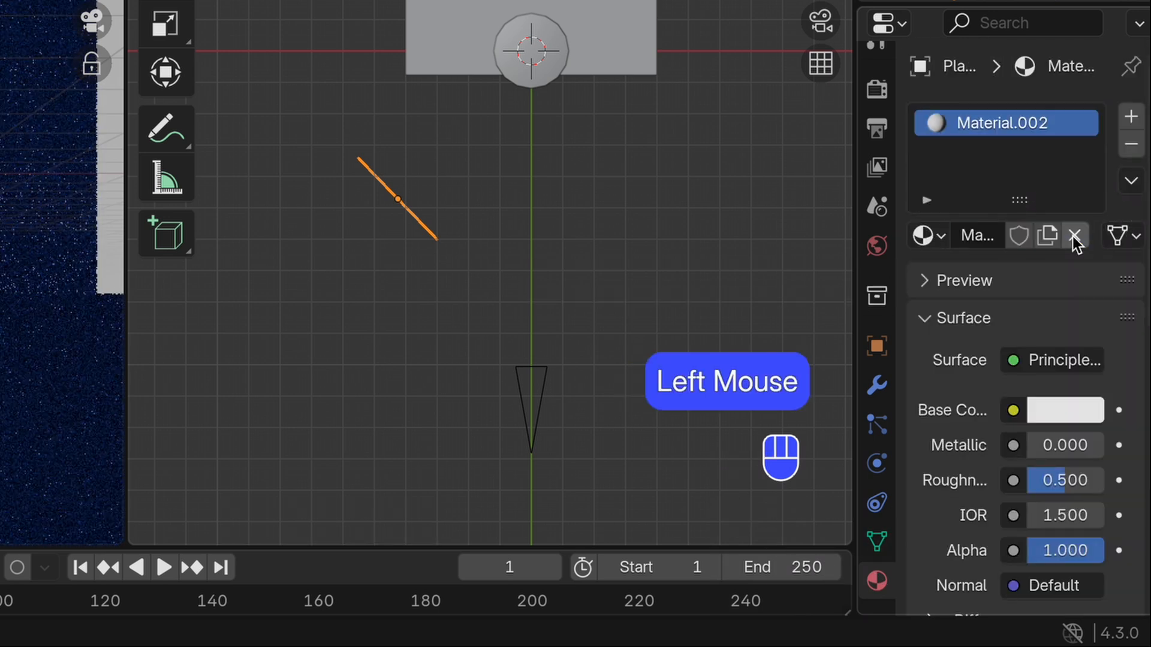
double_click(974, 229)
text(light)
key(Return)
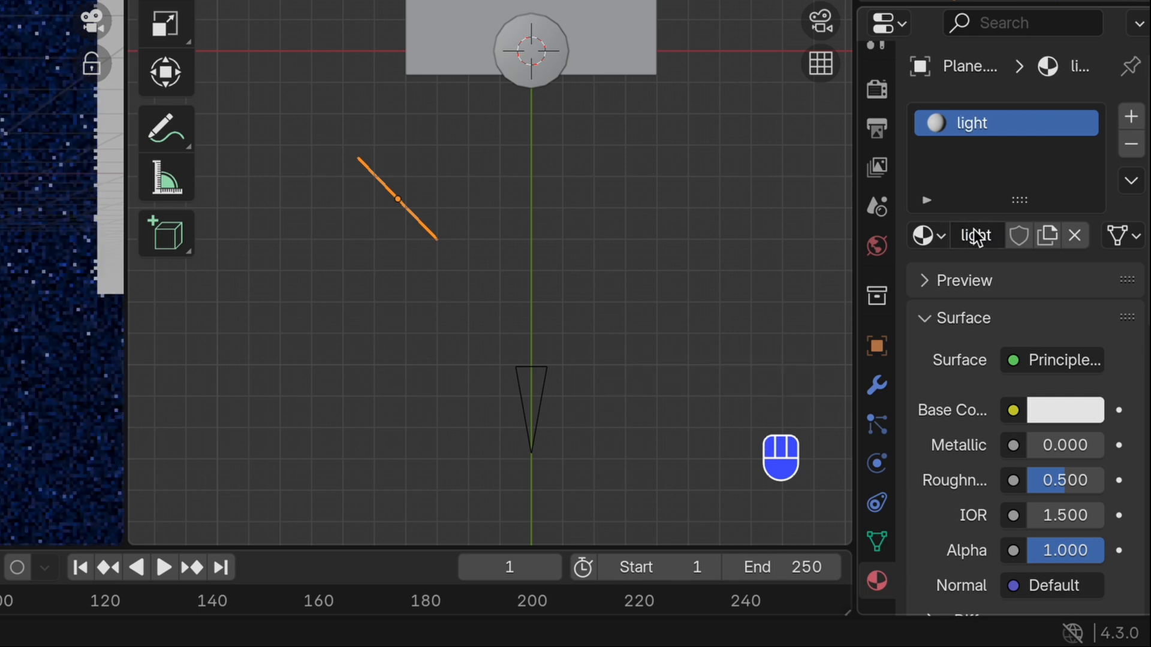
Step: Change the light material's surface shader to Emission and set its strength to 10
click(1019, 362)
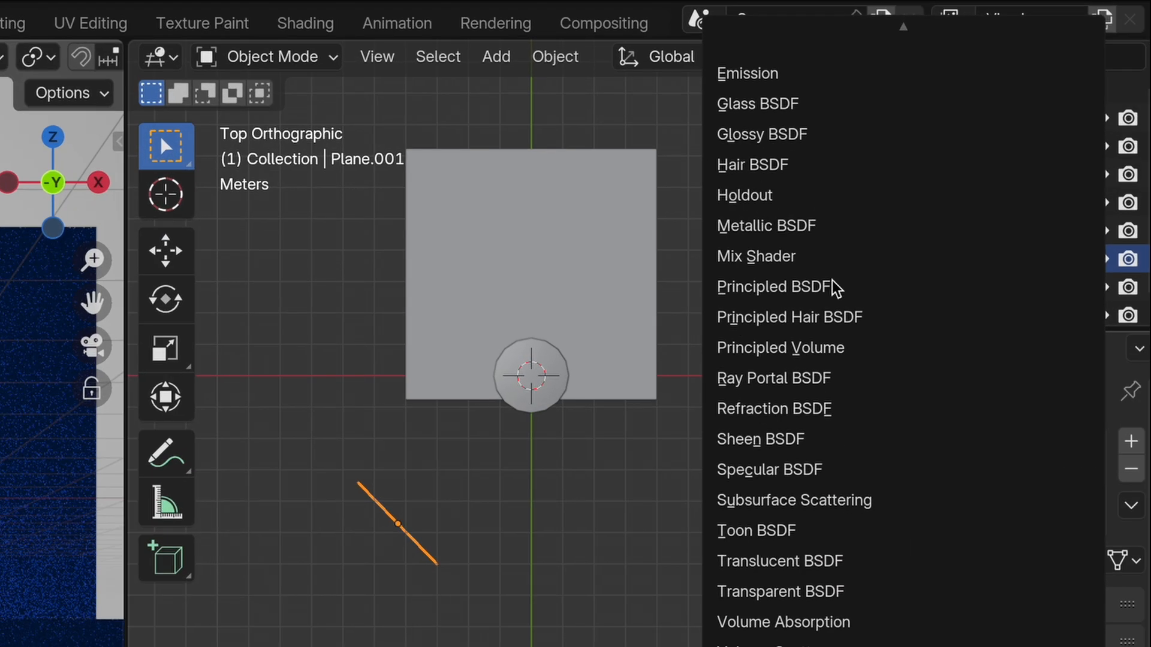
click(776, 76)
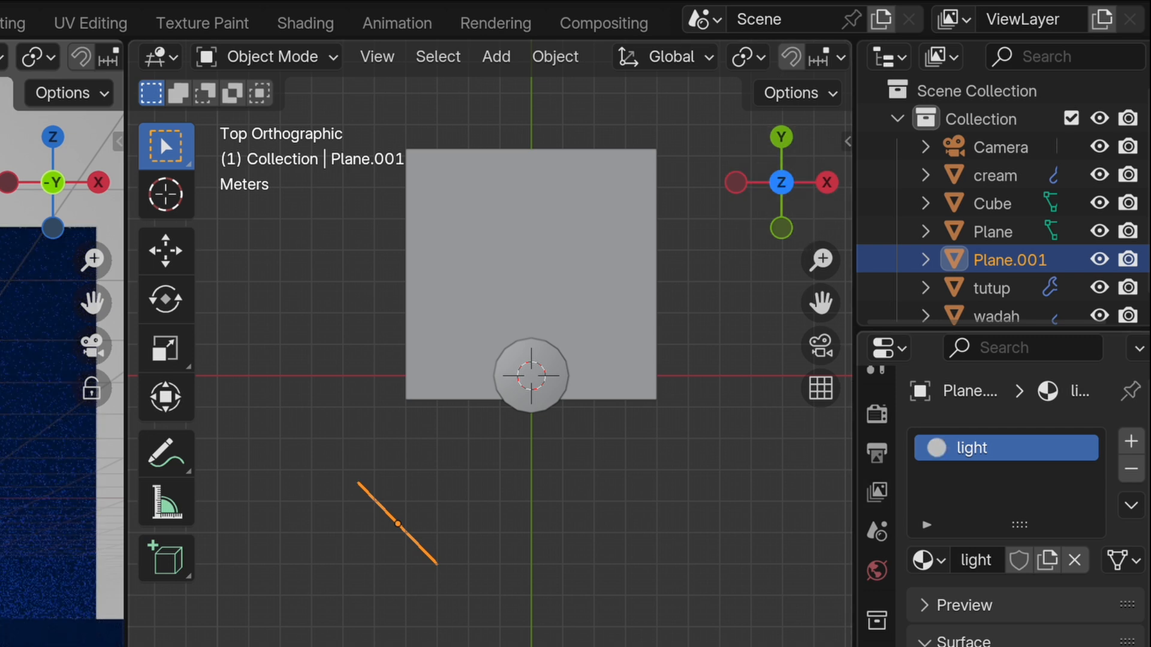
click(1086, 513)
text(10)
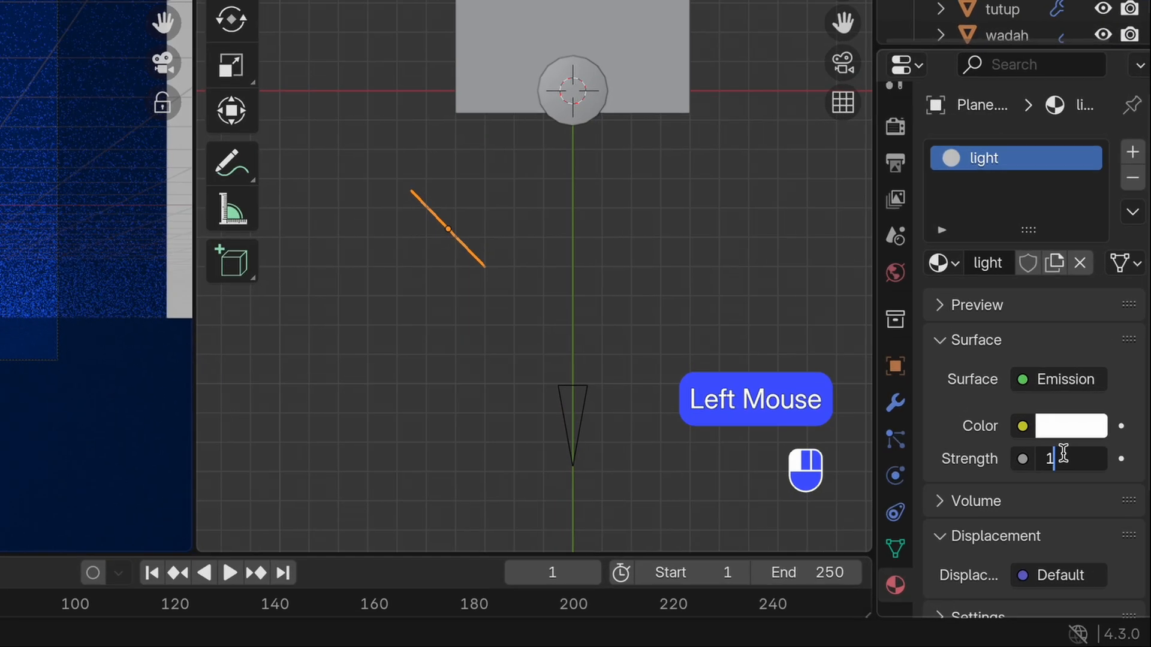
key(Return)
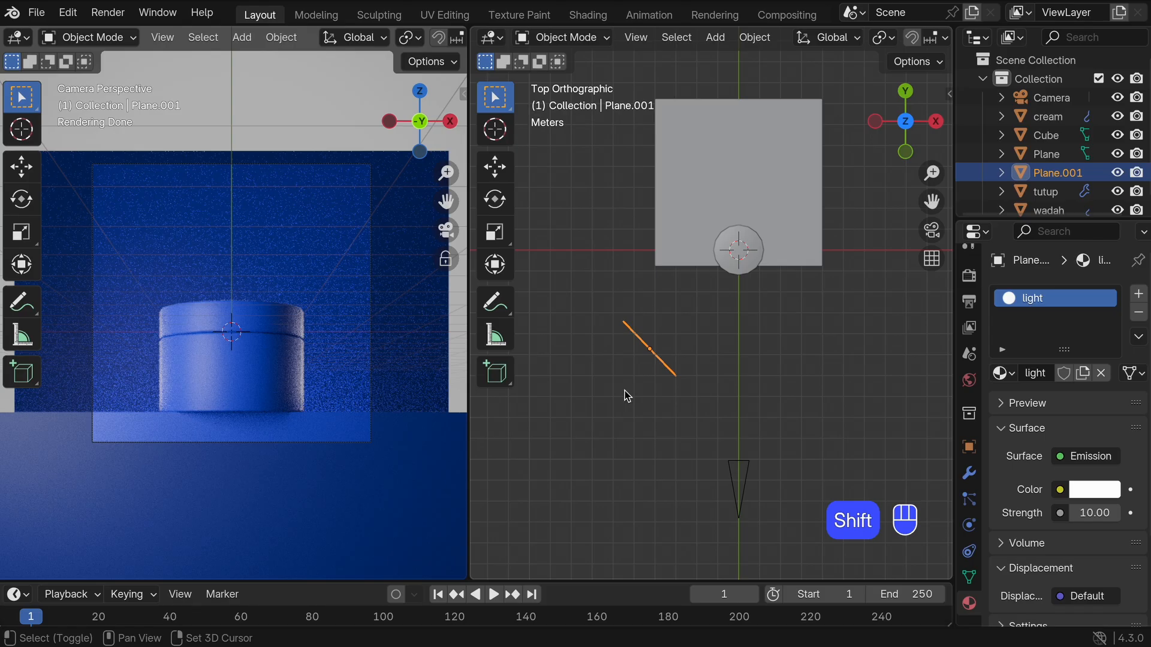
Step: Duplicate the light plane to the right side of the jar, turn it parallel to the Y axis and align it beside the jar
key(shift+d)
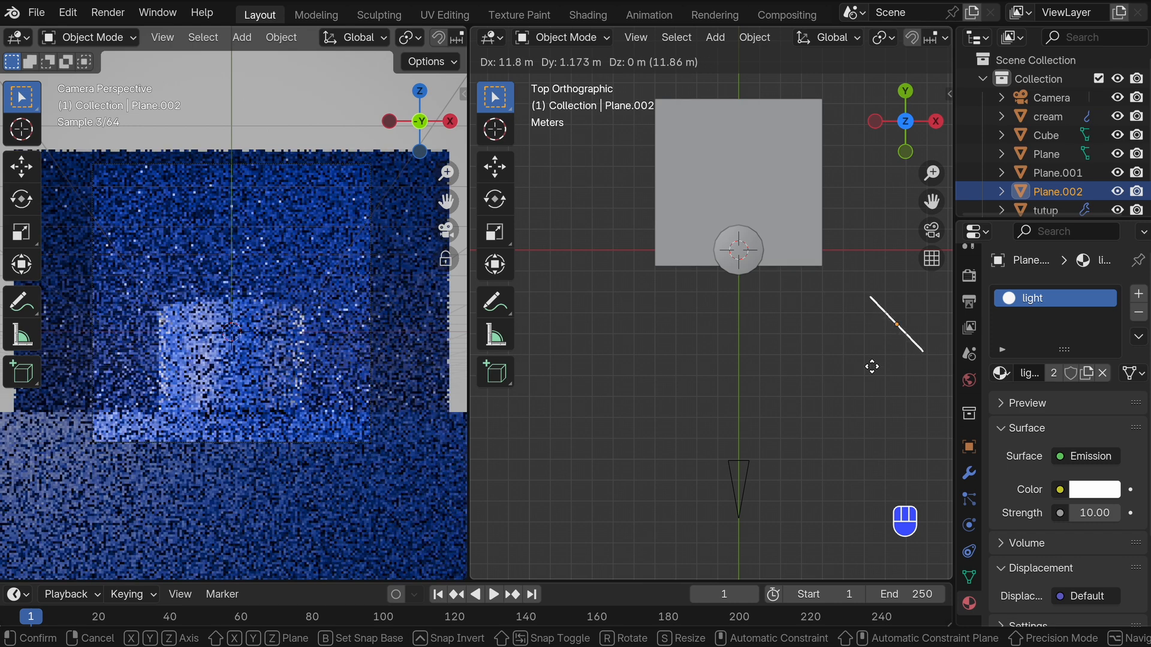
click(871, 366)
key(r)
click(916, 310)
key(g)
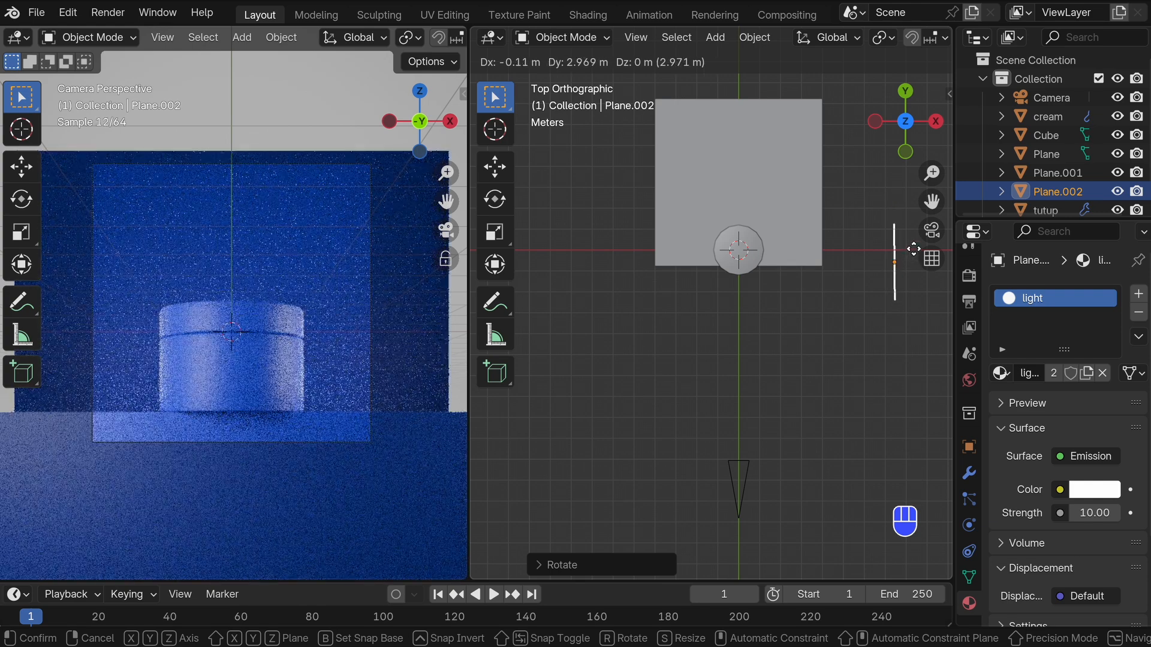
click(939, 255)
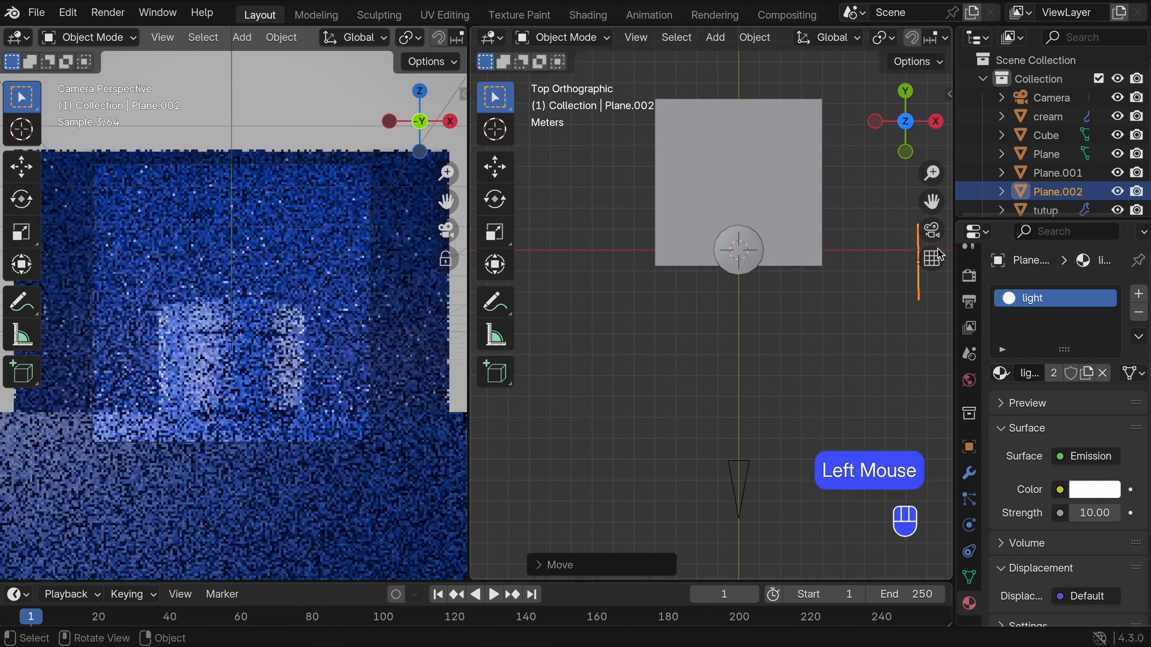
Step: Duplicate the side light plane above the jar, rotate the copy flat so it faces down, and adjust its position in the right view
key(grave)
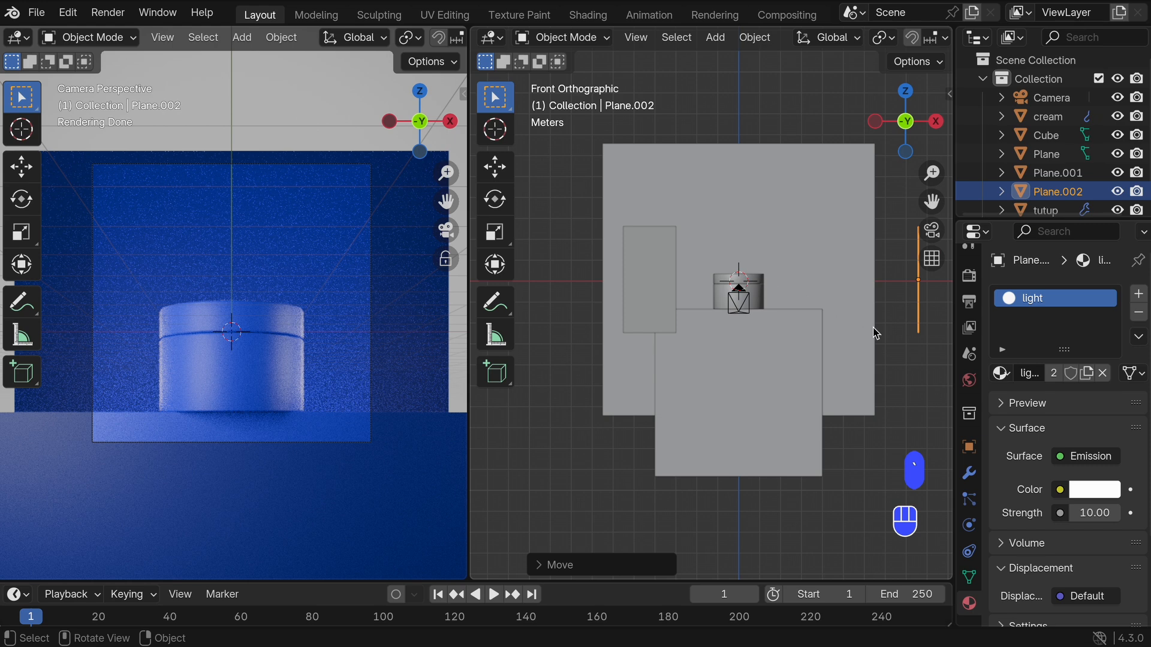
shift+middle_drag(875, 334, 829, 338)
key(shift+d)
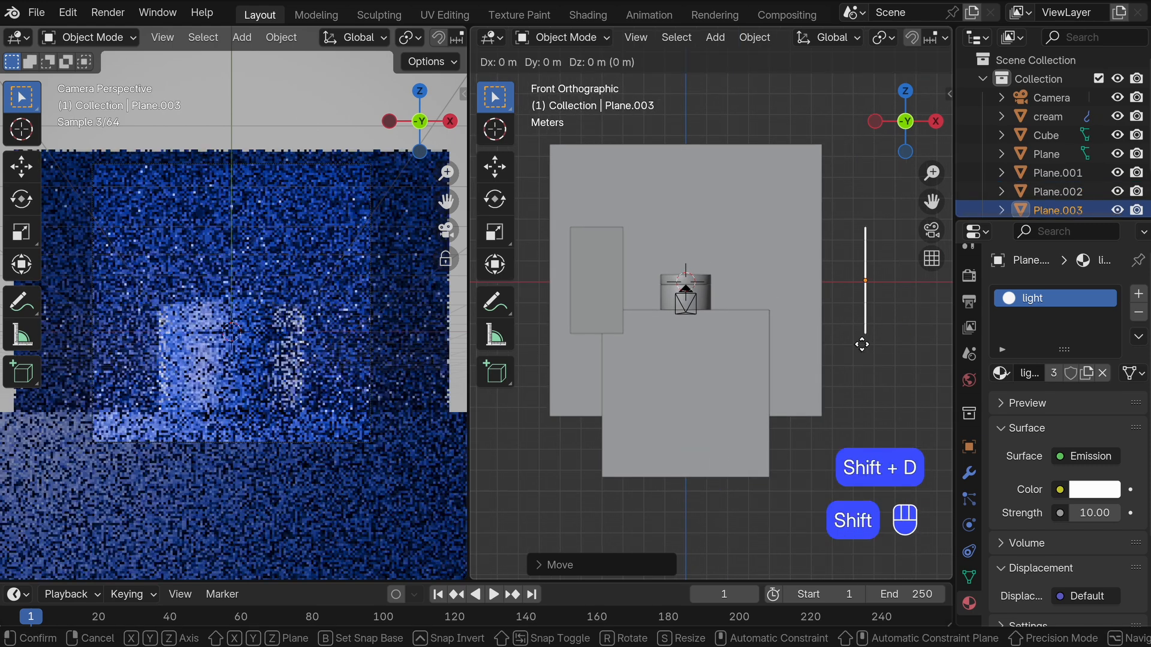
click(684, 211)
key(r)
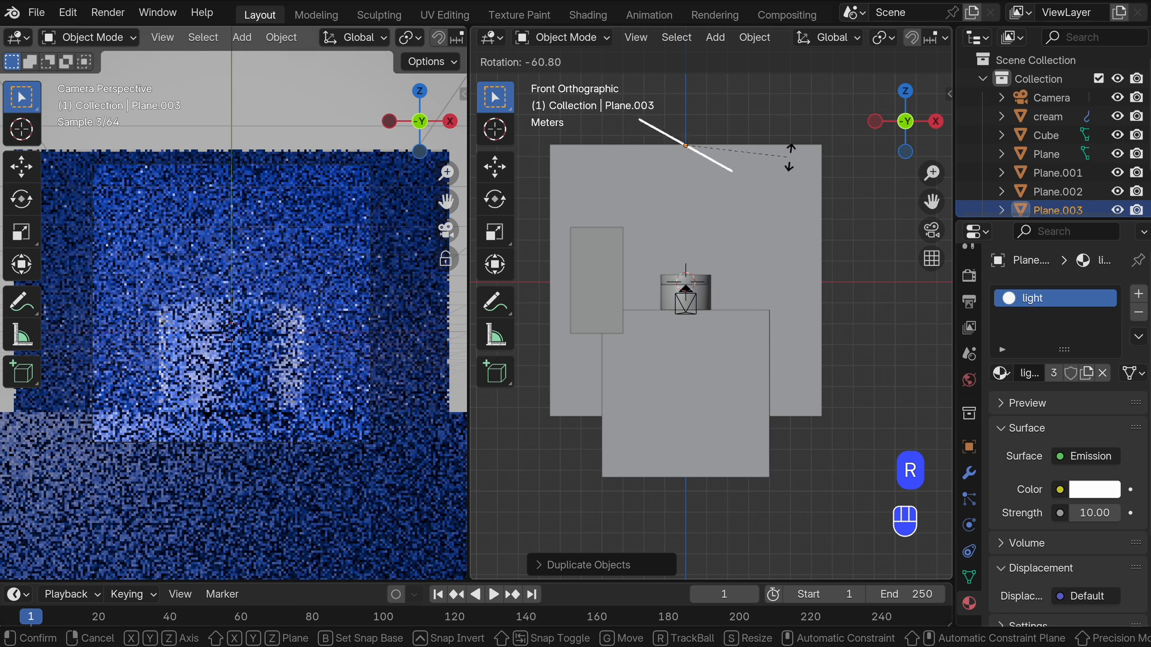
click(787, 110)
key(grave)
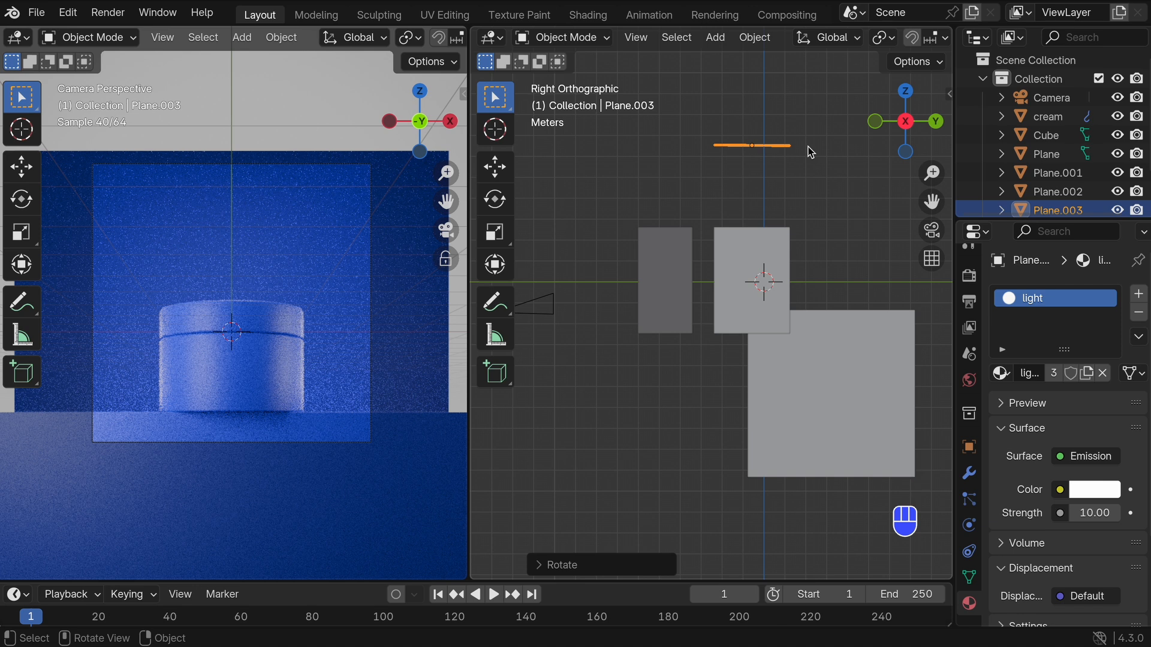
key(g)
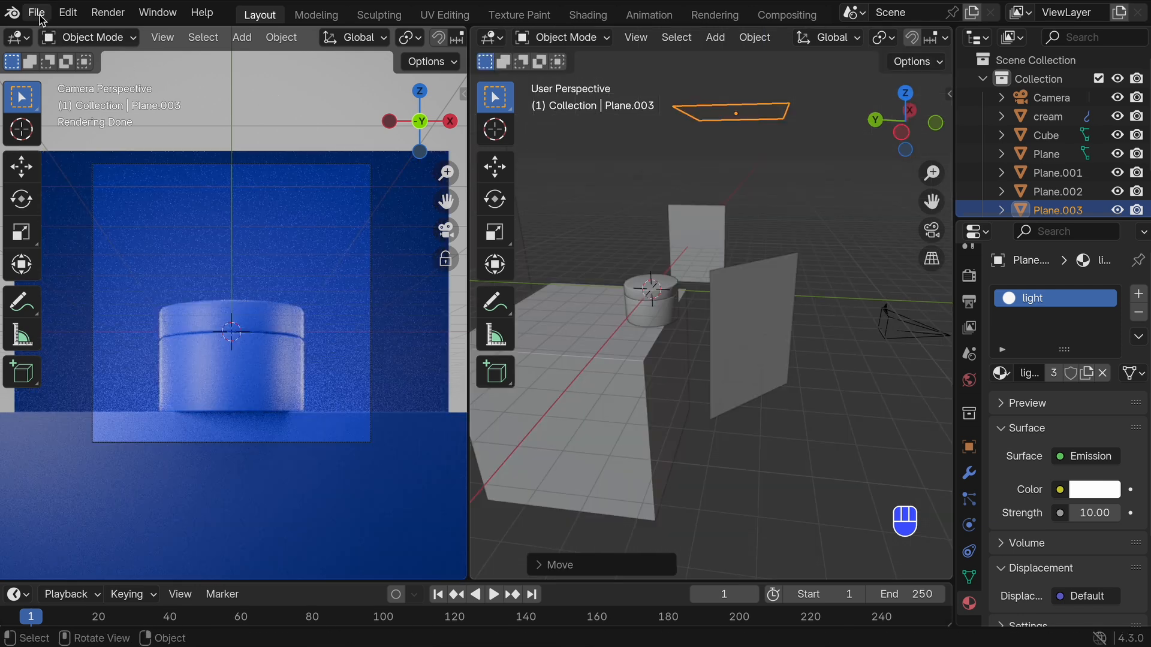
Step: Save the project file
click(39, 17)
click(67, 136)
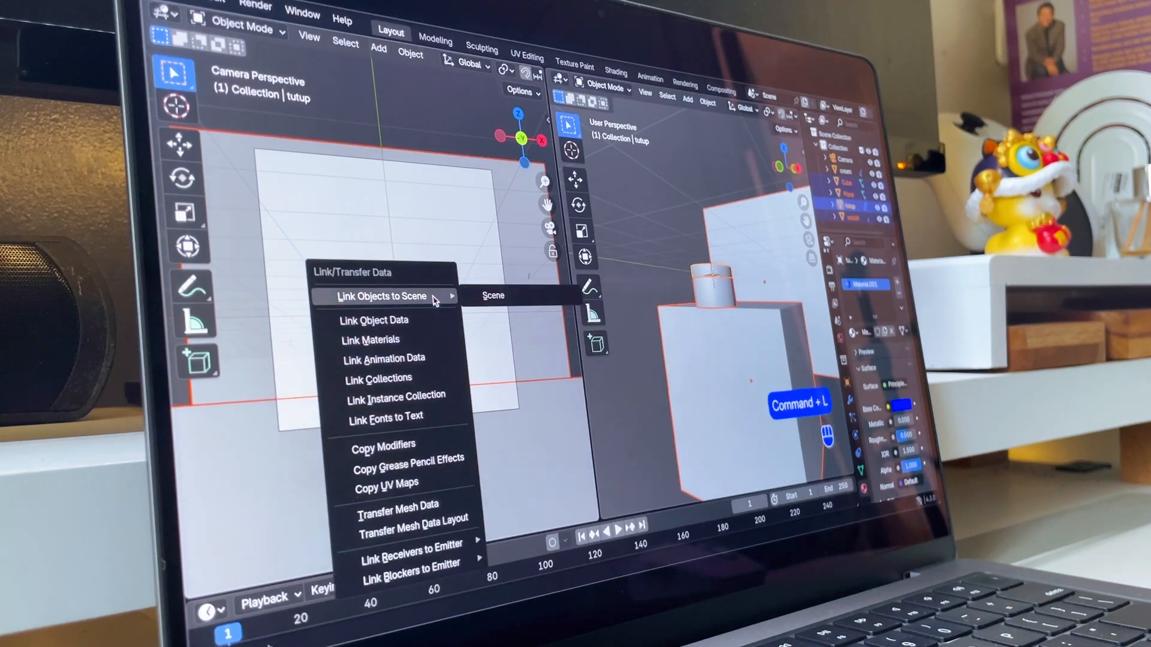
click(398, 336)
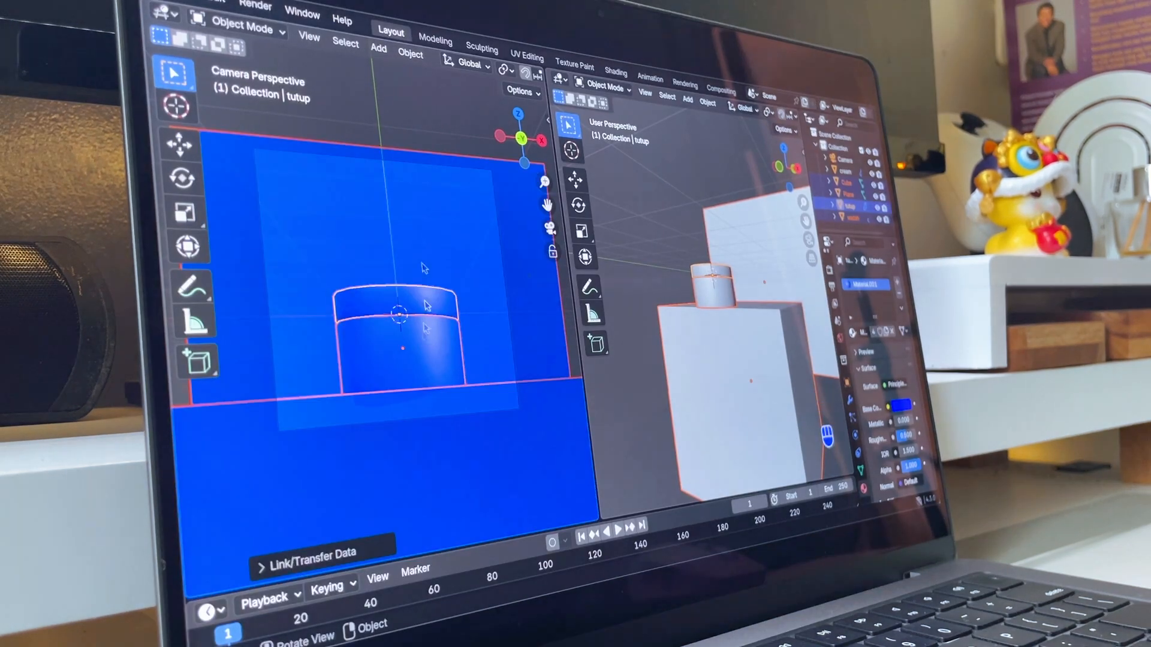
click(418, 137)
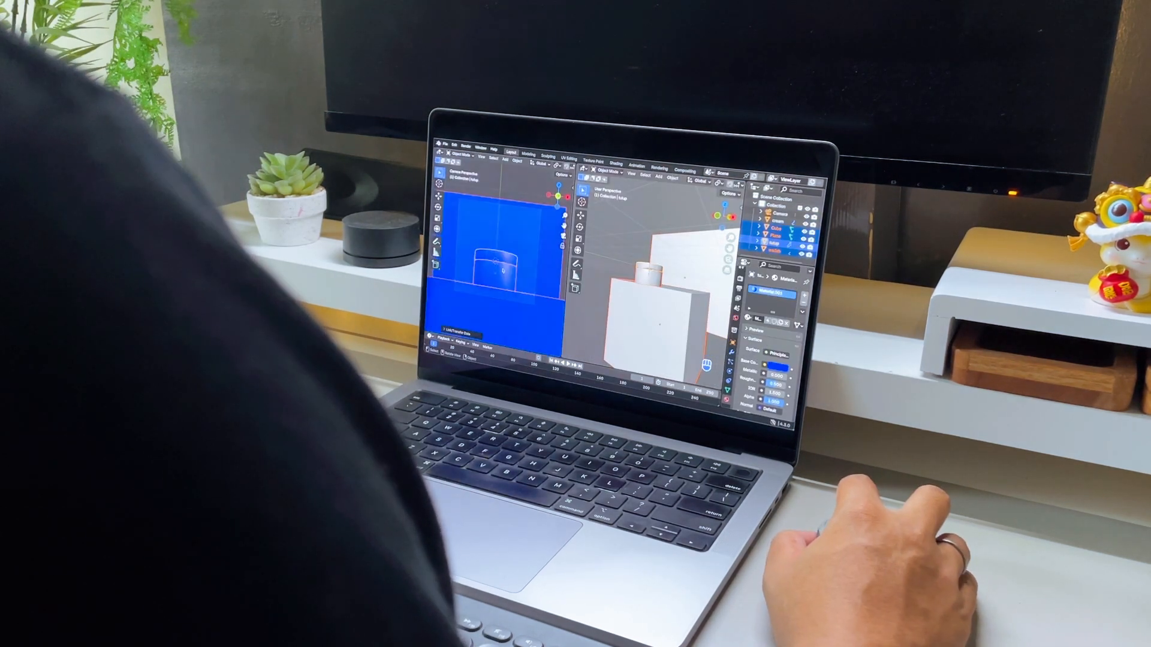
click(514, 195)
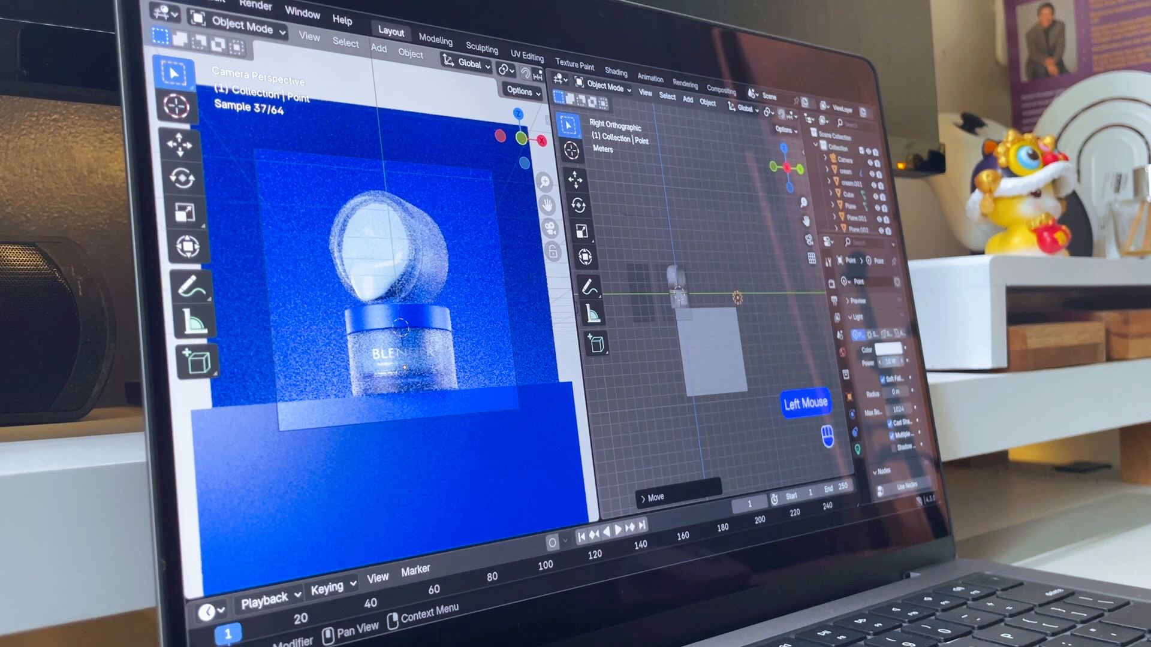
click(887, 363)
text(20)
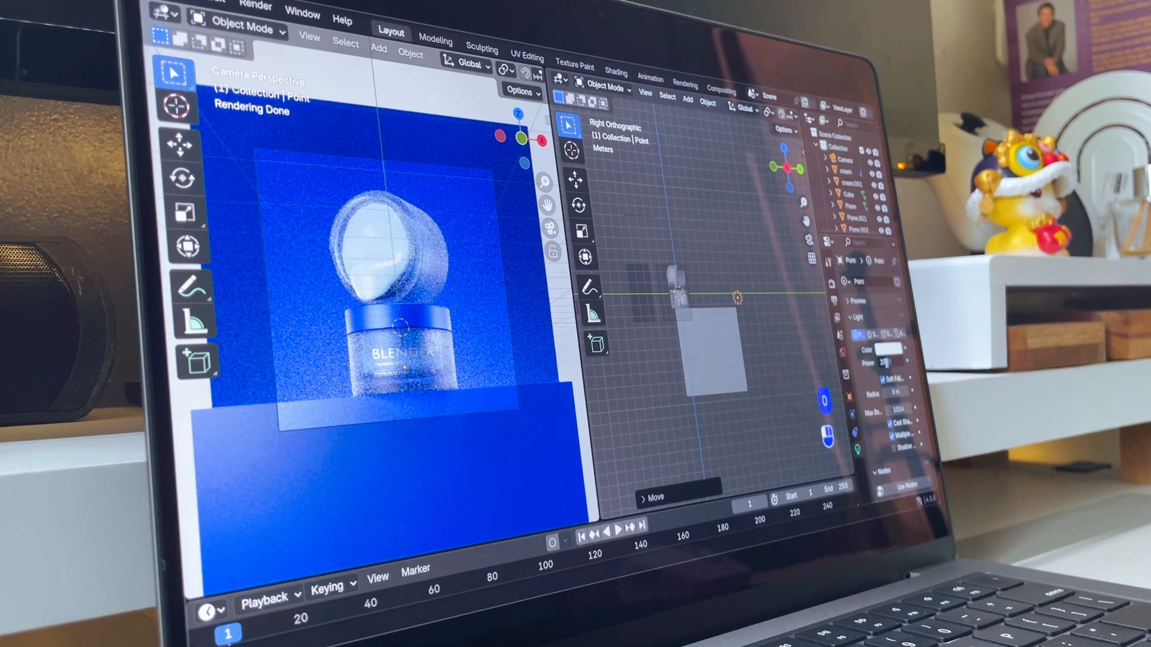
text(00)
key(Return)
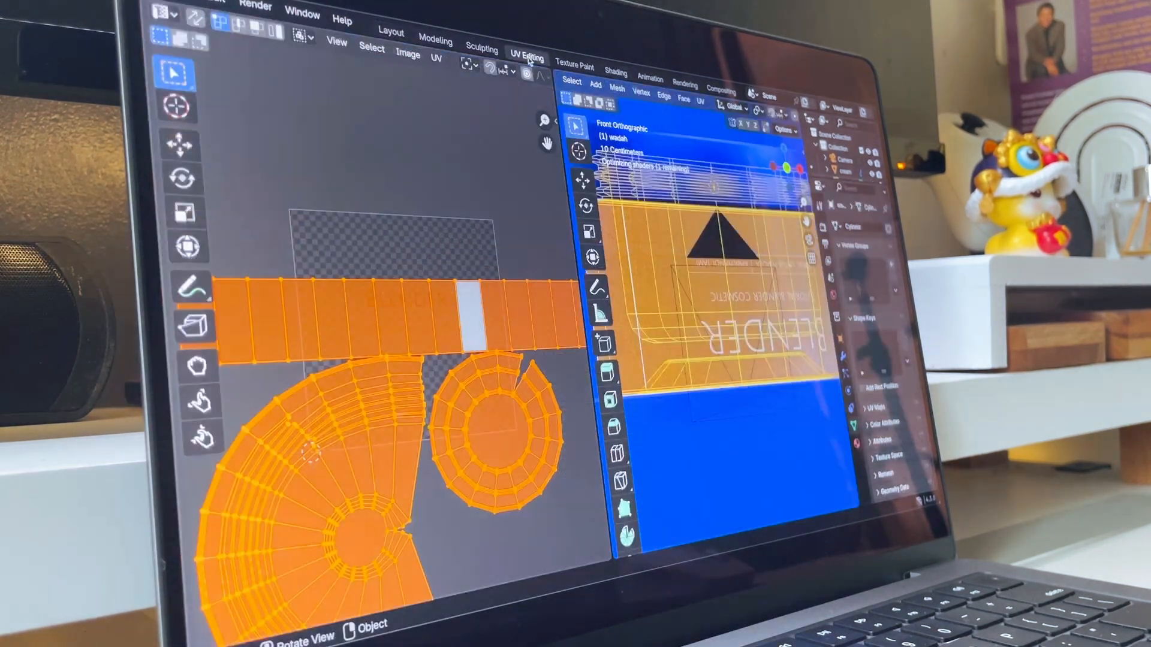
key(r)
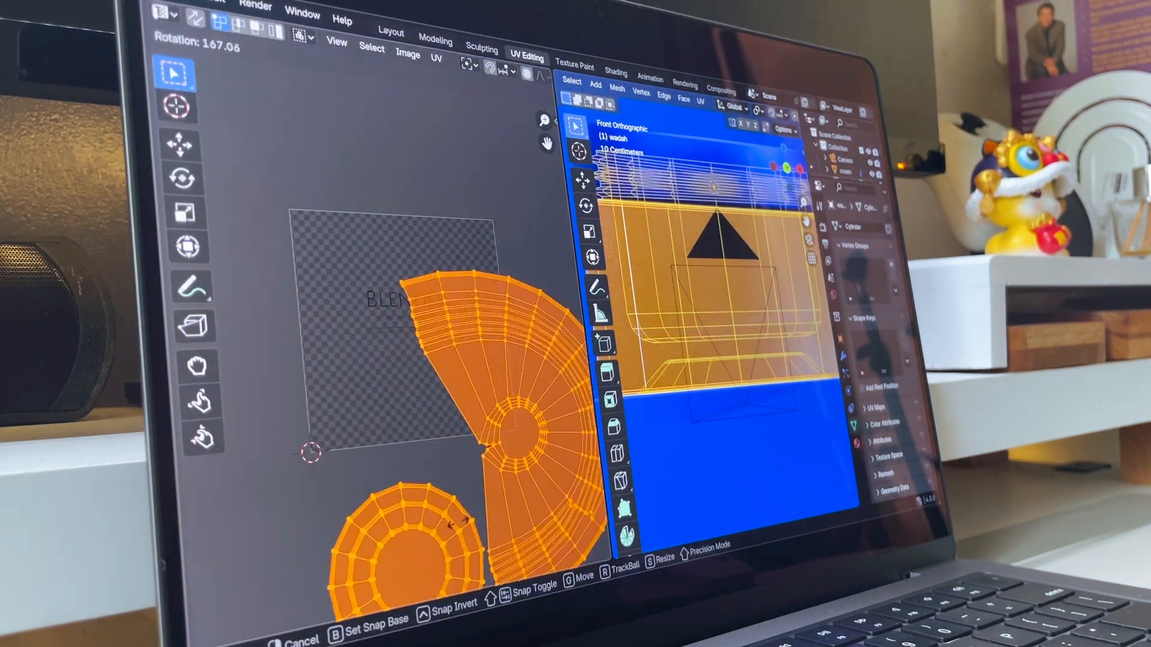
click(446, 527)
double_click(442, 502)
text(180)
key(Return)
key(g)
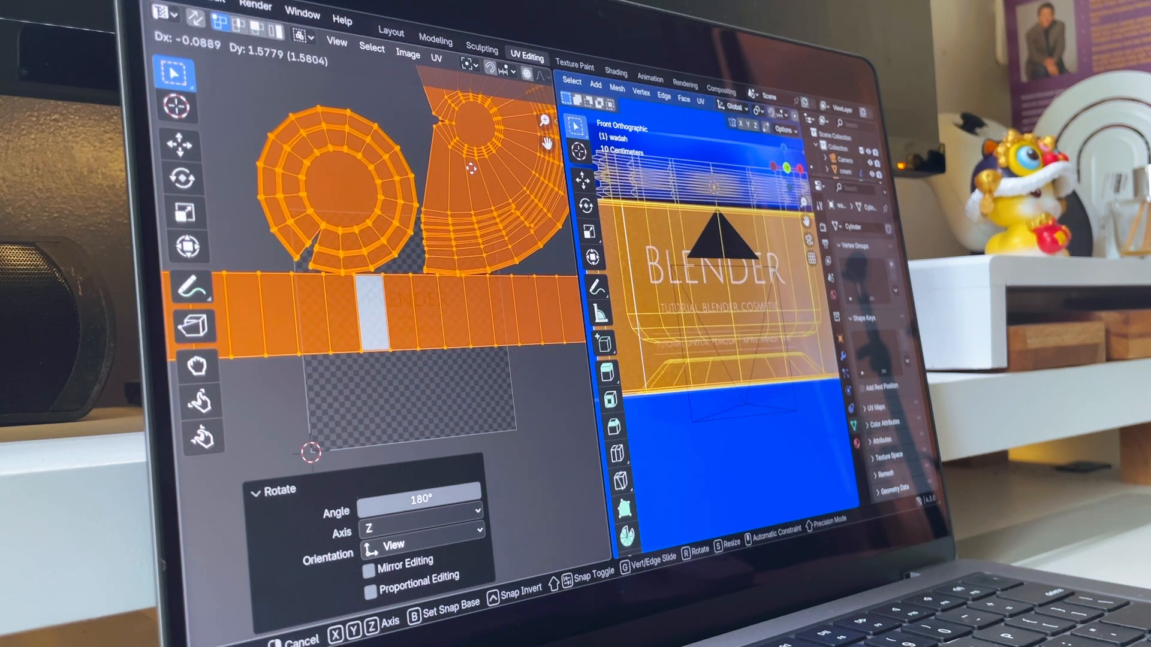
click(482, 235)
key(Tab)
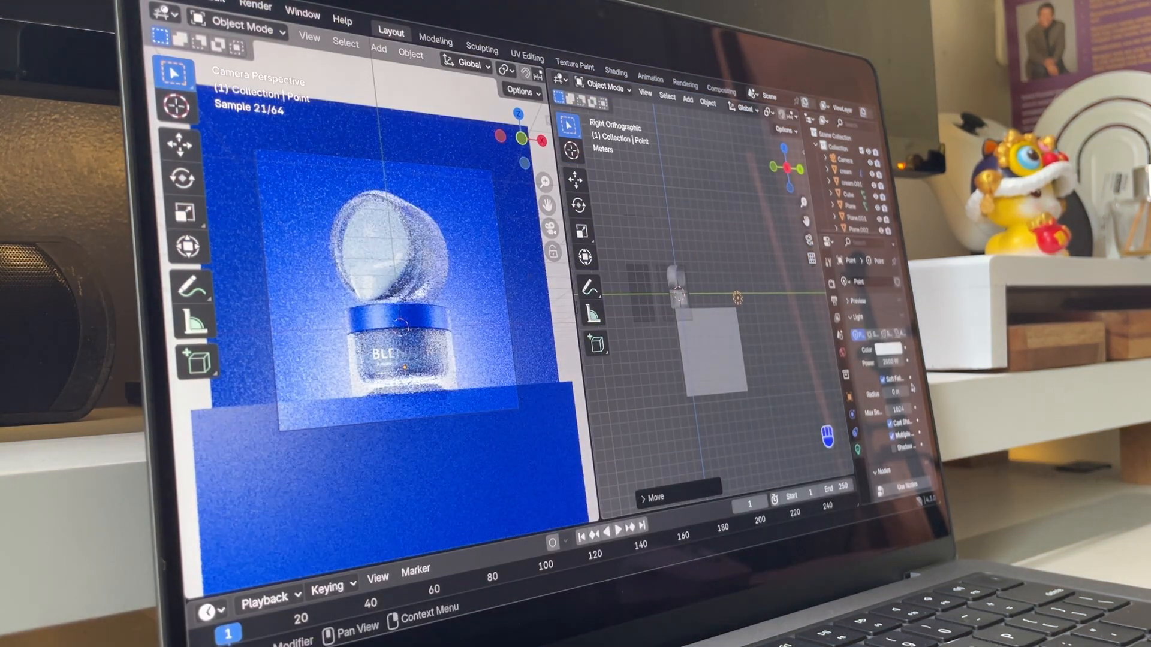
mouse_move(899, 391)
mouse_down()
mouse_move(923, 391)
mouse_move(884, 391)
mouse_up()
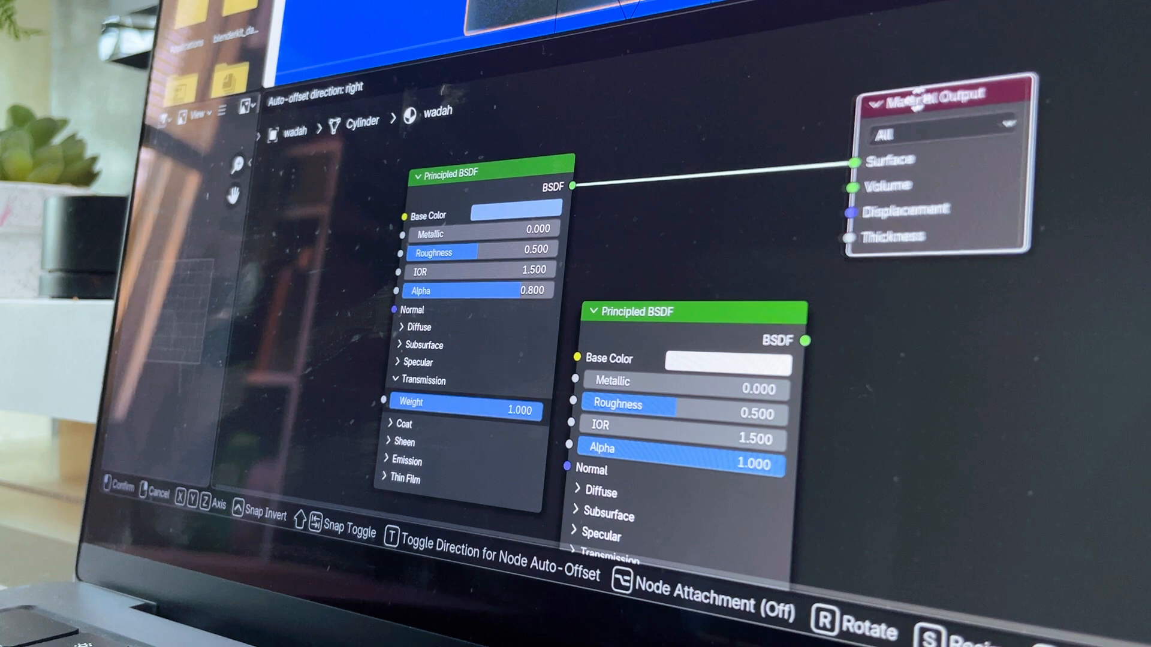
drag(924, 92, 975, 89)
click(975, 90)
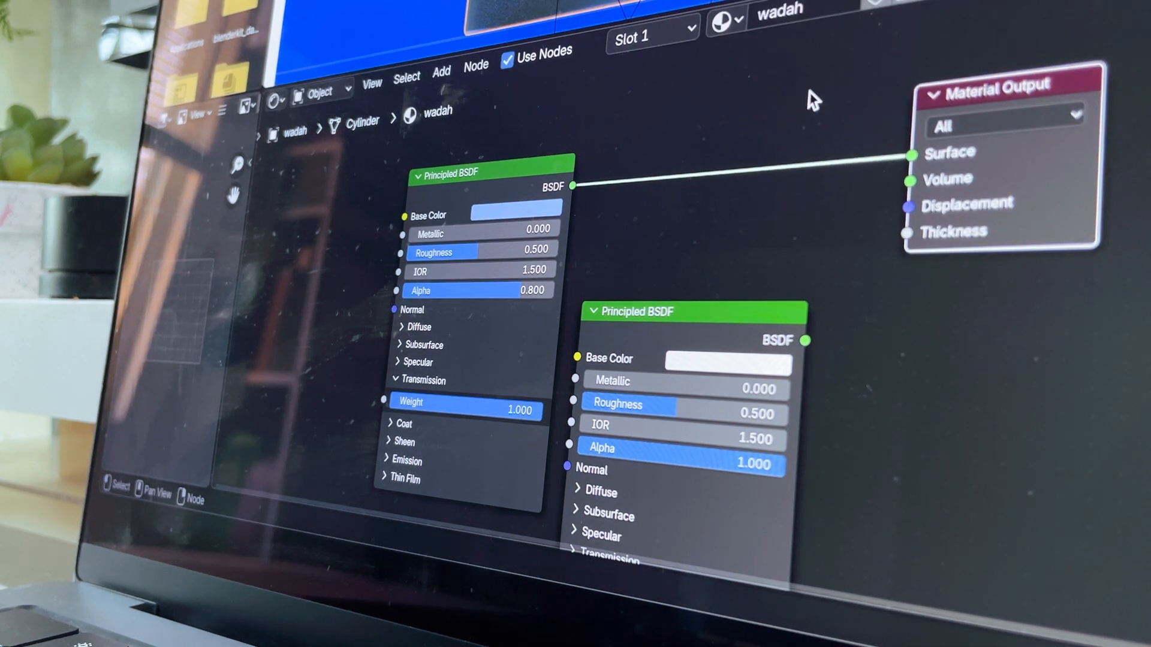
key(shift+a)
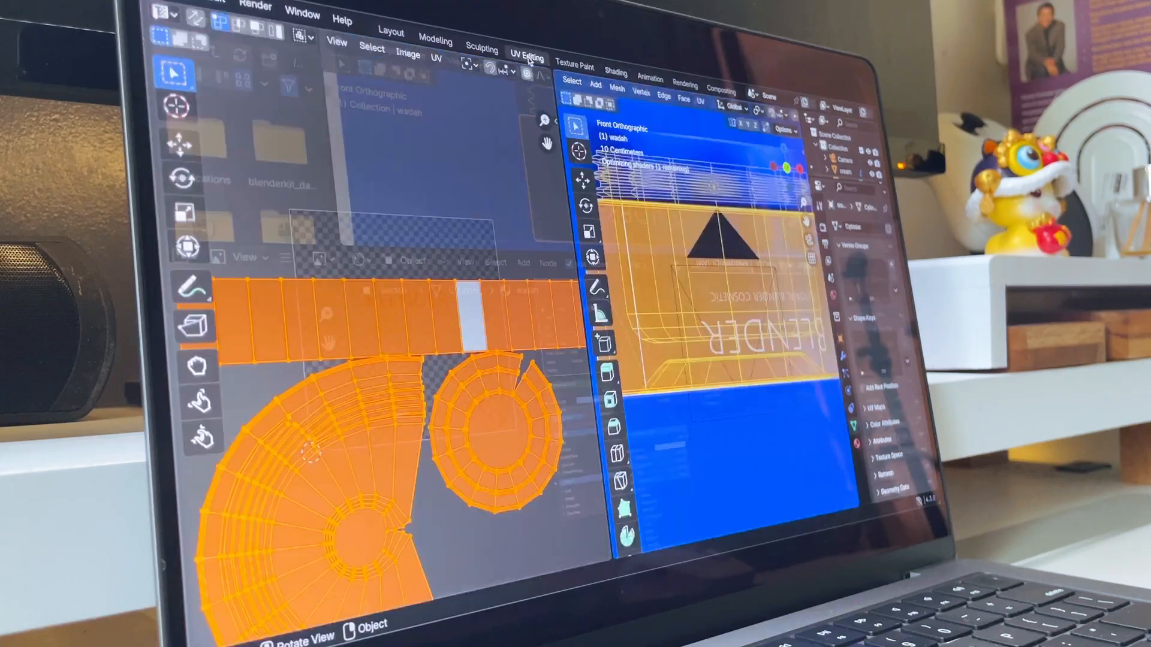
key(r)
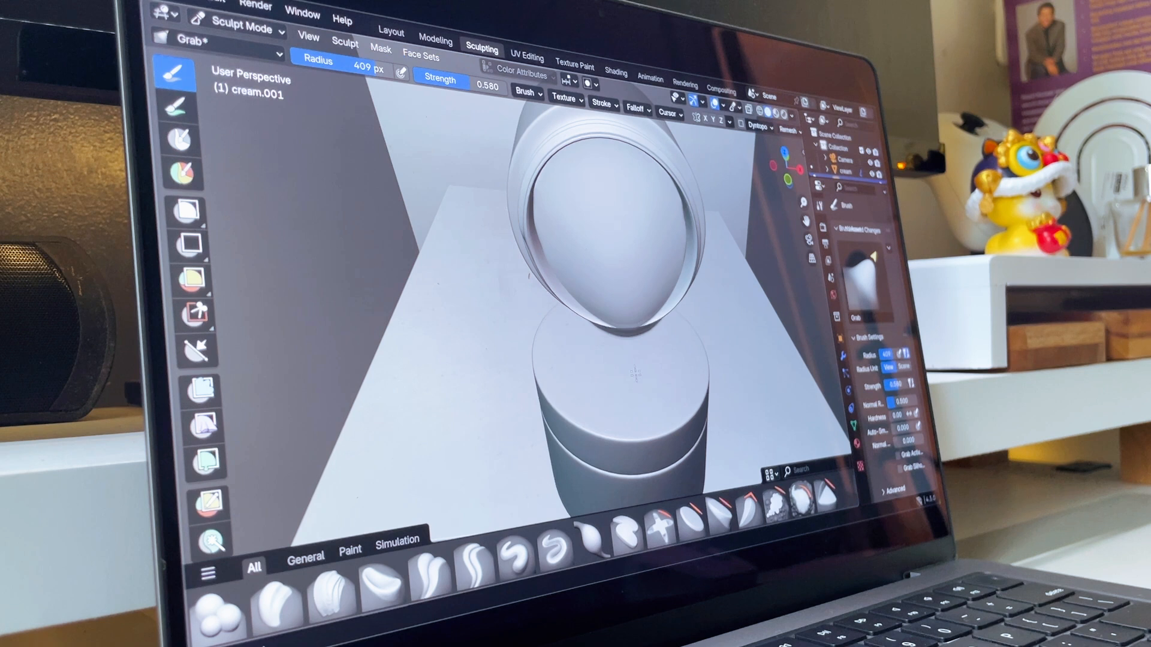
drag(636, 374, 630, 354)
mouse_move(629, 349)
middle_down()
mouse_move(552, 264)
mouse_move(489, 223)
middle_up()
drag(616, 334, 596, 318)
middle_drag(596, 318, 623, 281)
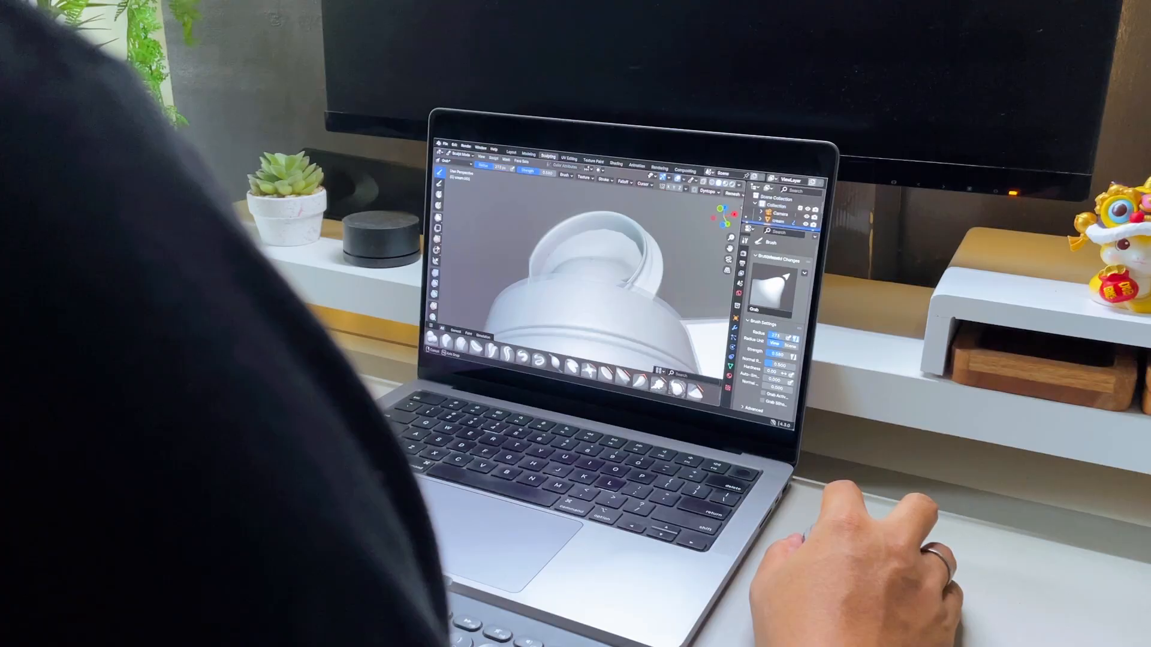
middle_drag(599, 300, 532, 251)
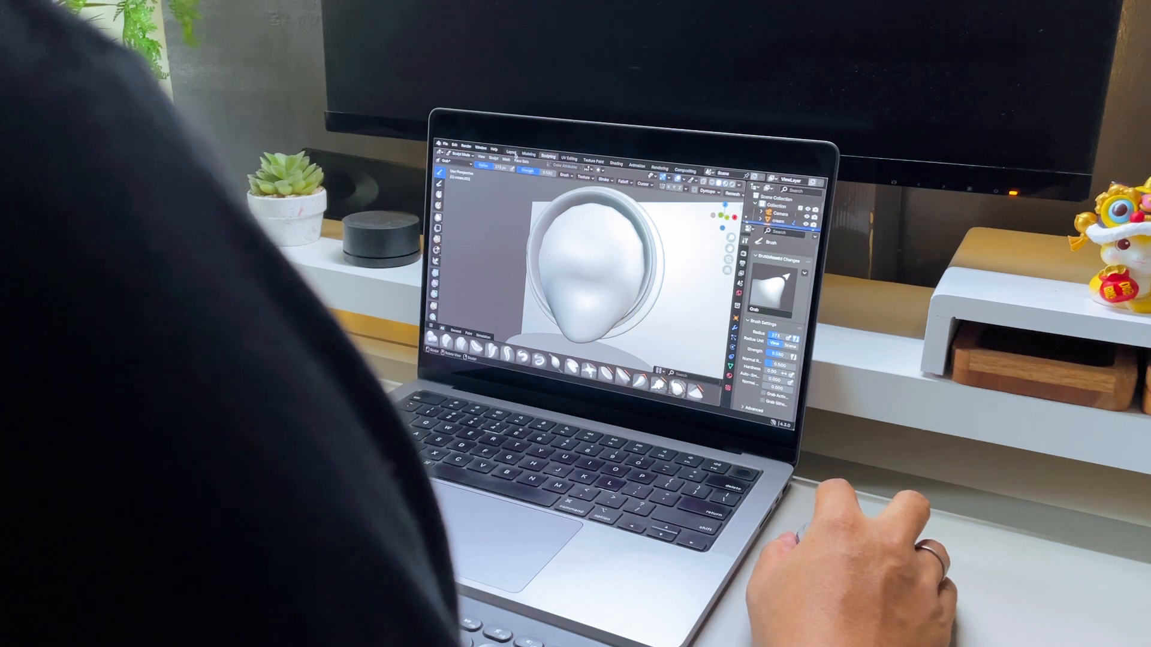
click(510, 152)
shift+click(684, 230)
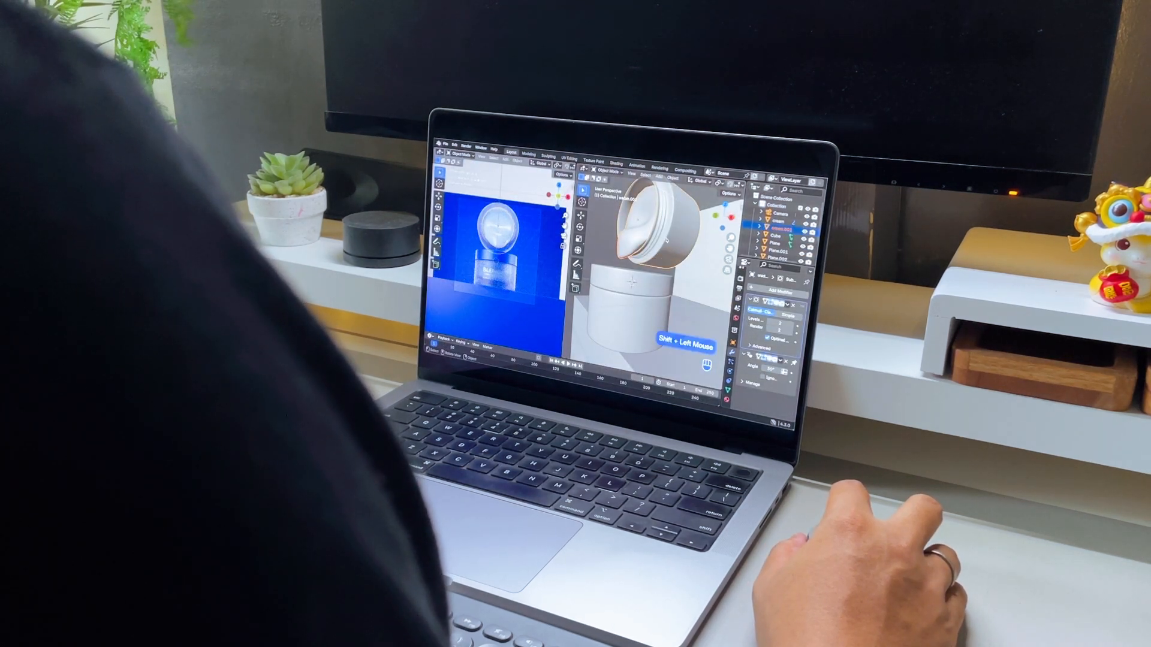
key(3)
key(alt+z)
key(g)
key(r)
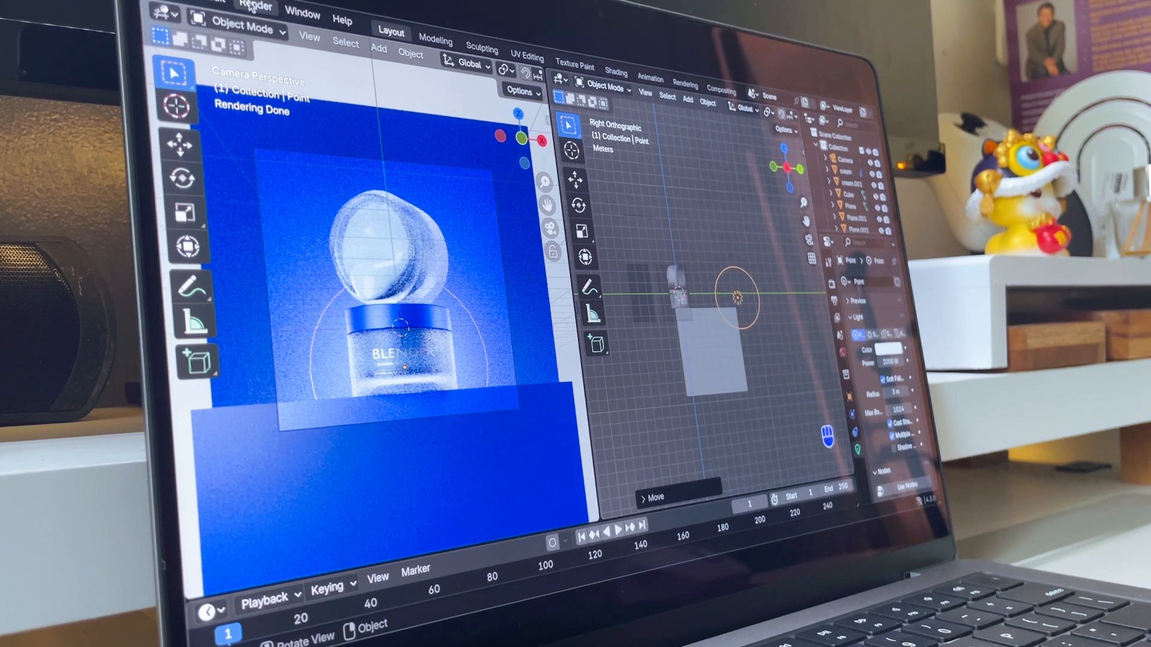
click(251, 6)
click(252, 7)
click(281, 28)
drag(384, 2, 631, 119)
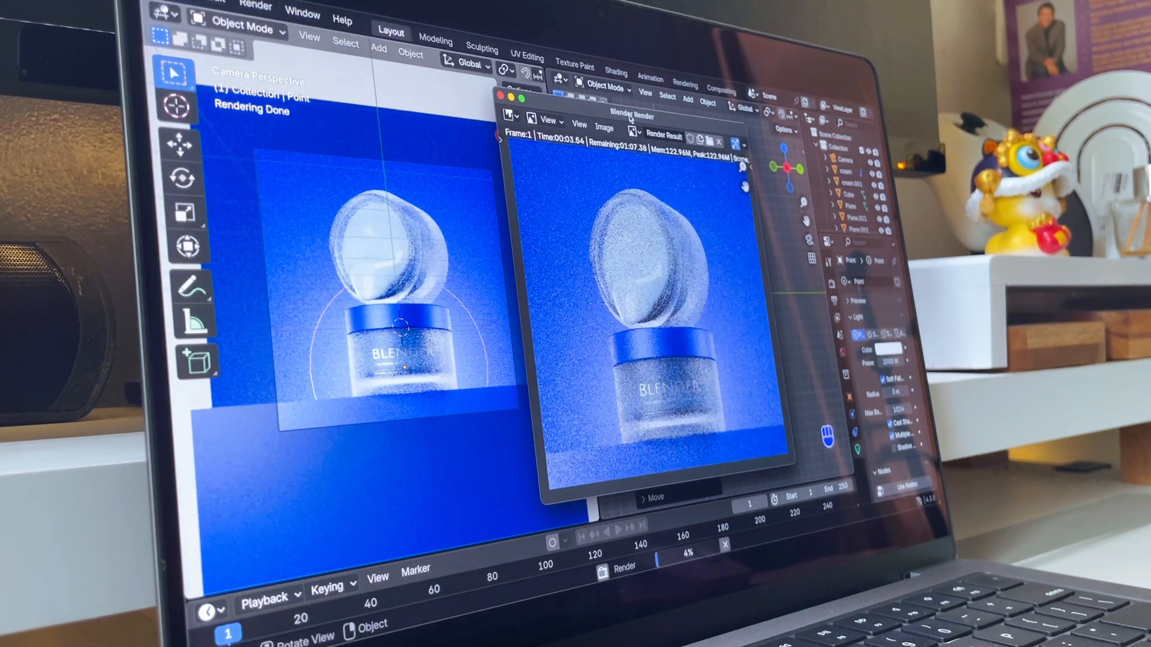